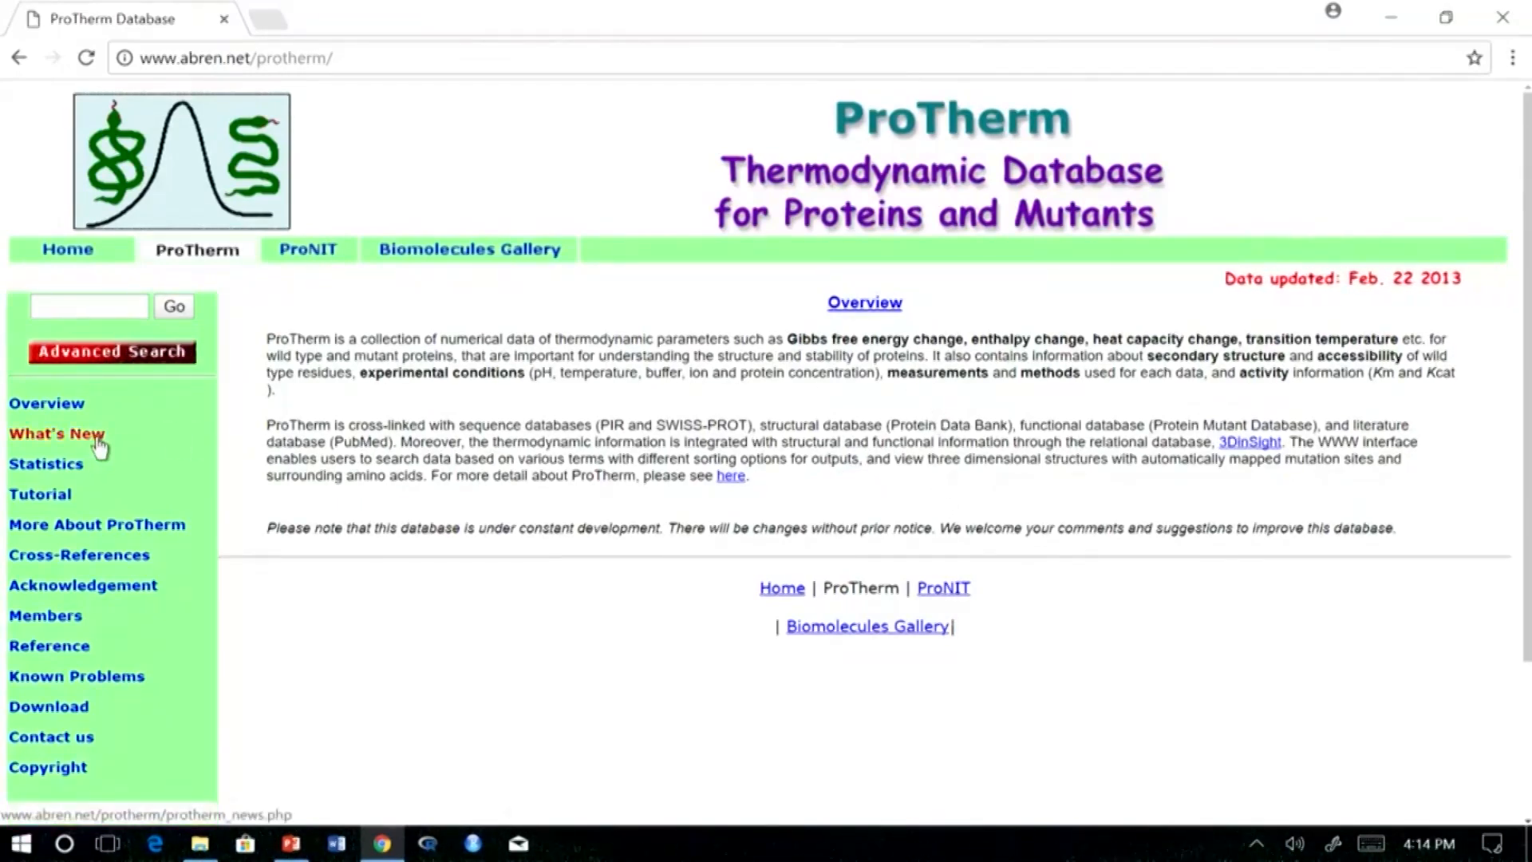
- Look through the ProTherm tutorial, background, cross-reference and reference pages, and return to the overview
click(63, 496)
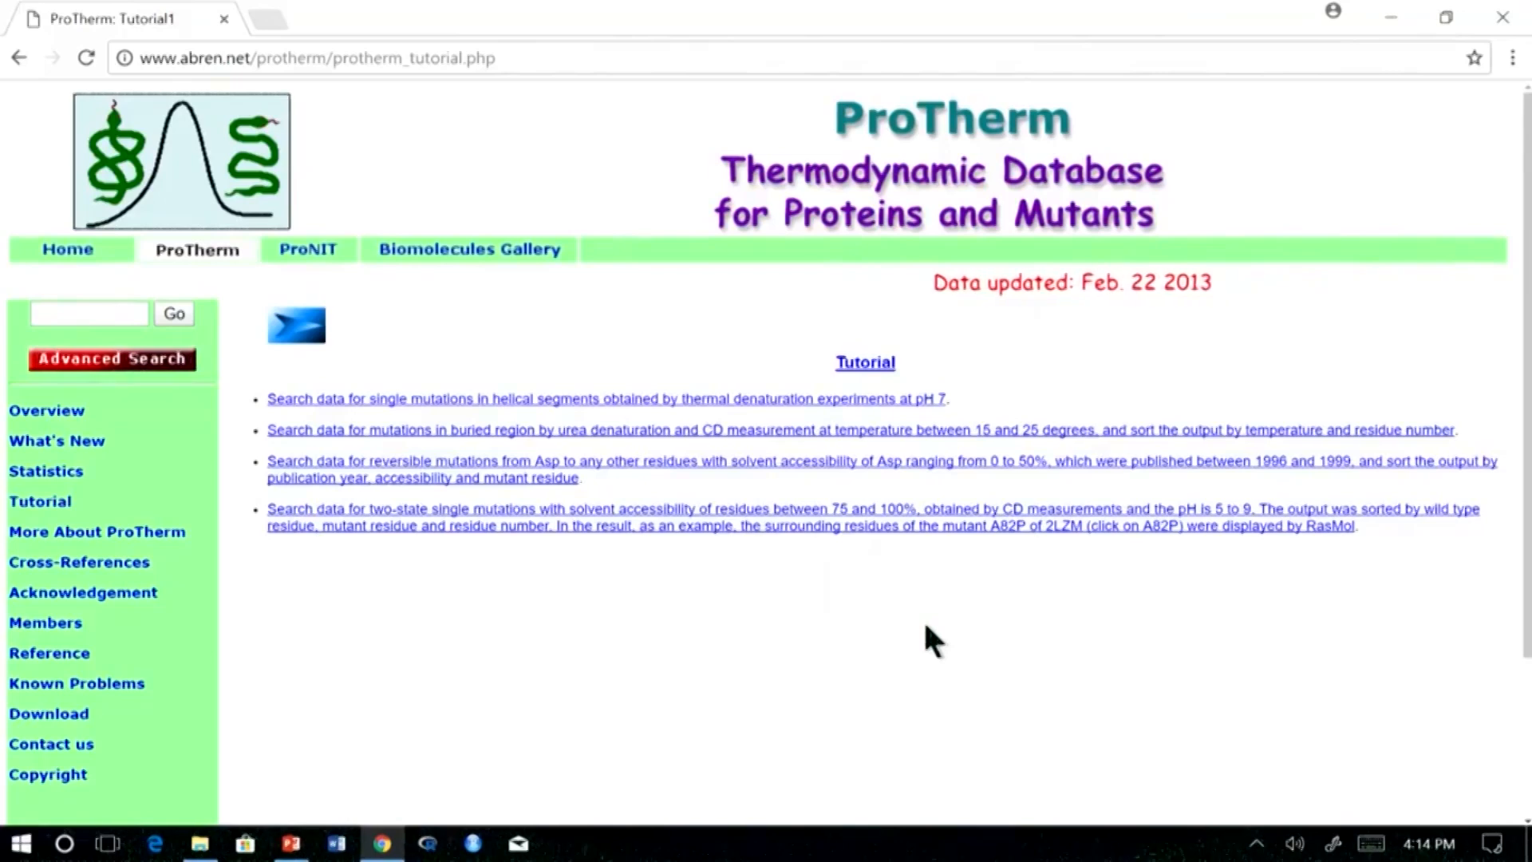
click(161, 540)
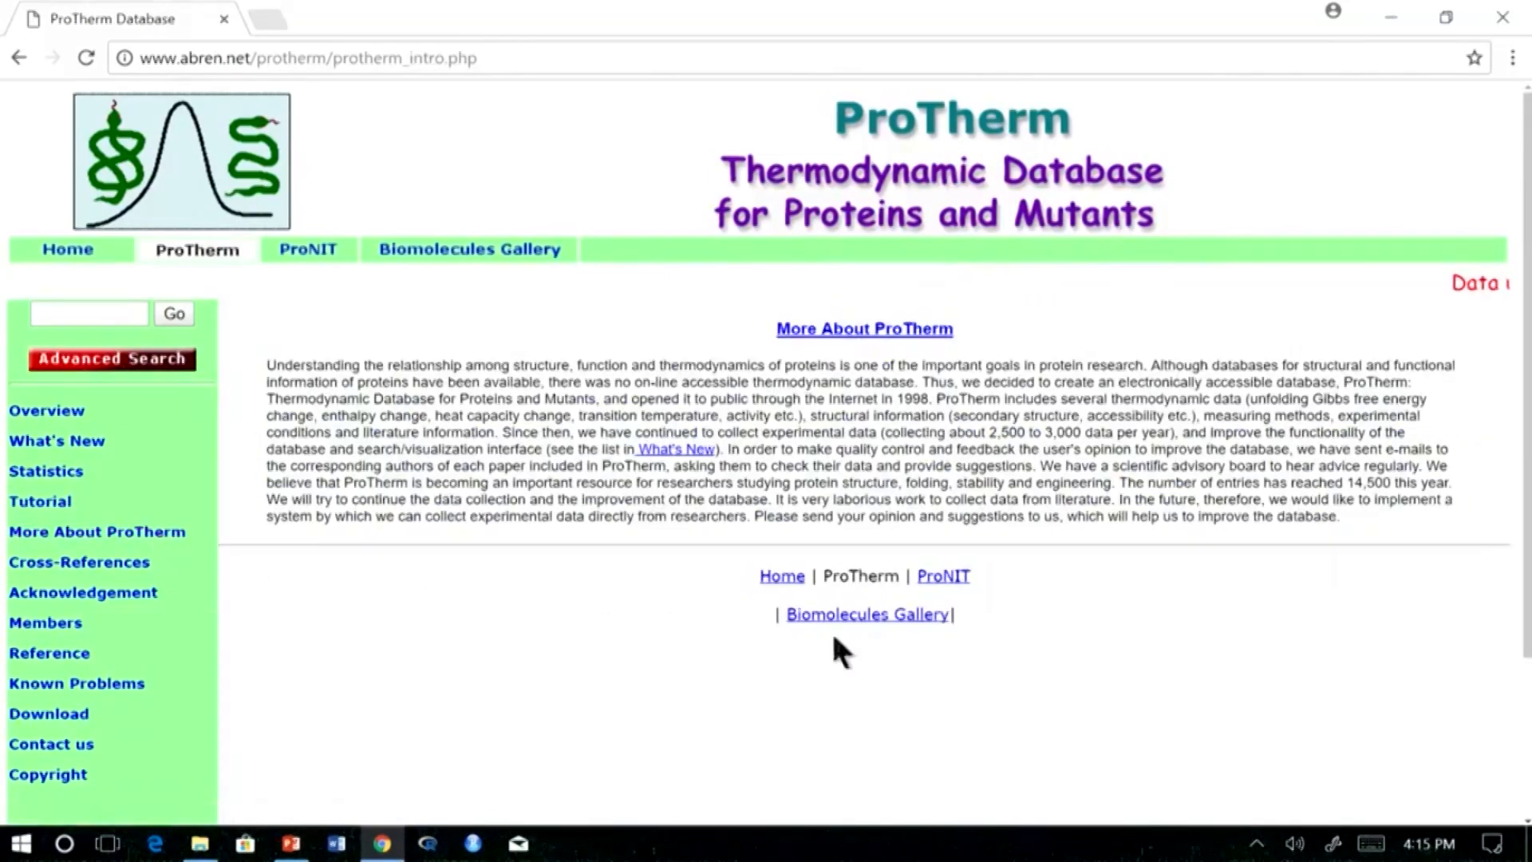
click(122, 559)
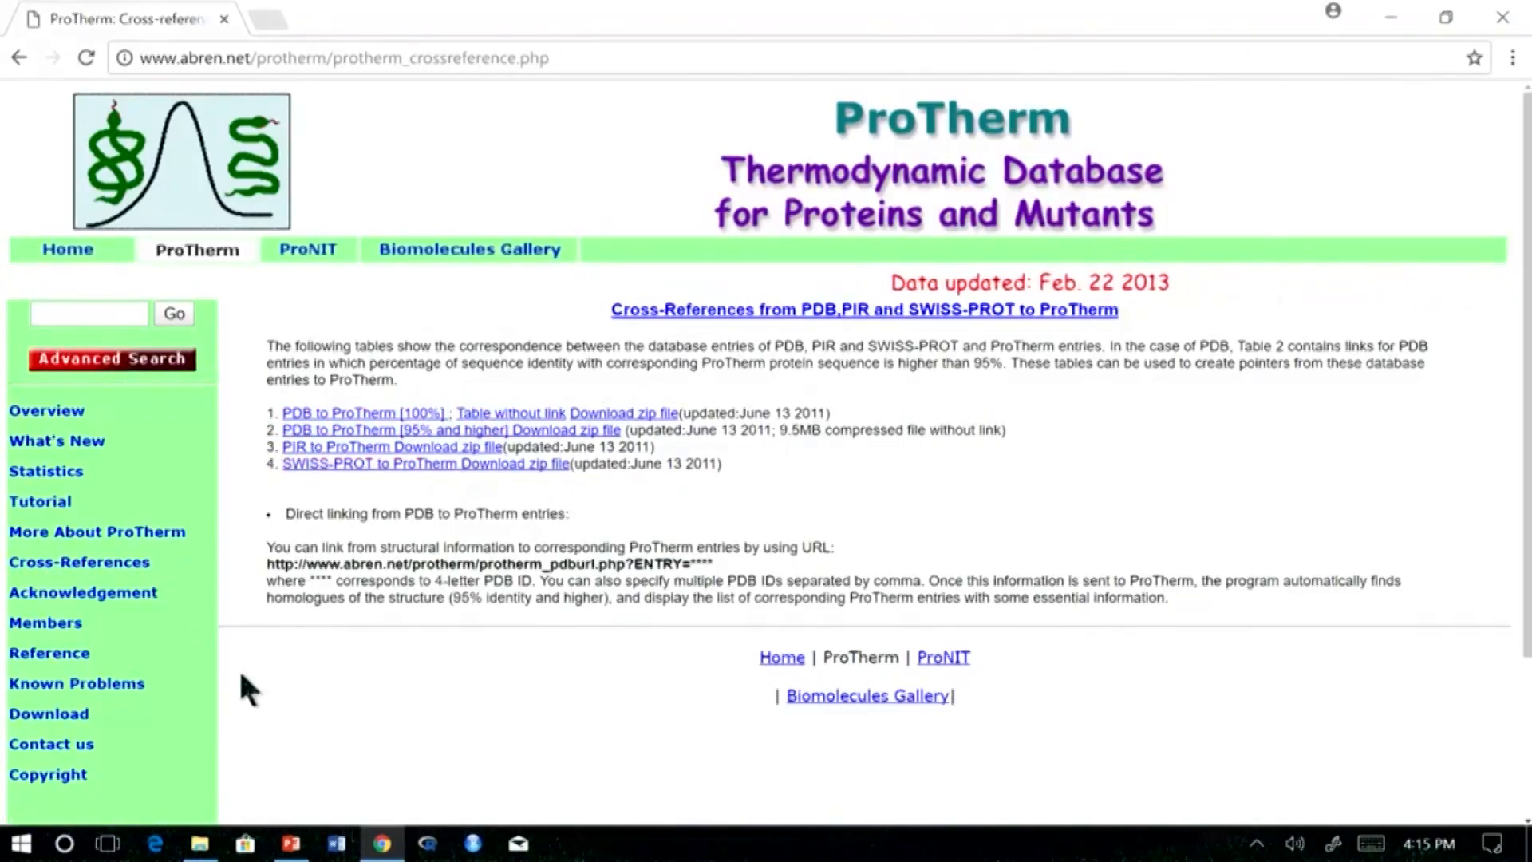
click(76, 653)
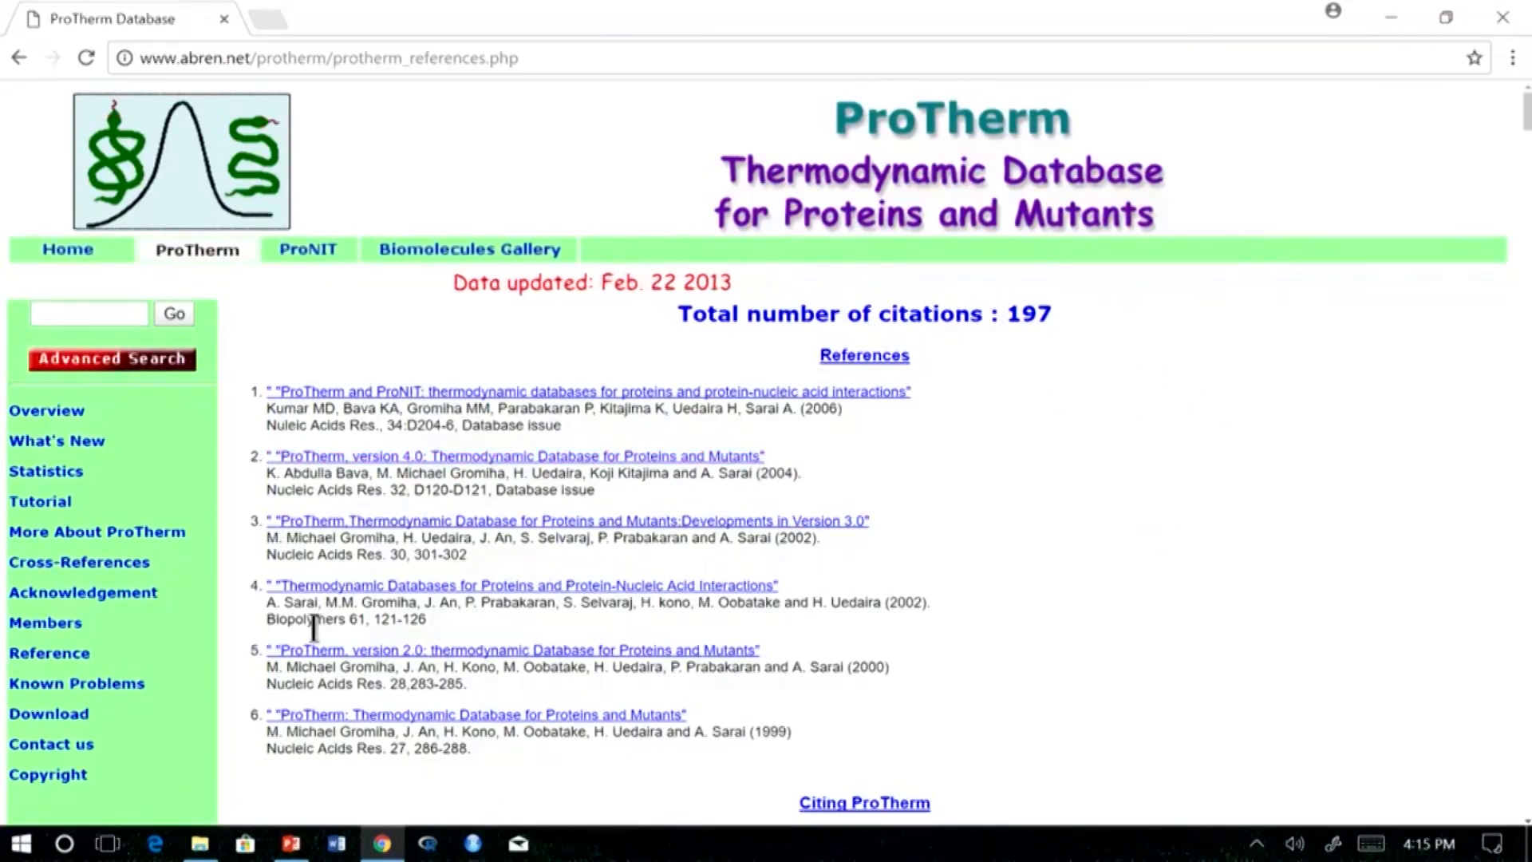
click(45, 410)
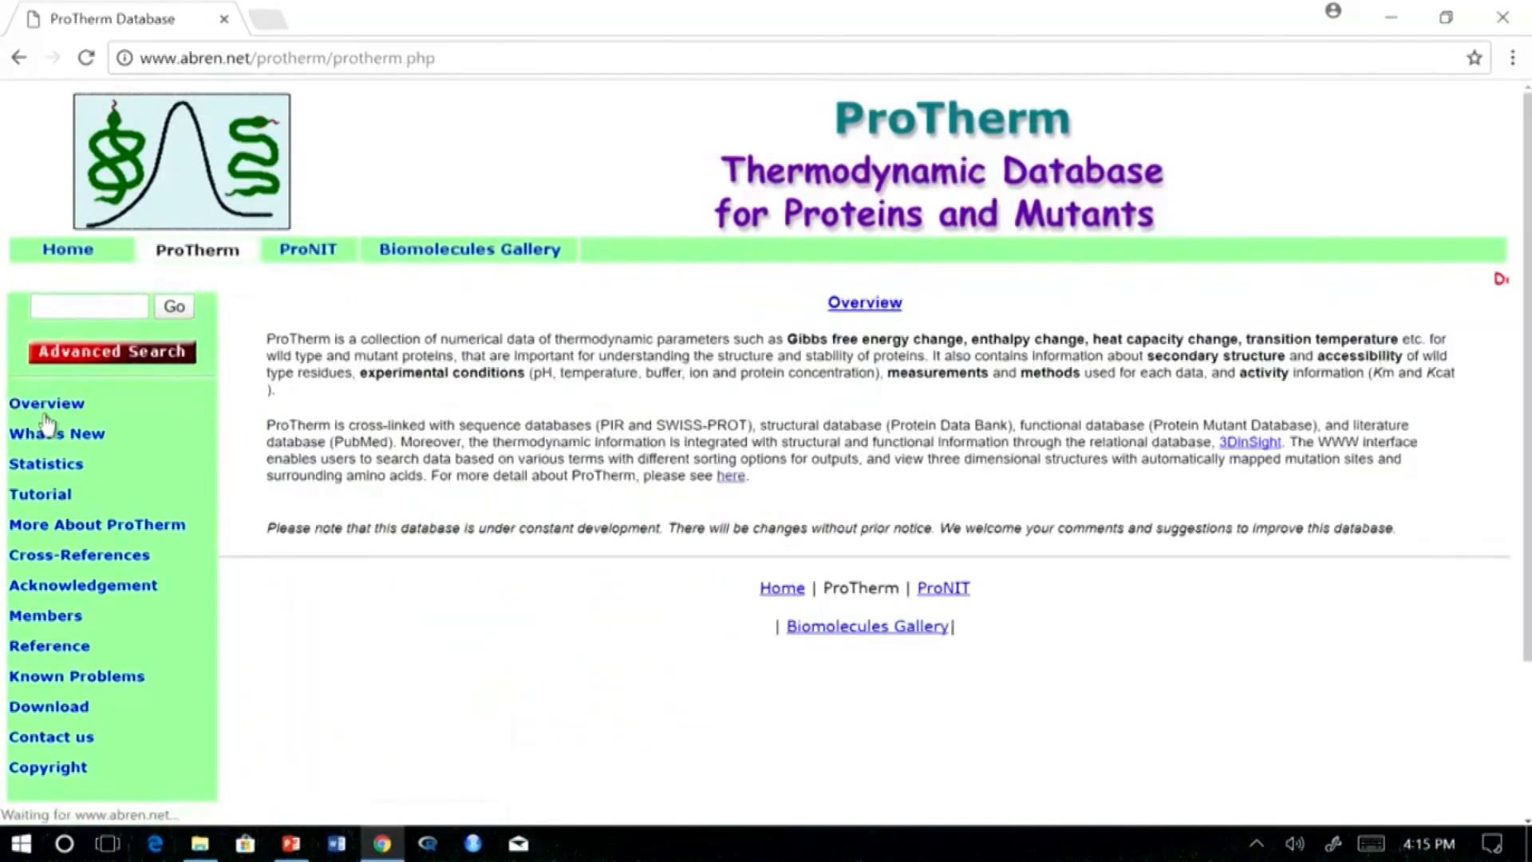
- Run a quick search of the ProTherm database for lysozyme
click(92, 306)
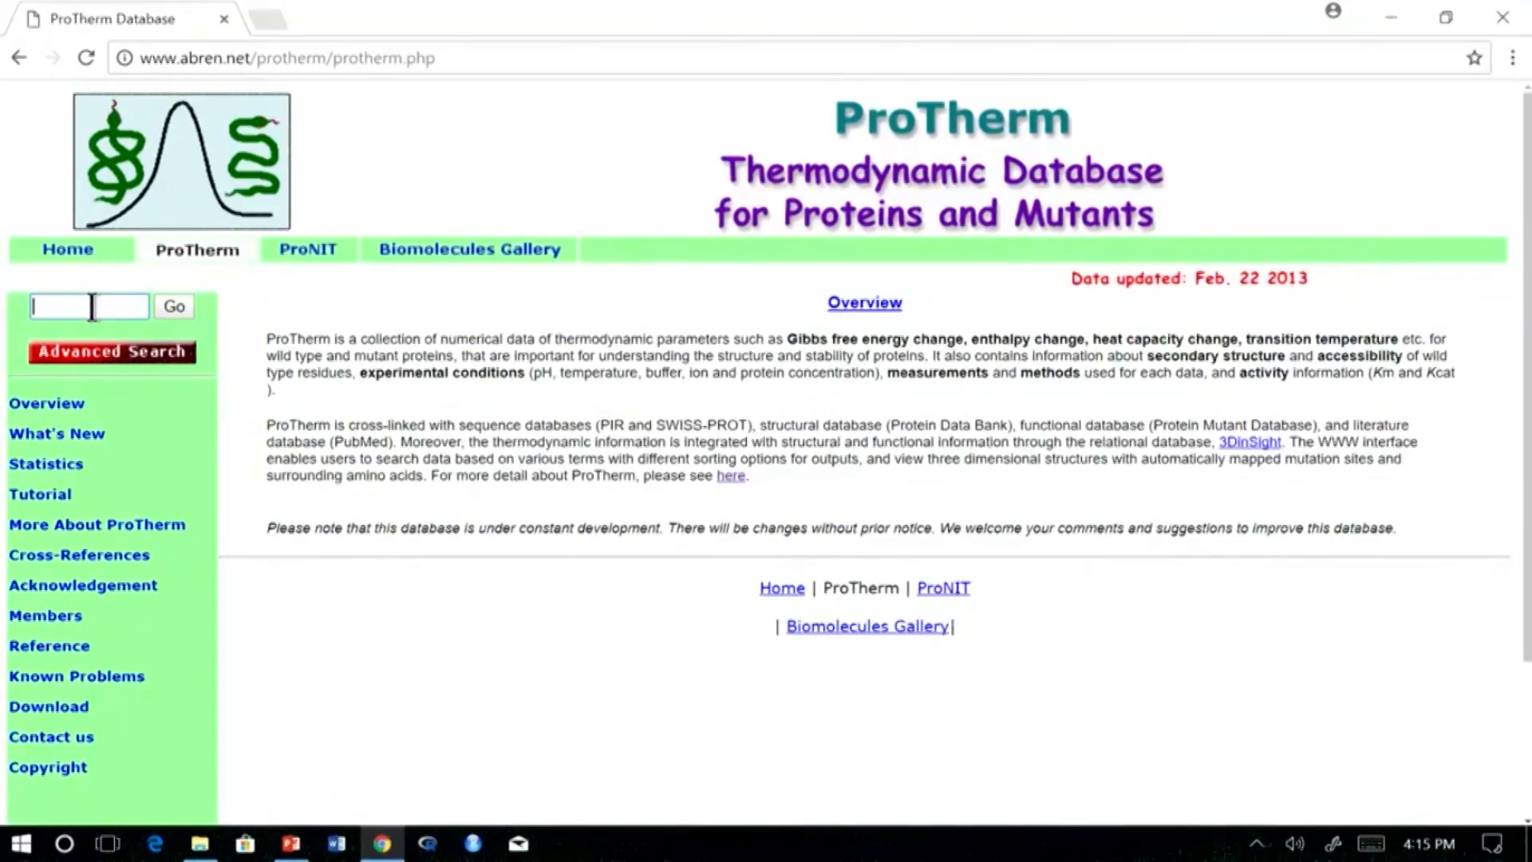
text(ly)
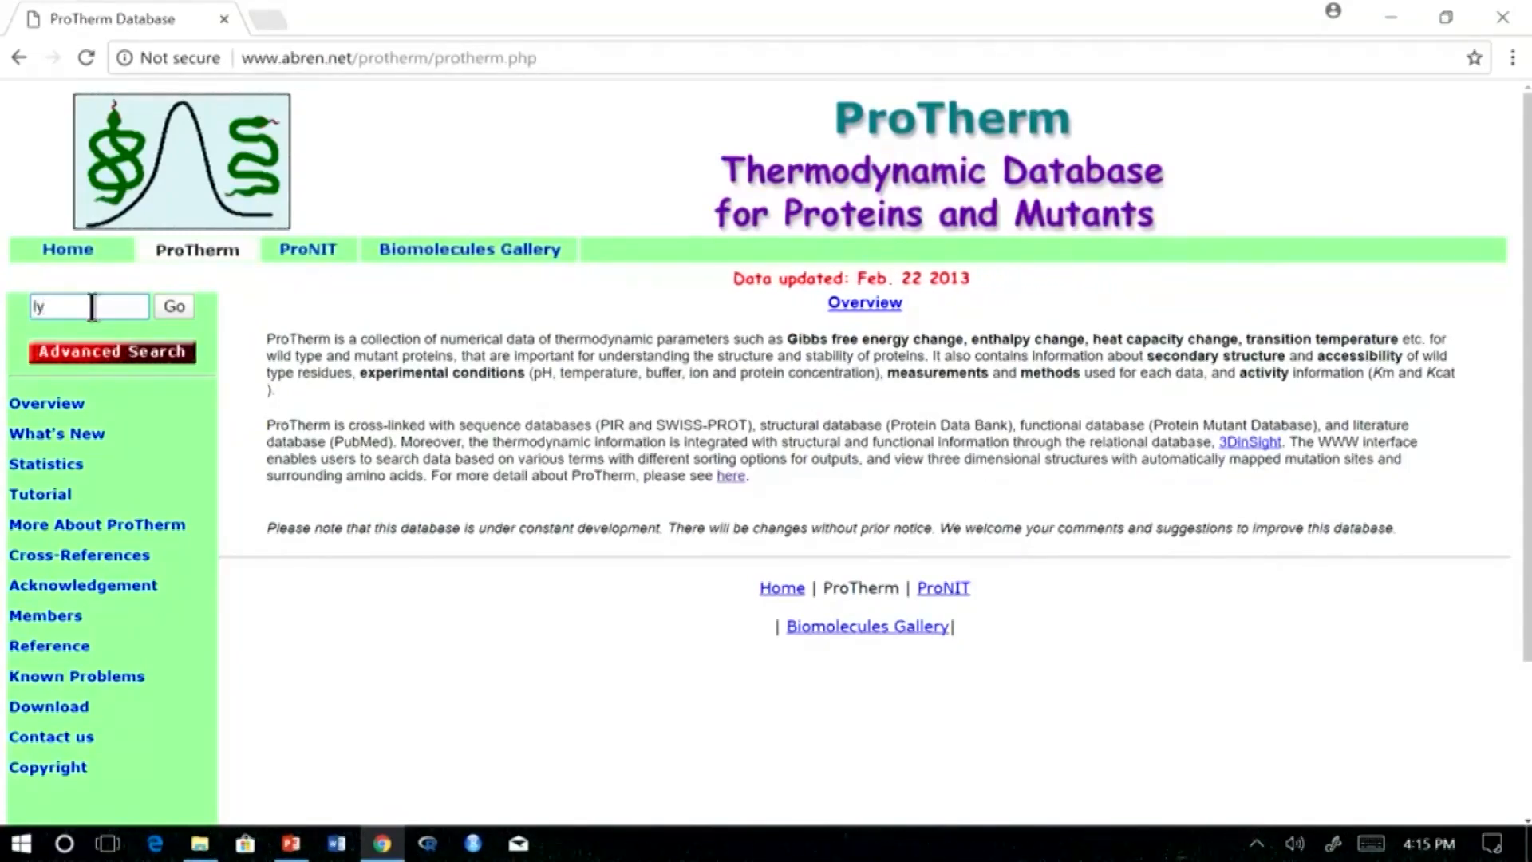
text(so)
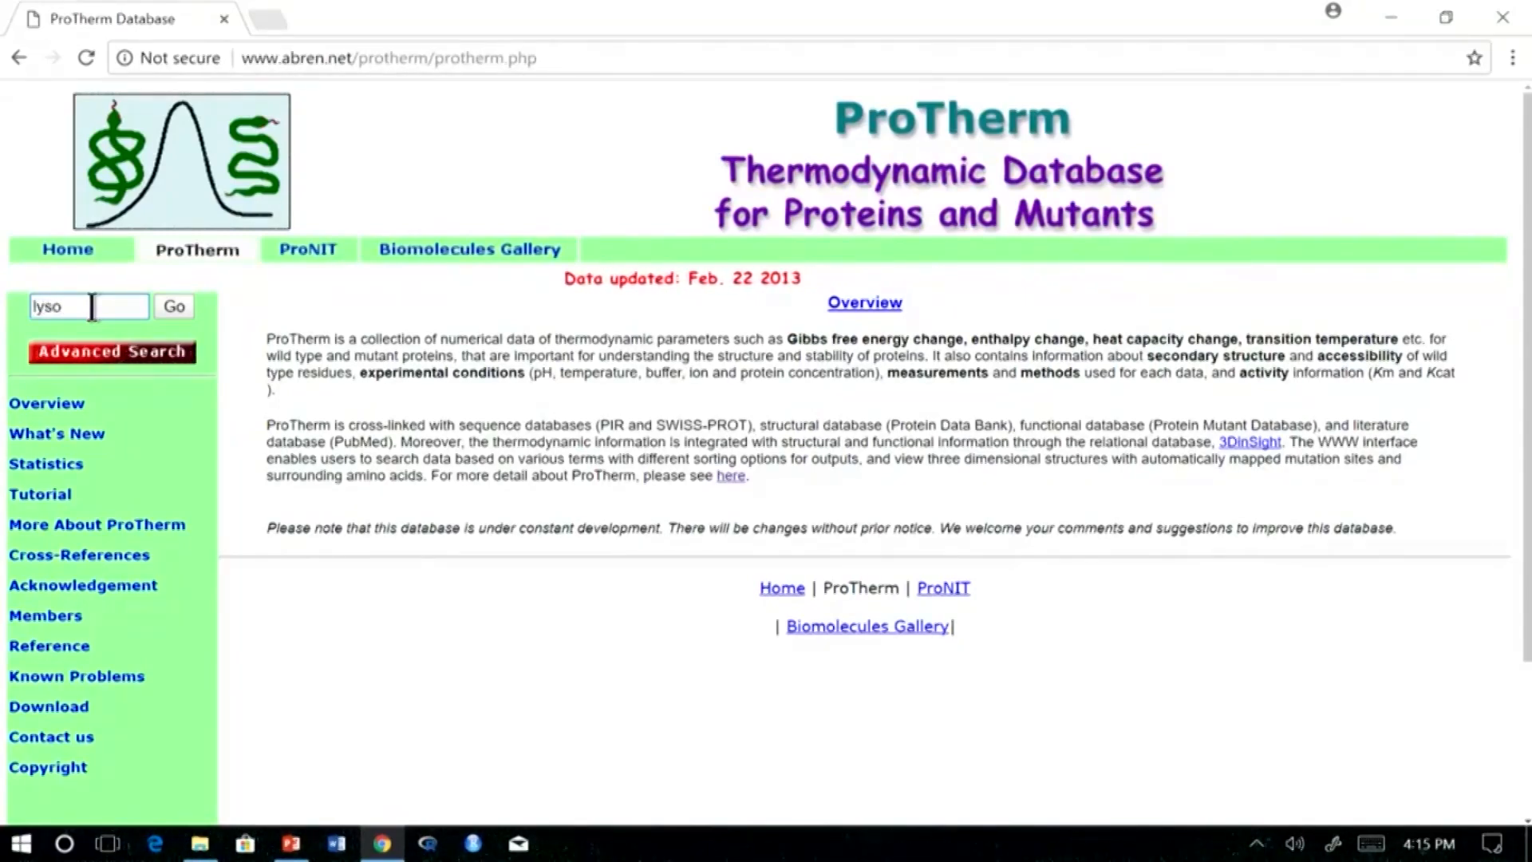
text(zyme)
click(174, 306)
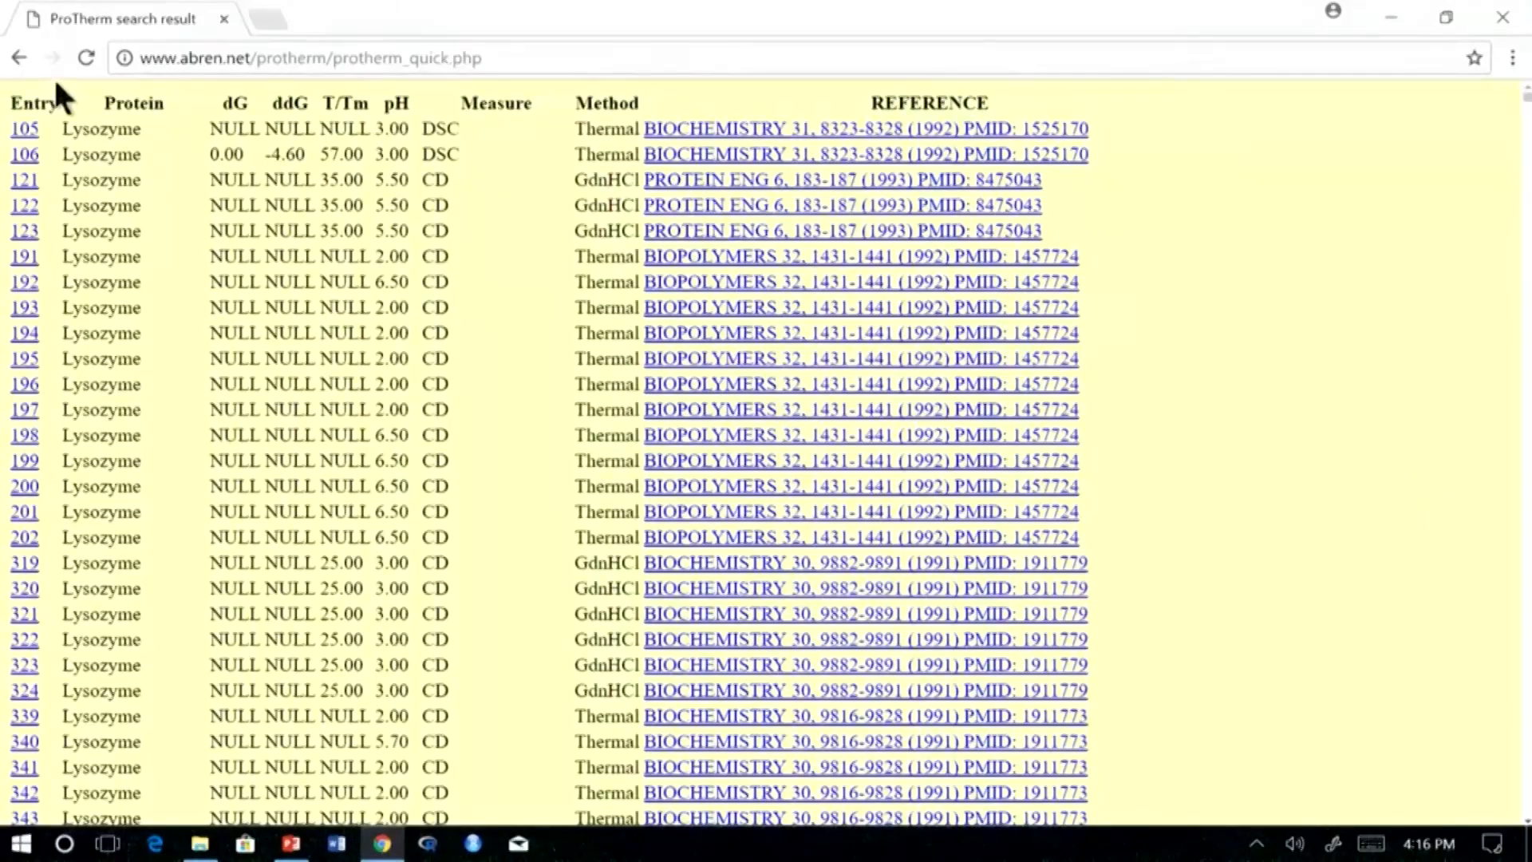
- Run an advanced search for single mutations from L to A
click(20, 58)
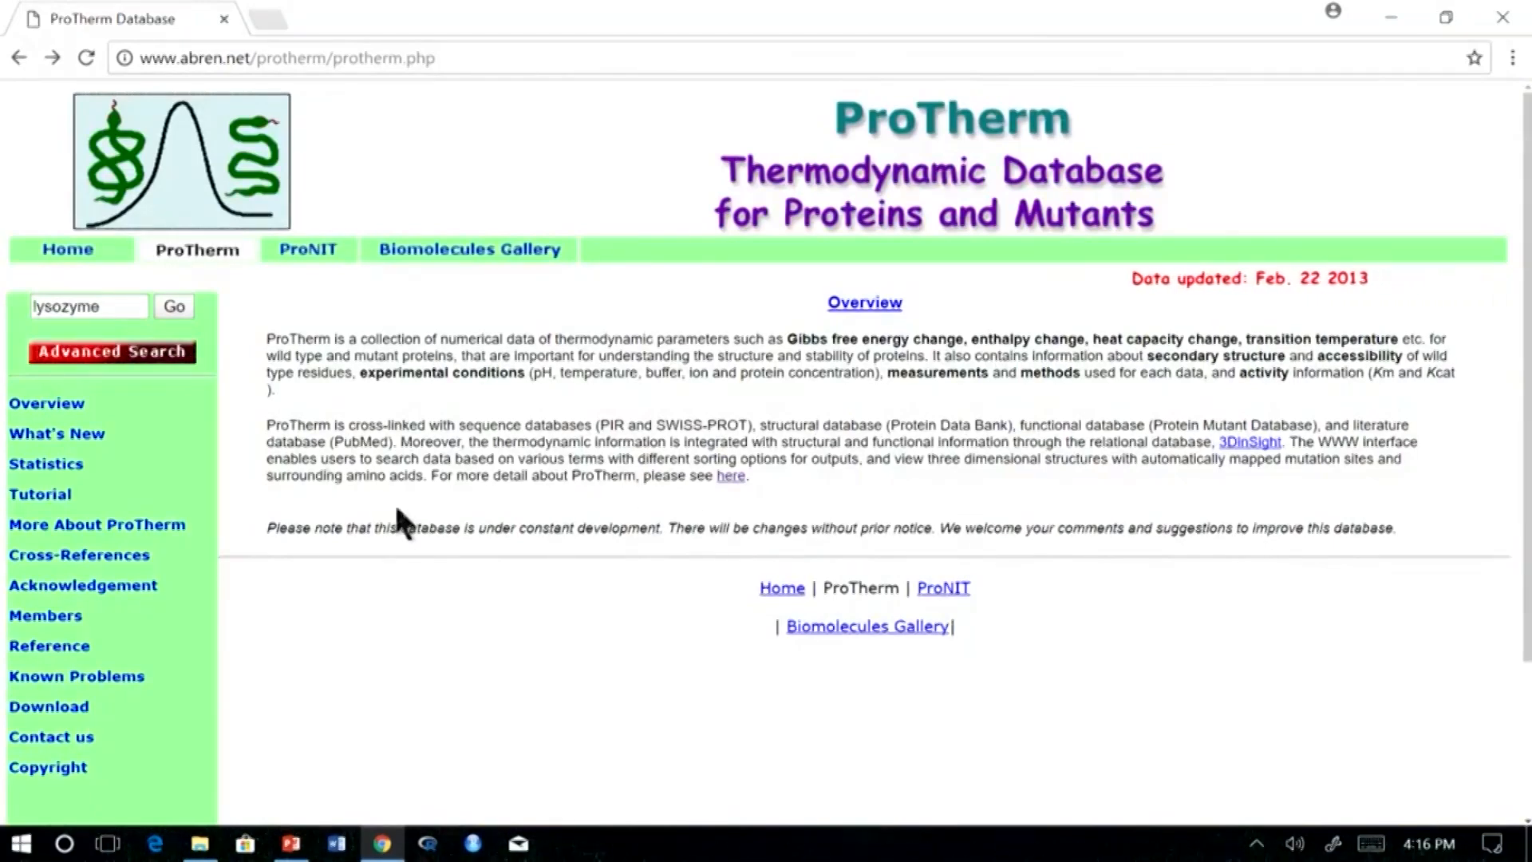
click(150, 356)
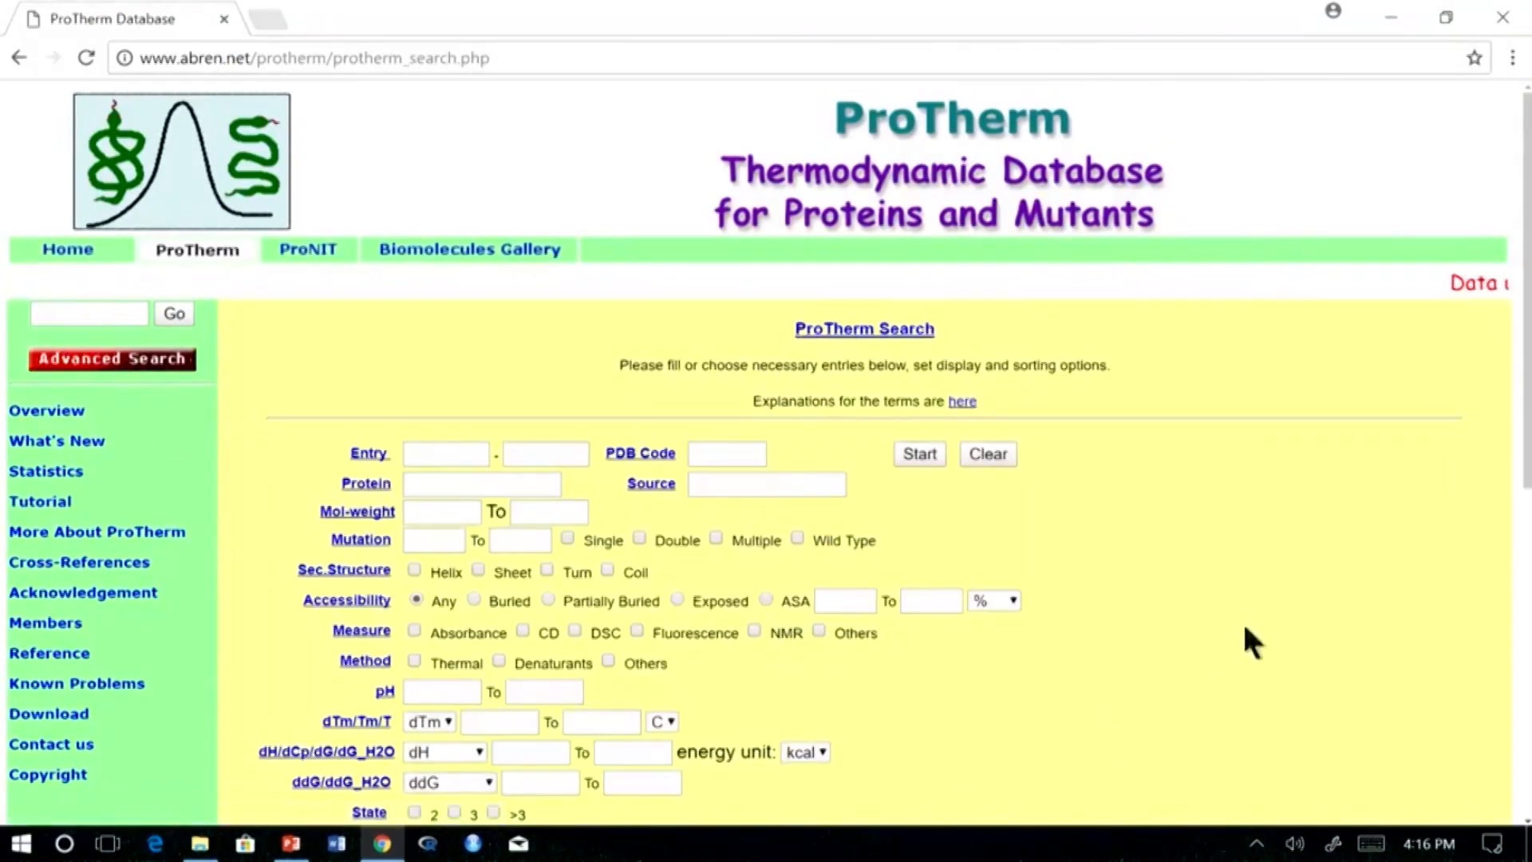
scroll(1254, 616, down, 3)
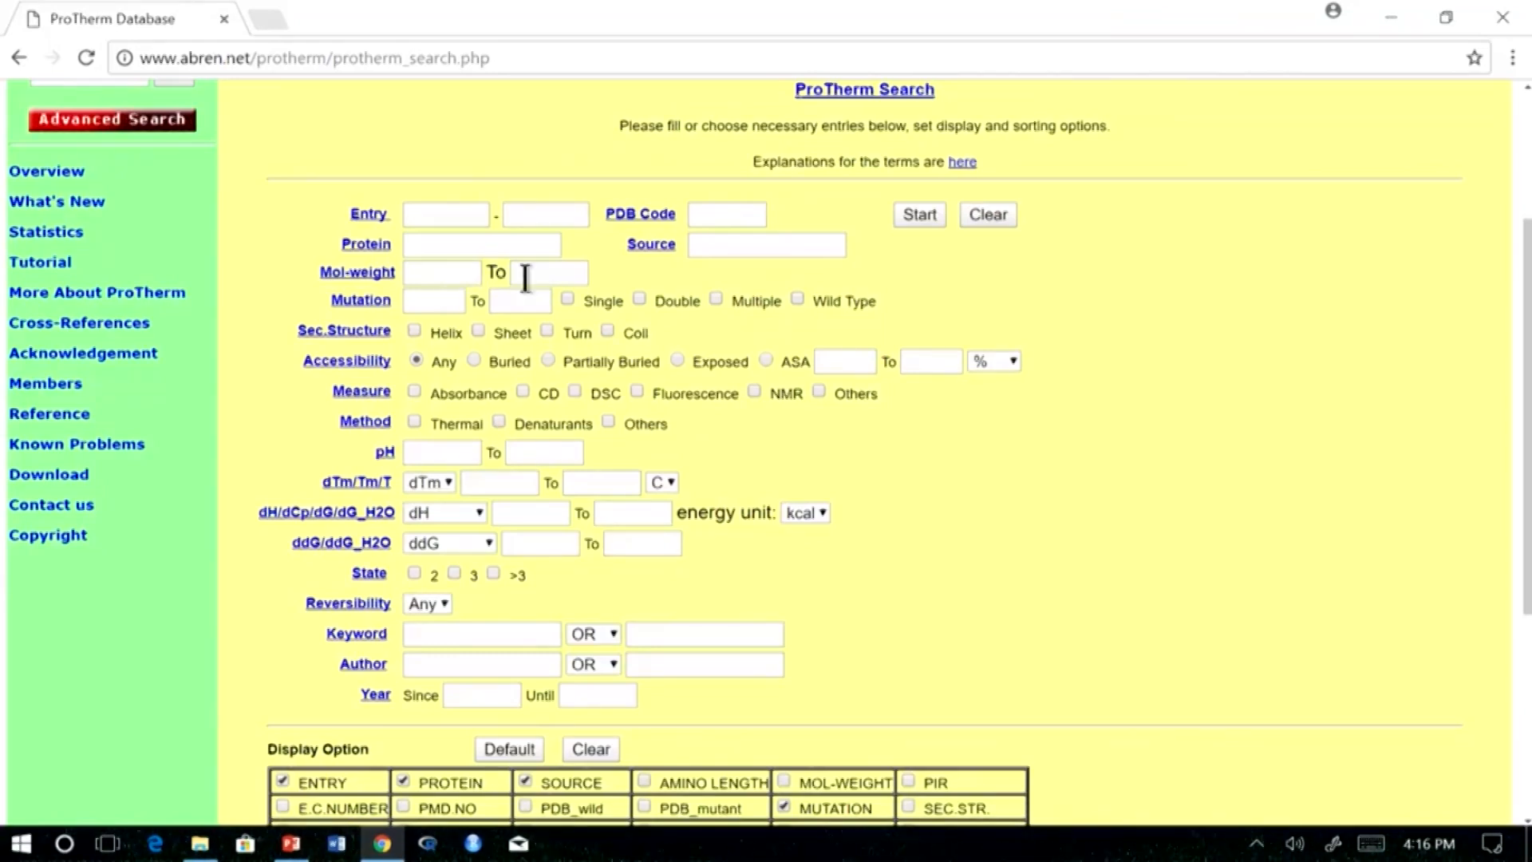
click(416, 305)
text(L)
click(510, 301)
text(A)
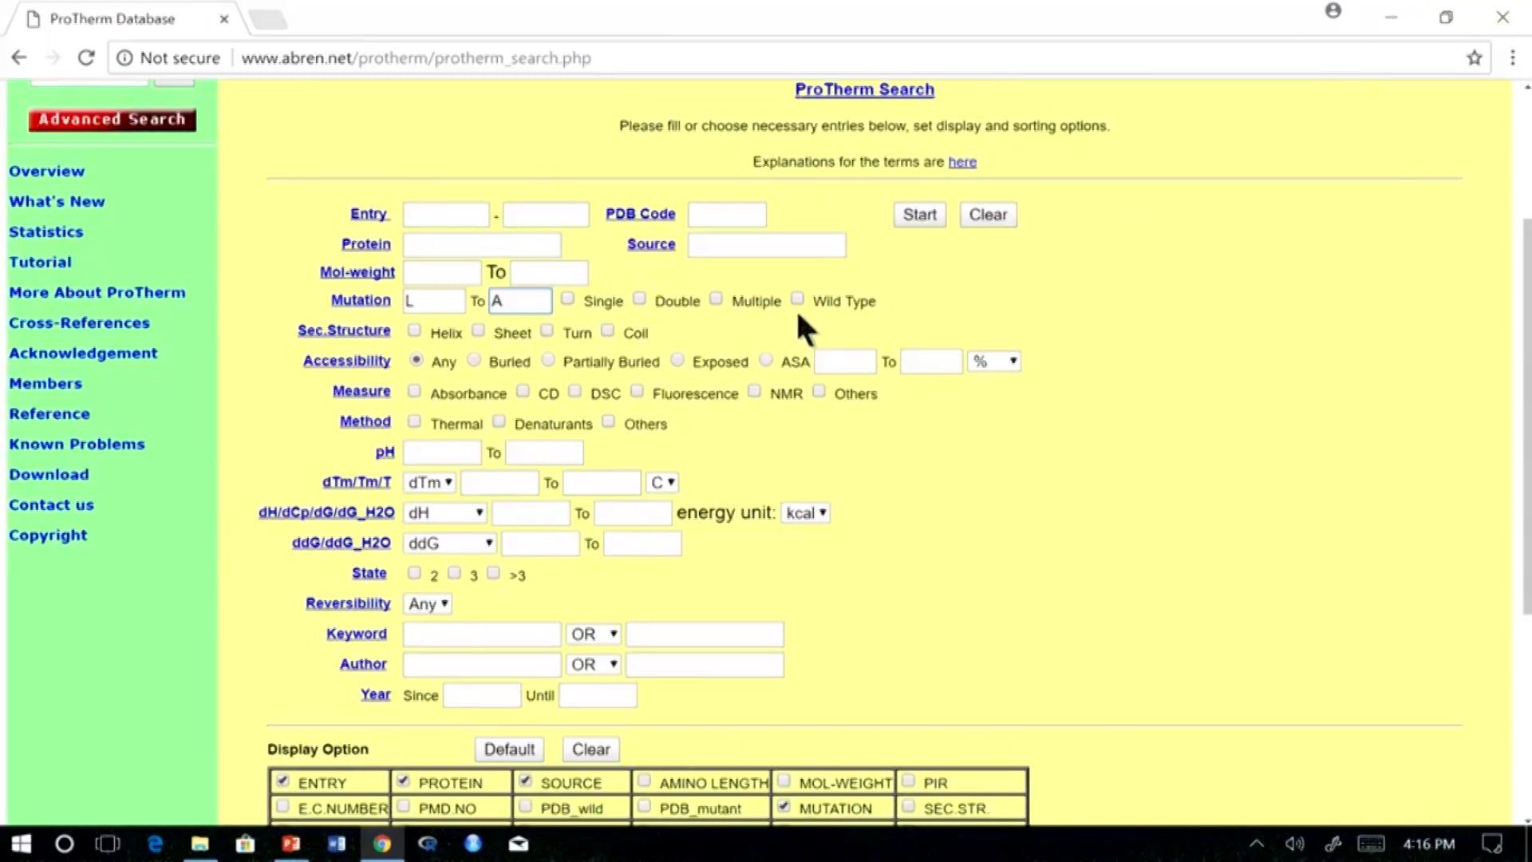
click(566, 300)
click(925, 214)
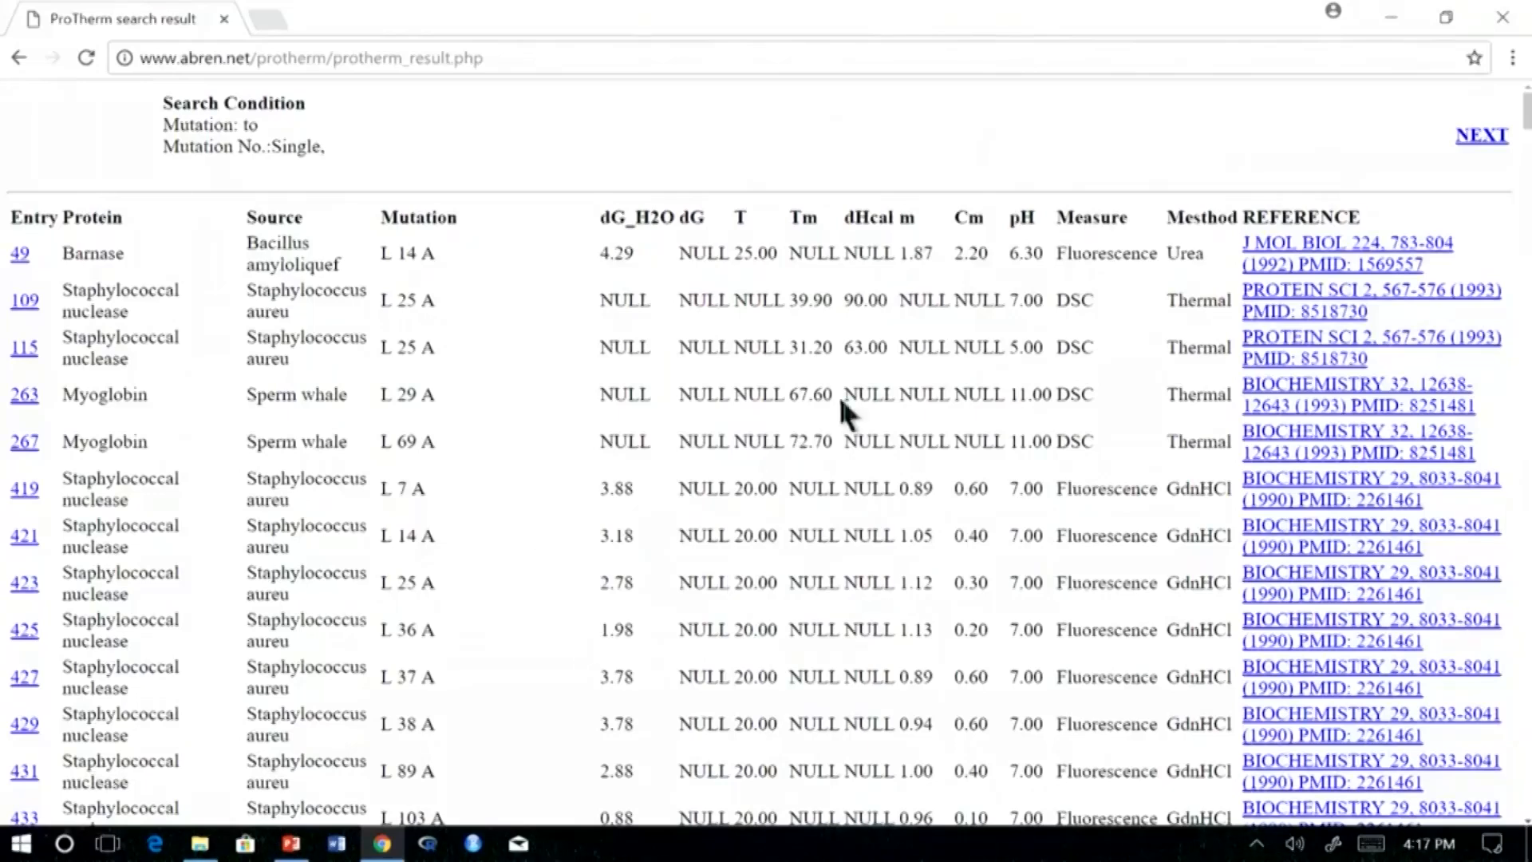
- Return to the search form, clear it and set the ASA accessibility range from 0 to 20 %
click(20, 59)
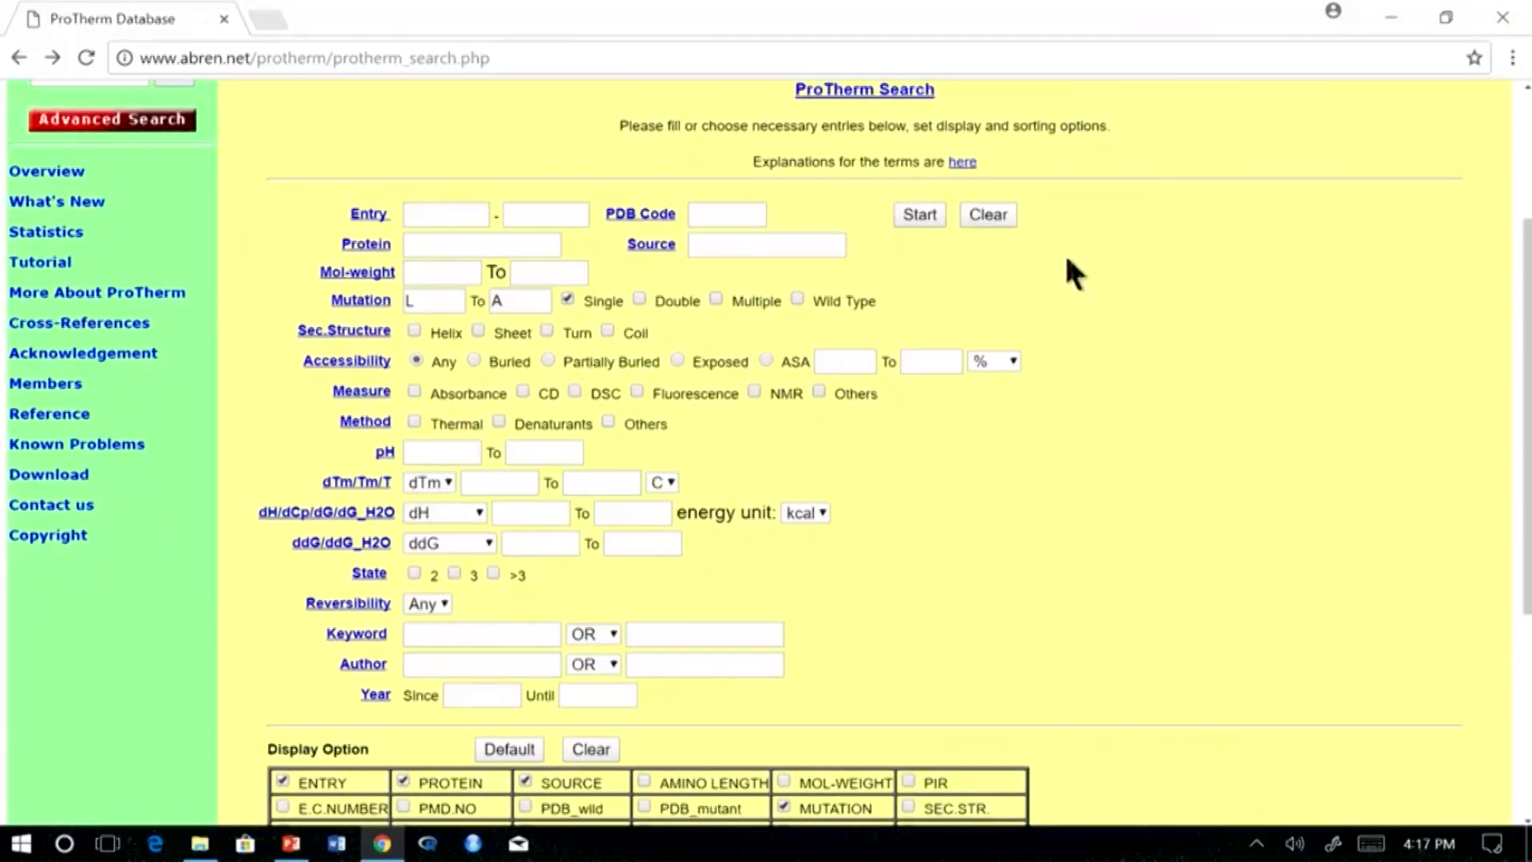
click(995, 215)
click(830, 364)
text(0)
click(943, 359)
text(2)
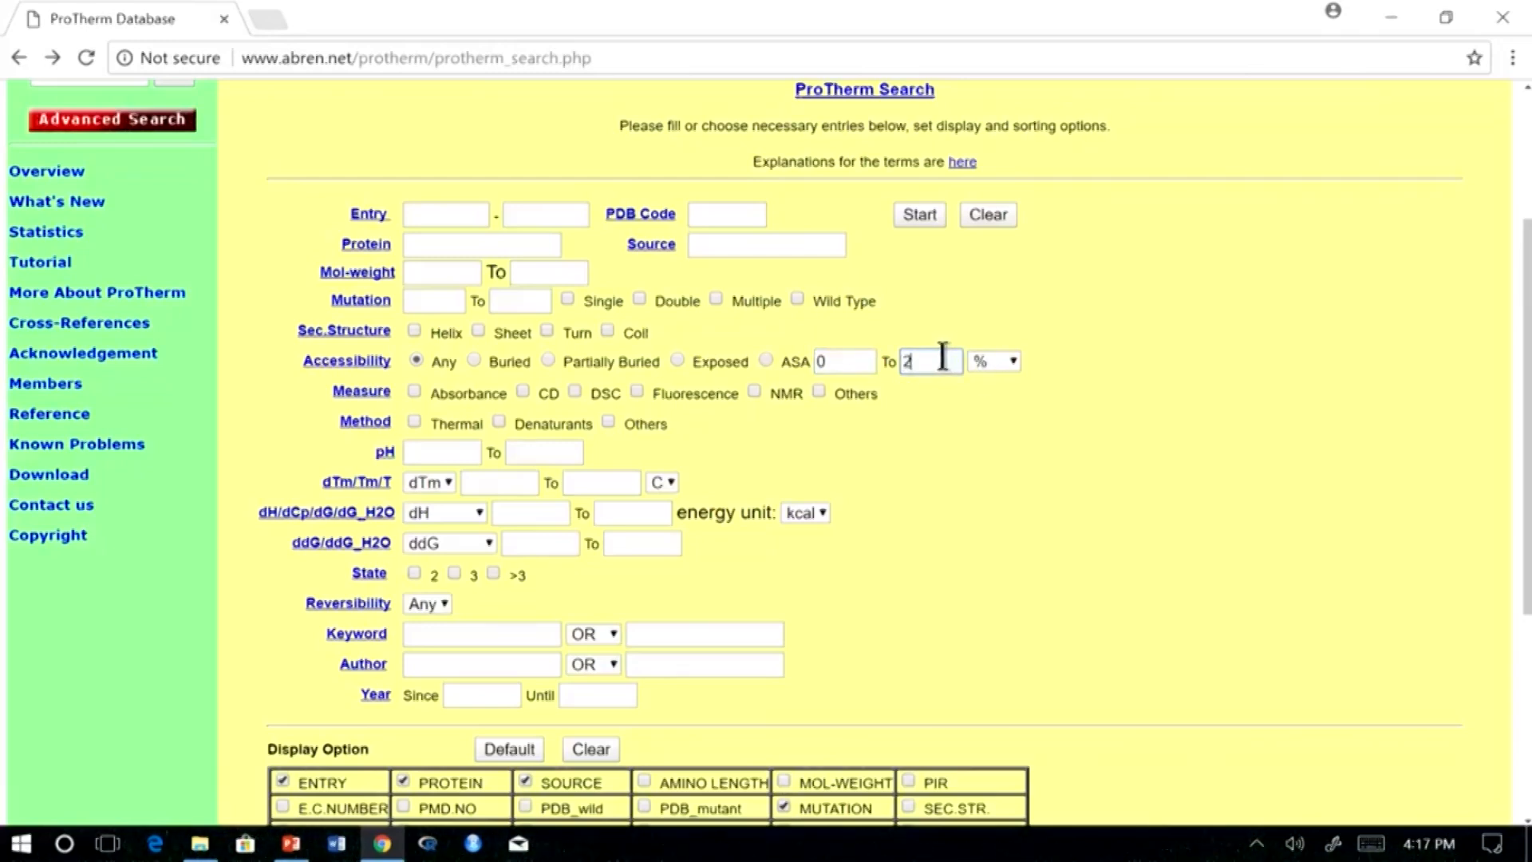
text(0)
click(1012, 360)
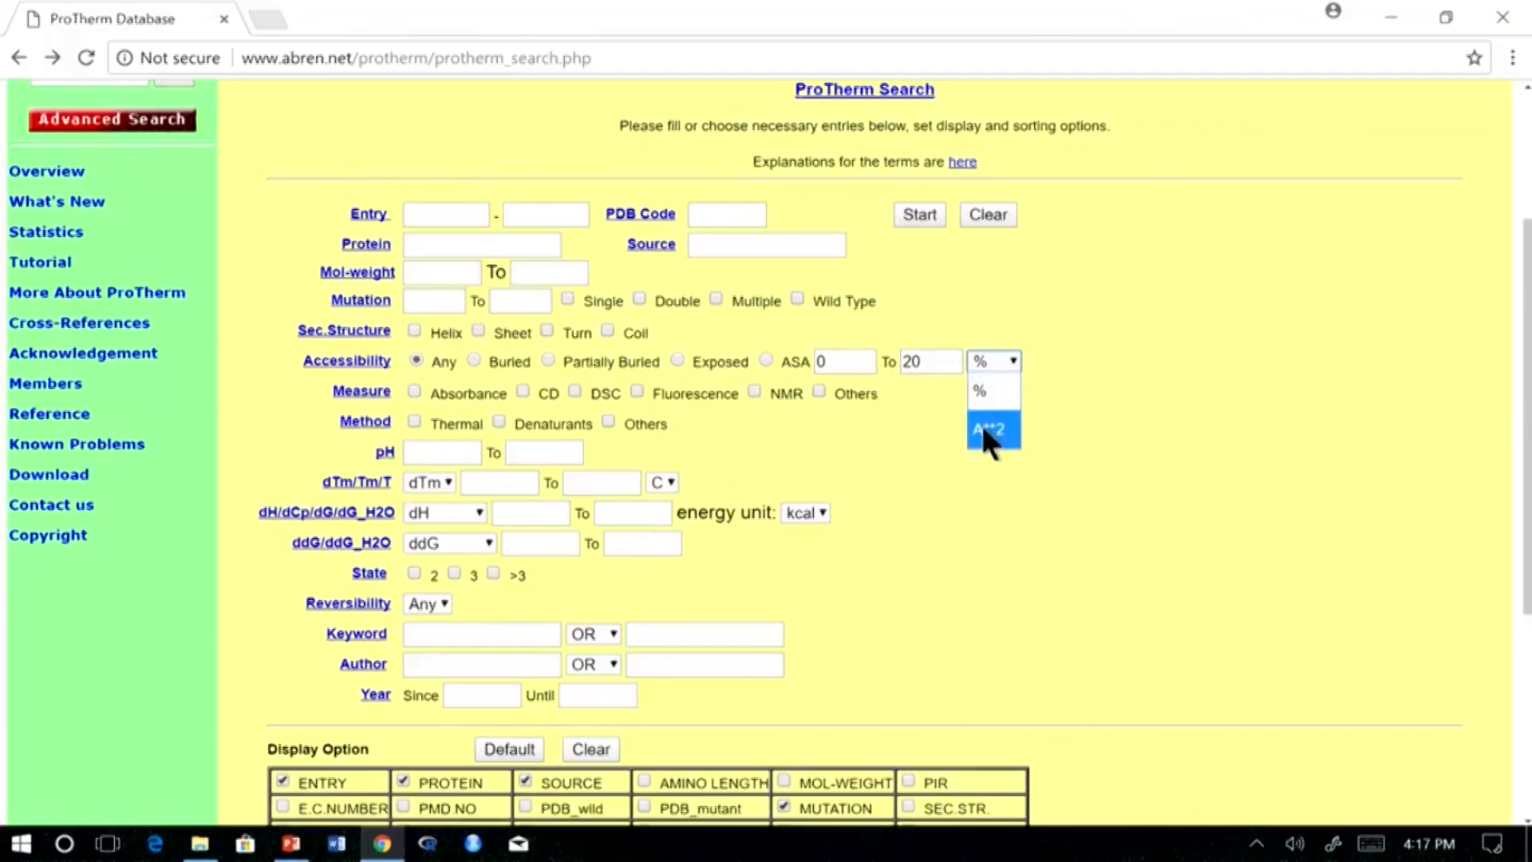
click(1132, 403)
click(1014, 364)
click(1142, 402)
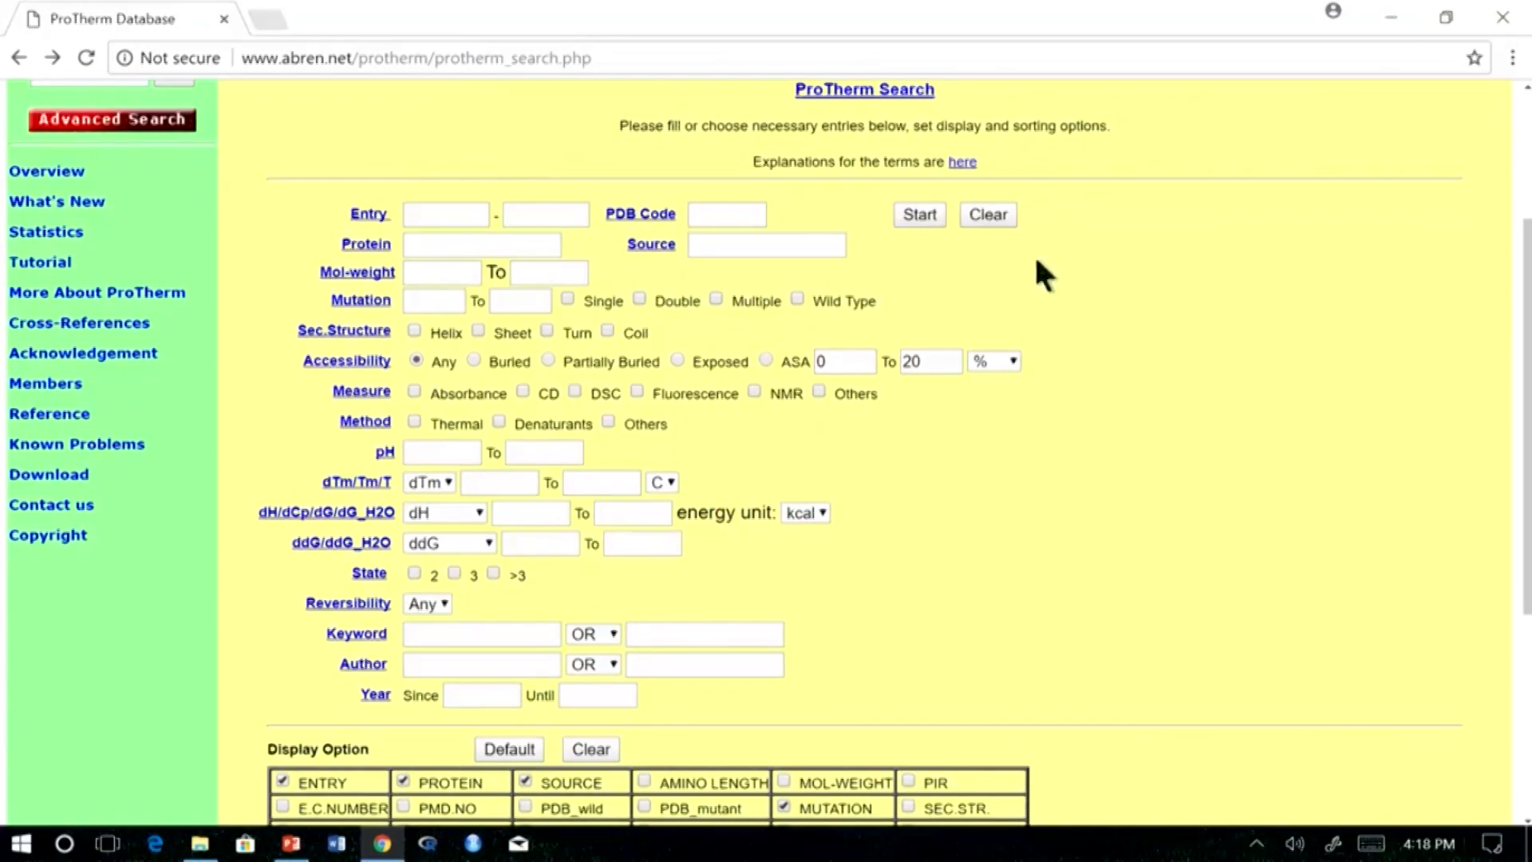
- Clear the form and search for entries measured with the Thermal method
click(1002, 212)
click(937, 211)
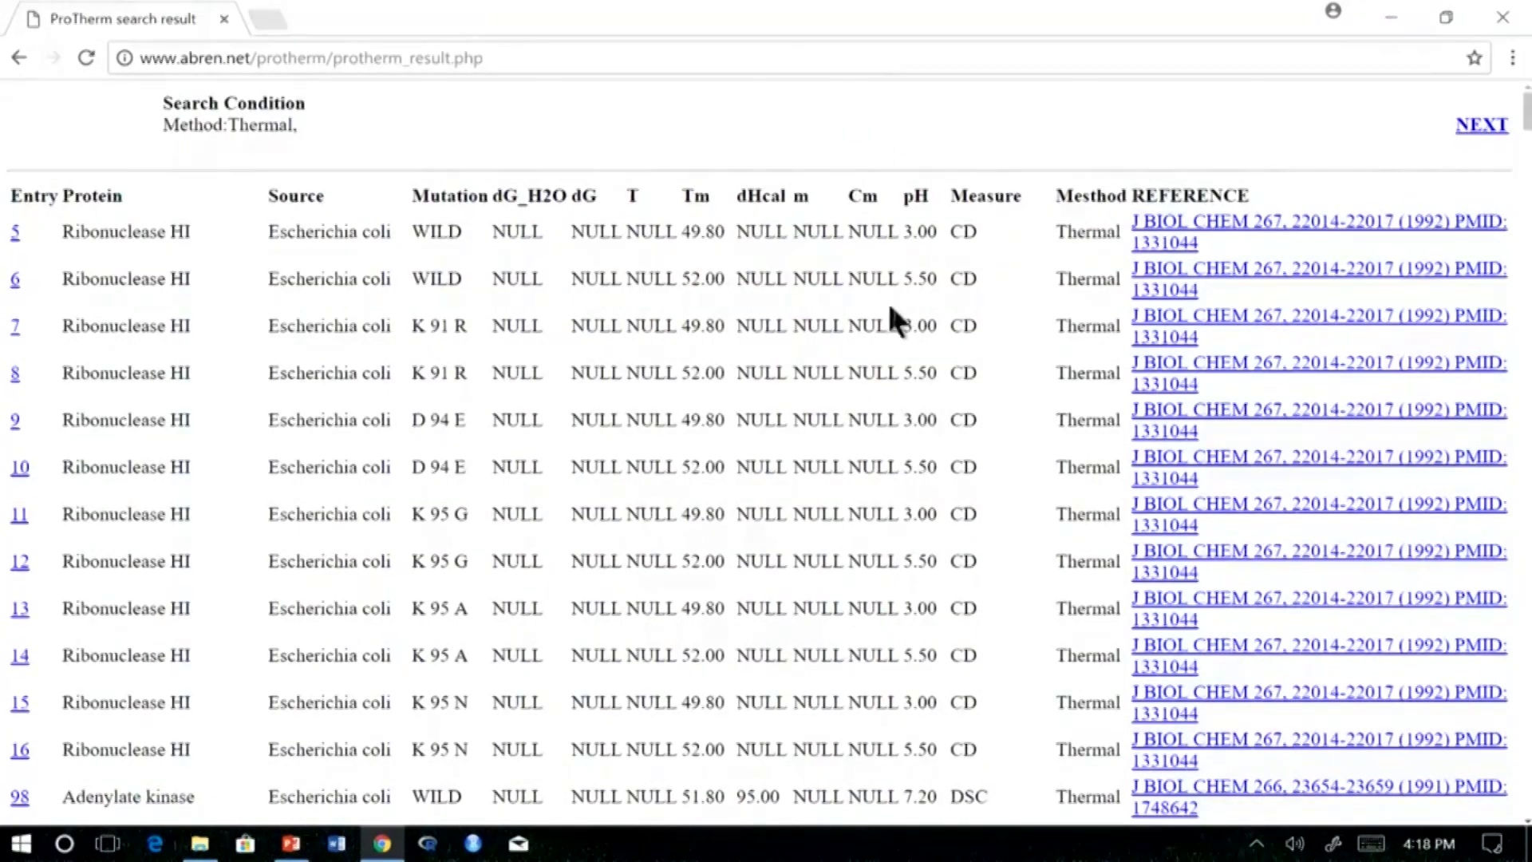
- Restrict the Thermal method search to ddG_H2O values starting from -5 and run it
click(21, 56)
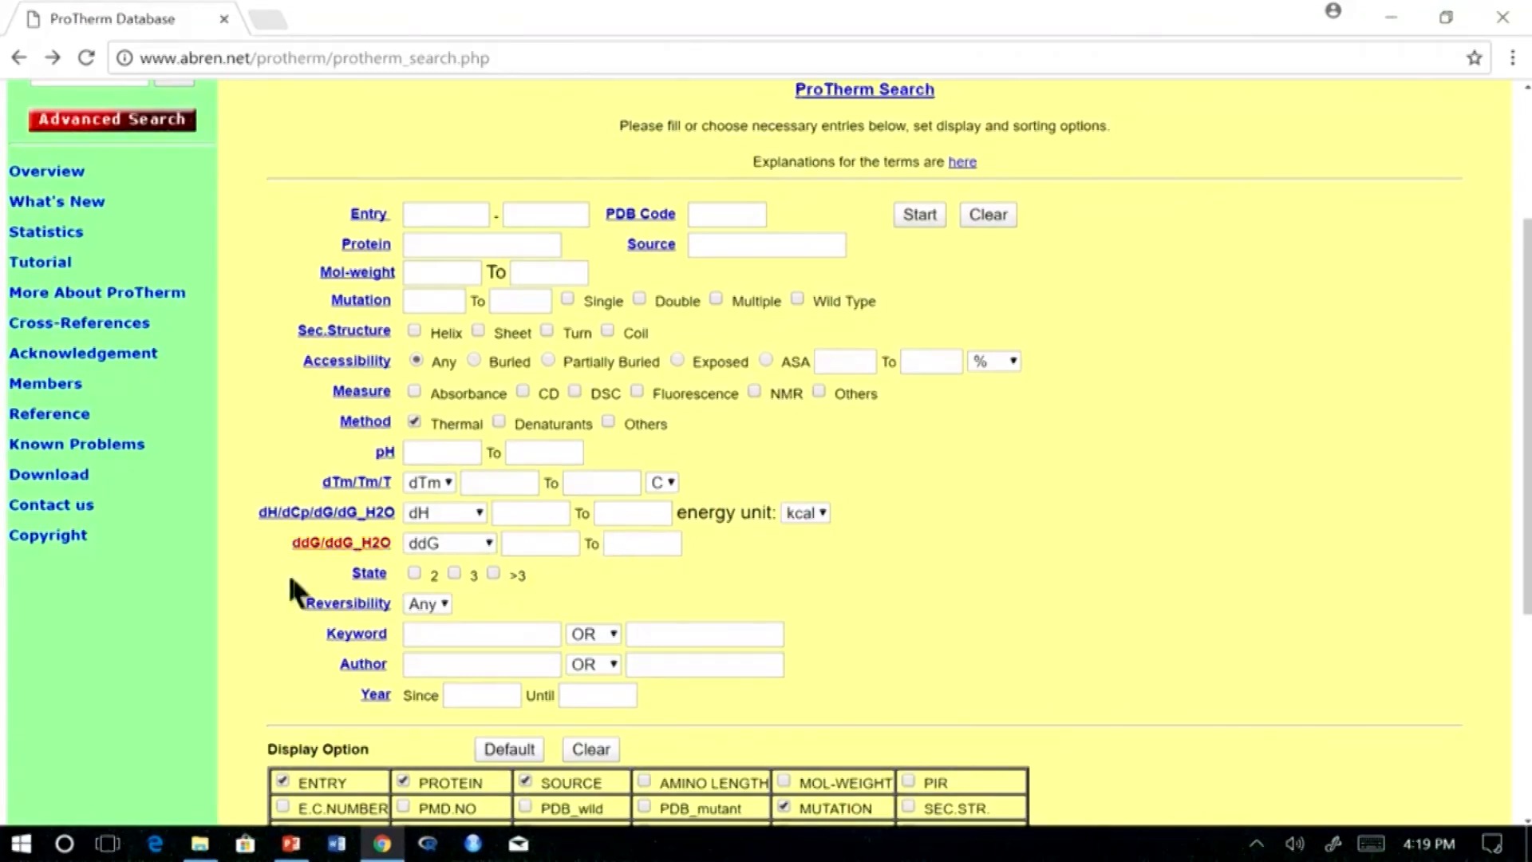
click(459, 545)
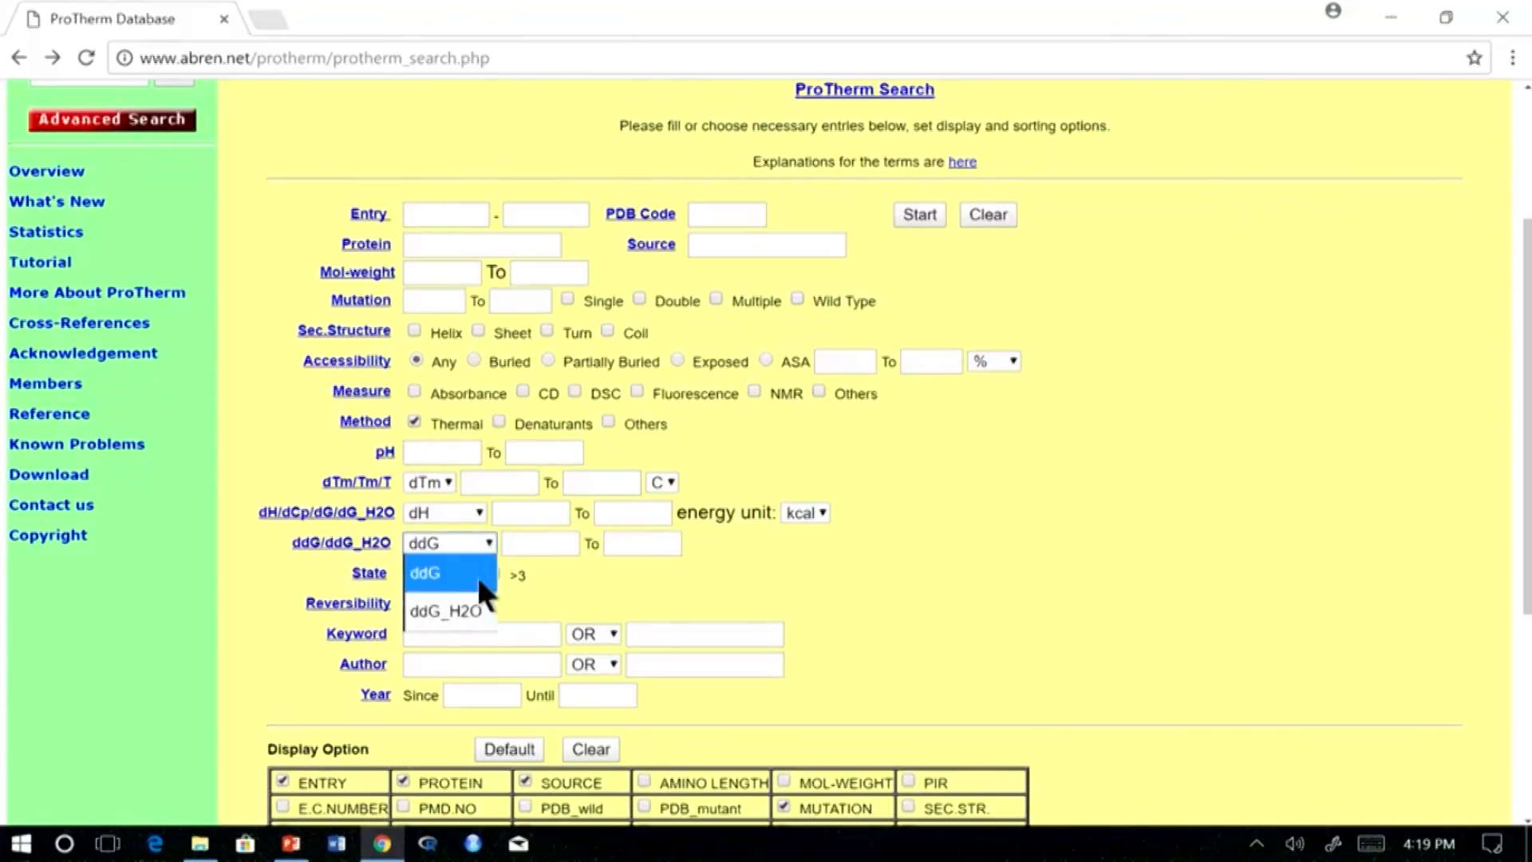
click(479, 605)
click(564, 542)
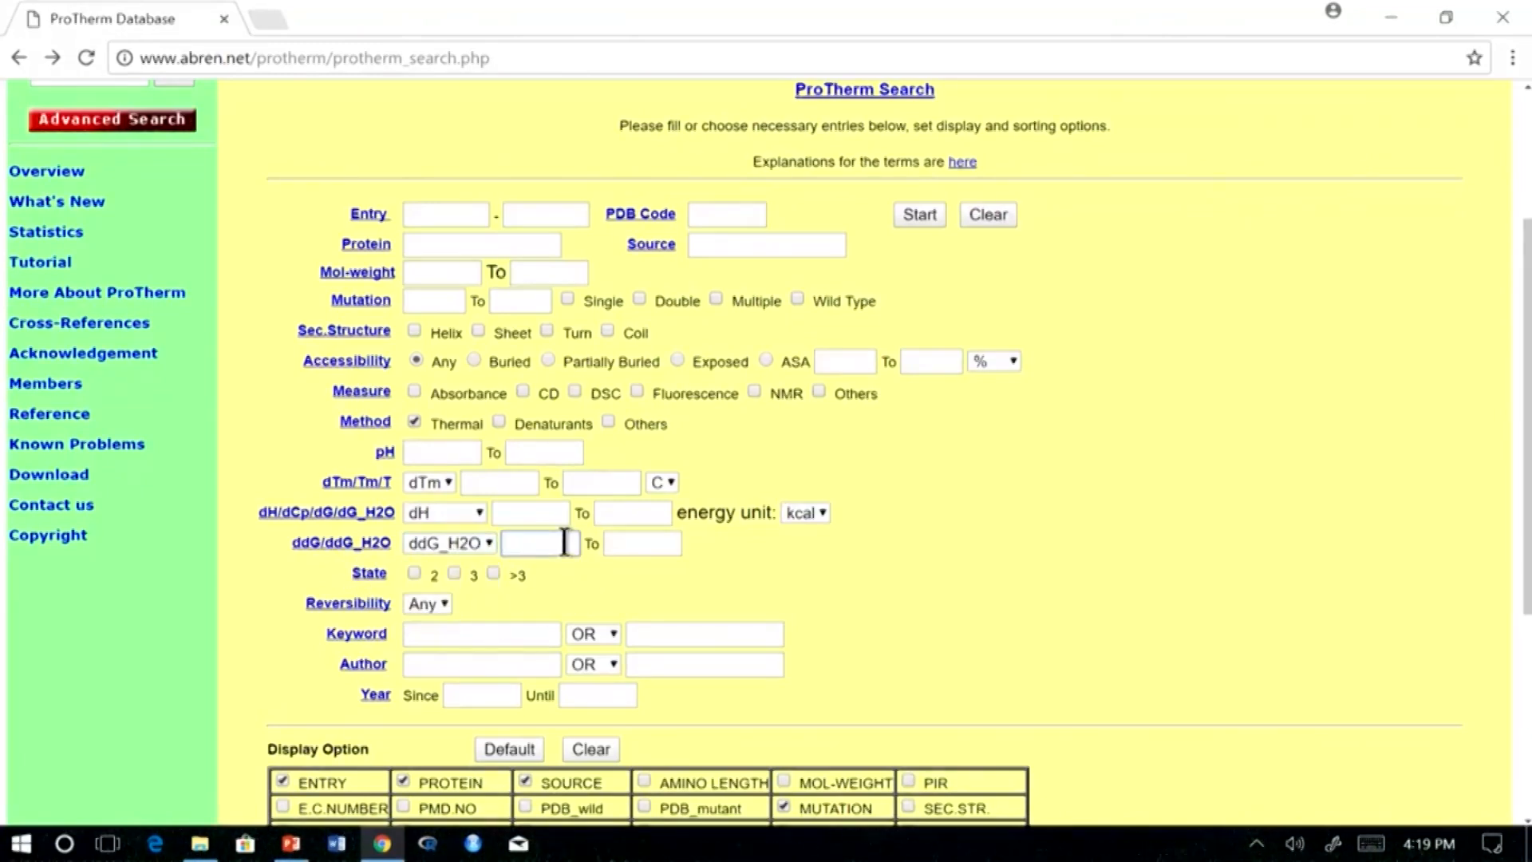
text(-)
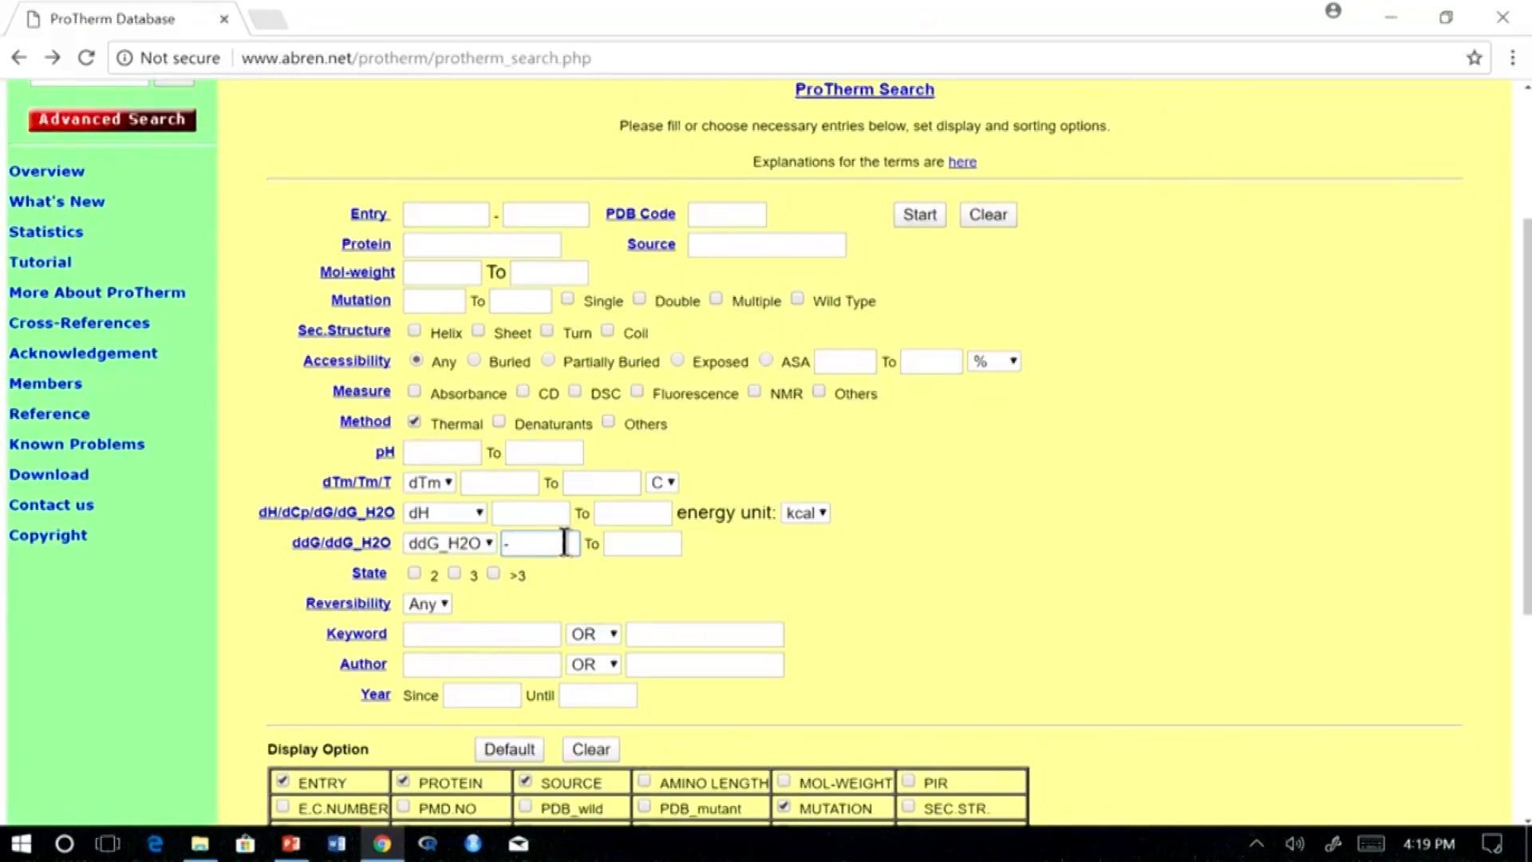
text(5)
click(916, 215)
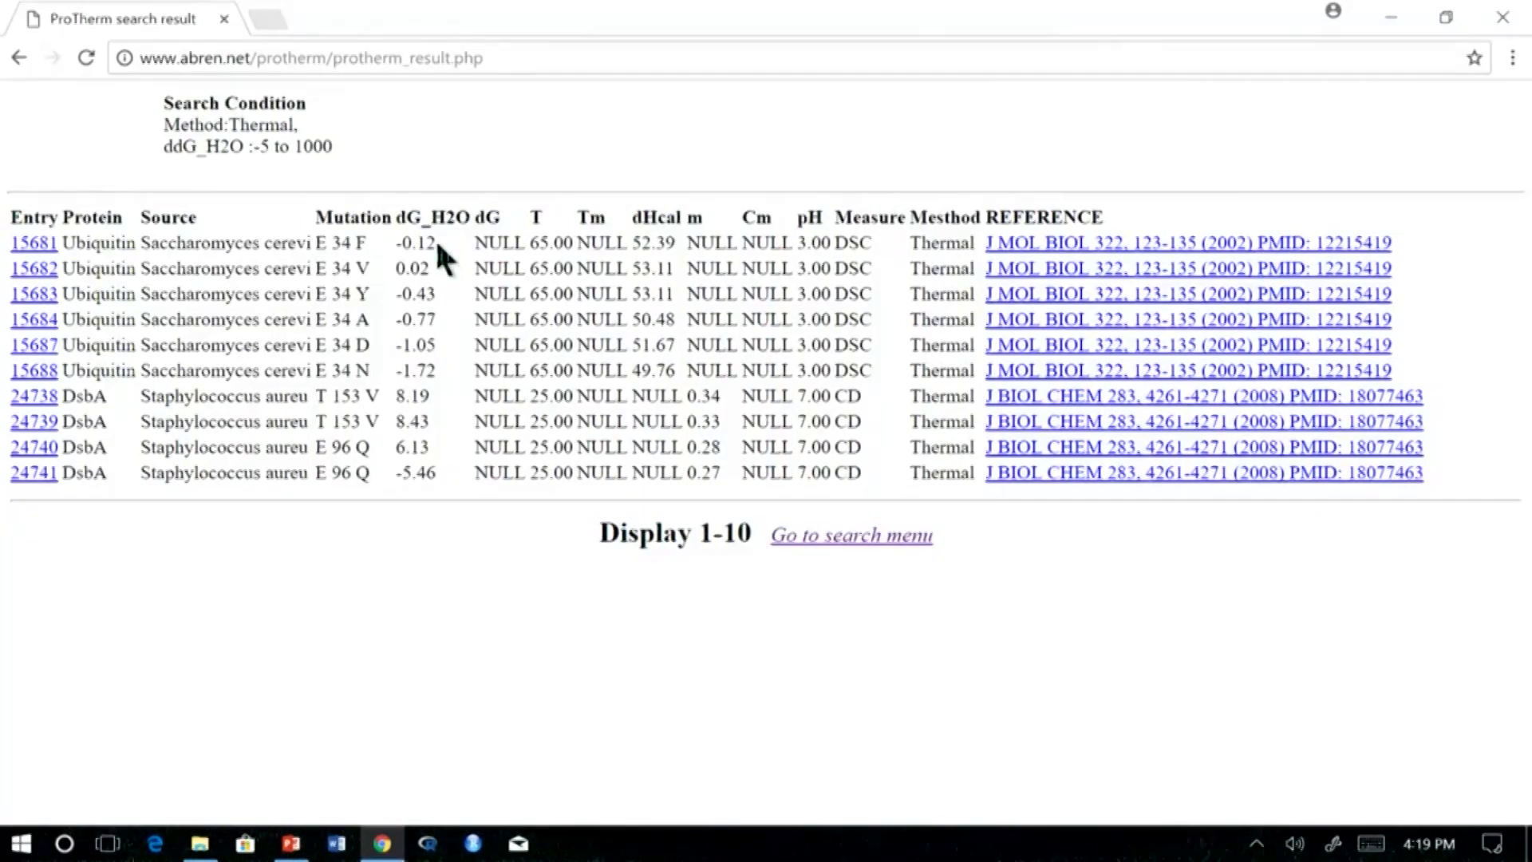
- Rerun the search with ddG_H2O added to the display options, and return to the search form
click(19, 55)
scroll(790, 602, down, 3)
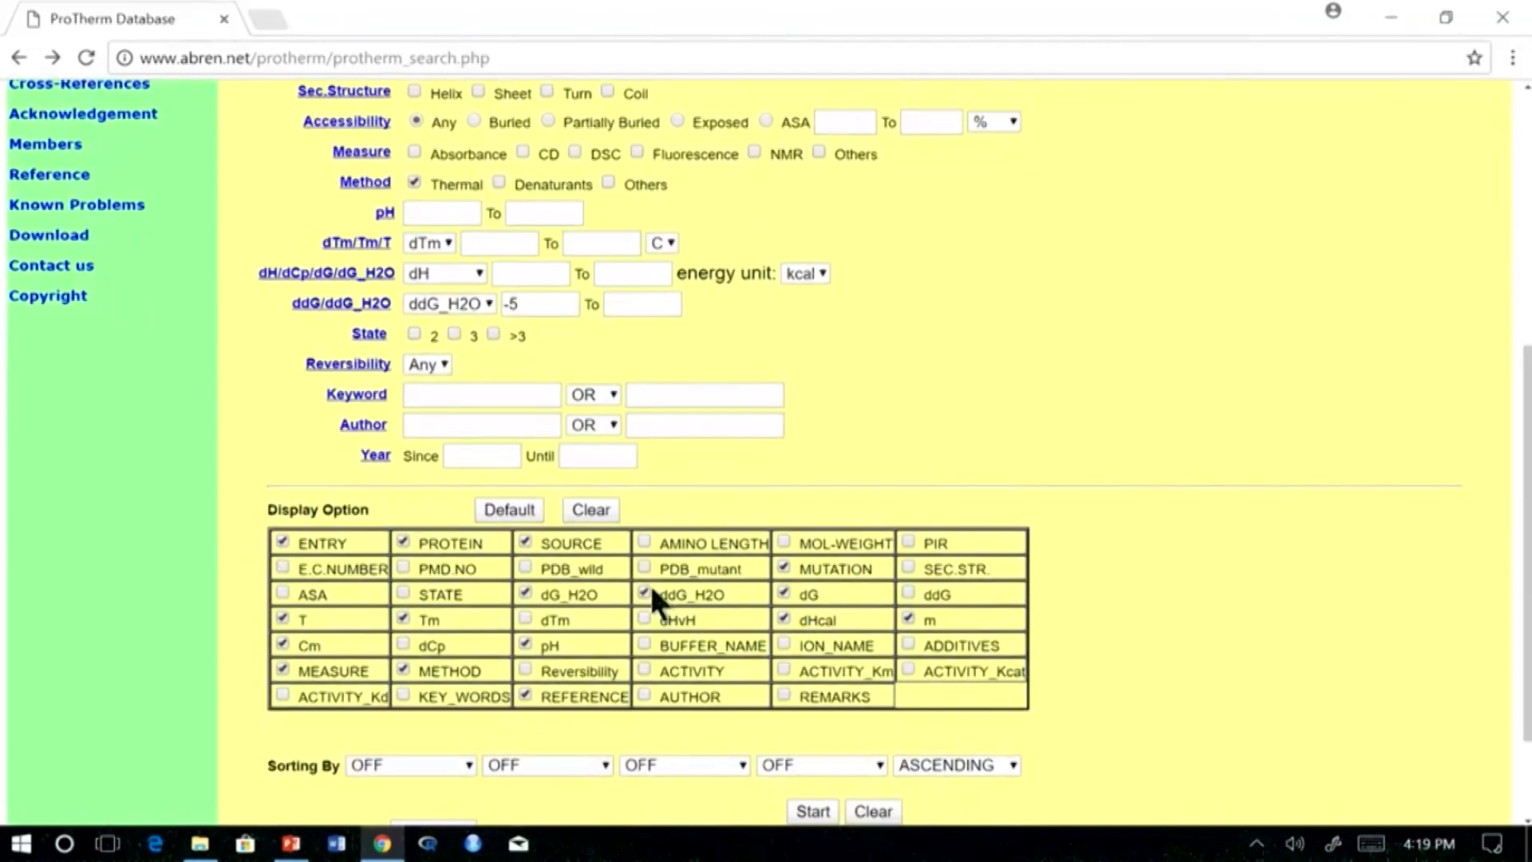
scroll(1366, 463, up, 6)
click(918, 454)
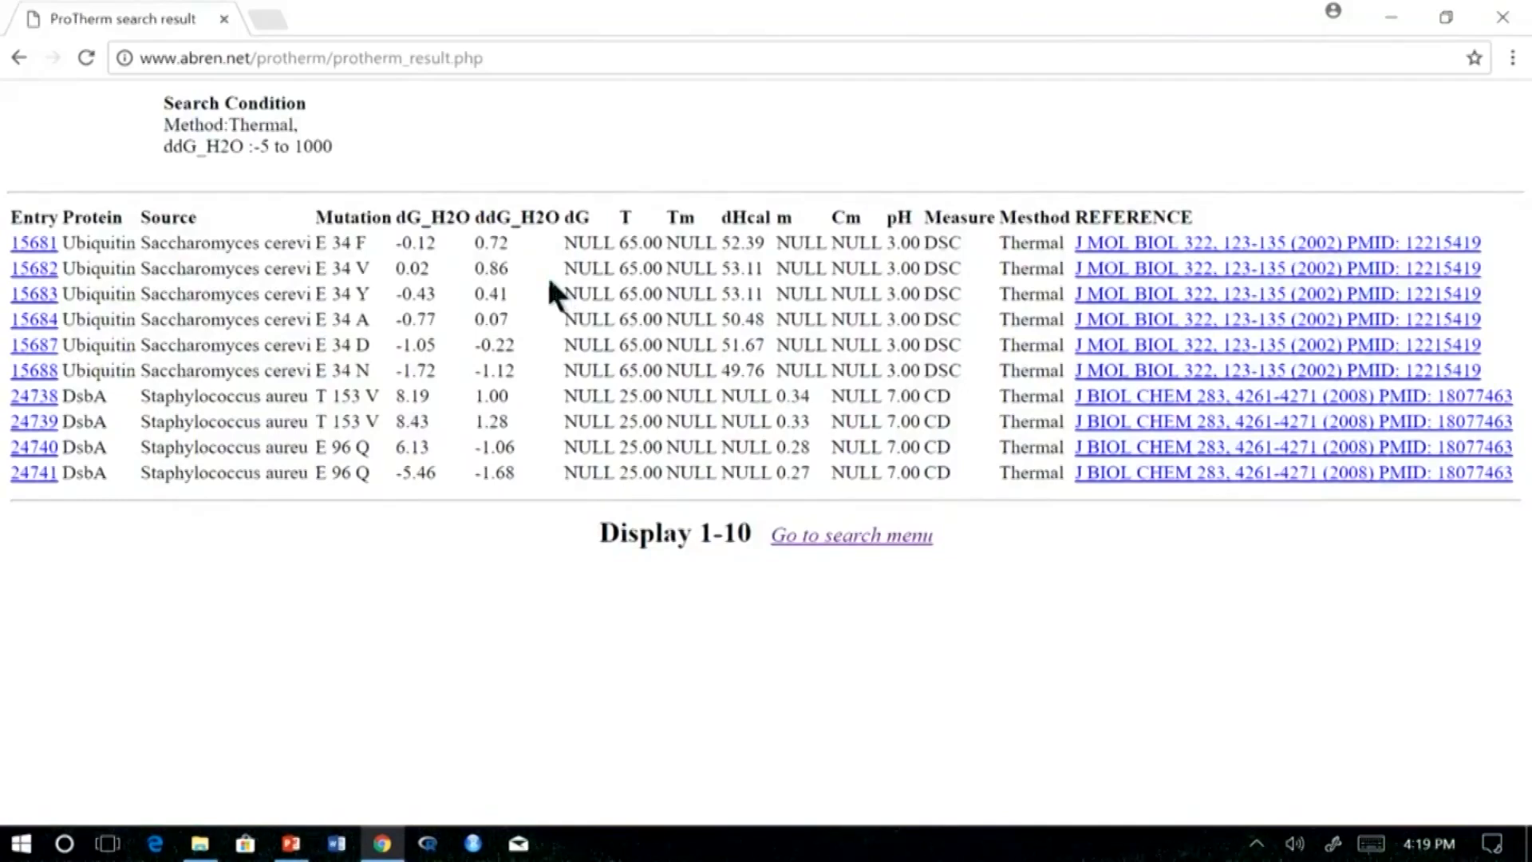
click(21, 58)
scroll(679, 630, down, 2)
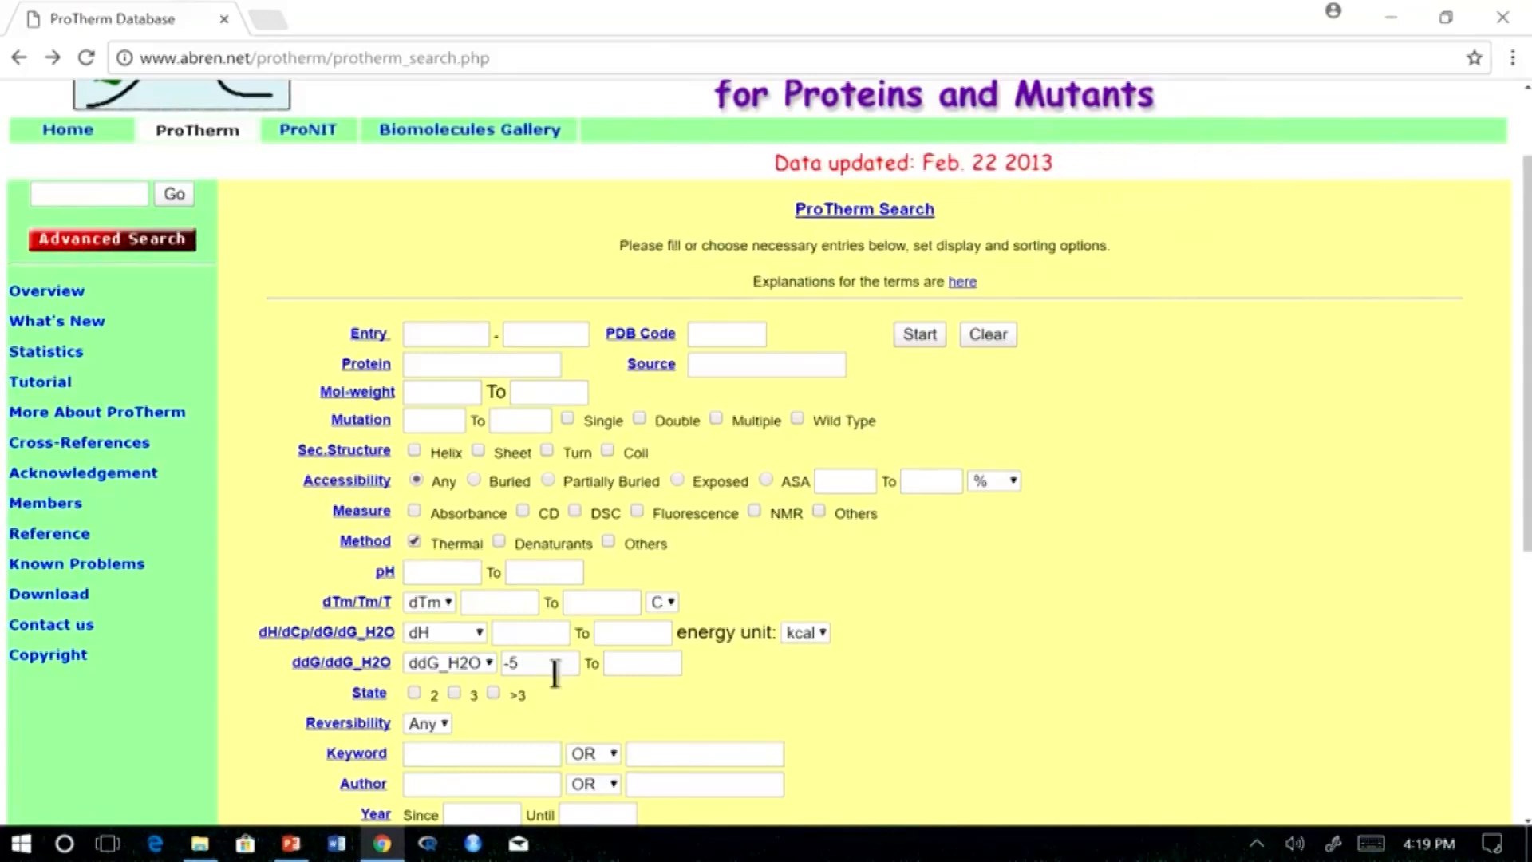
click(632, 663)
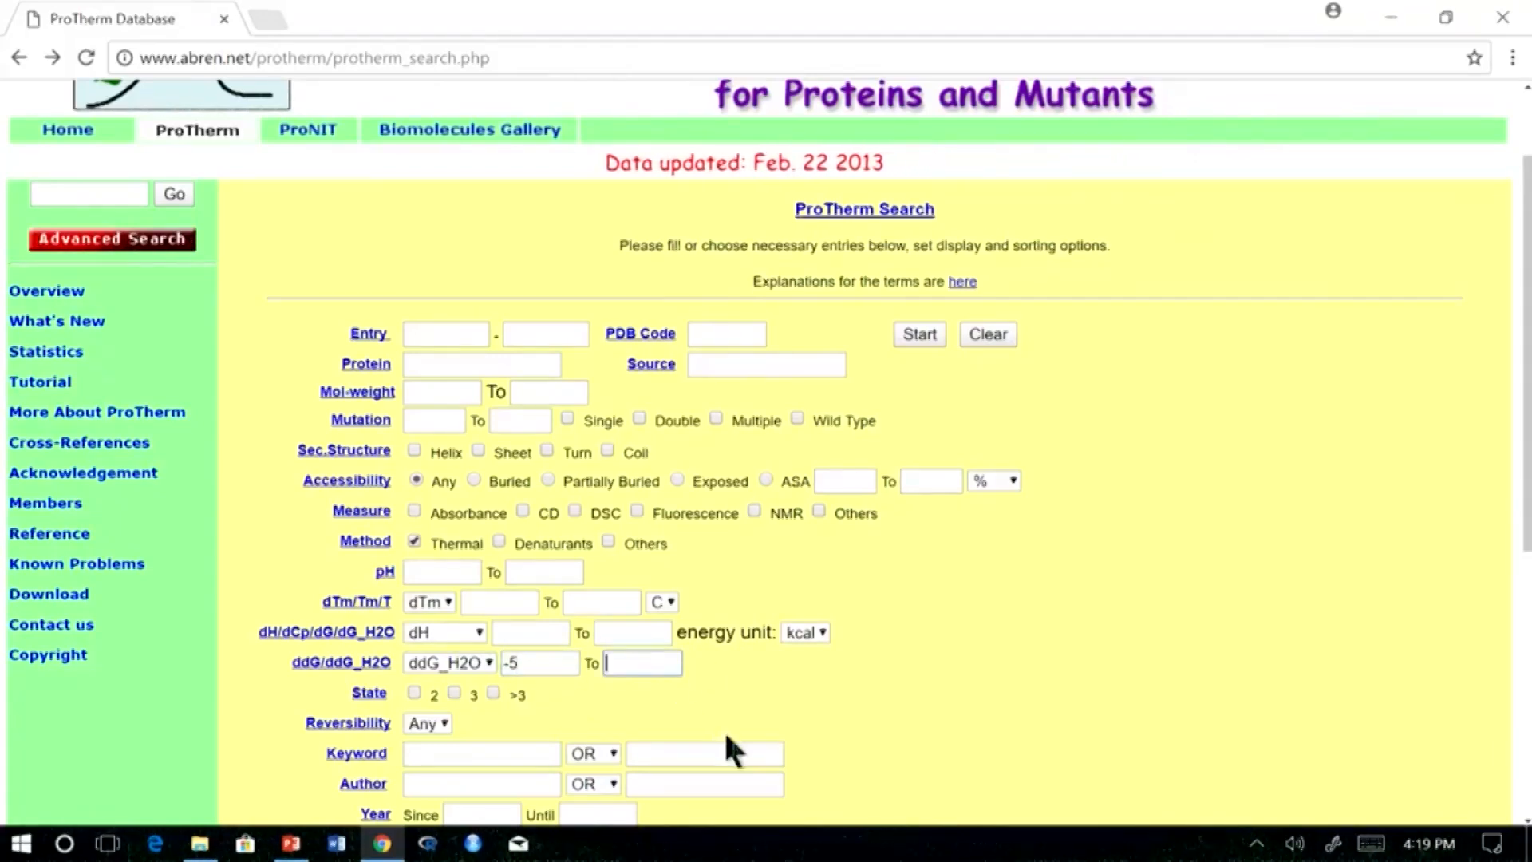
click(490, 659)
click(482, 655)
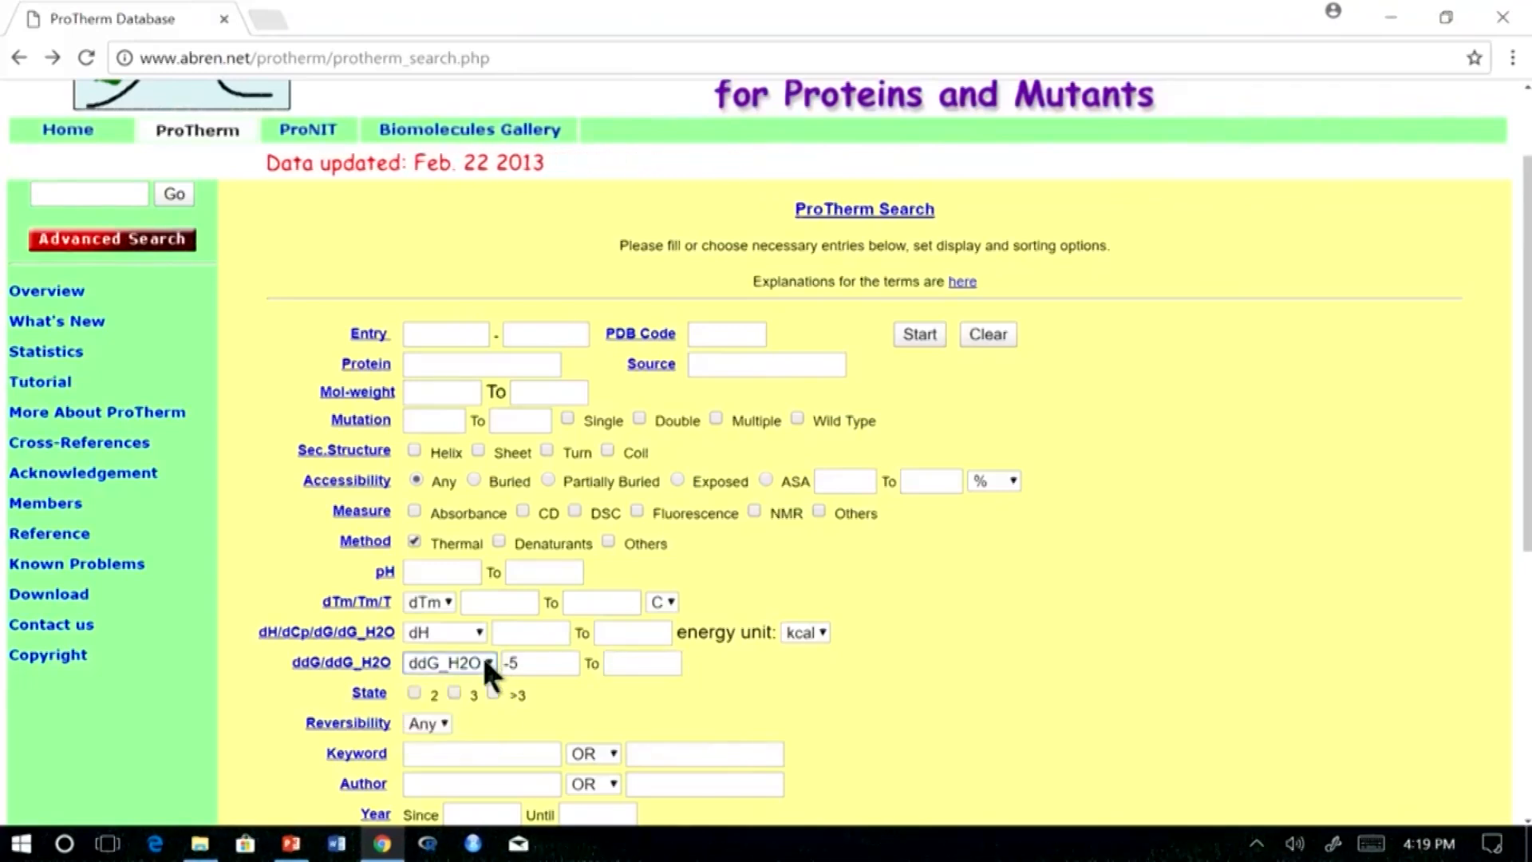
click(499, 540)
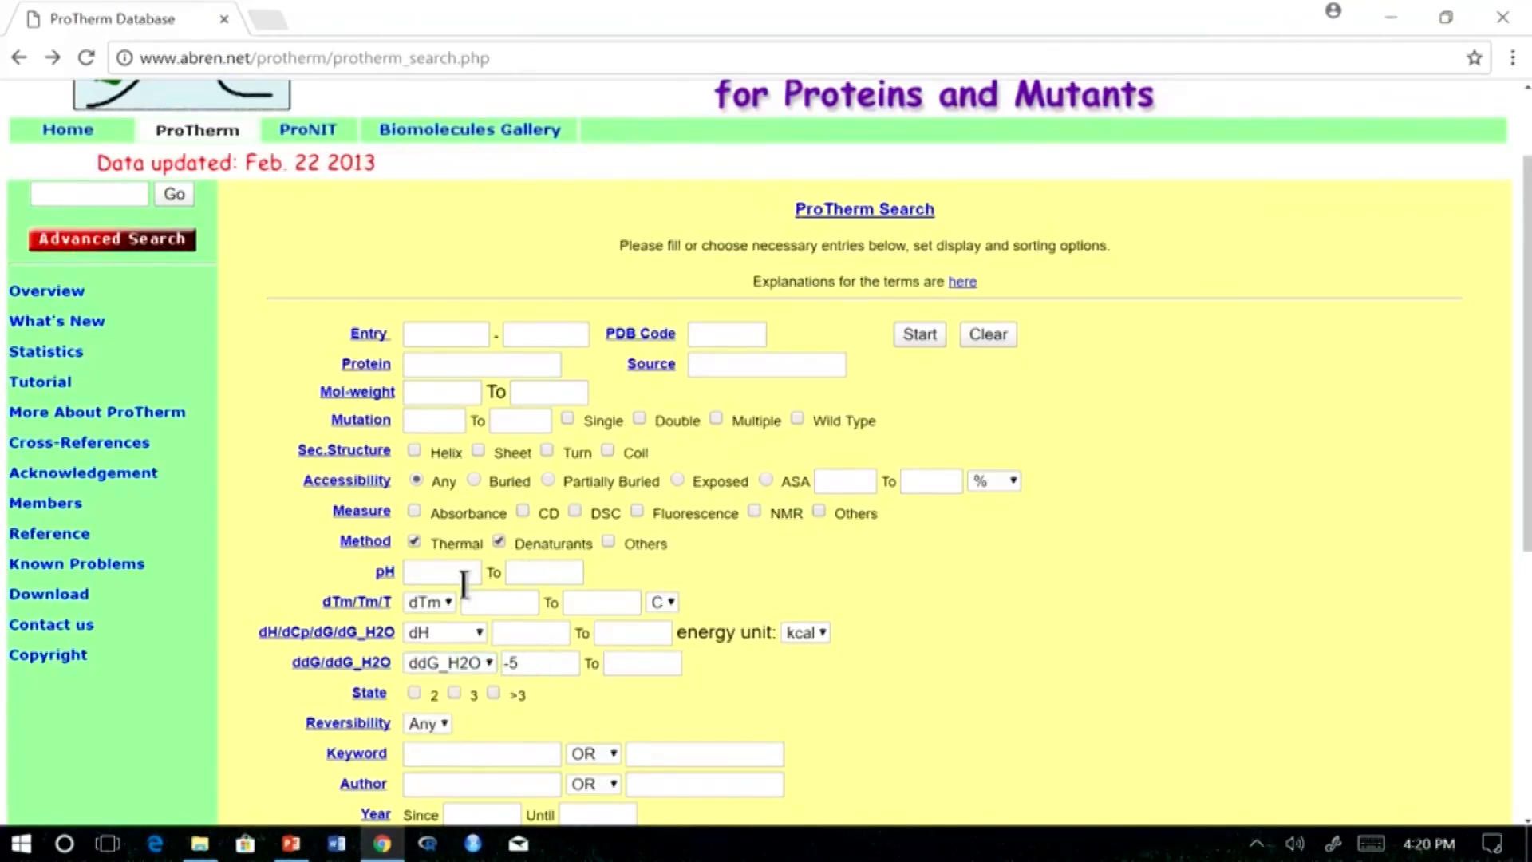
click(498, 539)
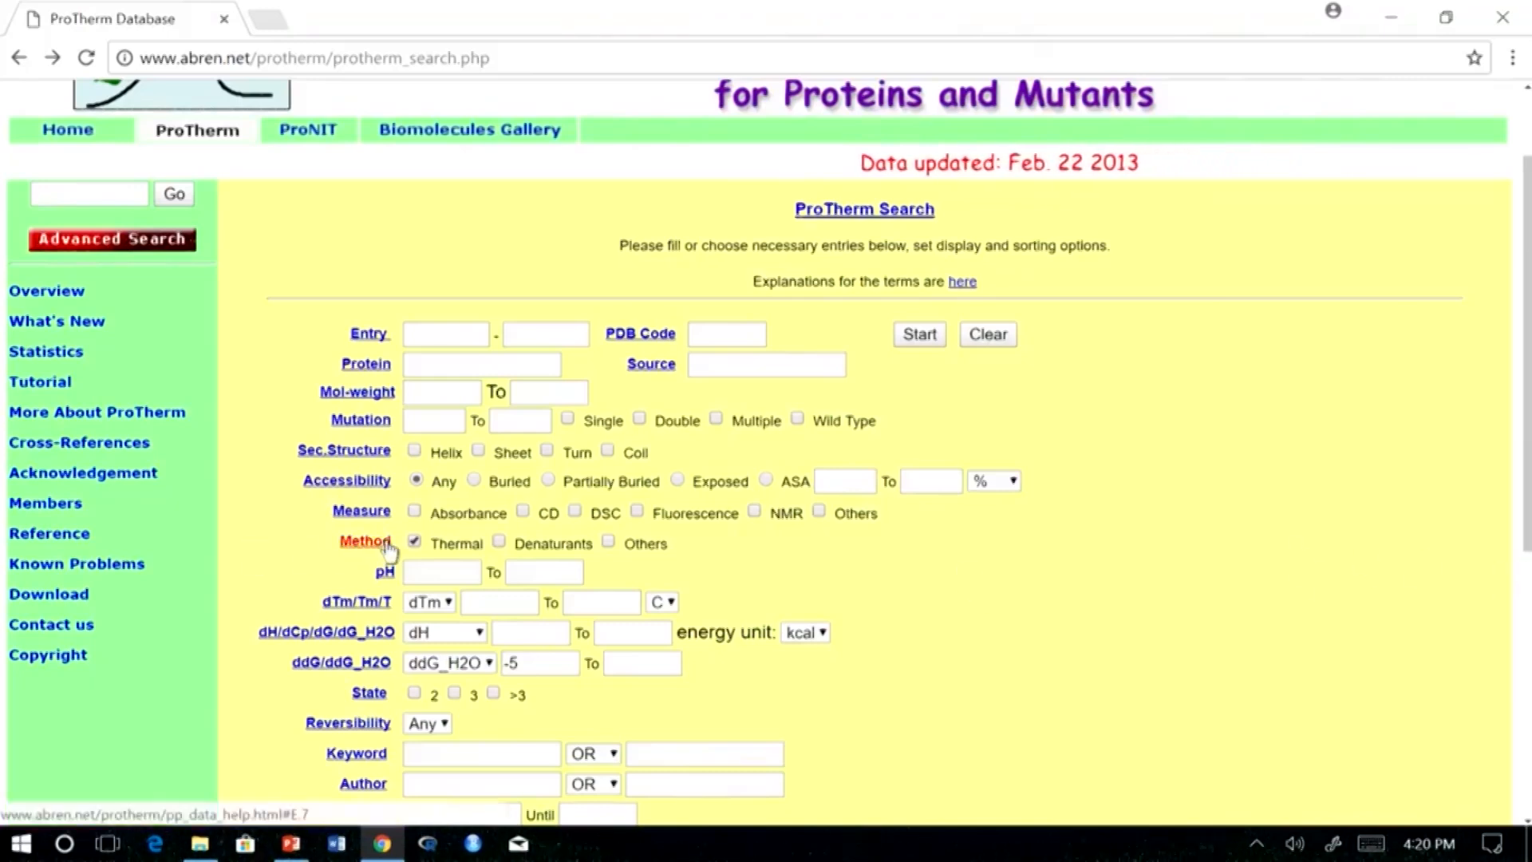
- Remove the Thermal method filter and search for entries with a ddG_H2O lower limit of 5
click(414, 541)
drag(535, 662, 498, 661)
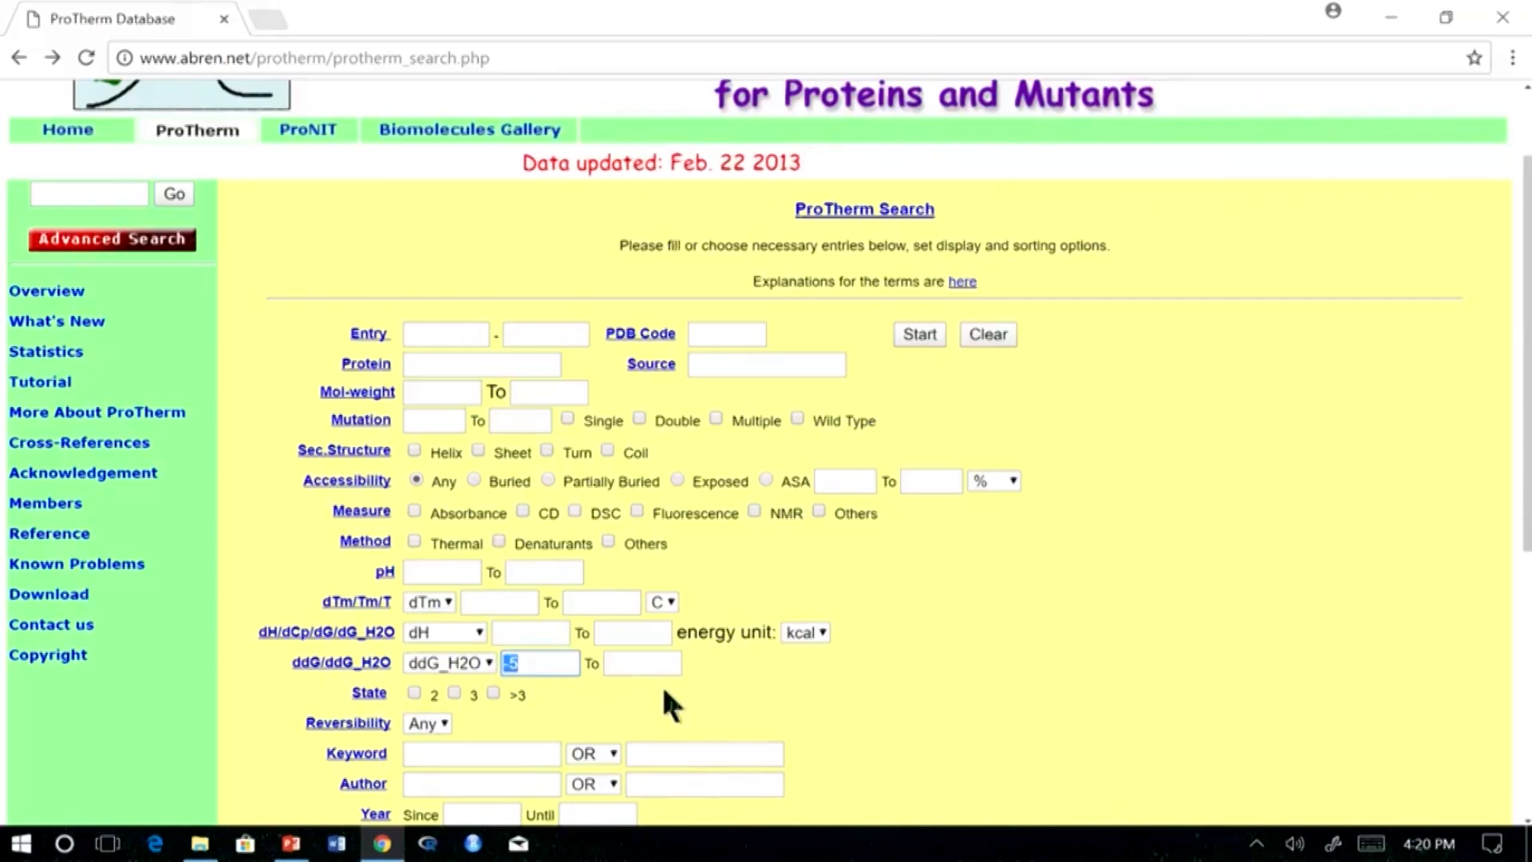
text(5)
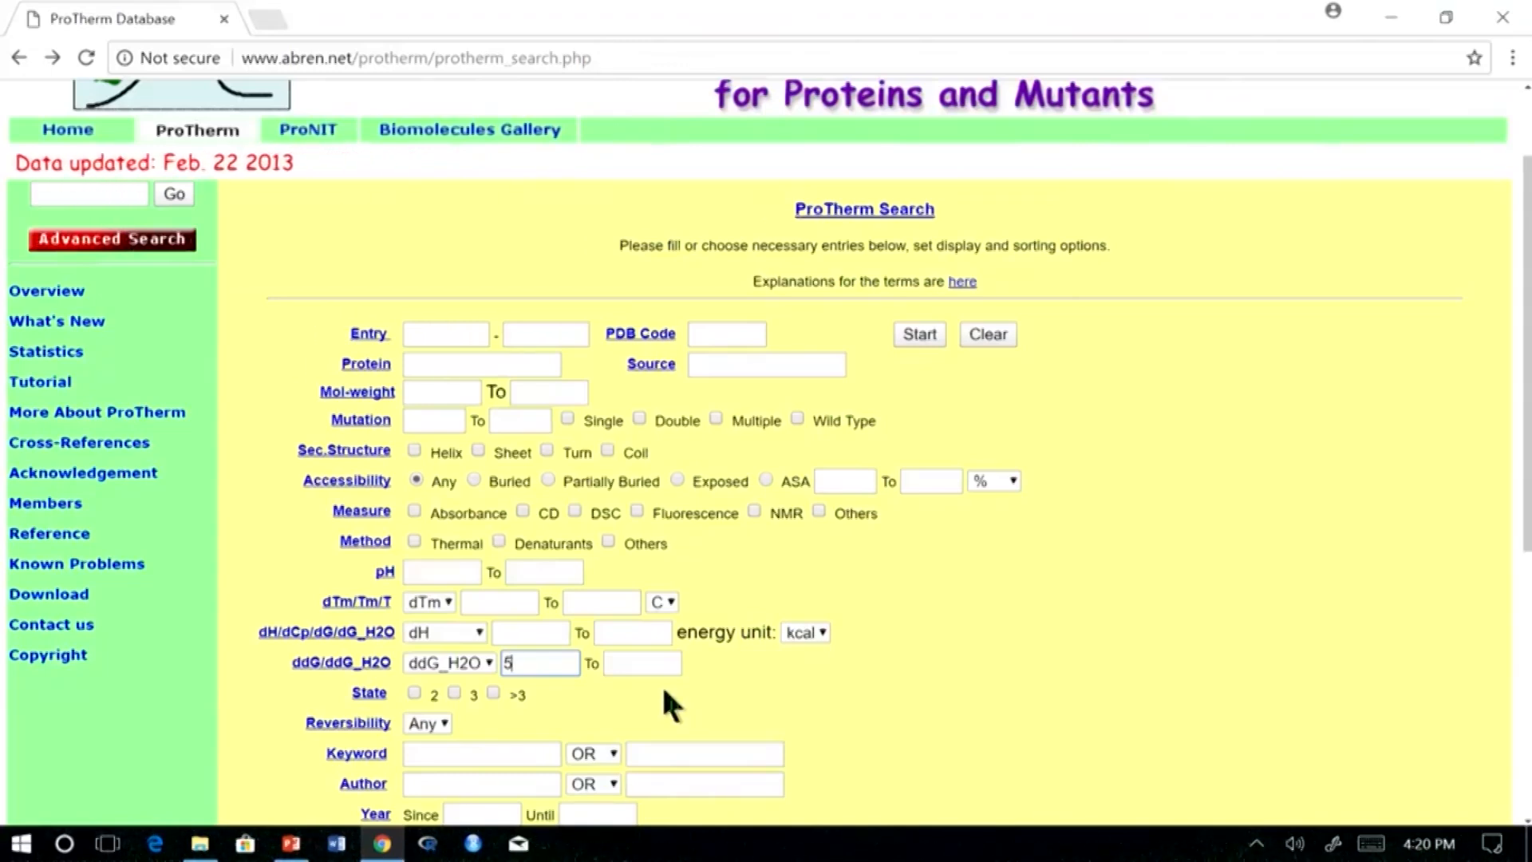
click(918, 331)
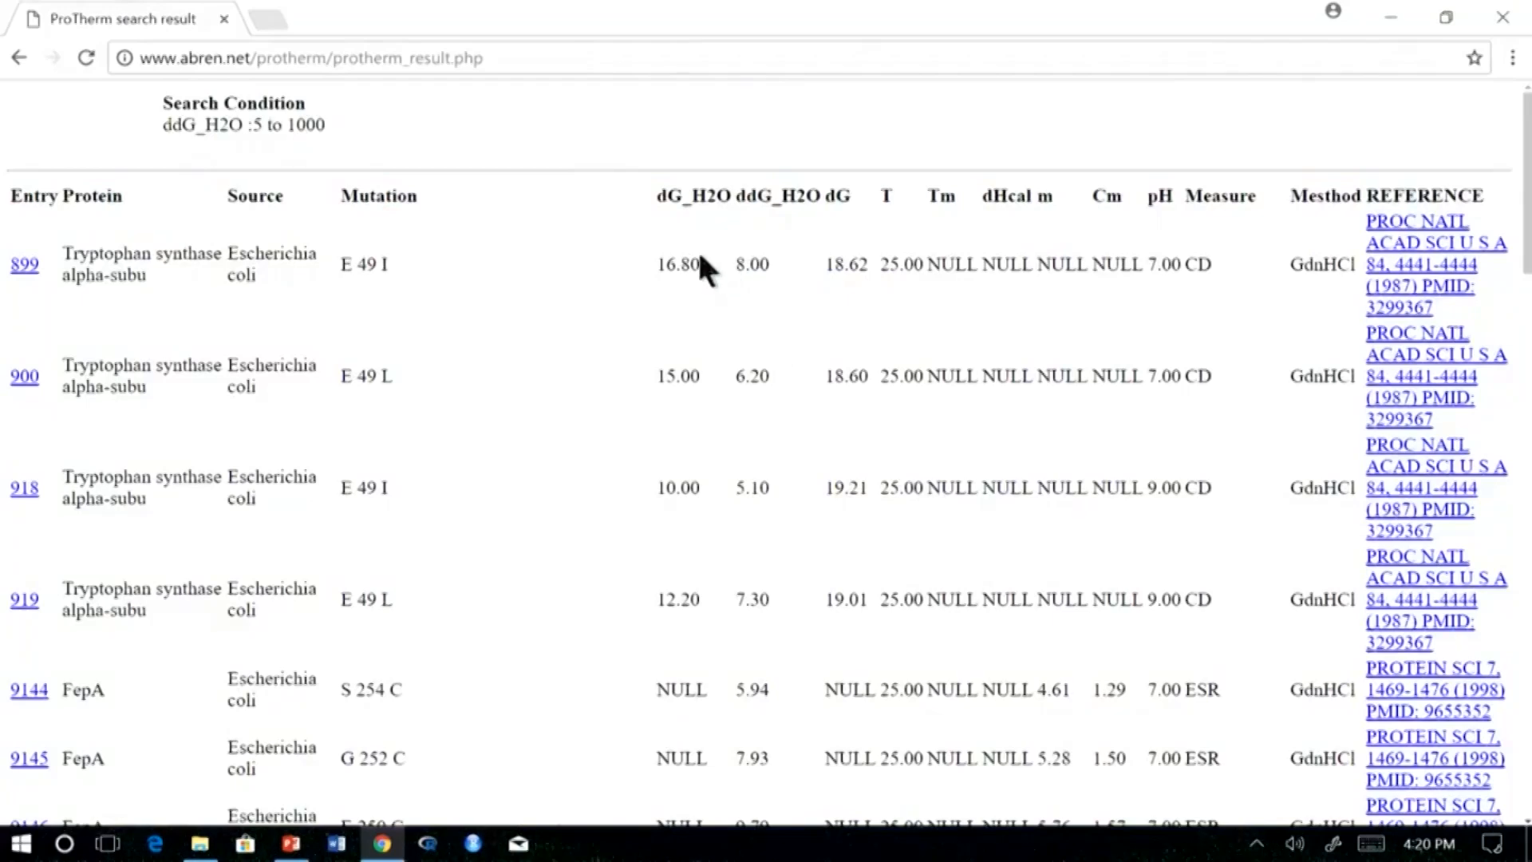
scroll(785, 311, down, 20)
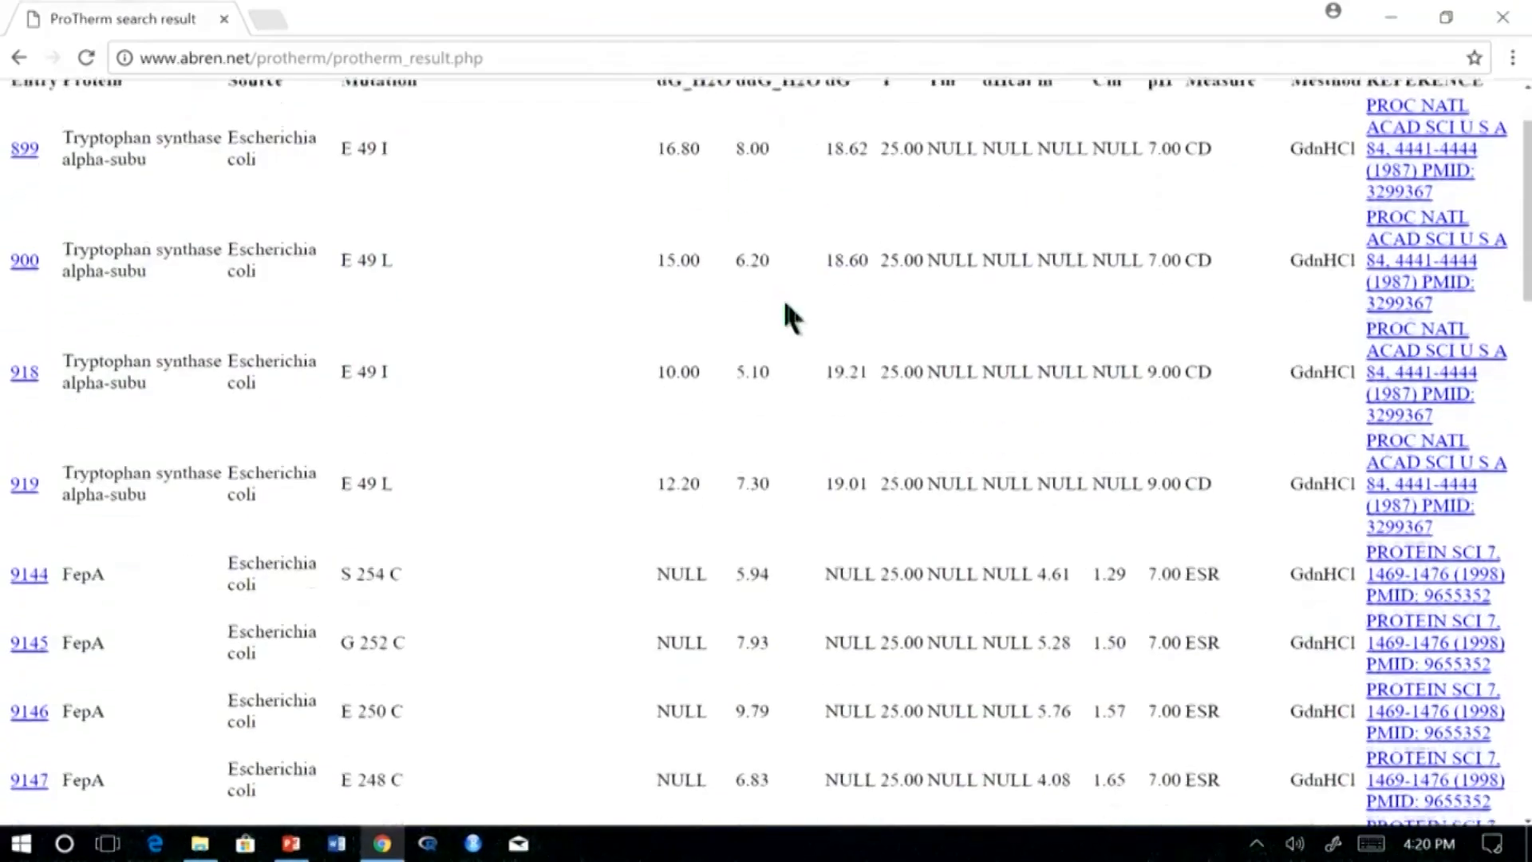
- Review the ddG_H2O values and proteins in the search results, and return to the search form
scroll(793, 315, down, 4)
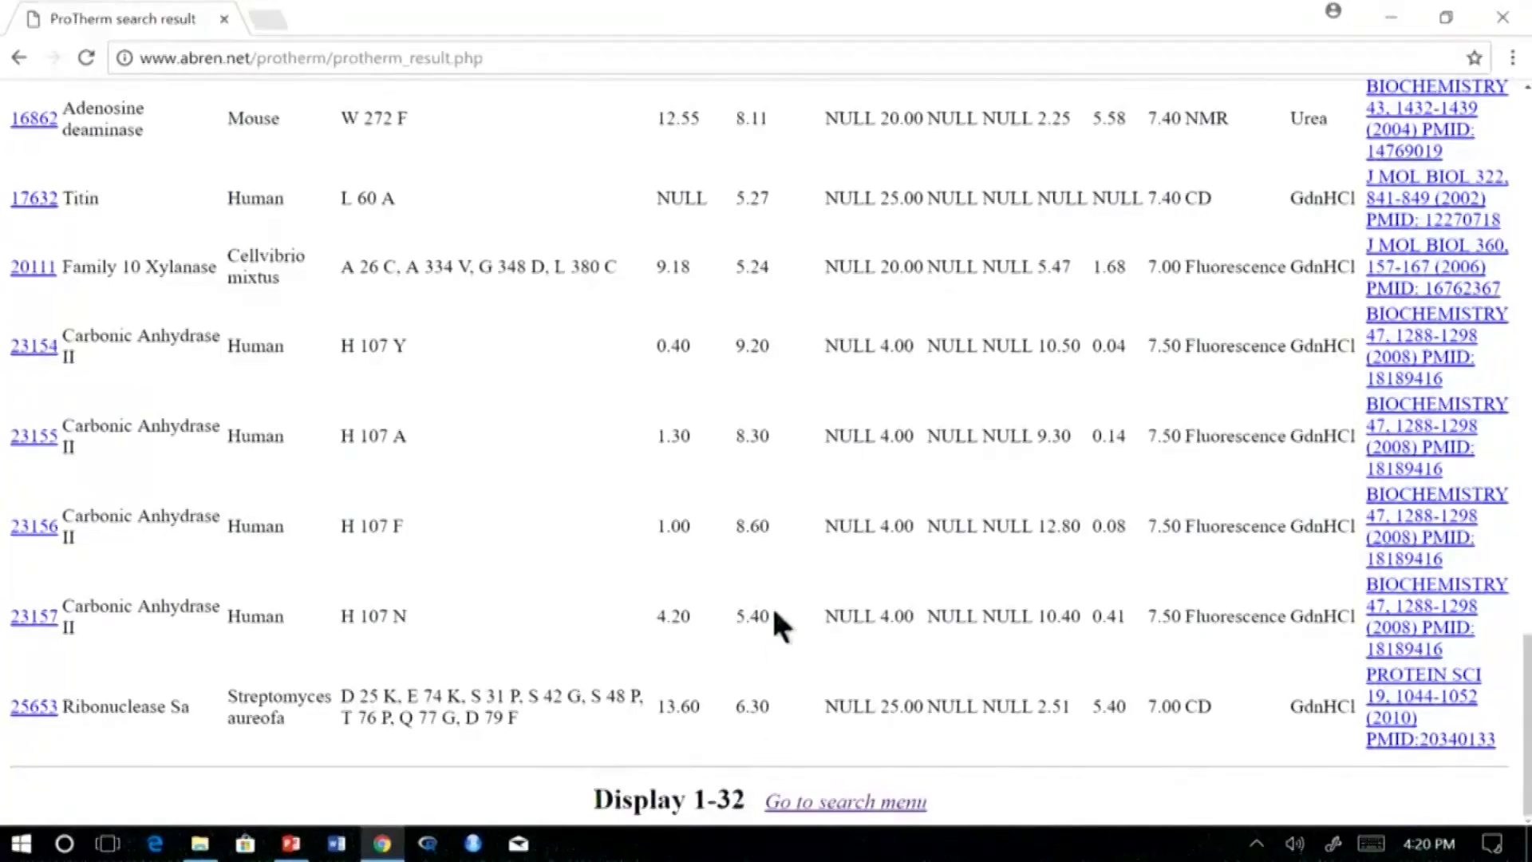
scroll(795, 673, up, 15)
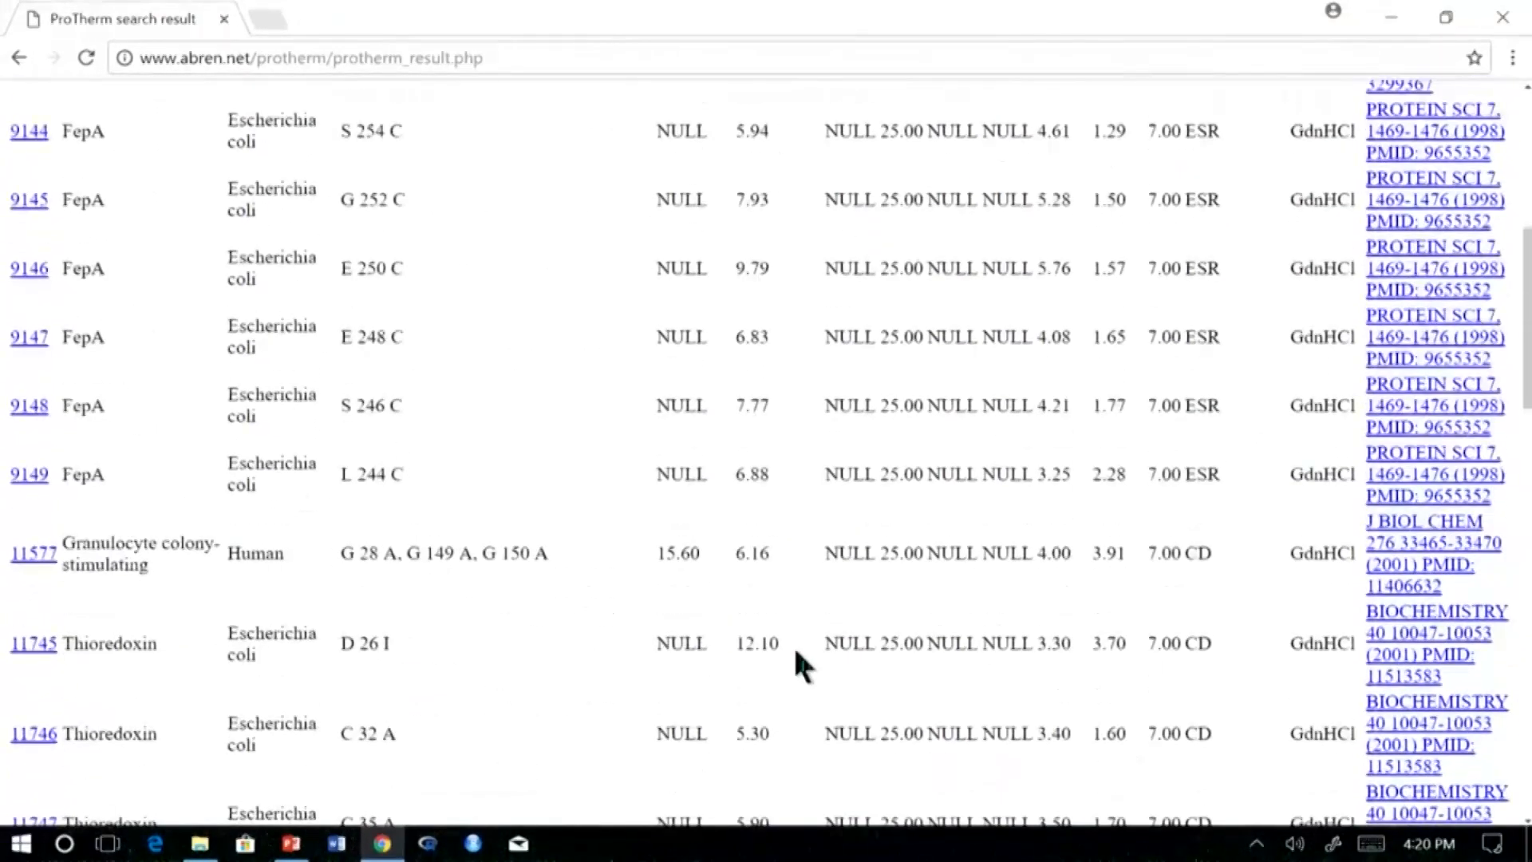
scroll(793, 642, up, 7)
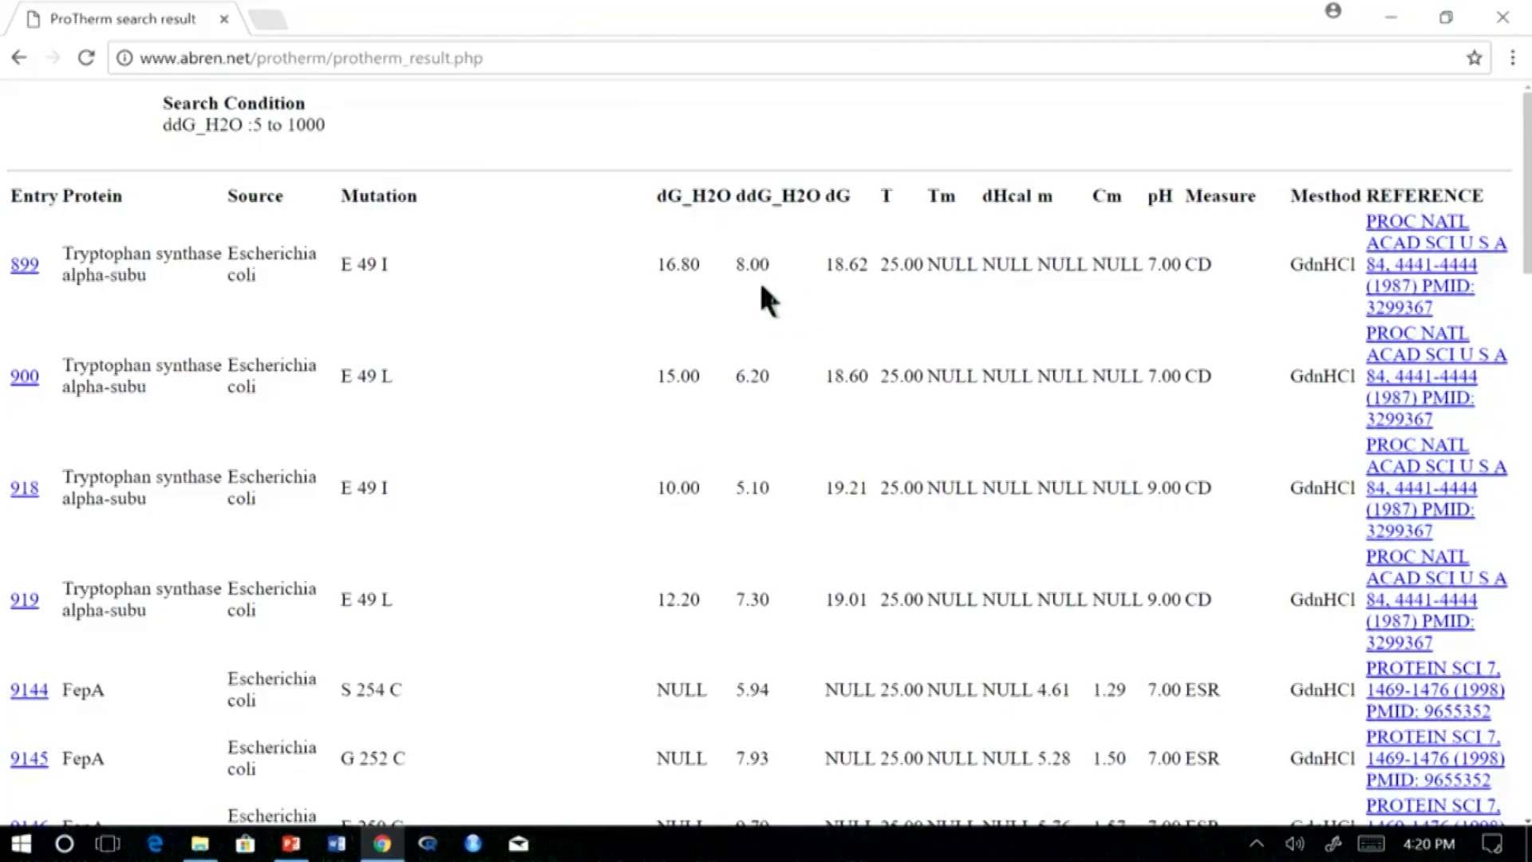
scroll(762, 298, down, 6)
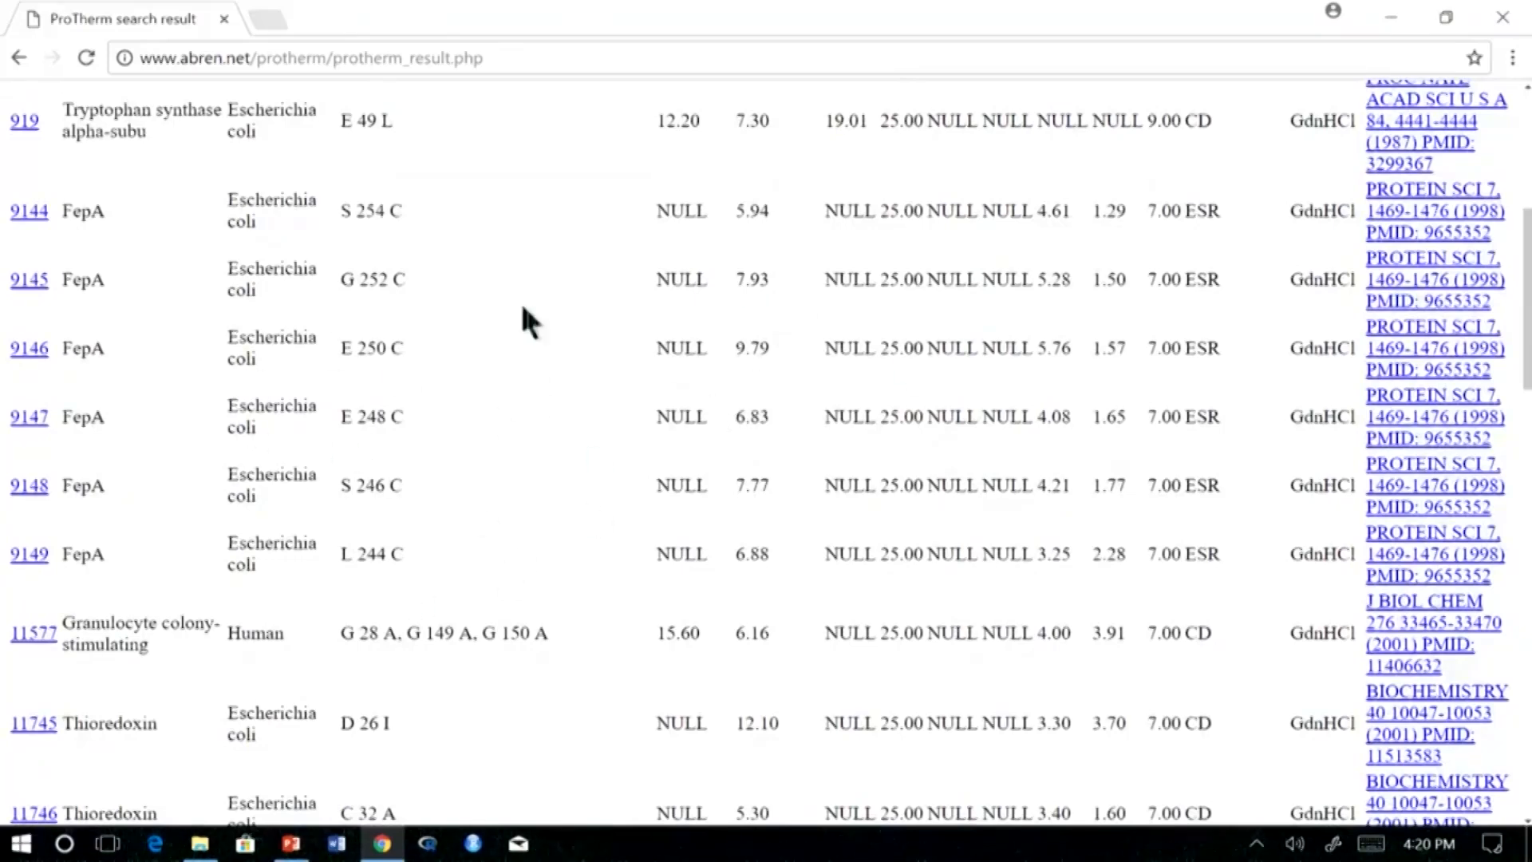
scroll(794, 564, down, 3)
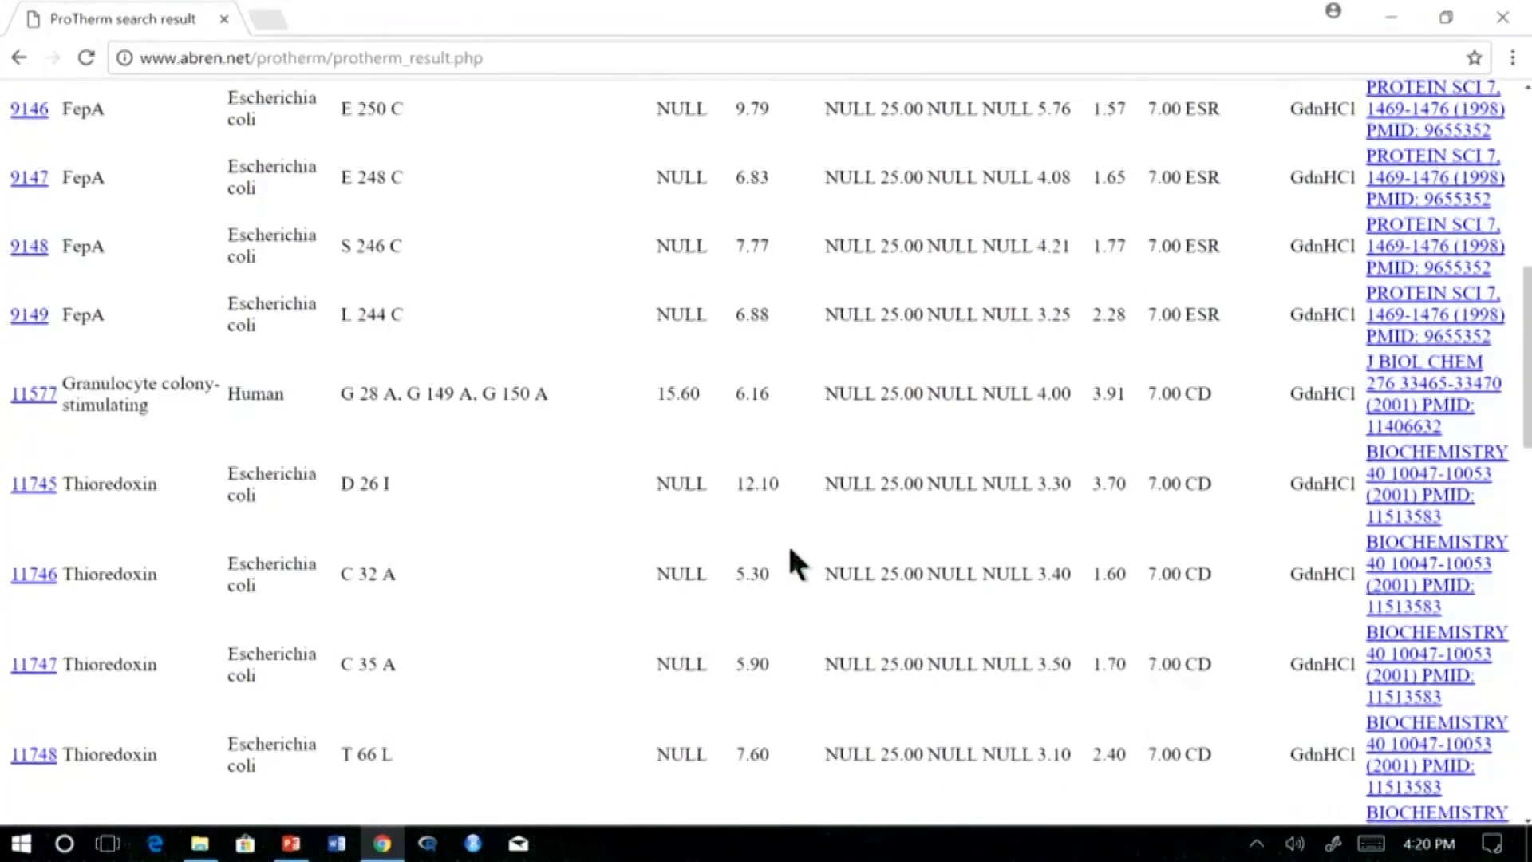
click(19, 57)
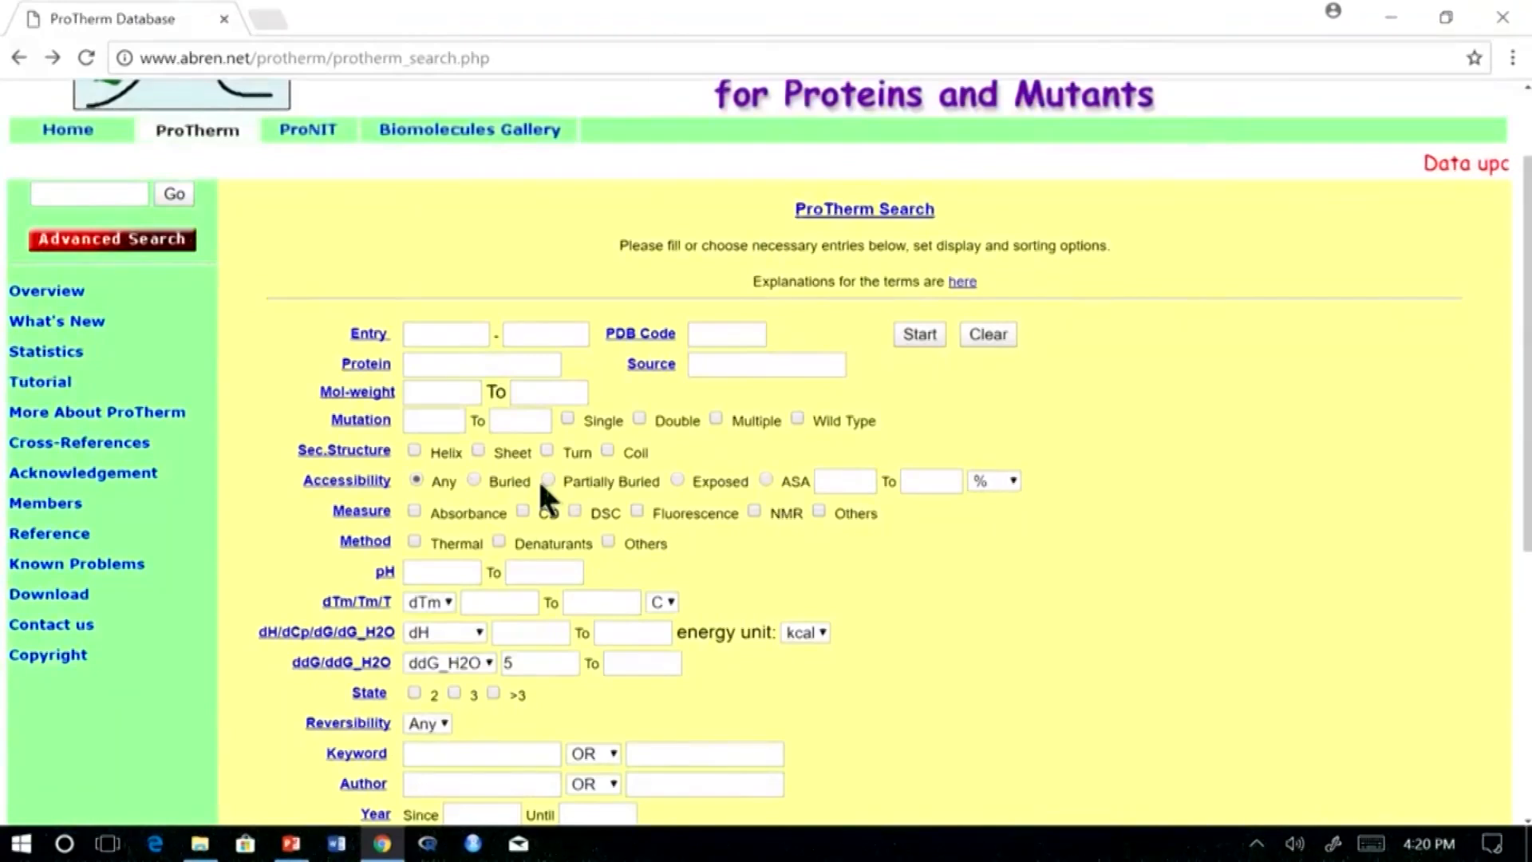
- Change the ddG_H2O range to -100 through -5 and run the search
scroll(537, 640, down, 1)
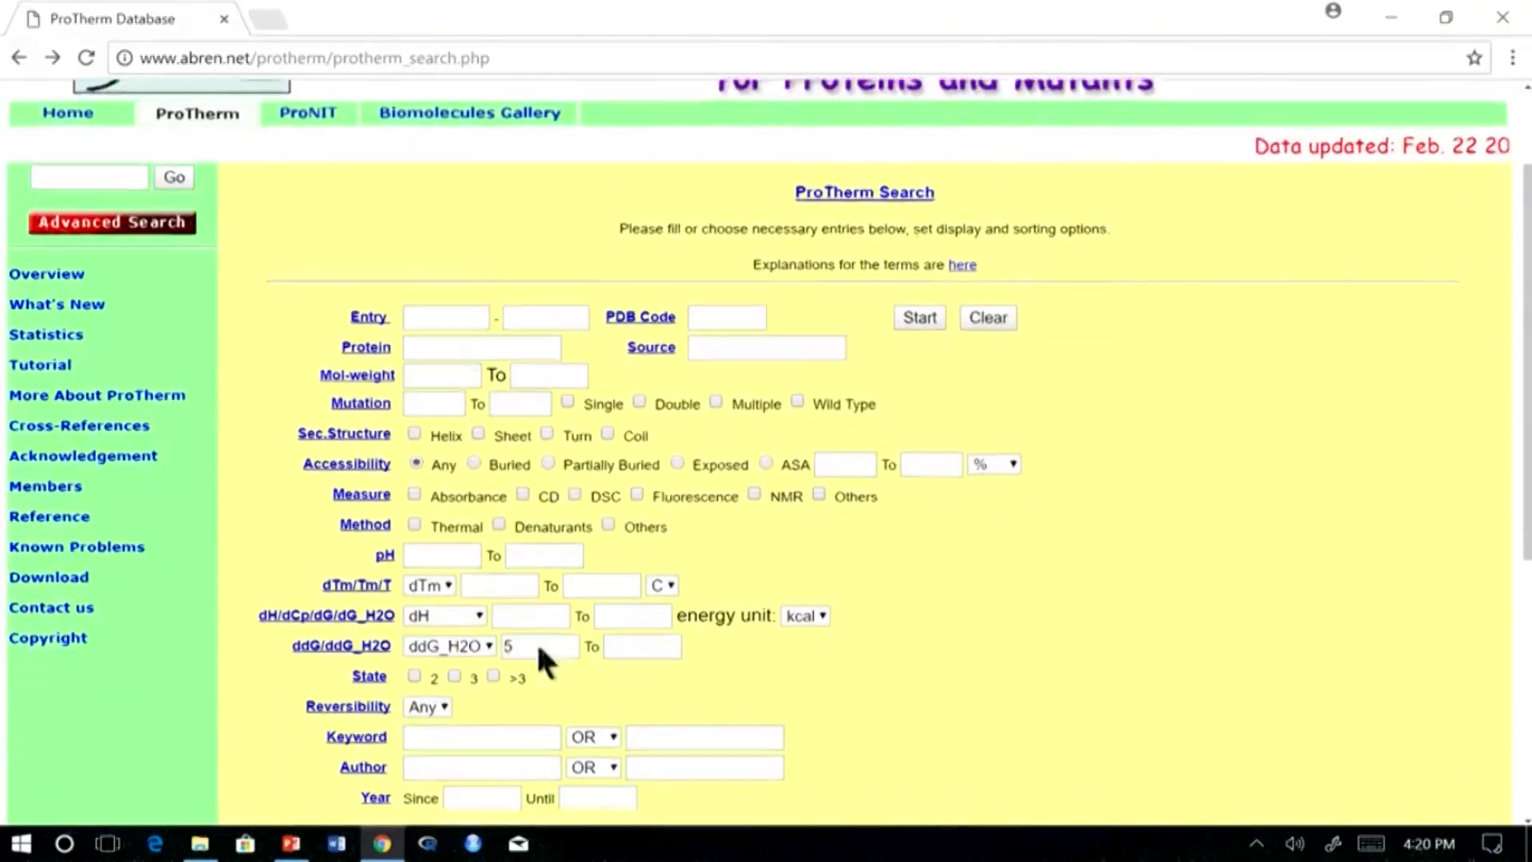
scroll(536, 640, down, 1)
click(523, 544)
key(BackSpace)
click(637, 546)
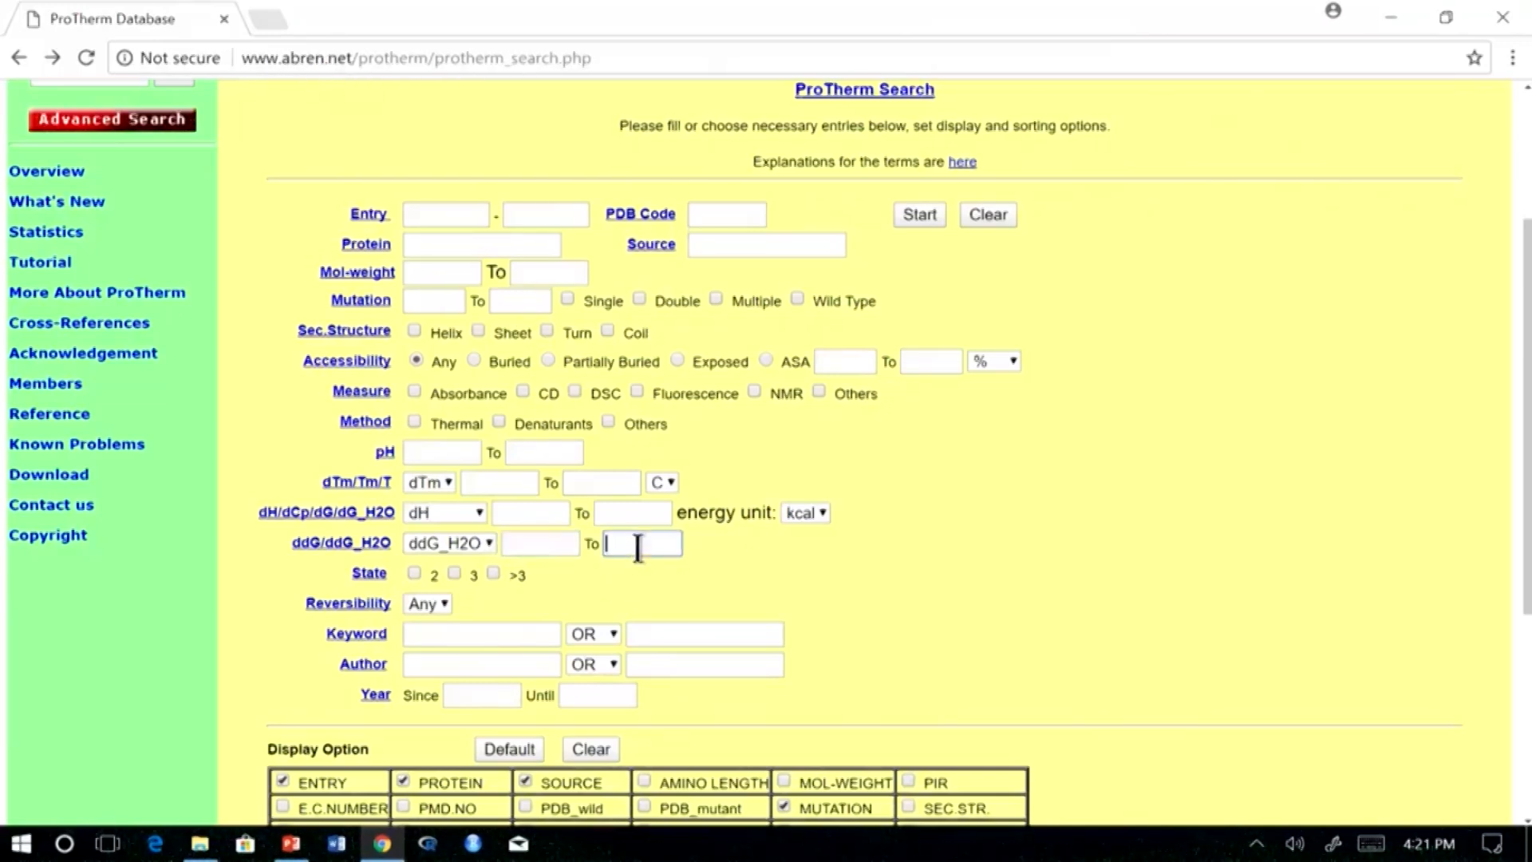
text(-5)
click(515, 545)
text(-100)
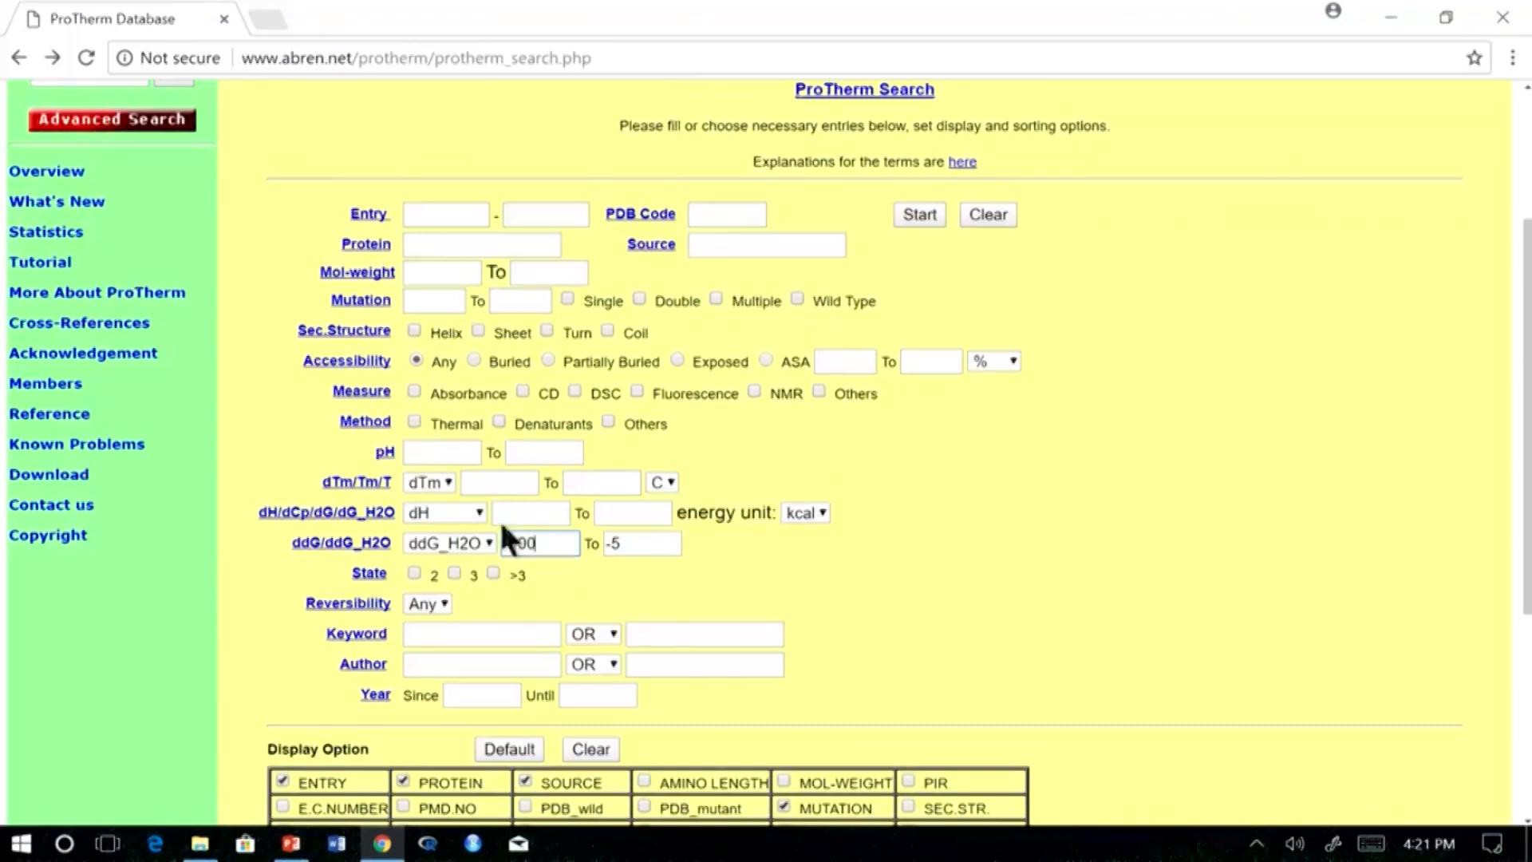
click(916, 207)
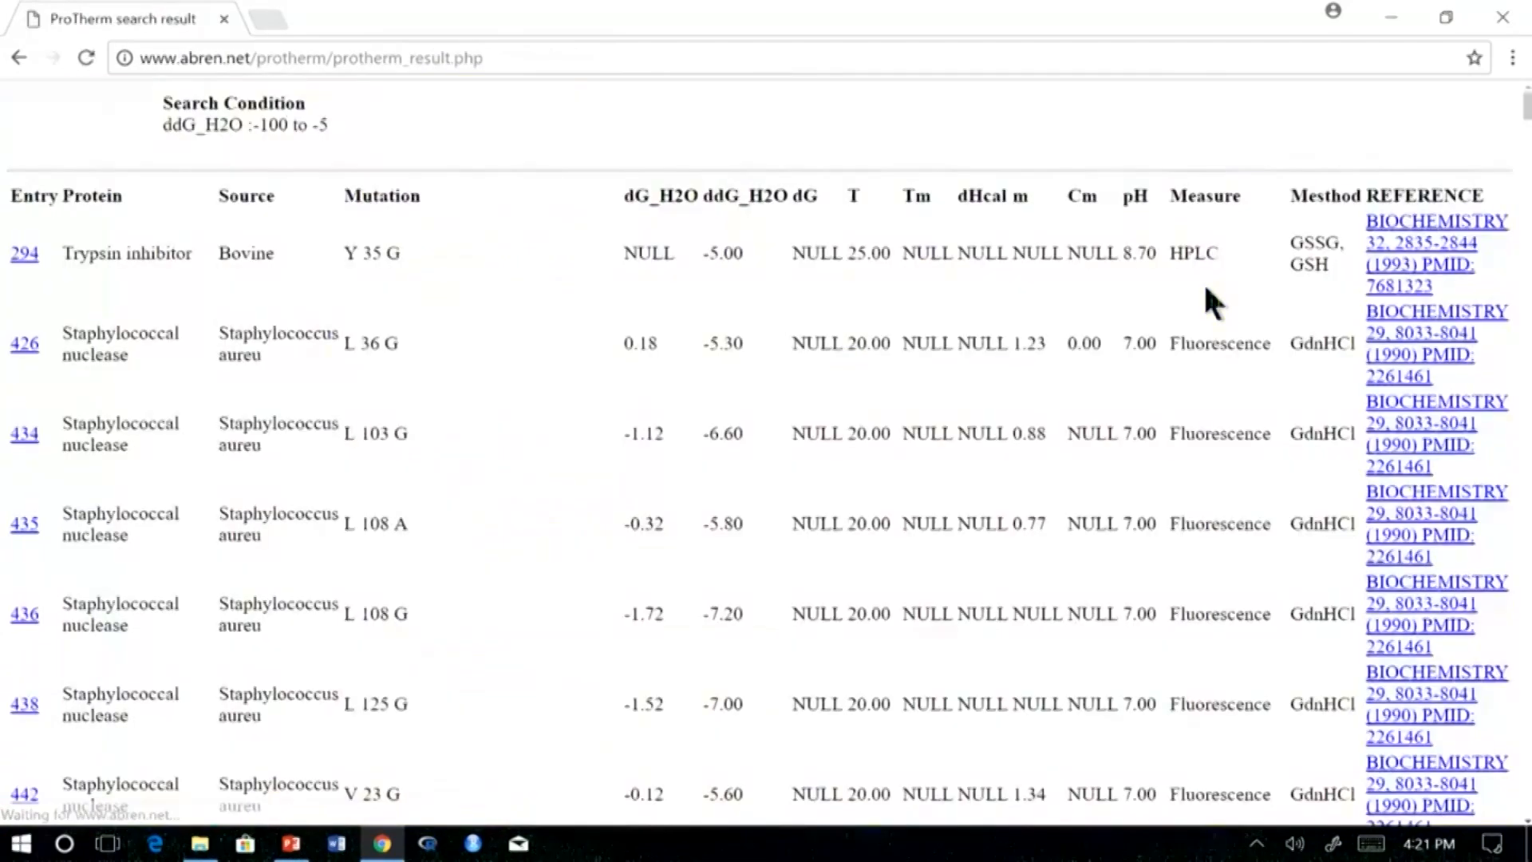
- Look through the strongly negative ddG_H2O entries and their mutations, and return to the search form
scroll(822, 399, down, 10)
scroll(820, 395, down, 20)
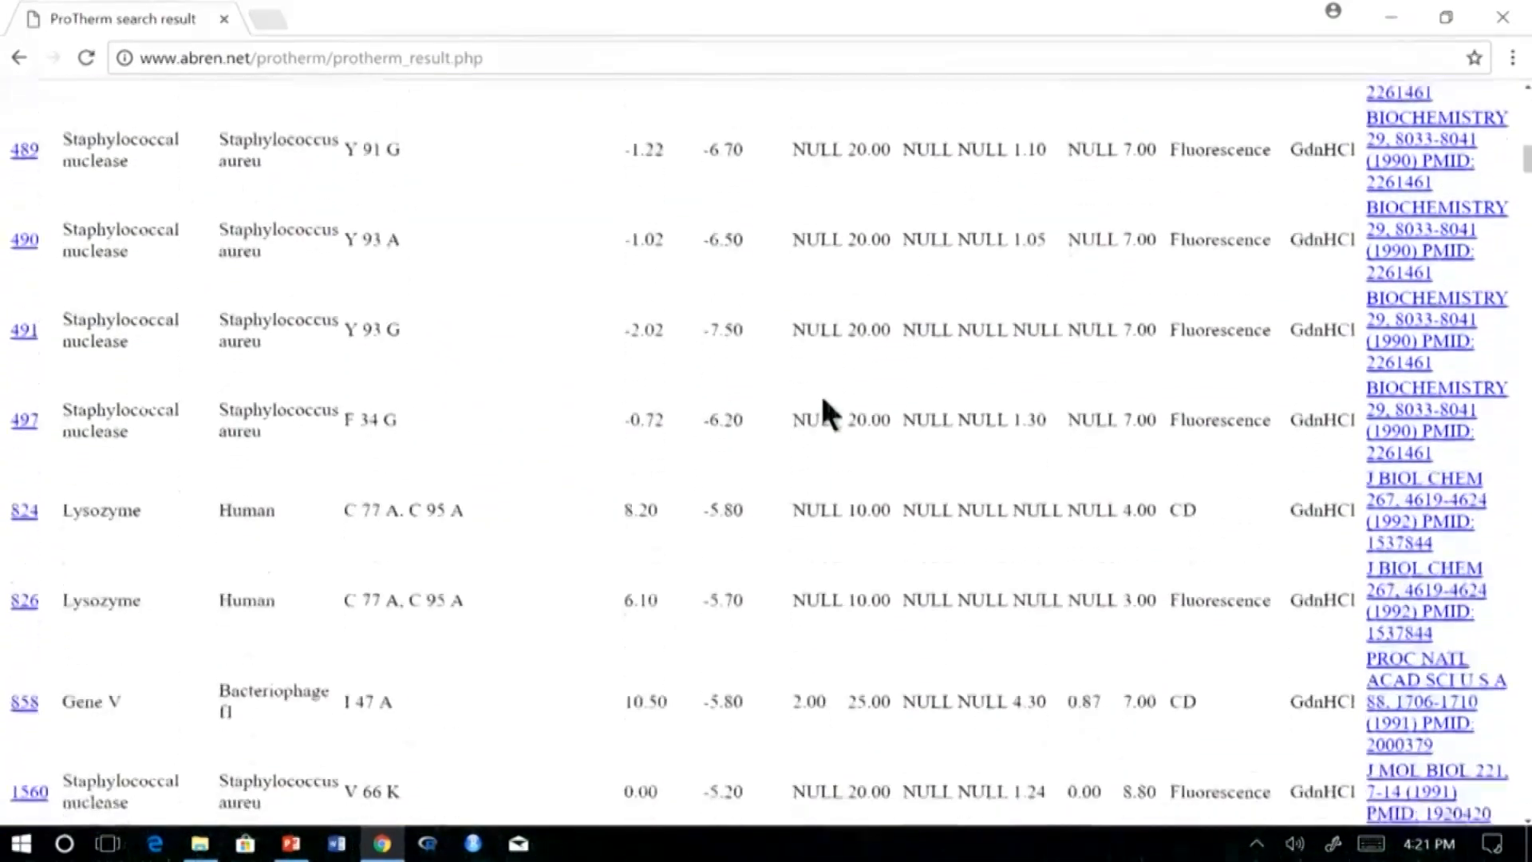
scroll(749, 601, down, 15)
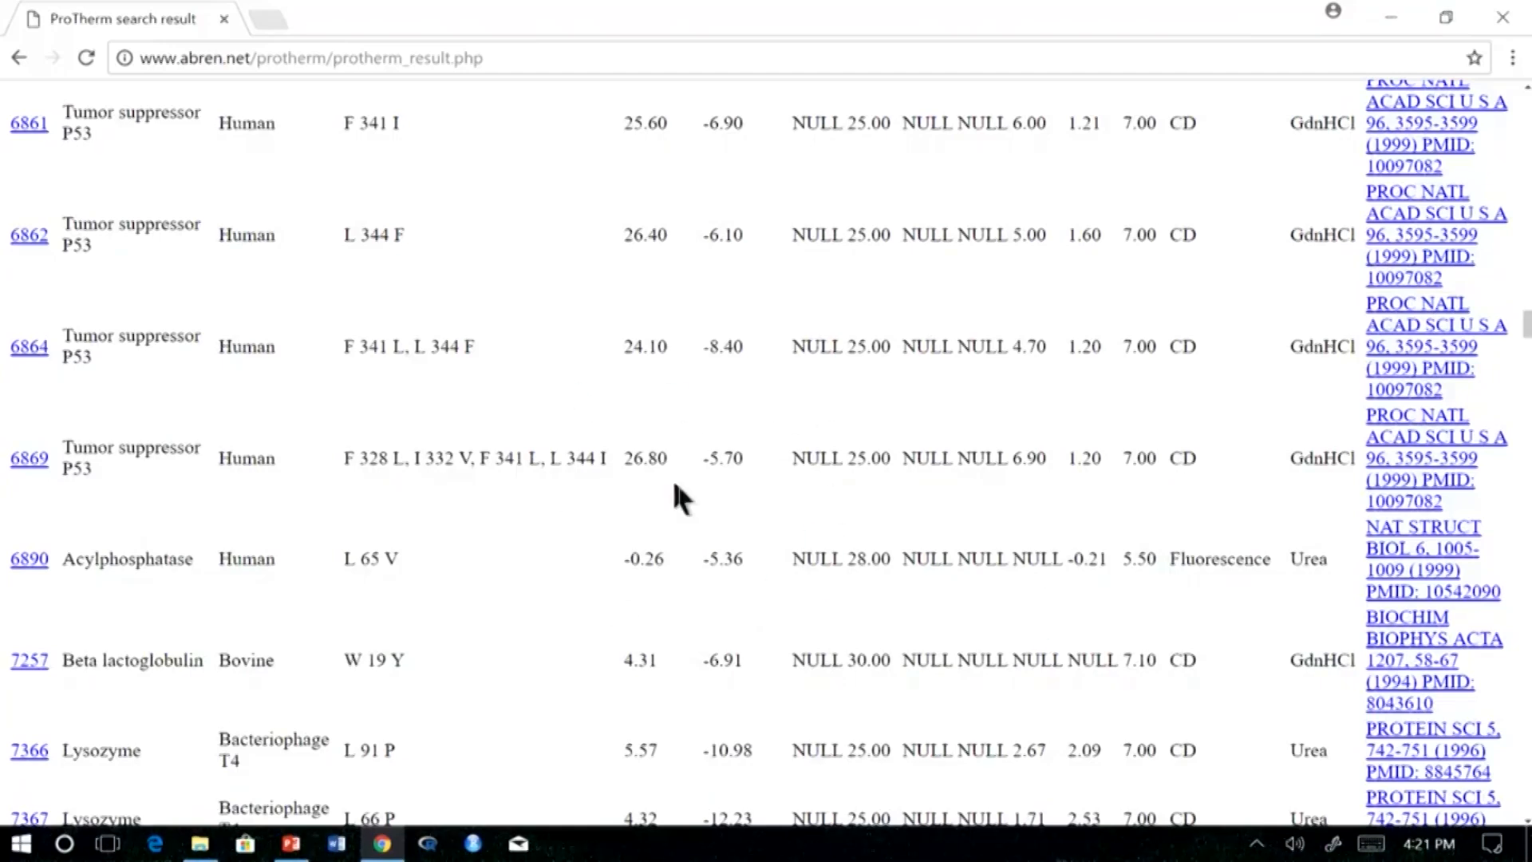
scroll(860, 589, down, 5)
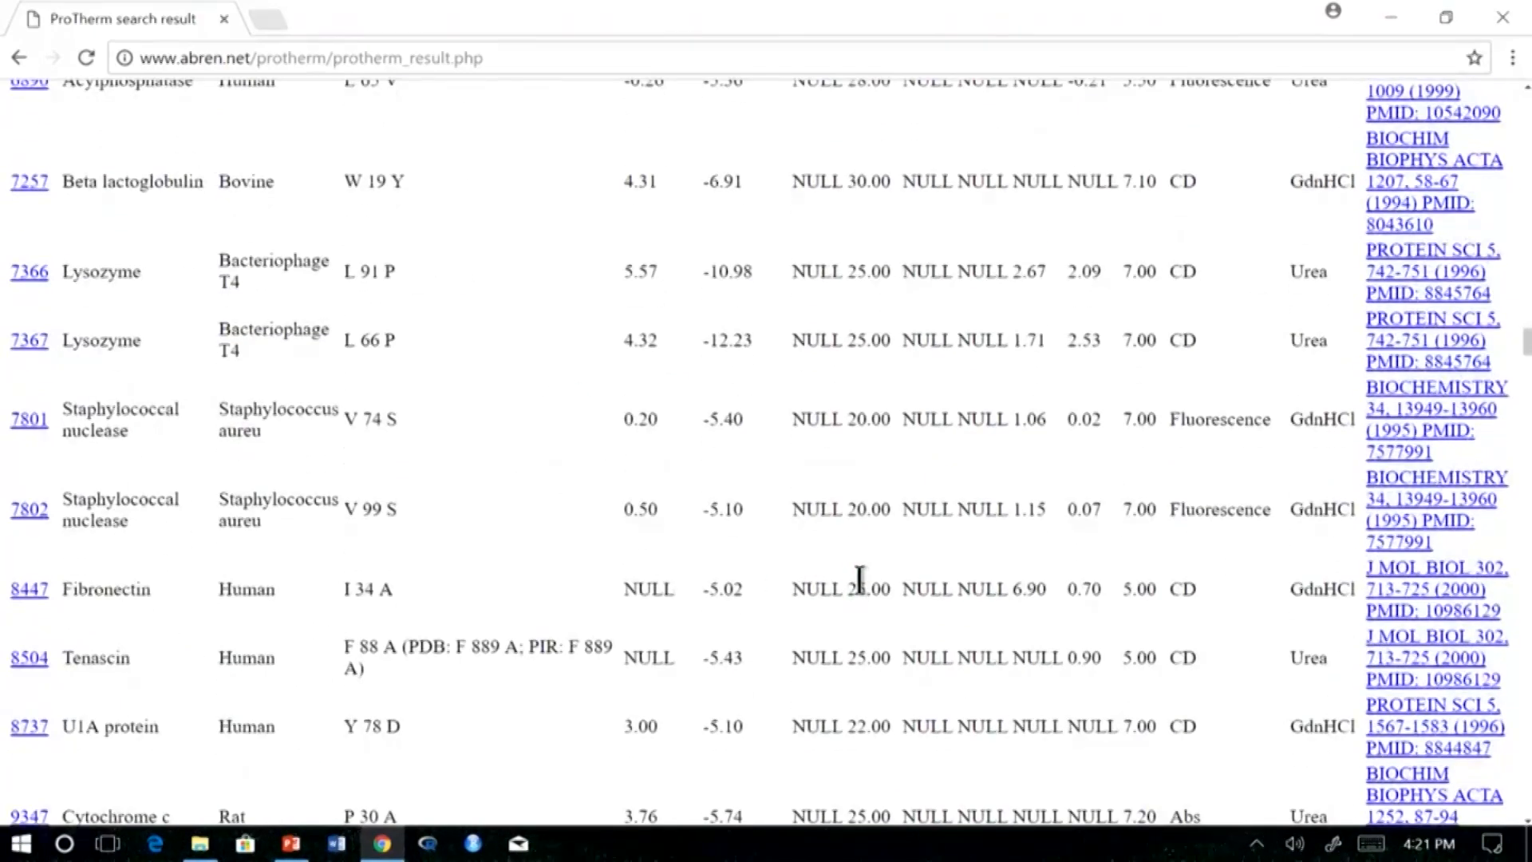
scroll(859, 581, down, 6)
click(20, 57)
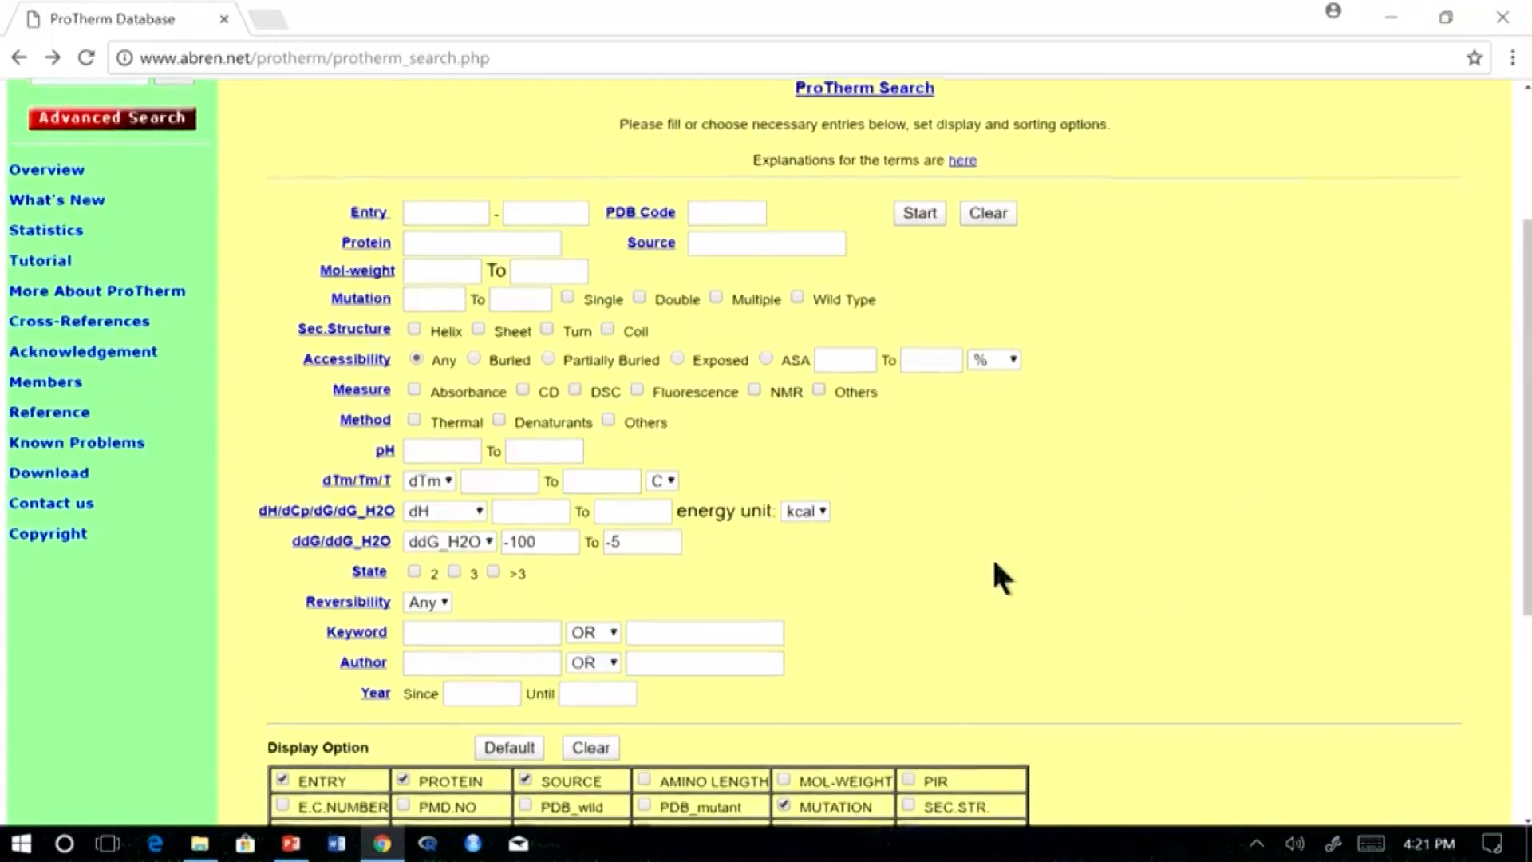
- Examine the form's search fields, display options, sorting choices and entries-per-page setting
scroll(993, 557, down, 3)
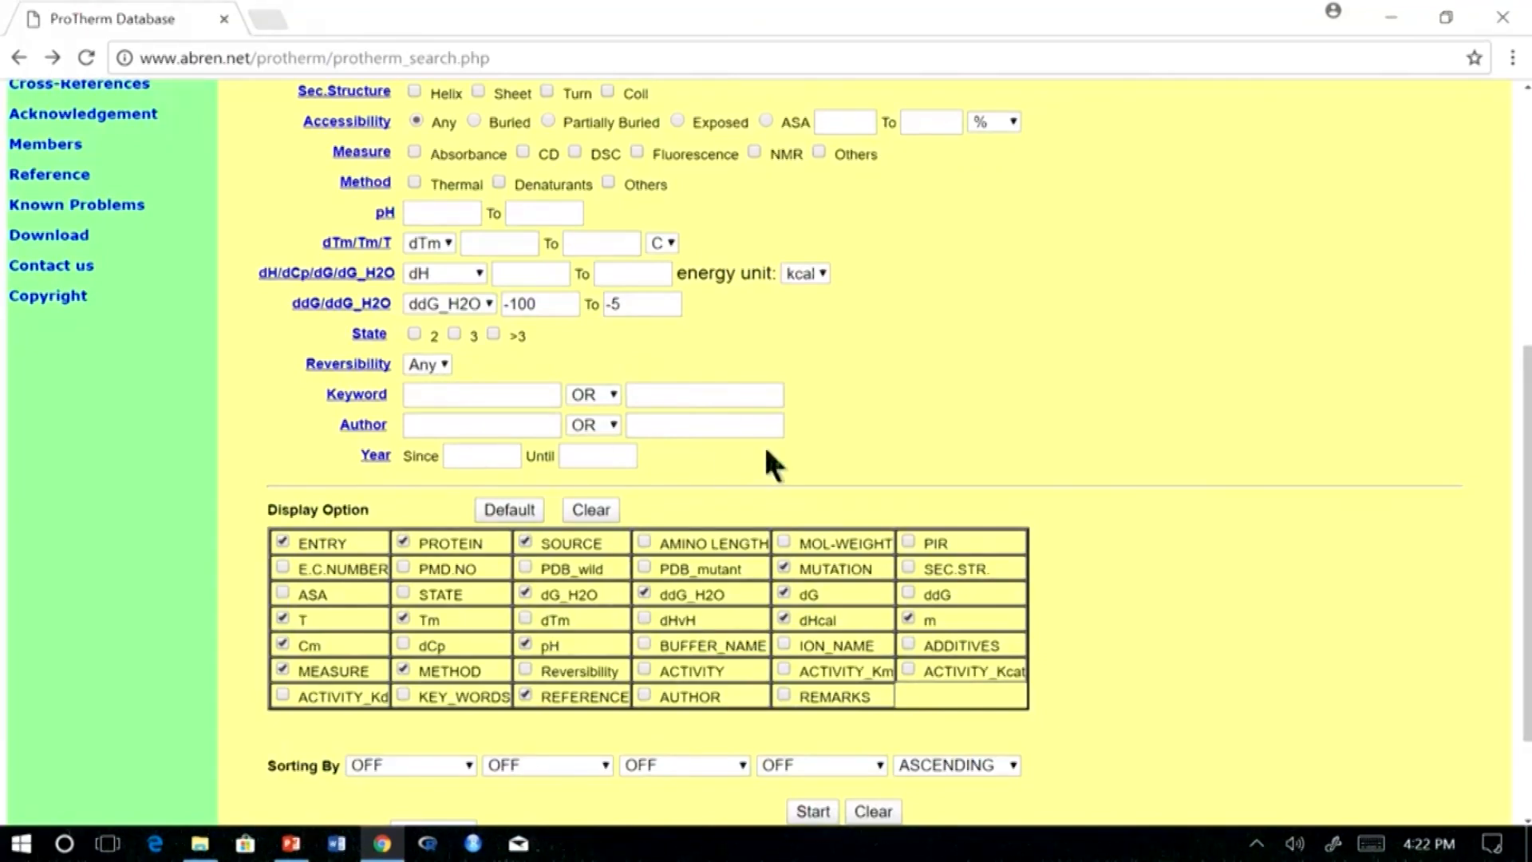
scroll(968, 365, up, 4)
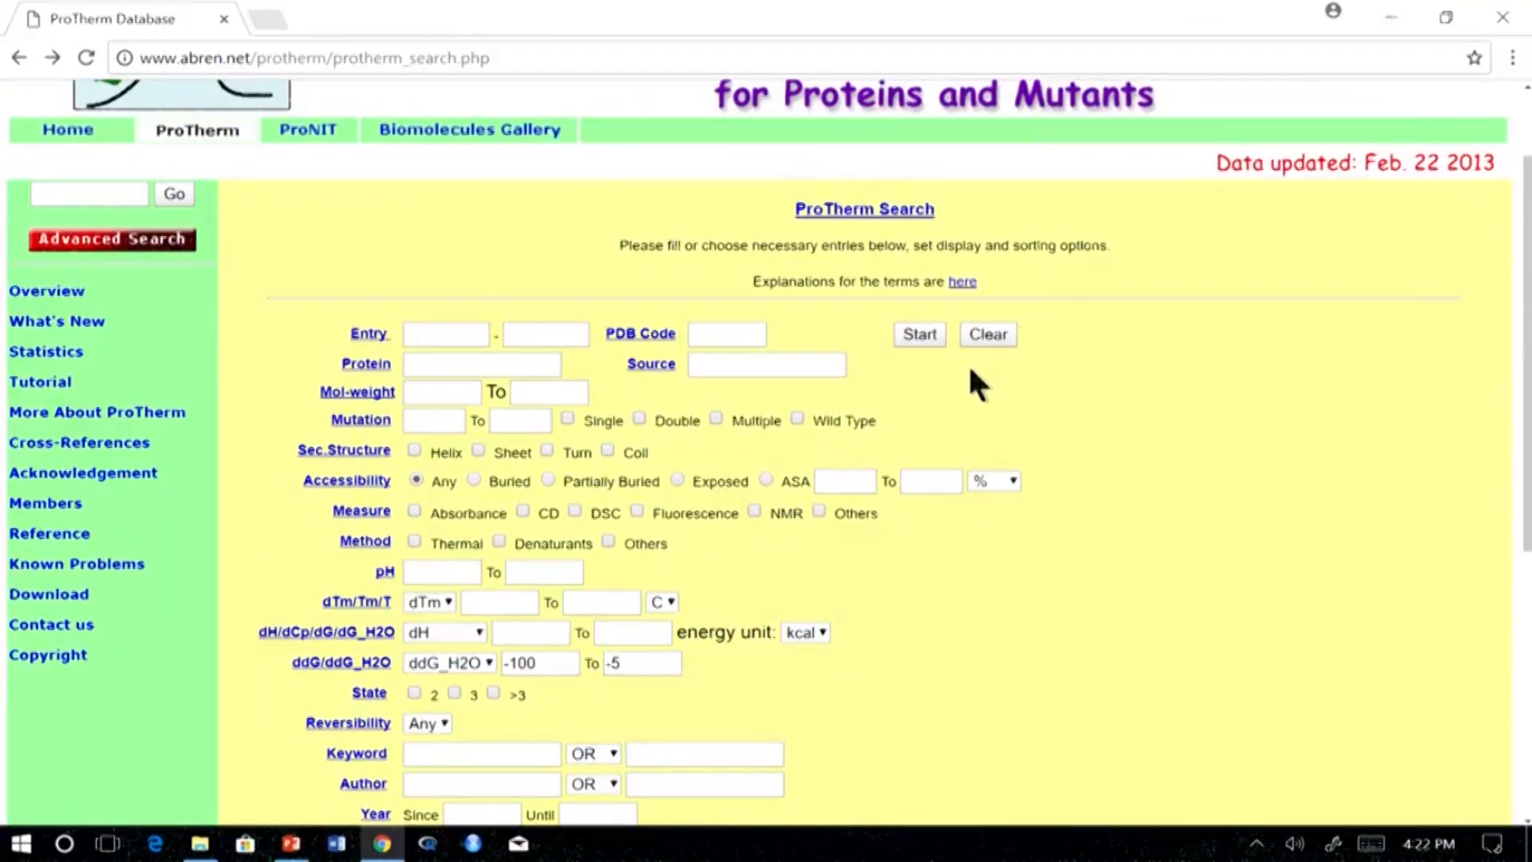
scroll(1194, 443, down, 4)
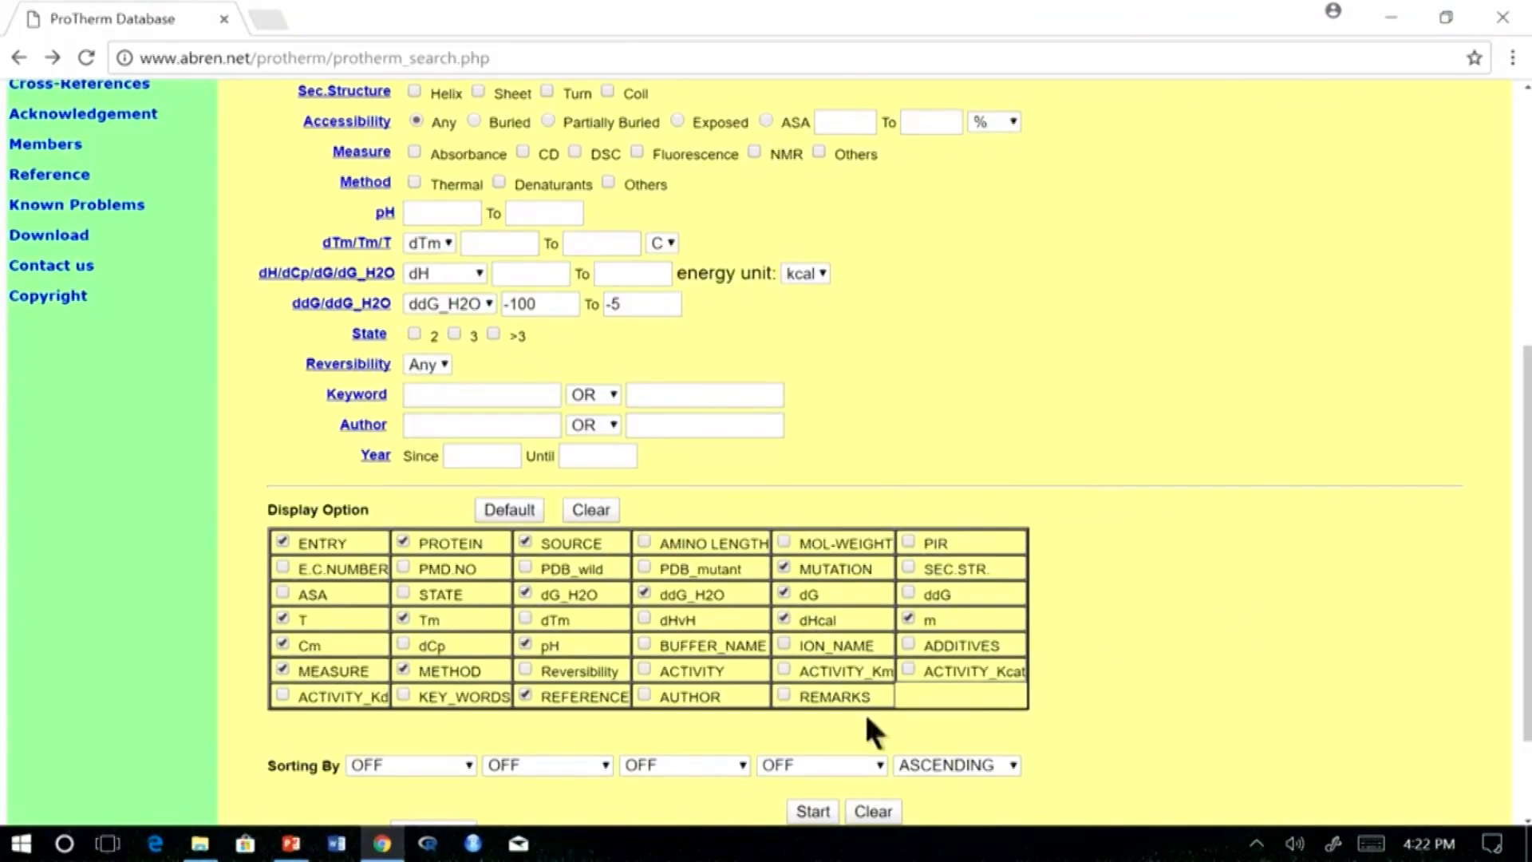
scroll(1321, 721, down, 2)
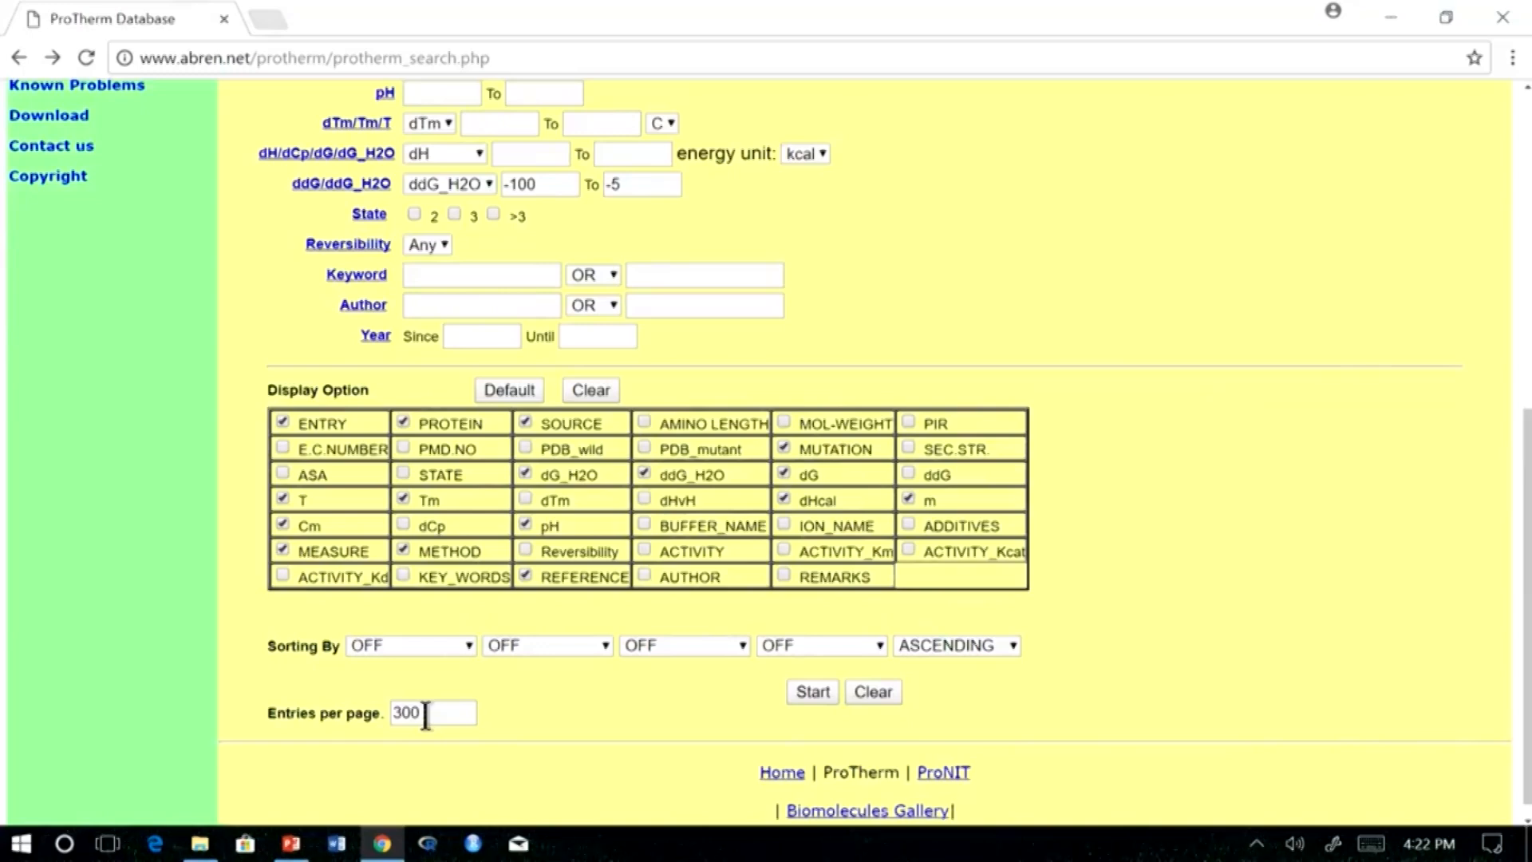
scroll(1303, 523, up, 8)
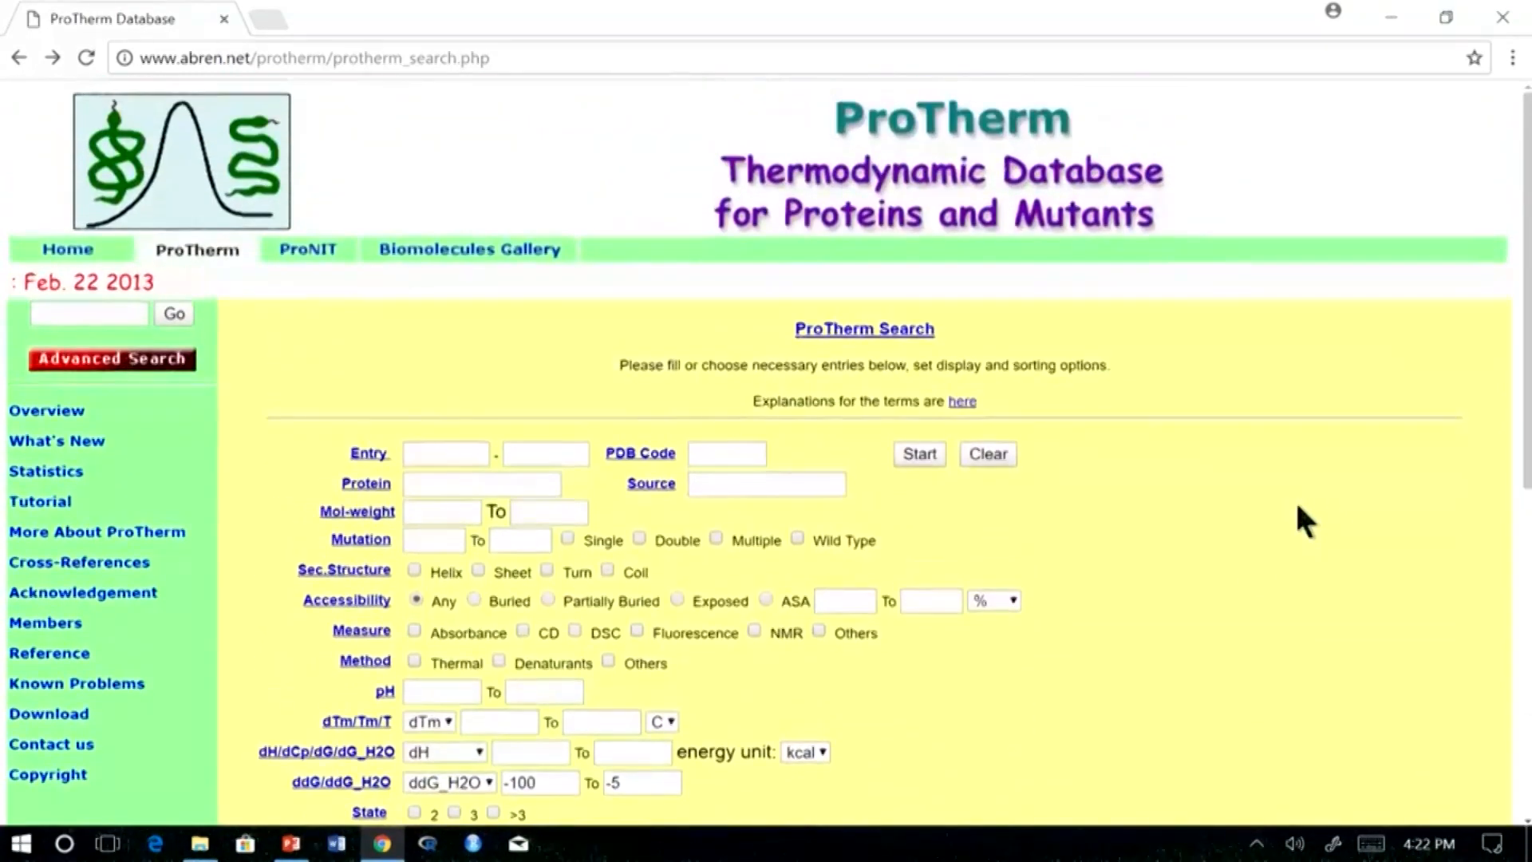
scroll(1195, 510, down, 2)
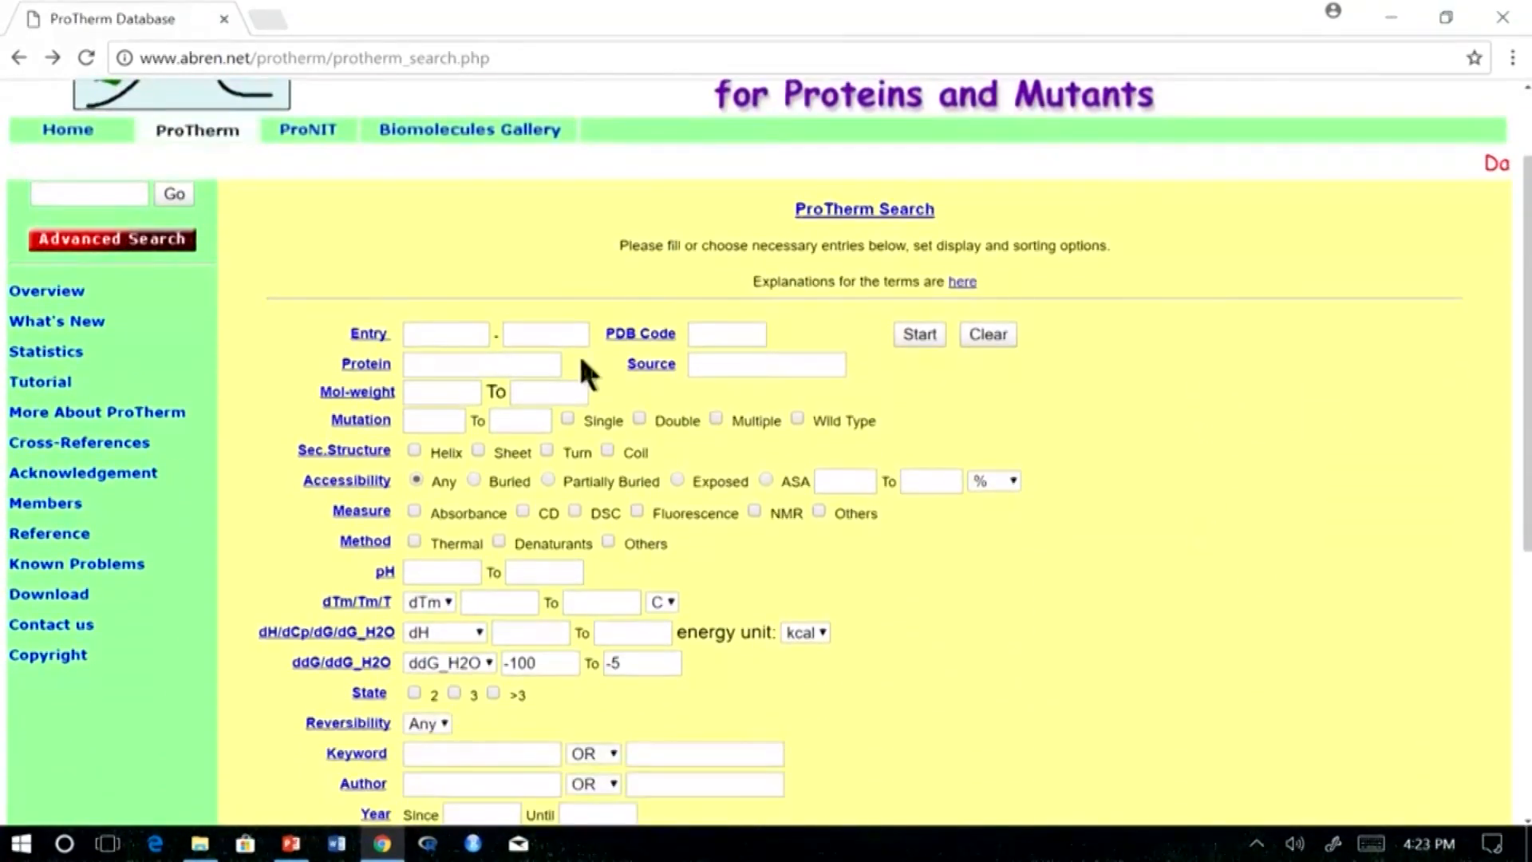
- Clear the search conditions and search for entries with a Single mutation
click(988, 335)
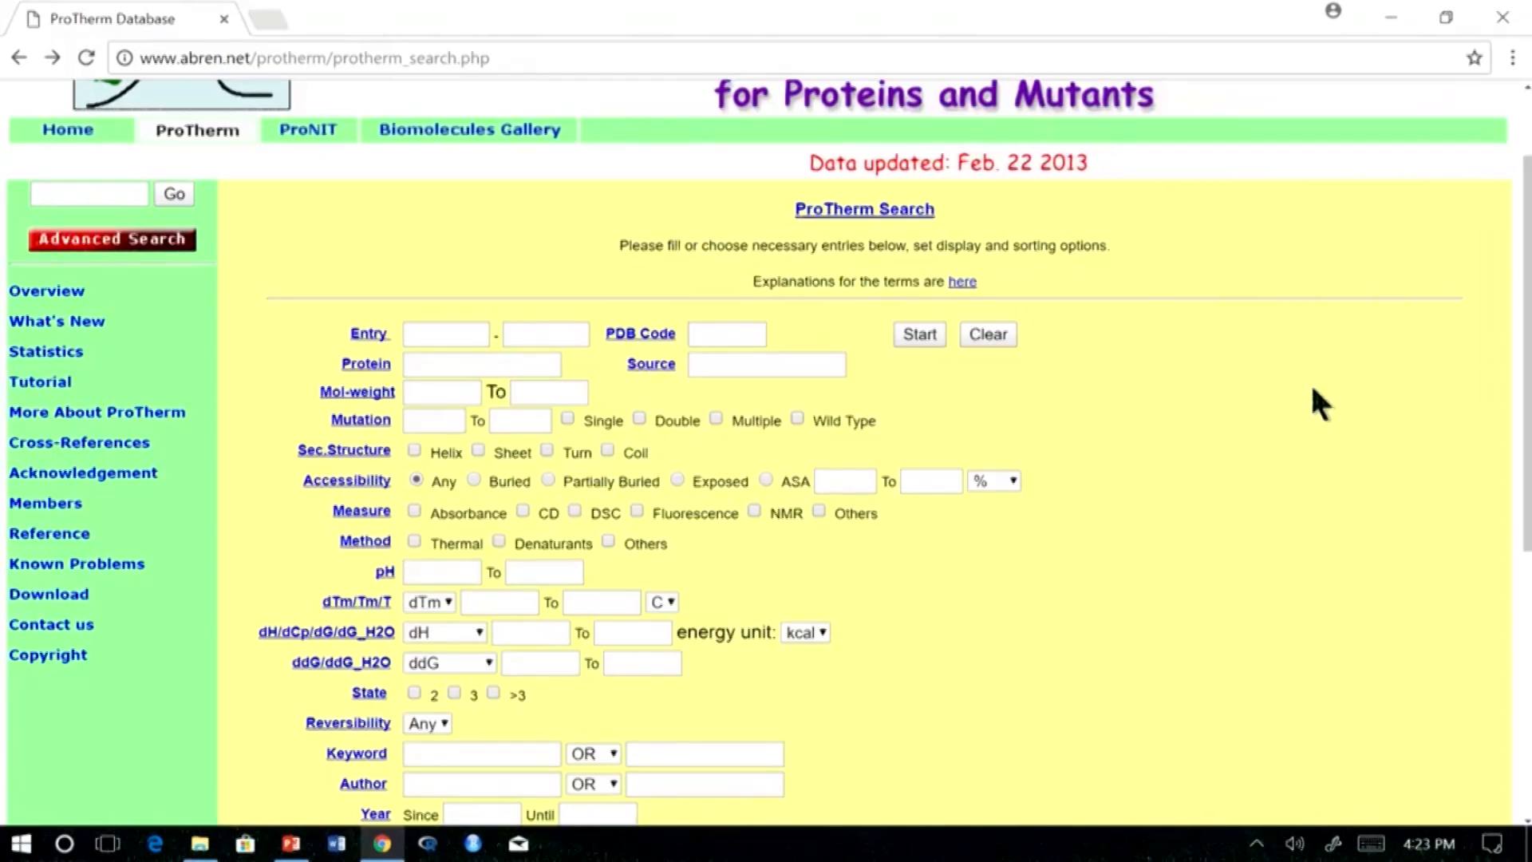
click(568, 418)
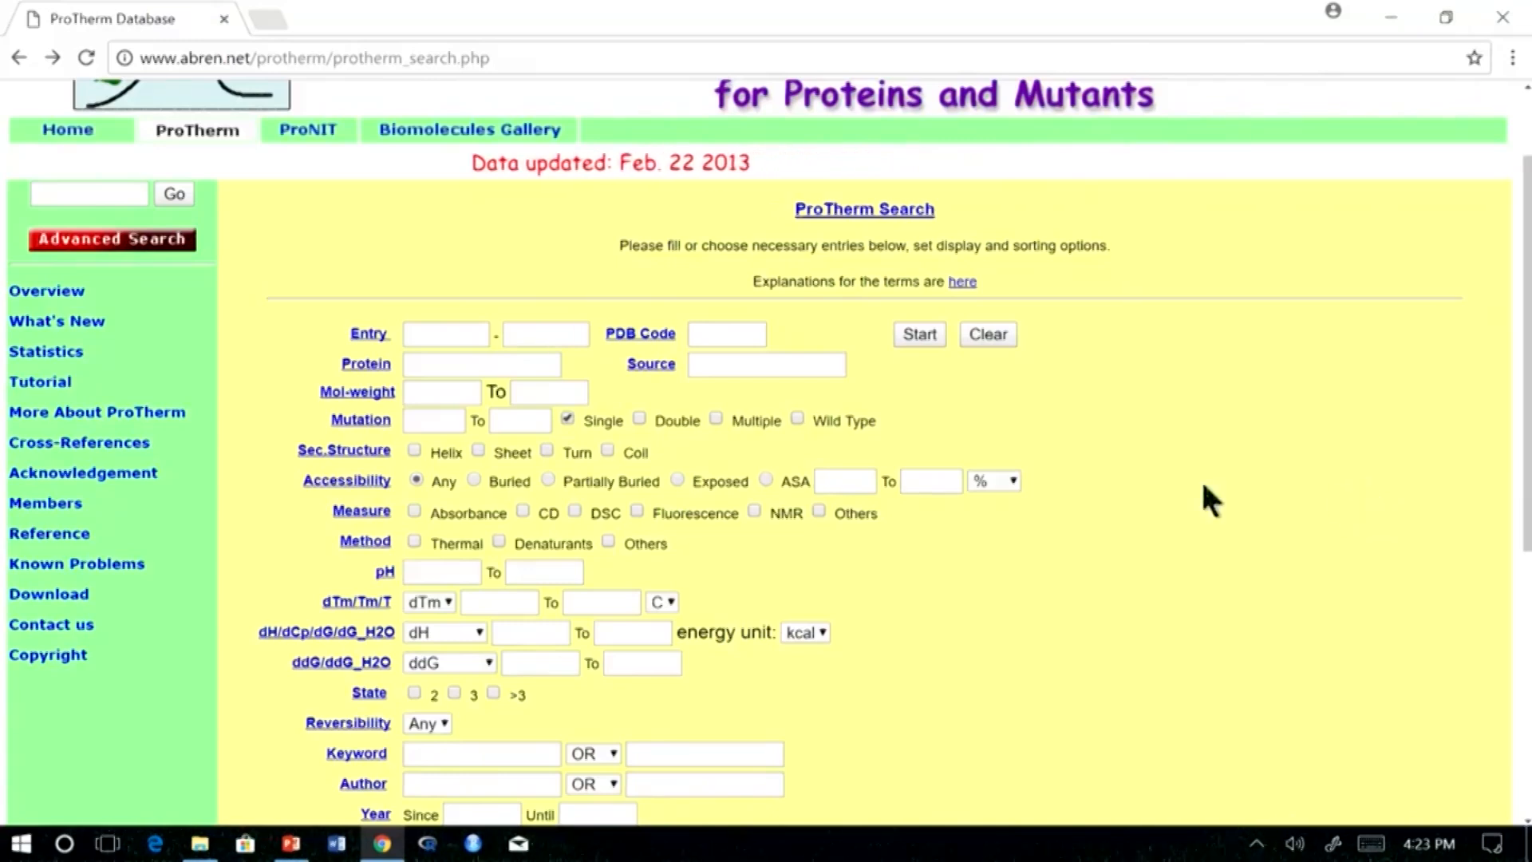
scroll(1203, 486, down, 3)
scroll(1202, 479, up, 2)
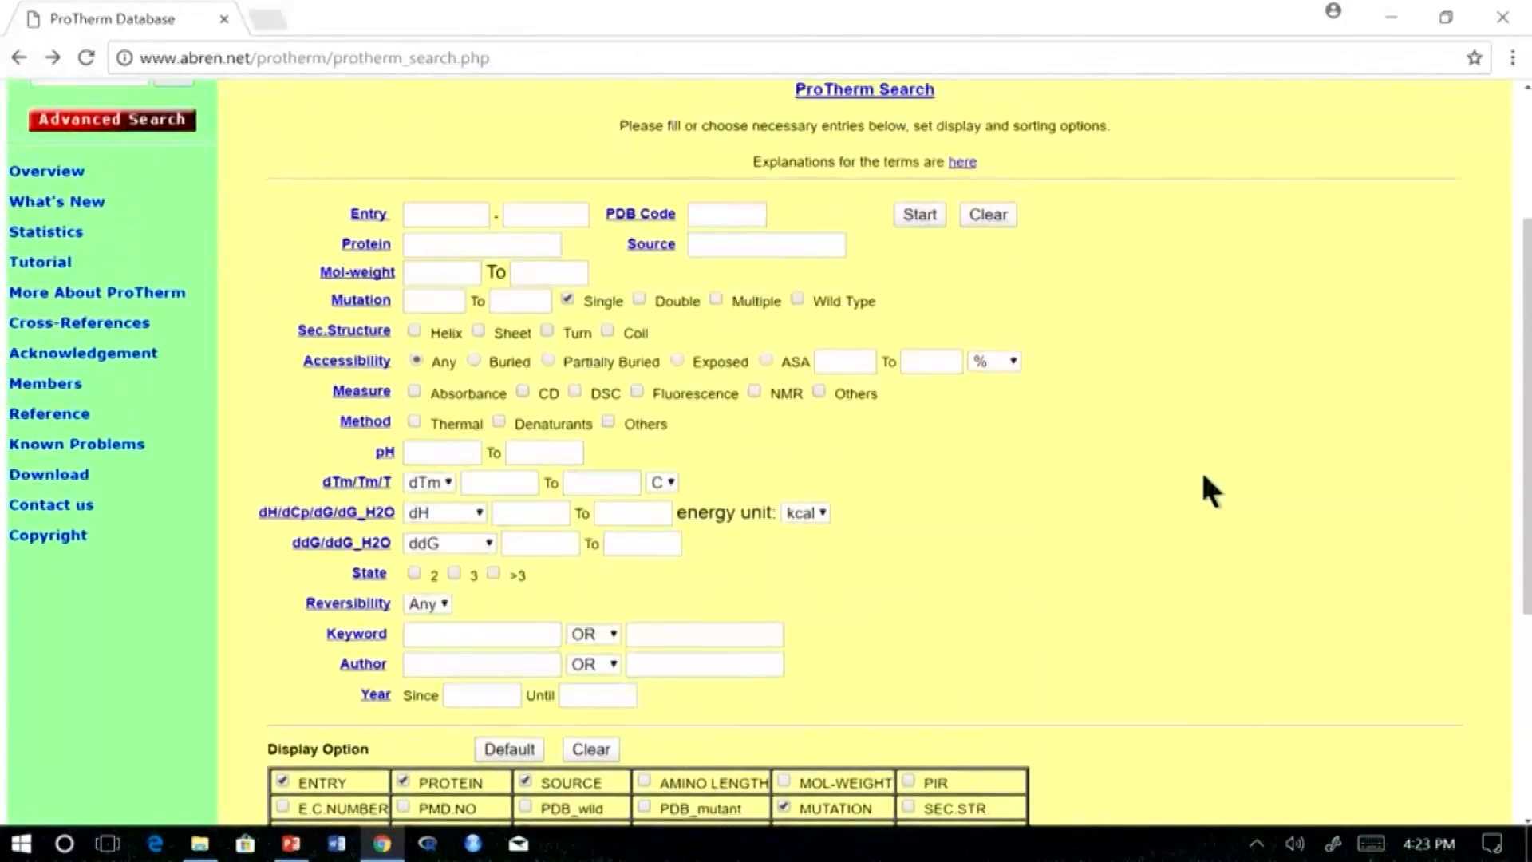
click(898, 215)
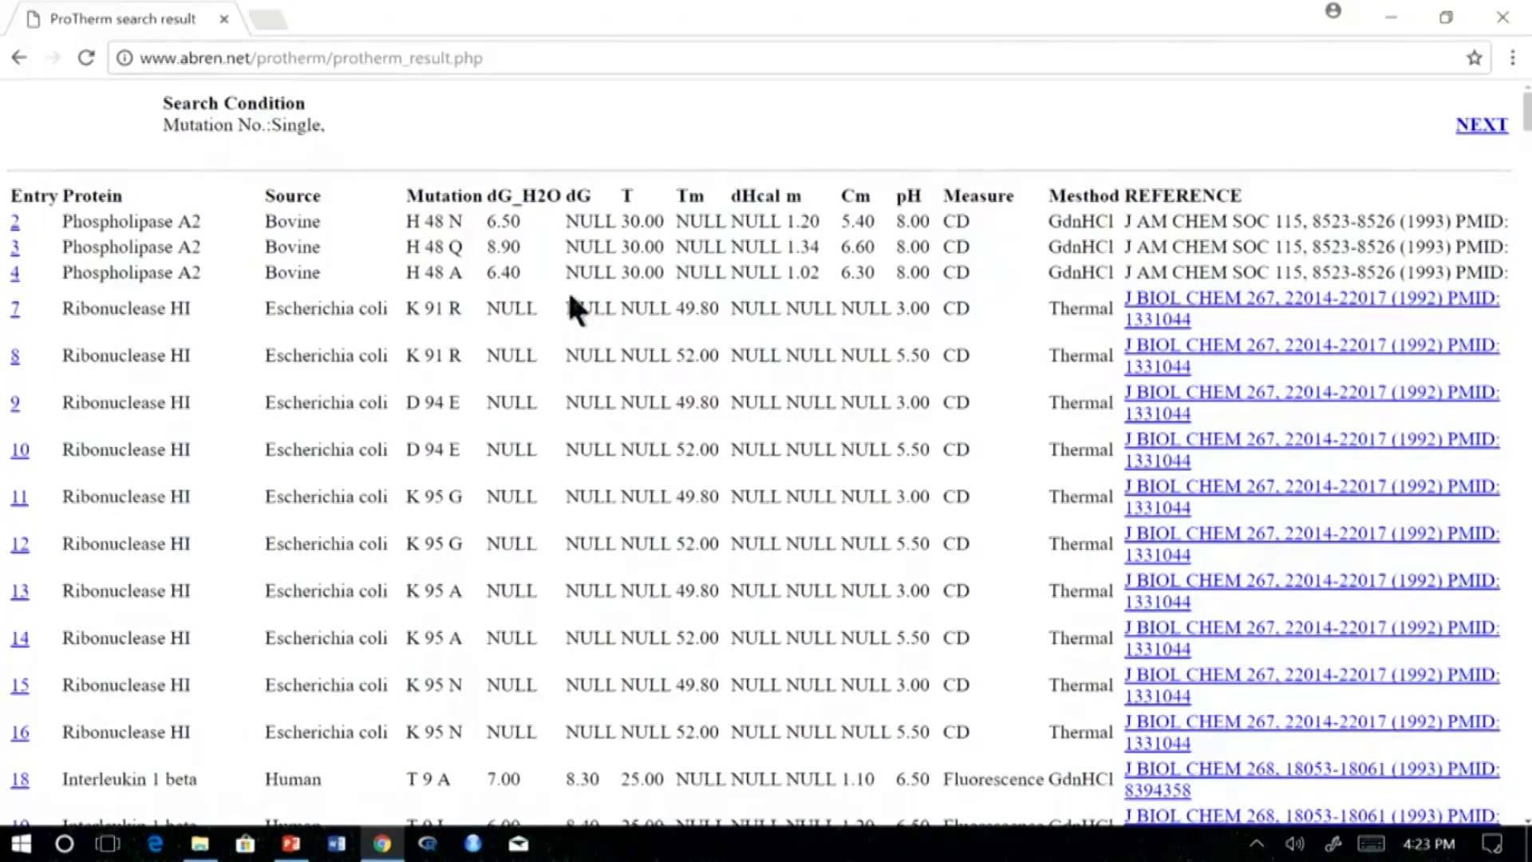
- Return to the form, reduce the display options to ENTRY and ddG_H2O, and rerun the Single mutation search
click(18, 61)
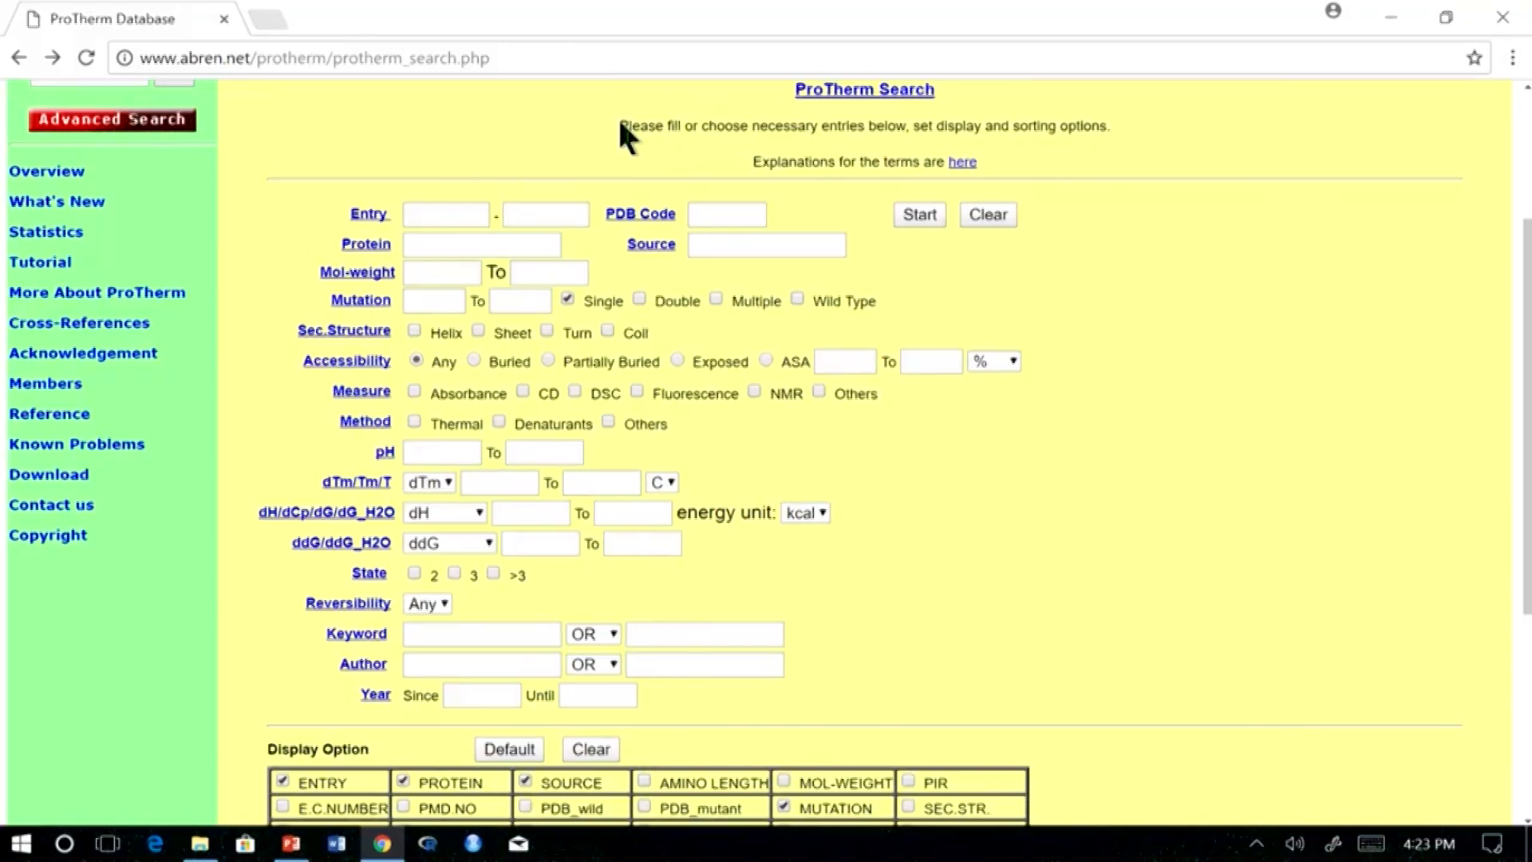
scroll(927, 512, down, 3)
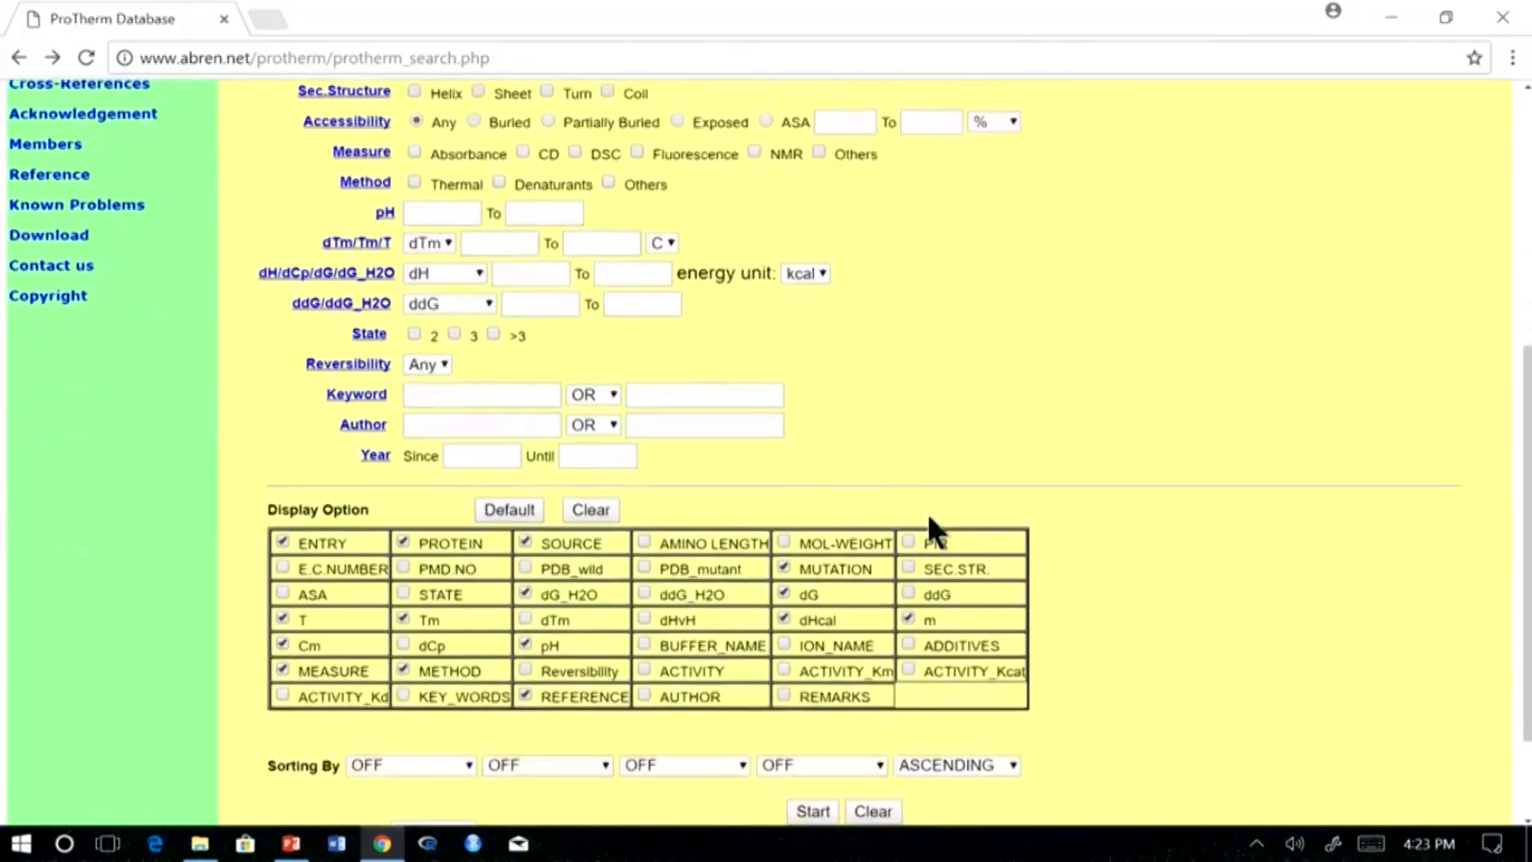
click(590, 509)
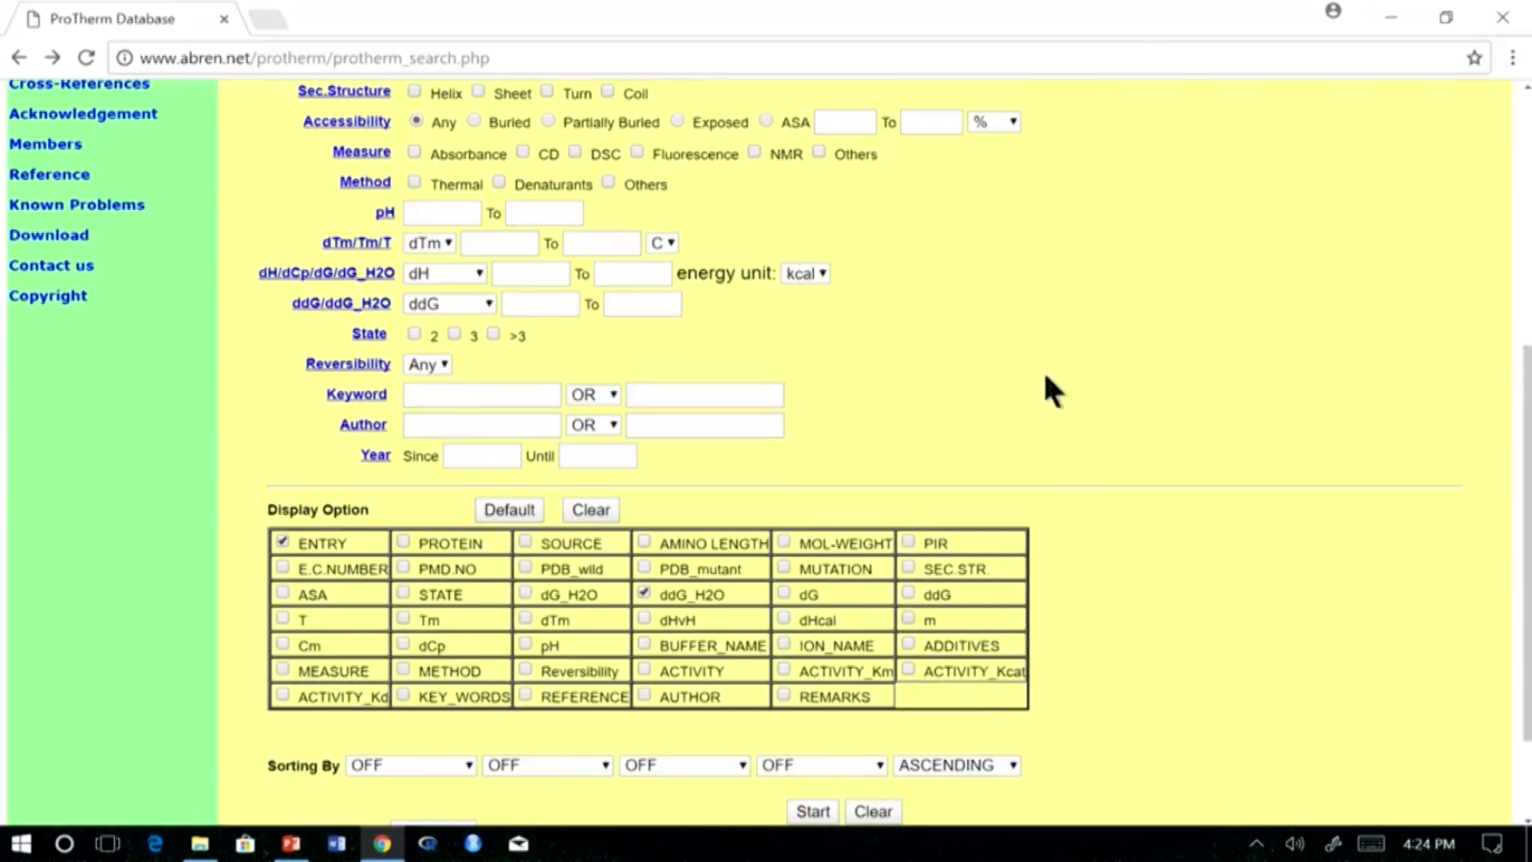
scroll(1042, 380, up, 5)
click(916, 329)
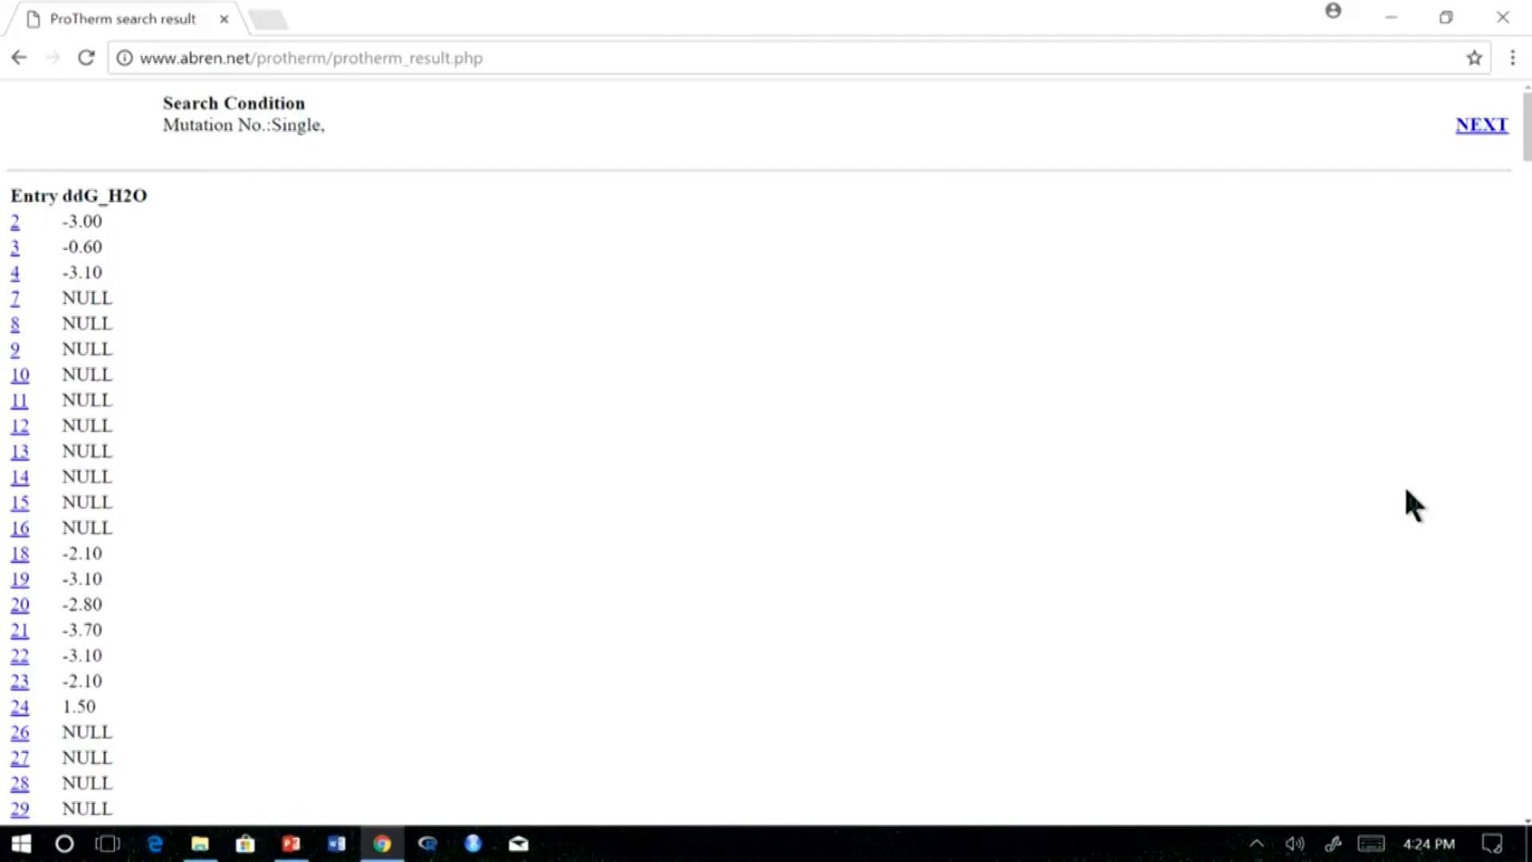
- Return to the form and add PROTEIN, PDB_wild and MUTATION to the display options
click(17, 58)
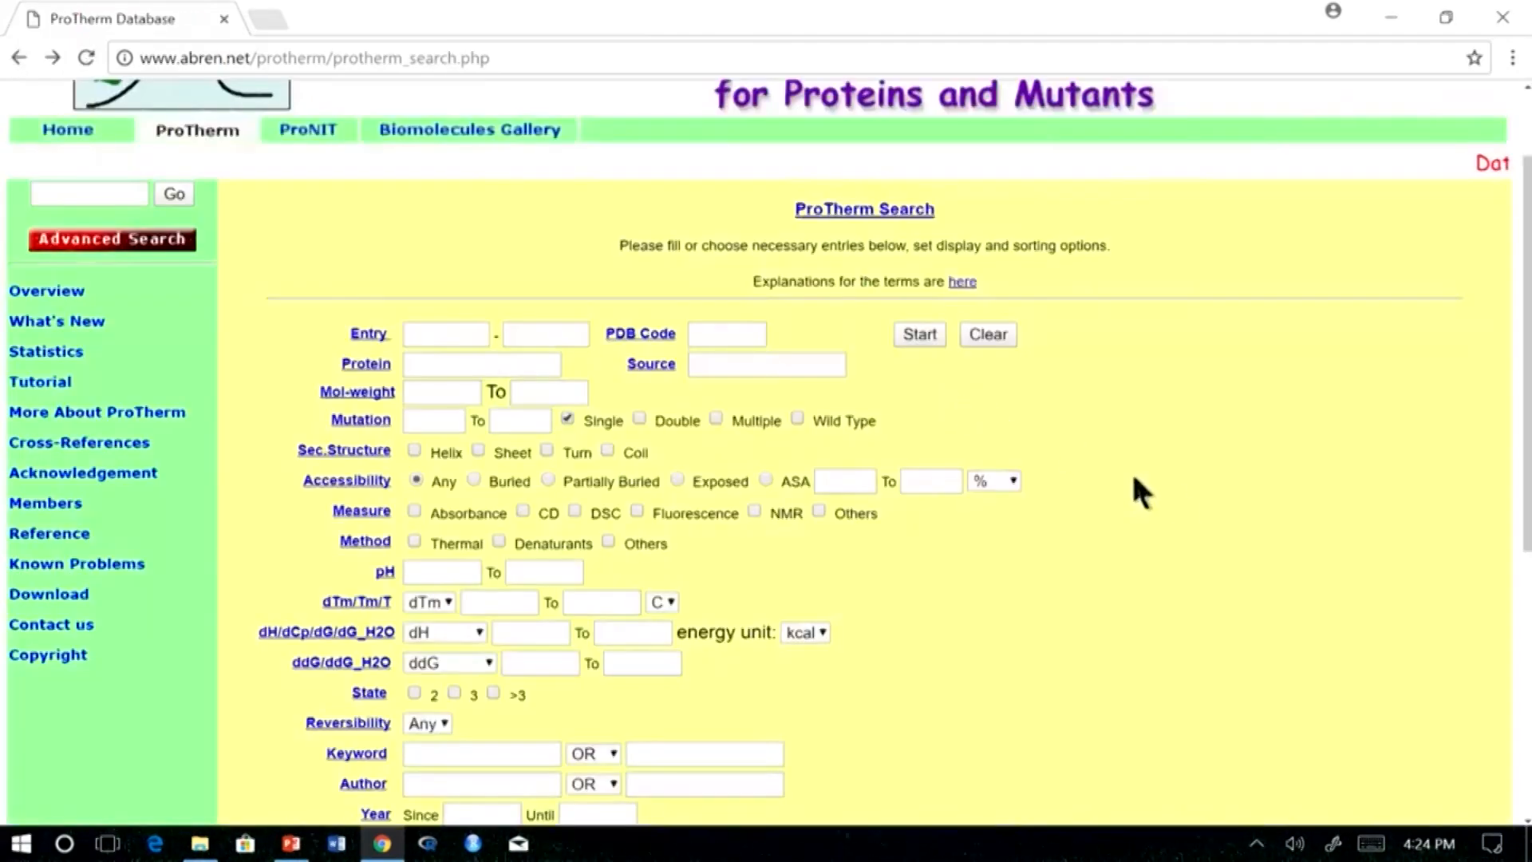
scroll(1181, 507, down, 3)
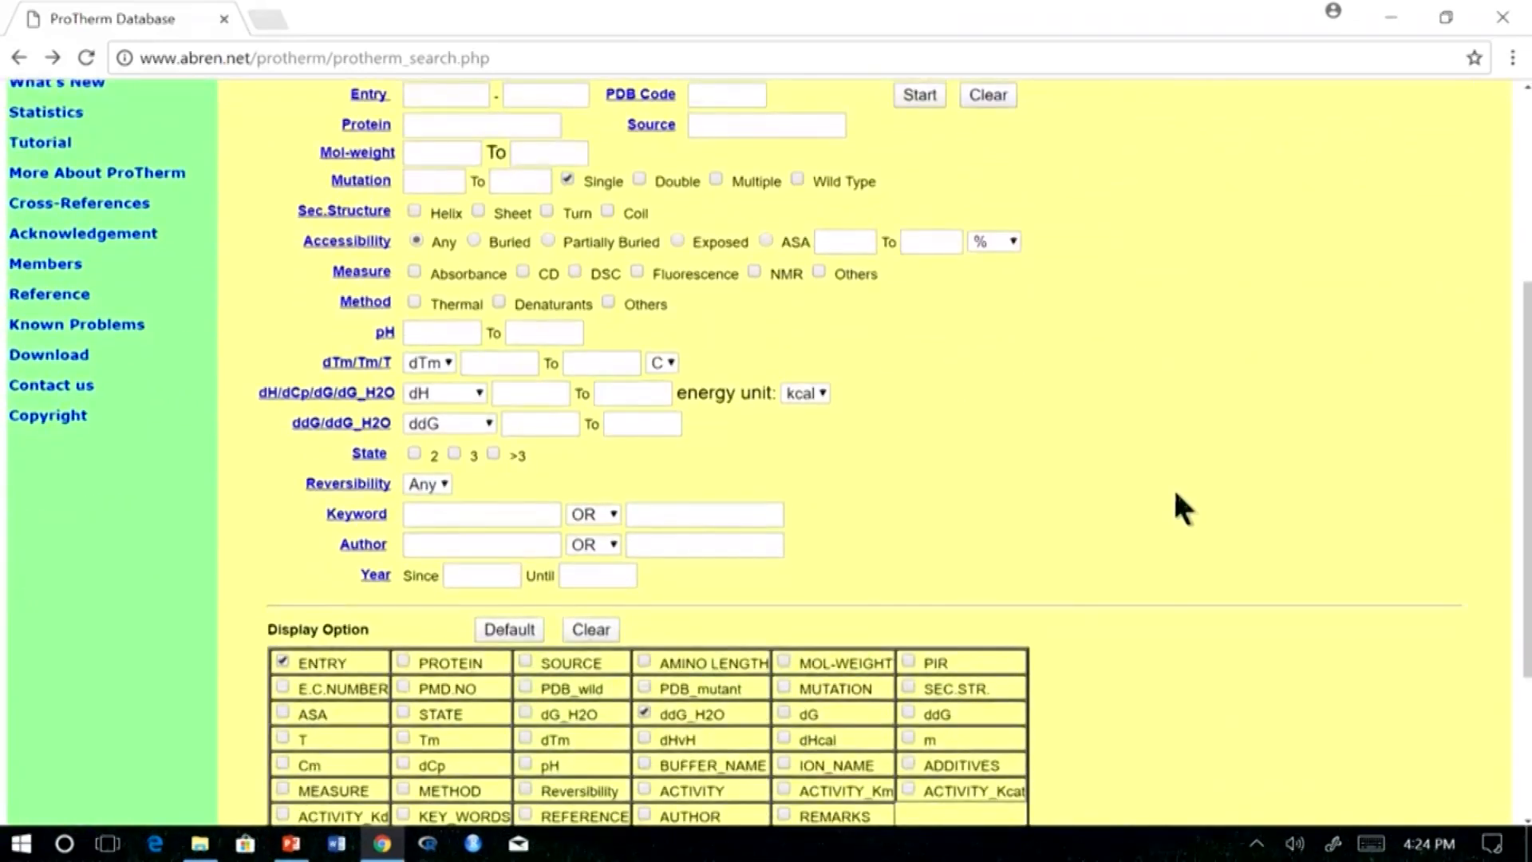
scroll(1184, 509, down, 3)
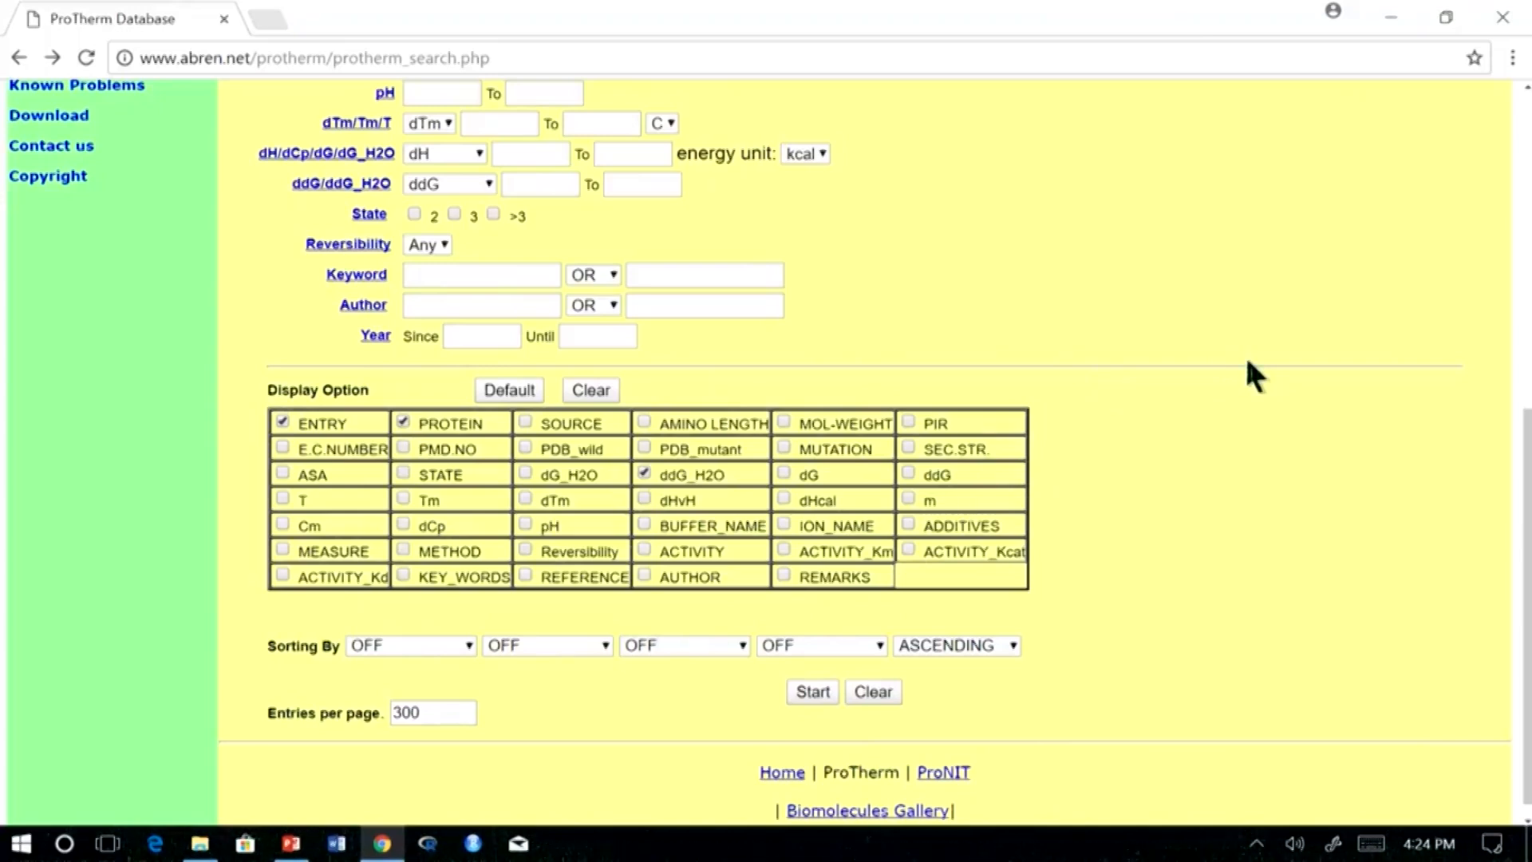
click(525, 447)
click(783, 449)
scroll(707, 325, up, 3)
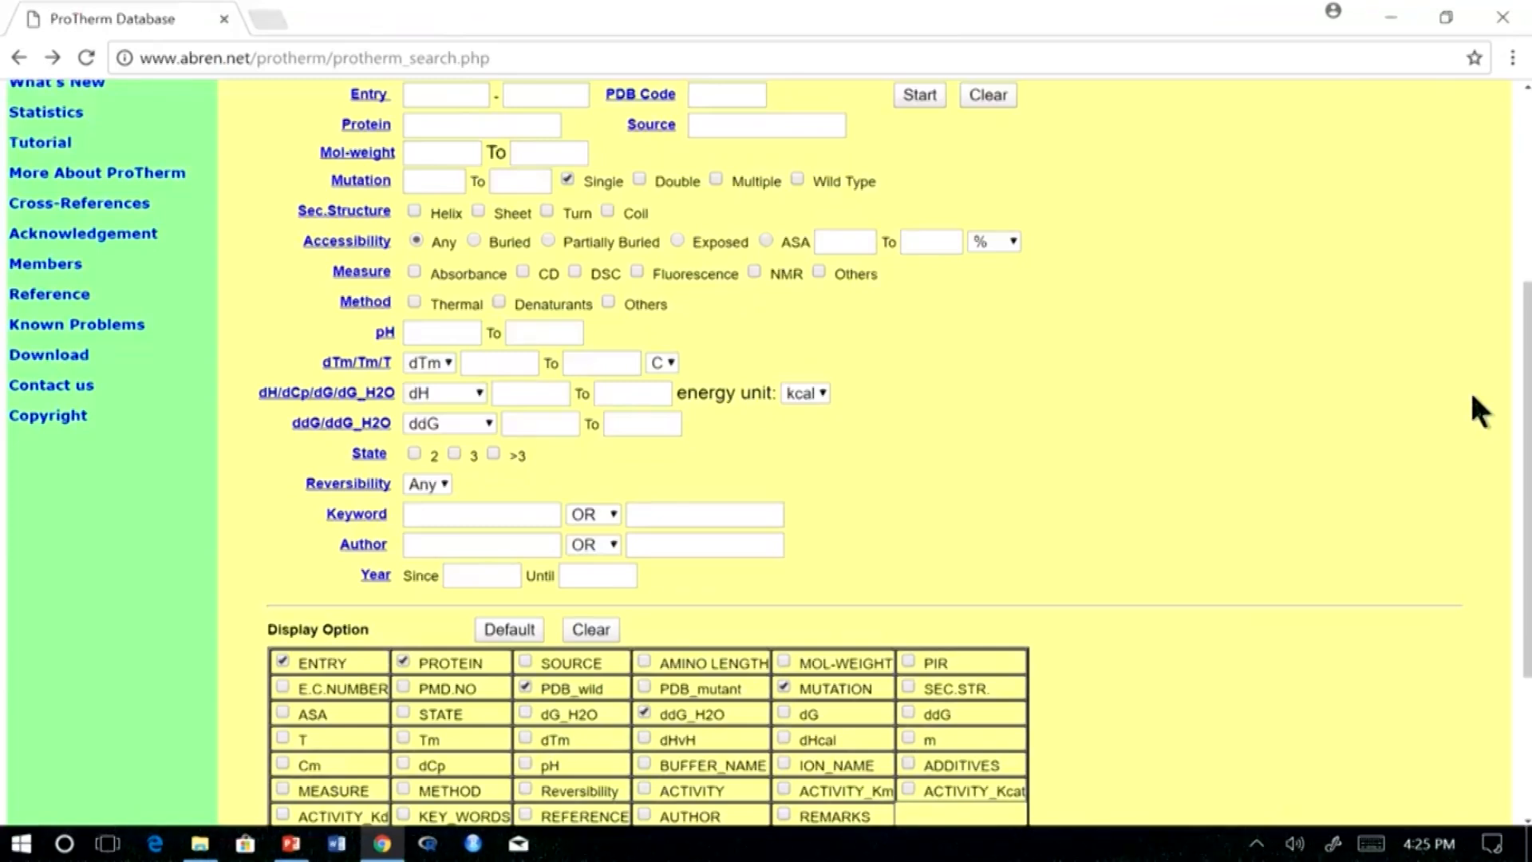
- Restrict the method to Denaturants and add SEC.STR., ASA, dG_H2O, T, m, Cm and pH to the display options
scroll(1236, 562, down, 3)
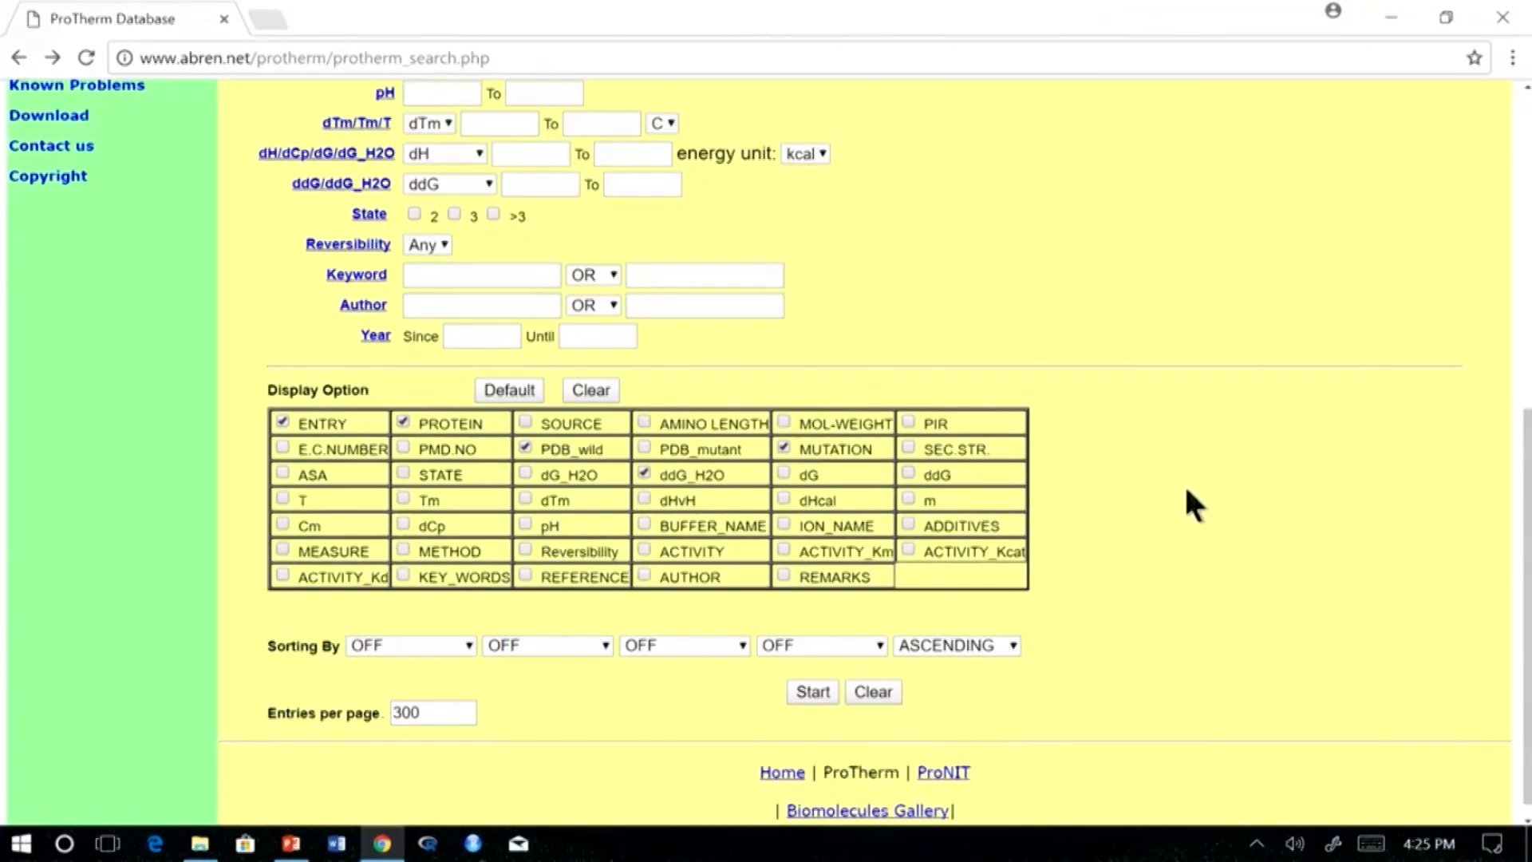
click(284, 498)
scroll(826, 553, up, 6)
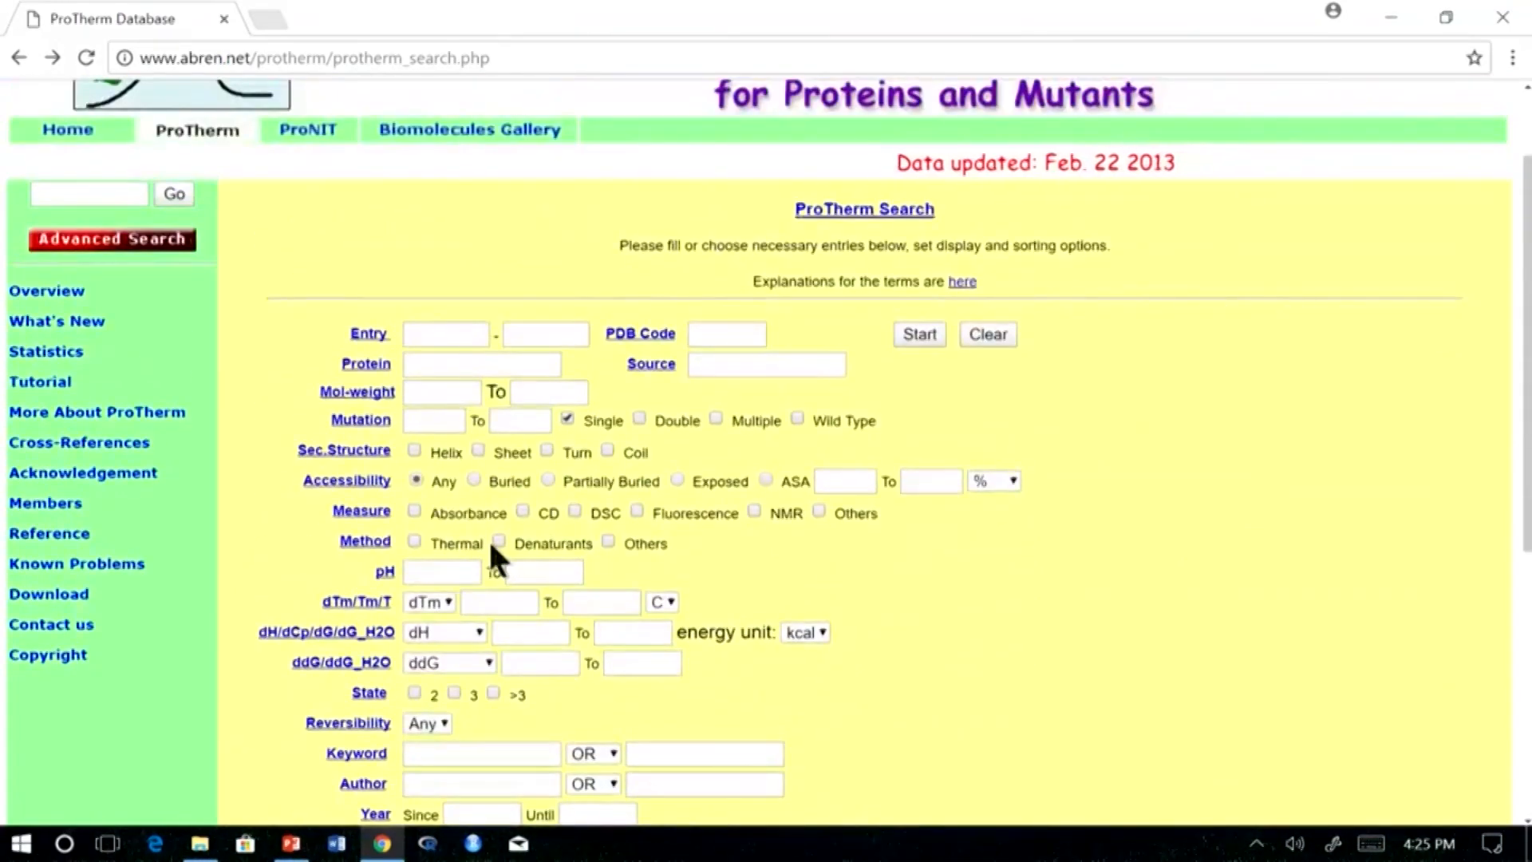
click(499, 540)
scroll(1031, 621, down, 5)
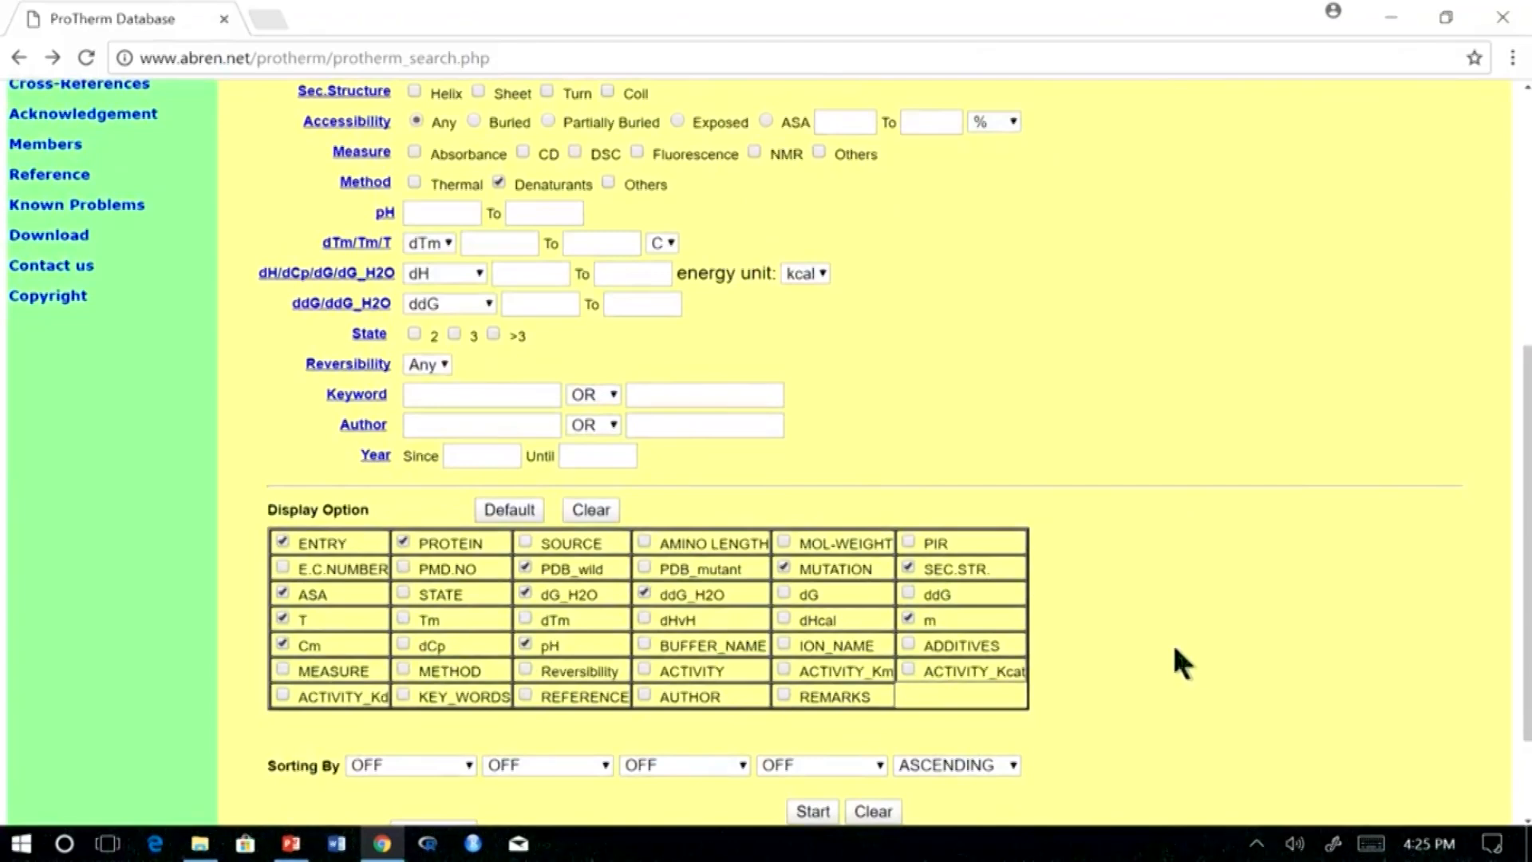
- Run the search for Single mutations with the Denaturants method, and return to the search form
scroll(1144, 616, down, 2)
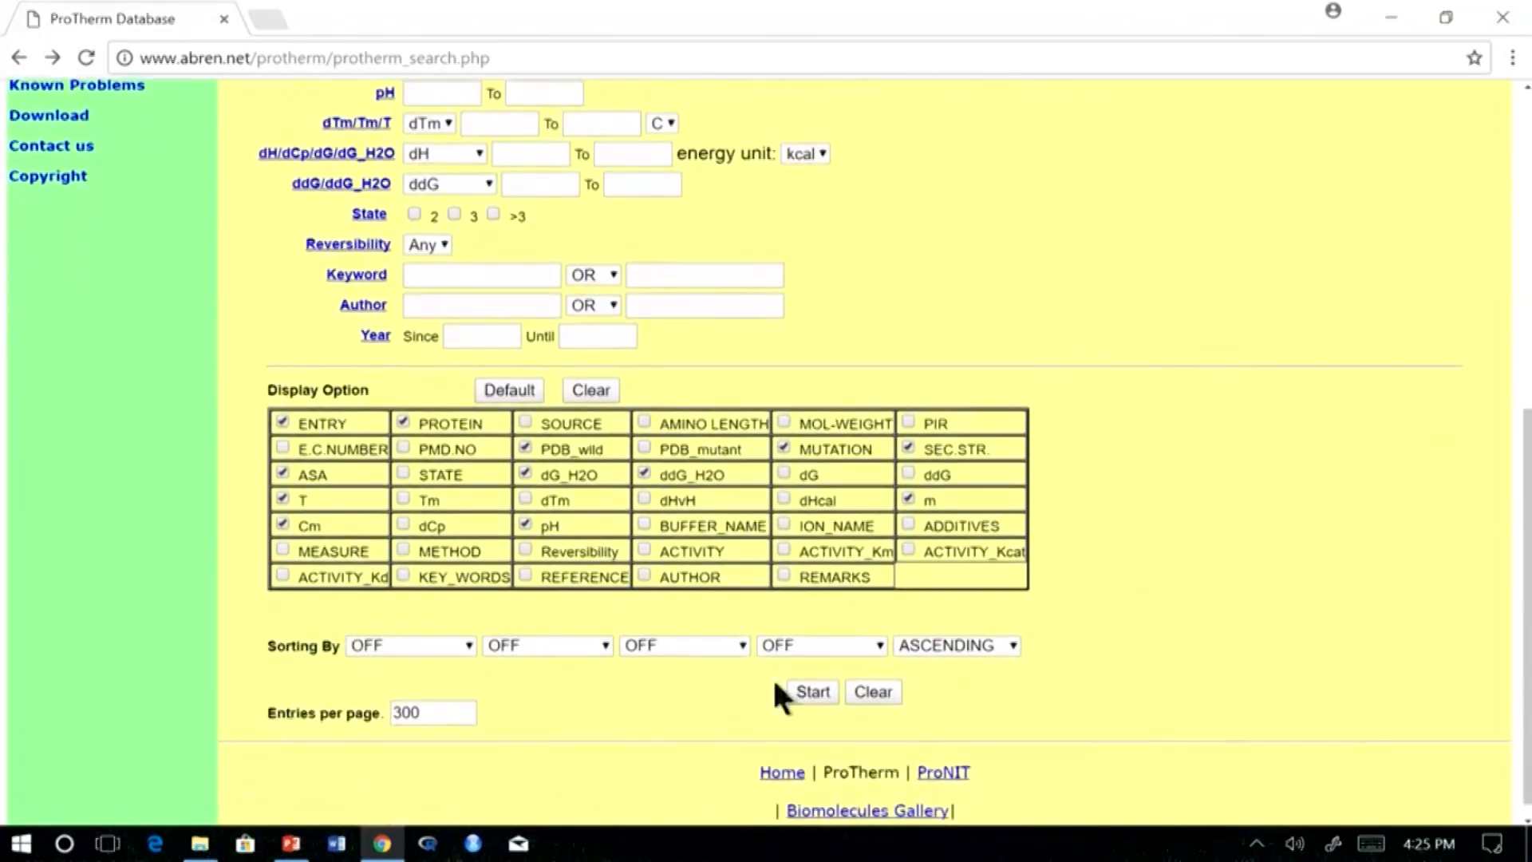
click(810, 692)
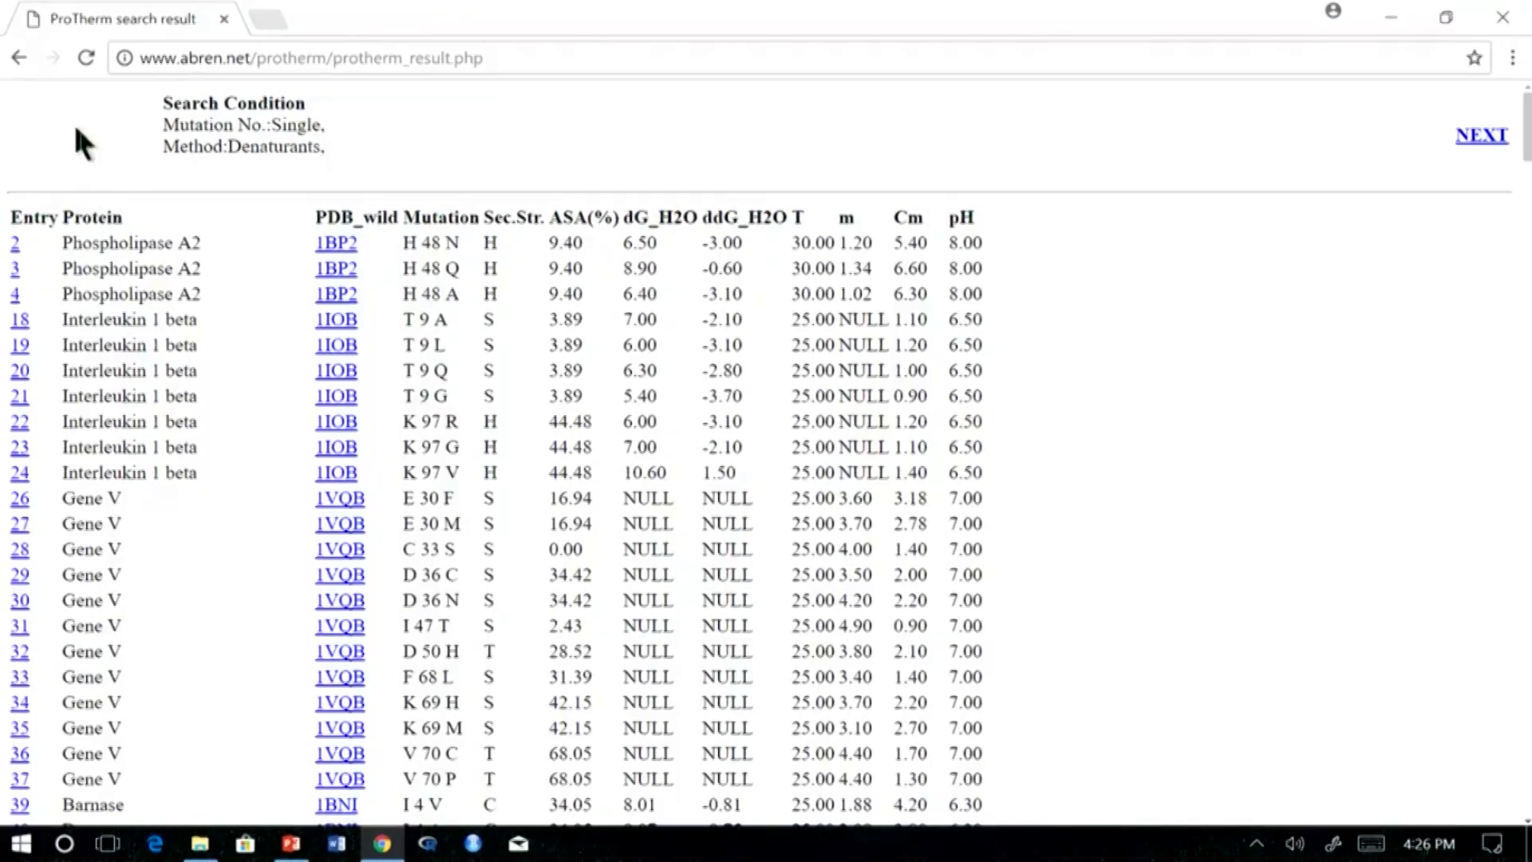
click(18, 62)
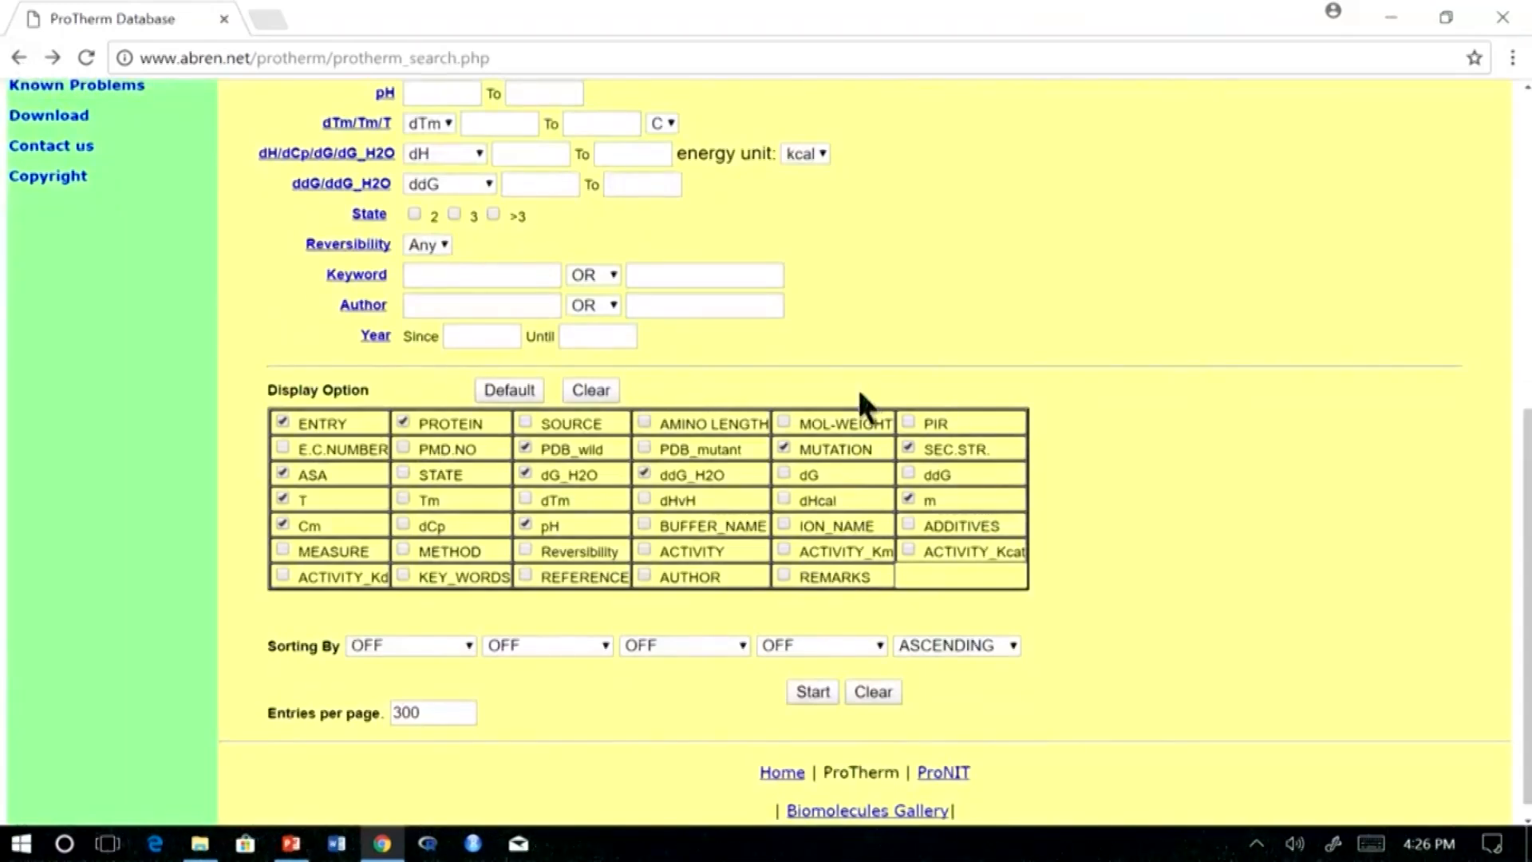
- Restrict the search to ddG_H2O values from -100 to 100
scroll(857, 391, up, 3)
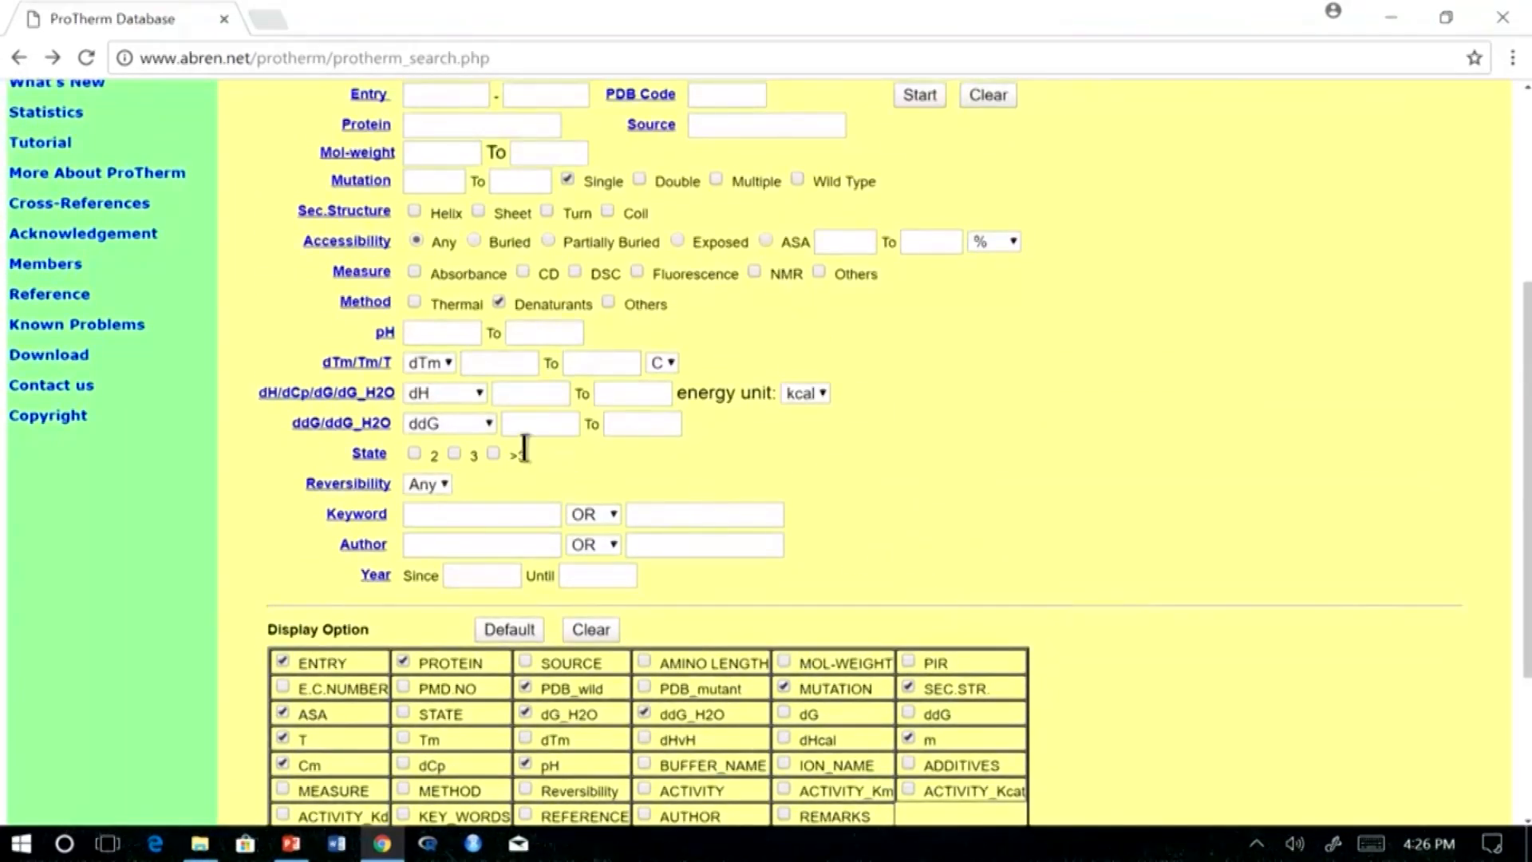
click(479, 423)
click(429, 485)
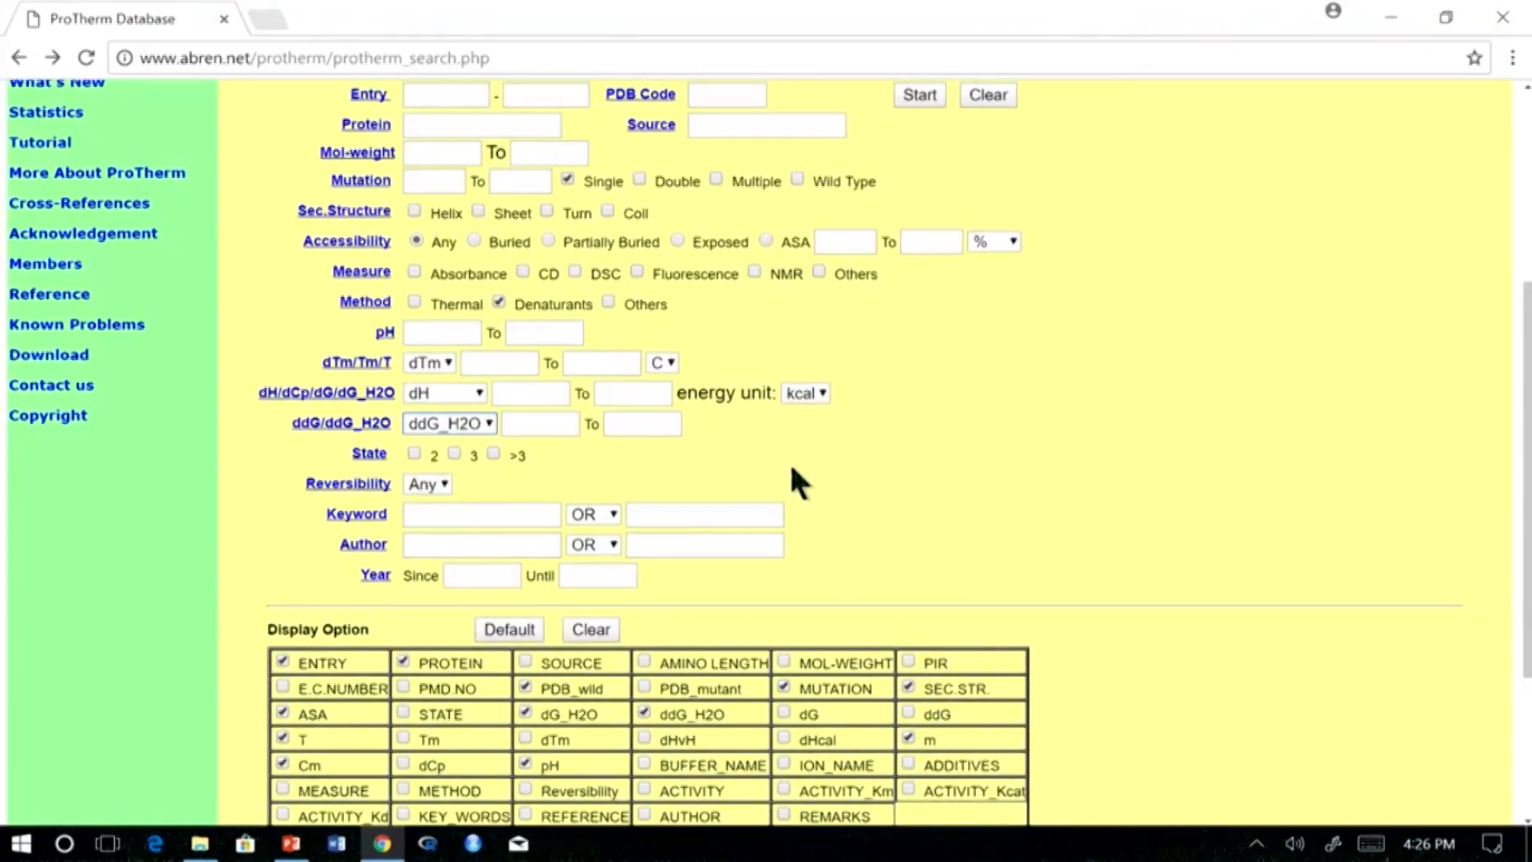
click(524, 423)
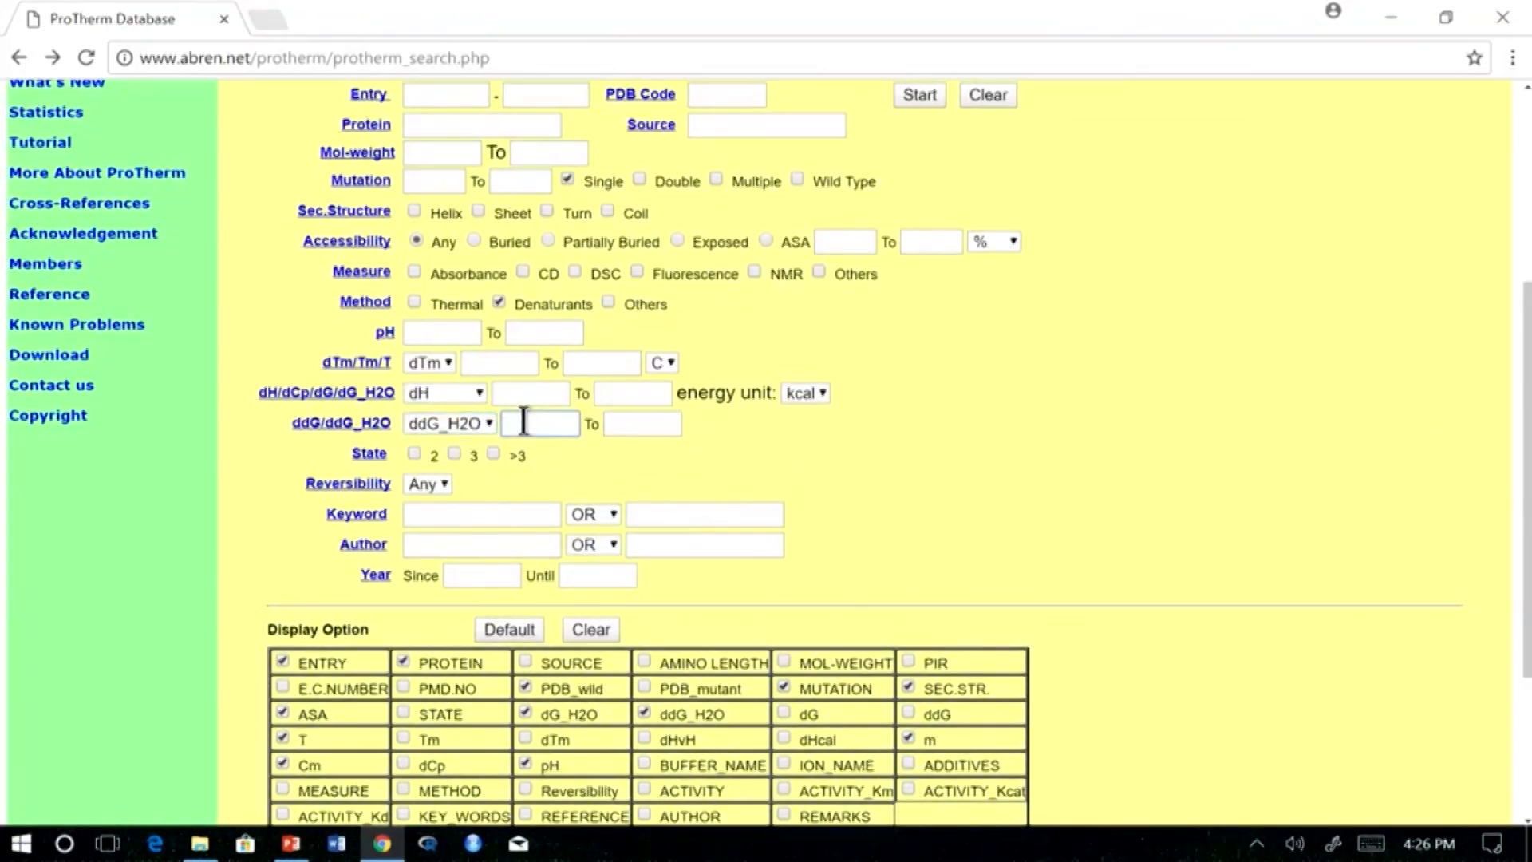
text(-100)
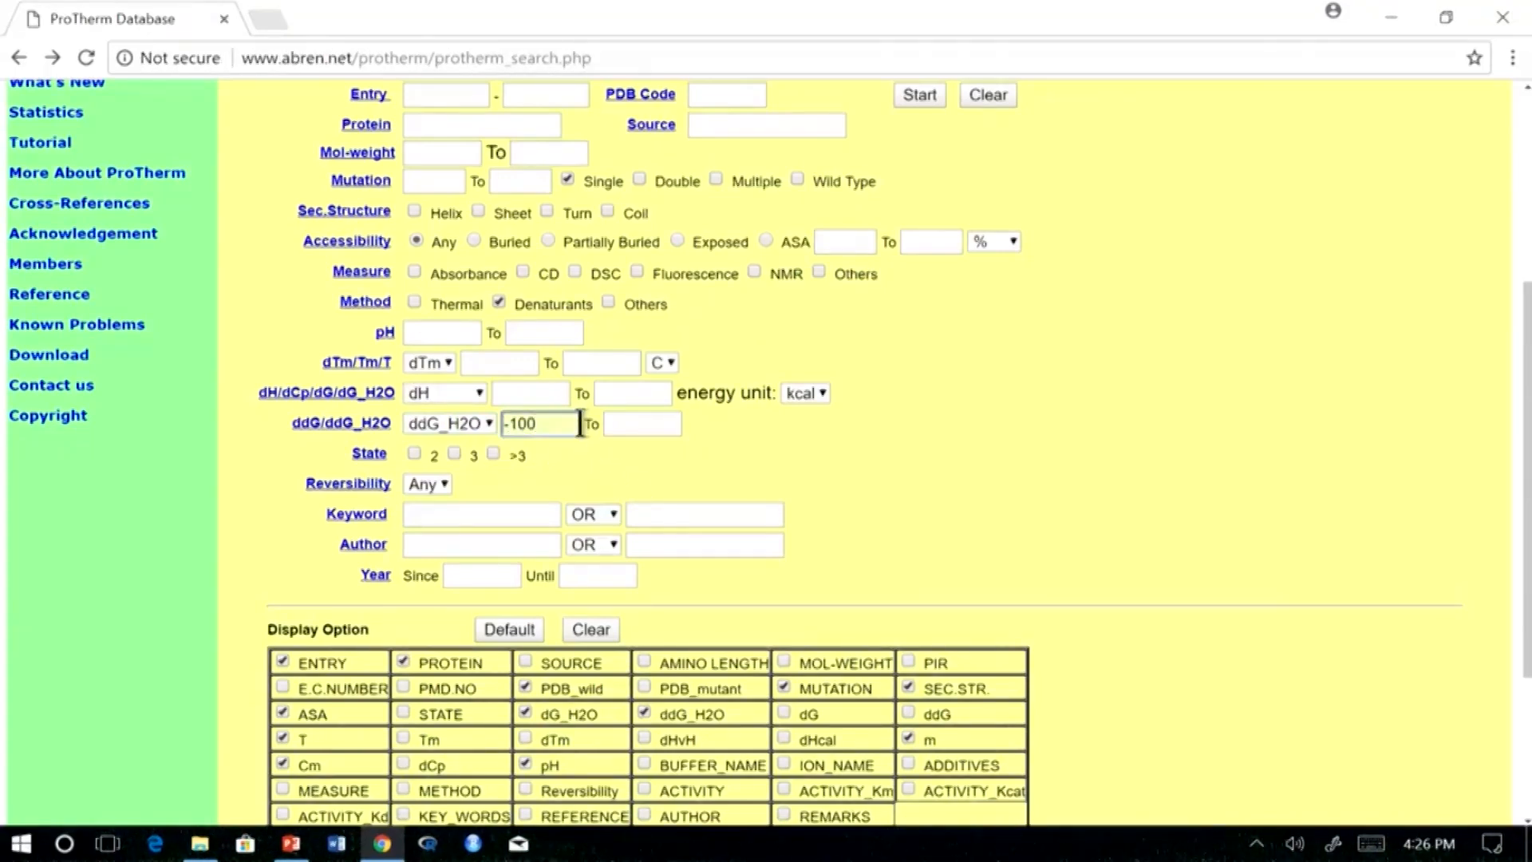
click(622, 424)
text(100)
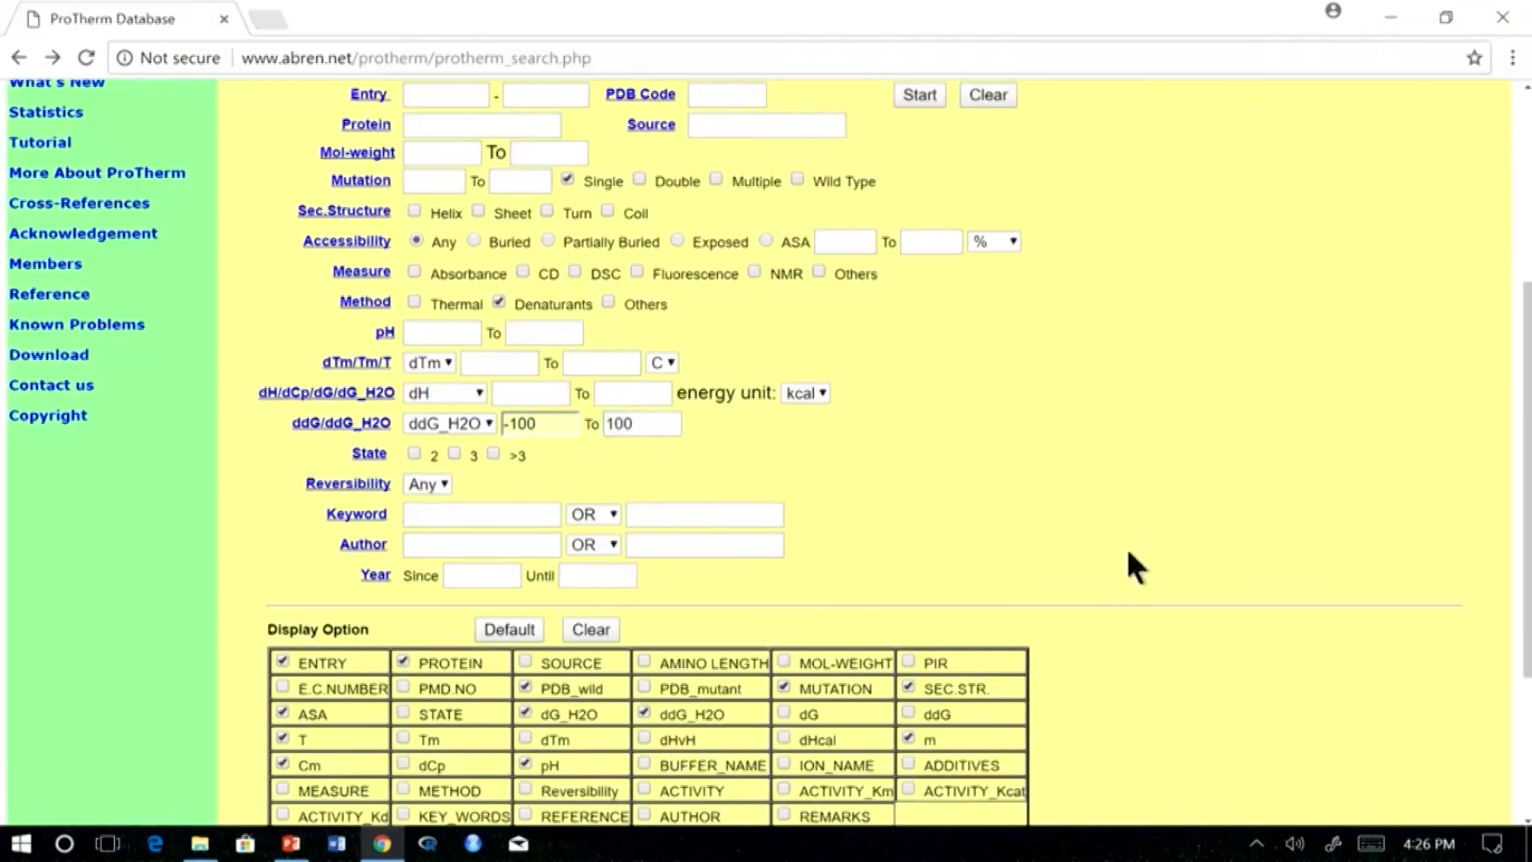
- Remove m and Cm from the display options and run the search with the ddG_H2O range
scroll(1126, 545, down, 3)
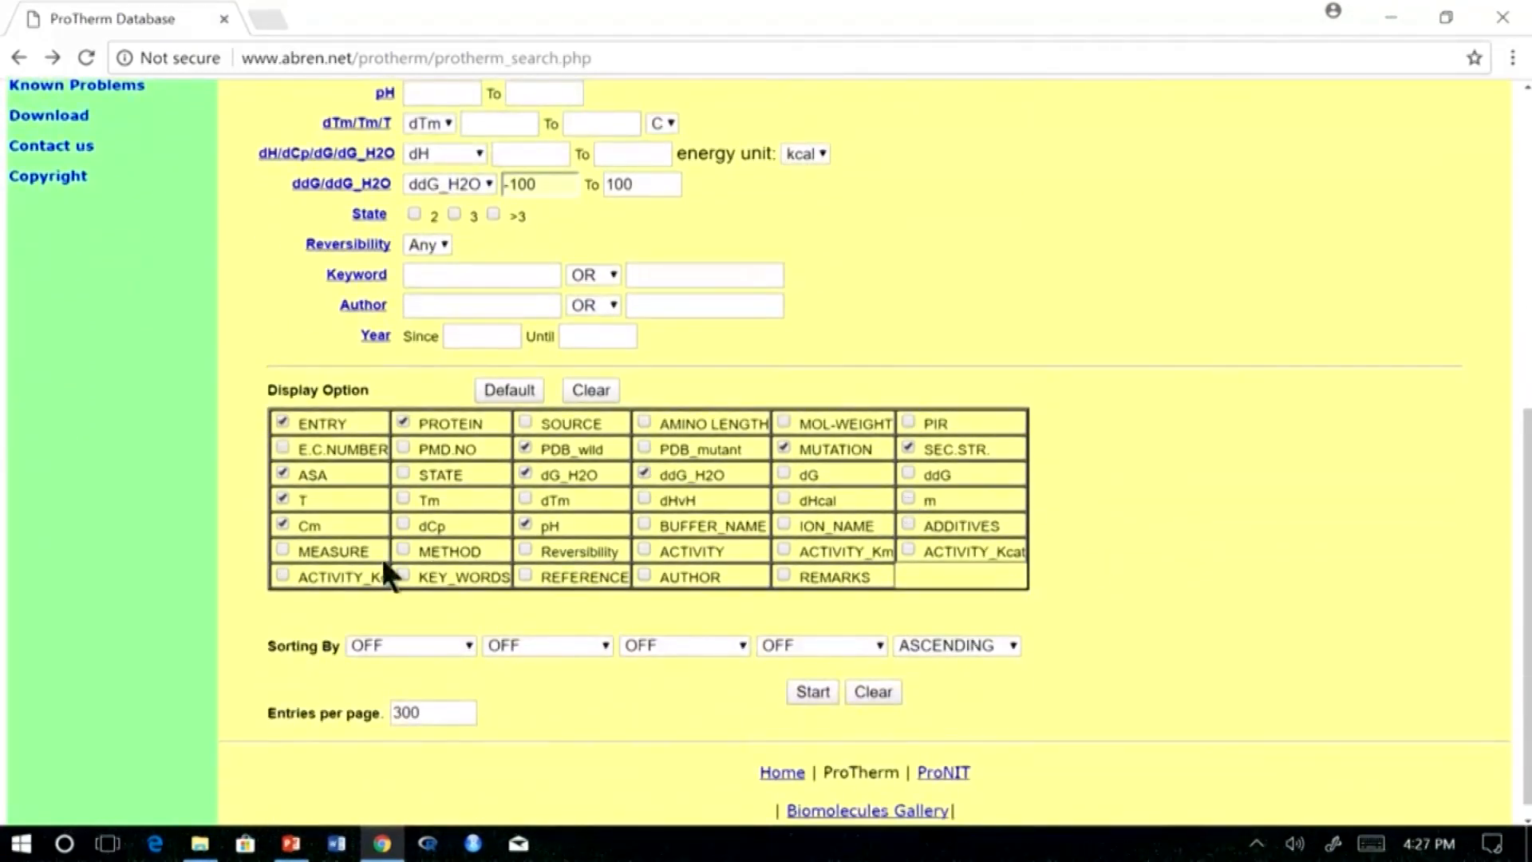
click(280, 523)
click(810, 692)
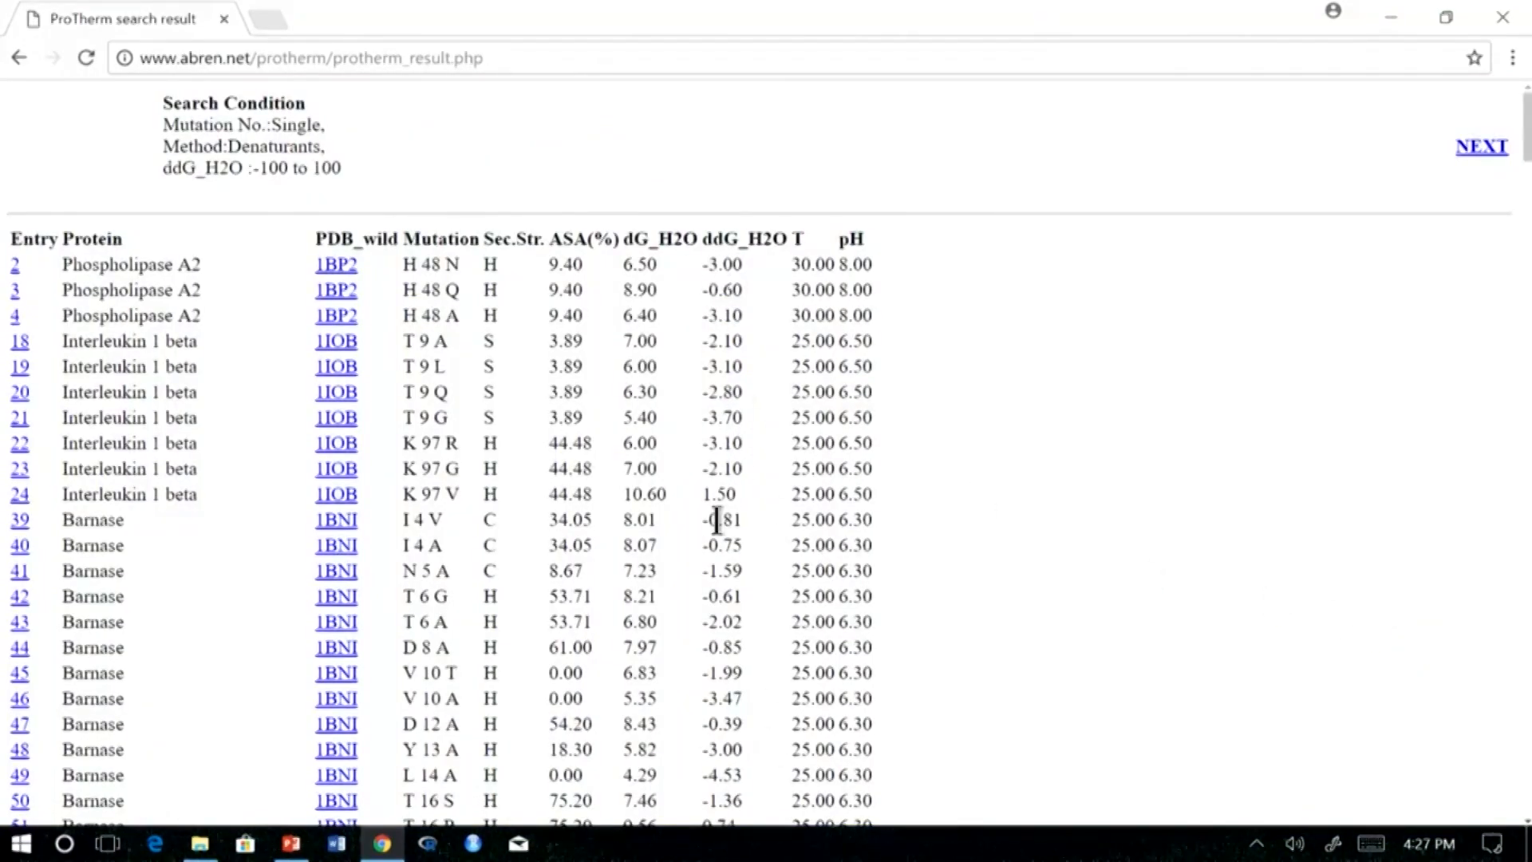
- Look through the search results, checking the ddG_H2O column for missing values
scroll(722, 520, down, 20)
scroll(716, 520, down, 15)
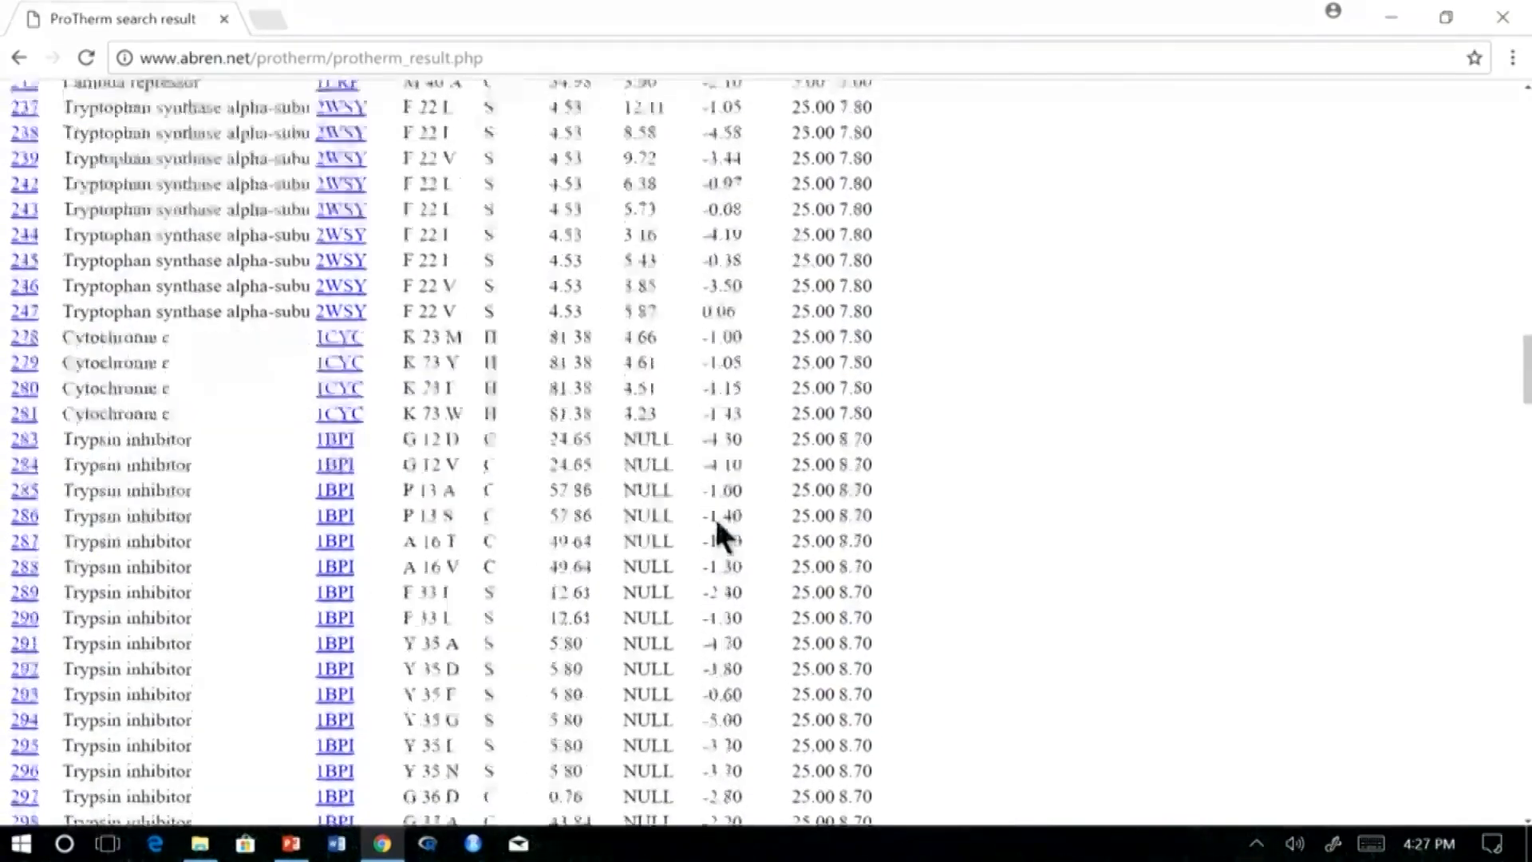
scroll(717, 520, up, 3)
scroll(717, 521, up, 15)
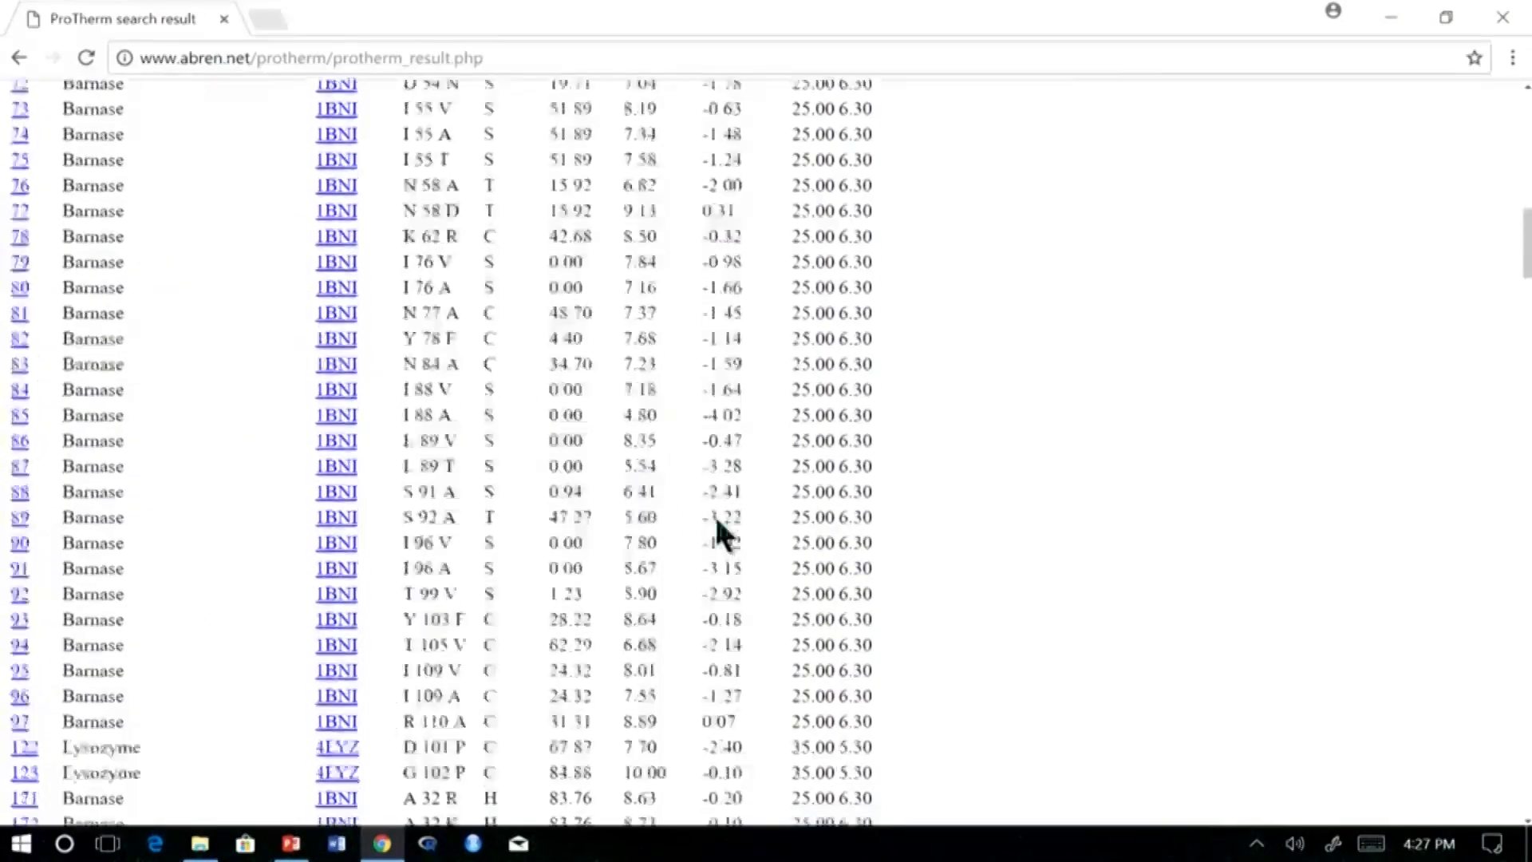
scroll(717, 519, up, 7)
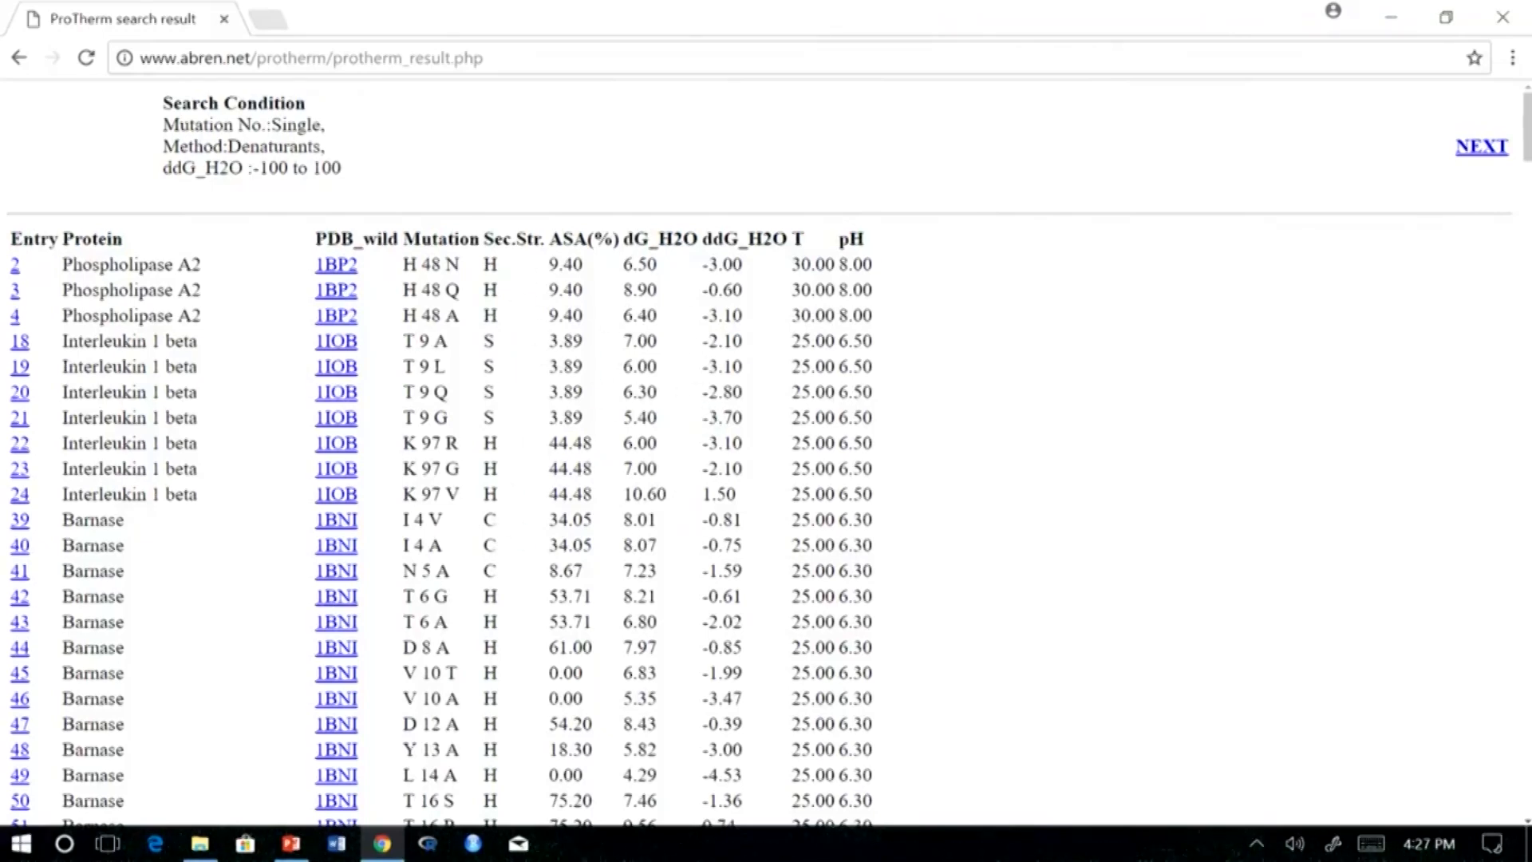
drag(1524, 147, 8, 89)
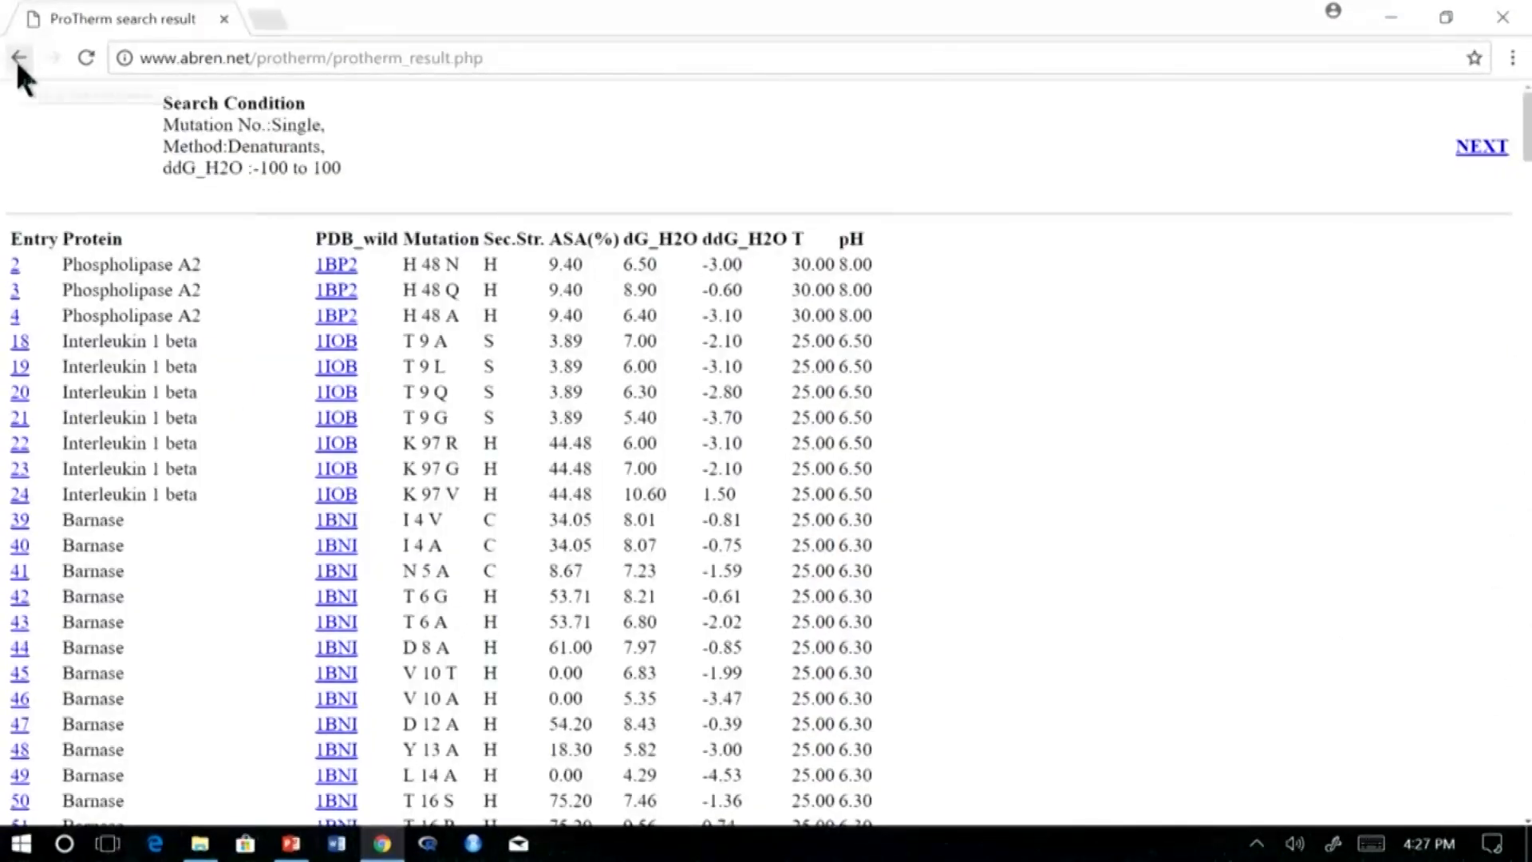
- Return to the form and sort the results by wild_res, mut_res, res_no and ddG_H2O, in that order
click(19, 57)
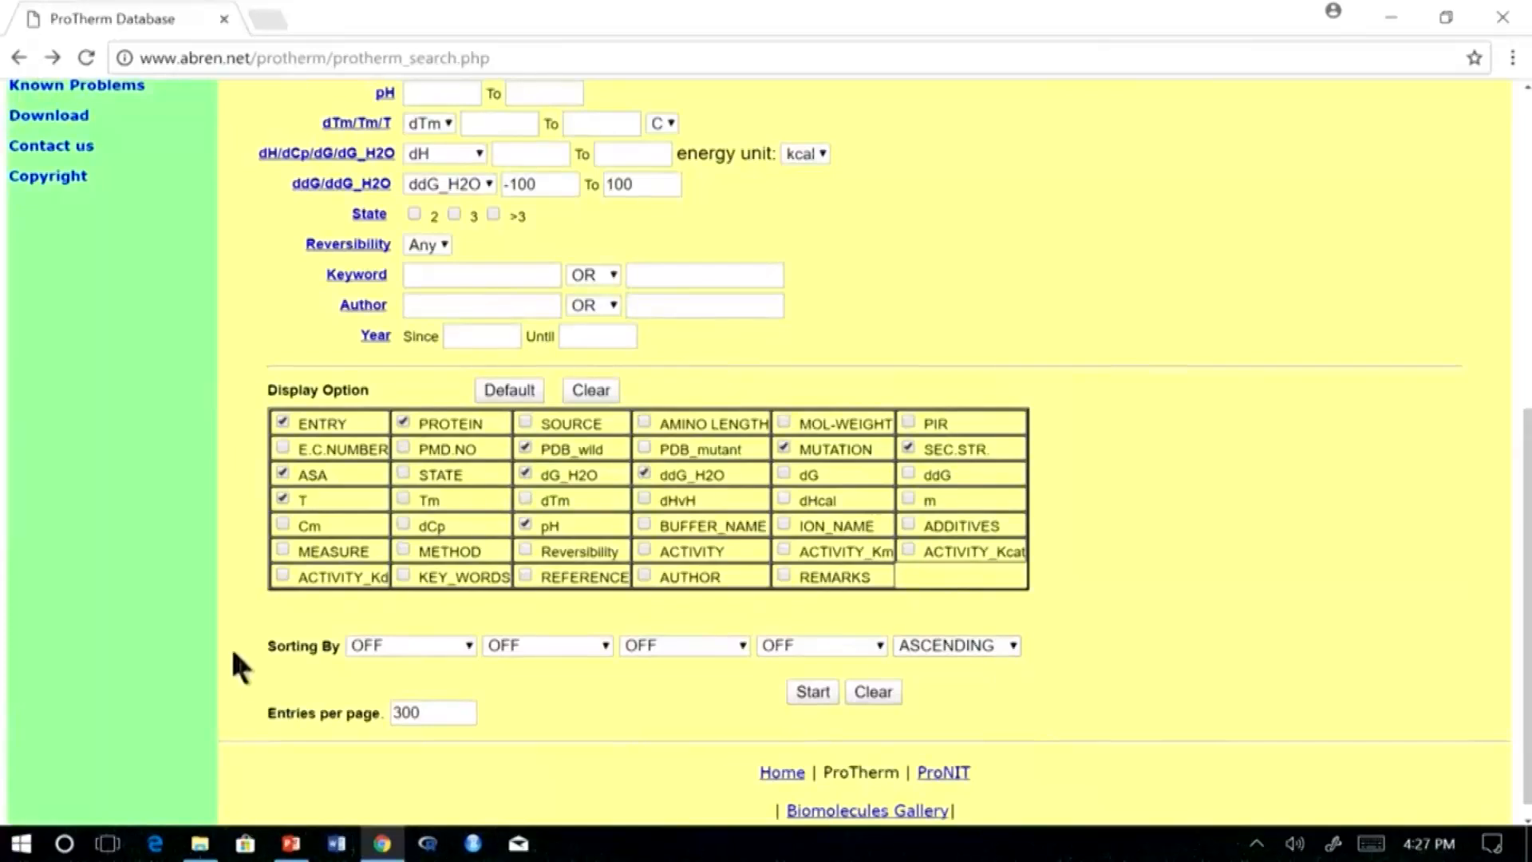
click(469, 647)
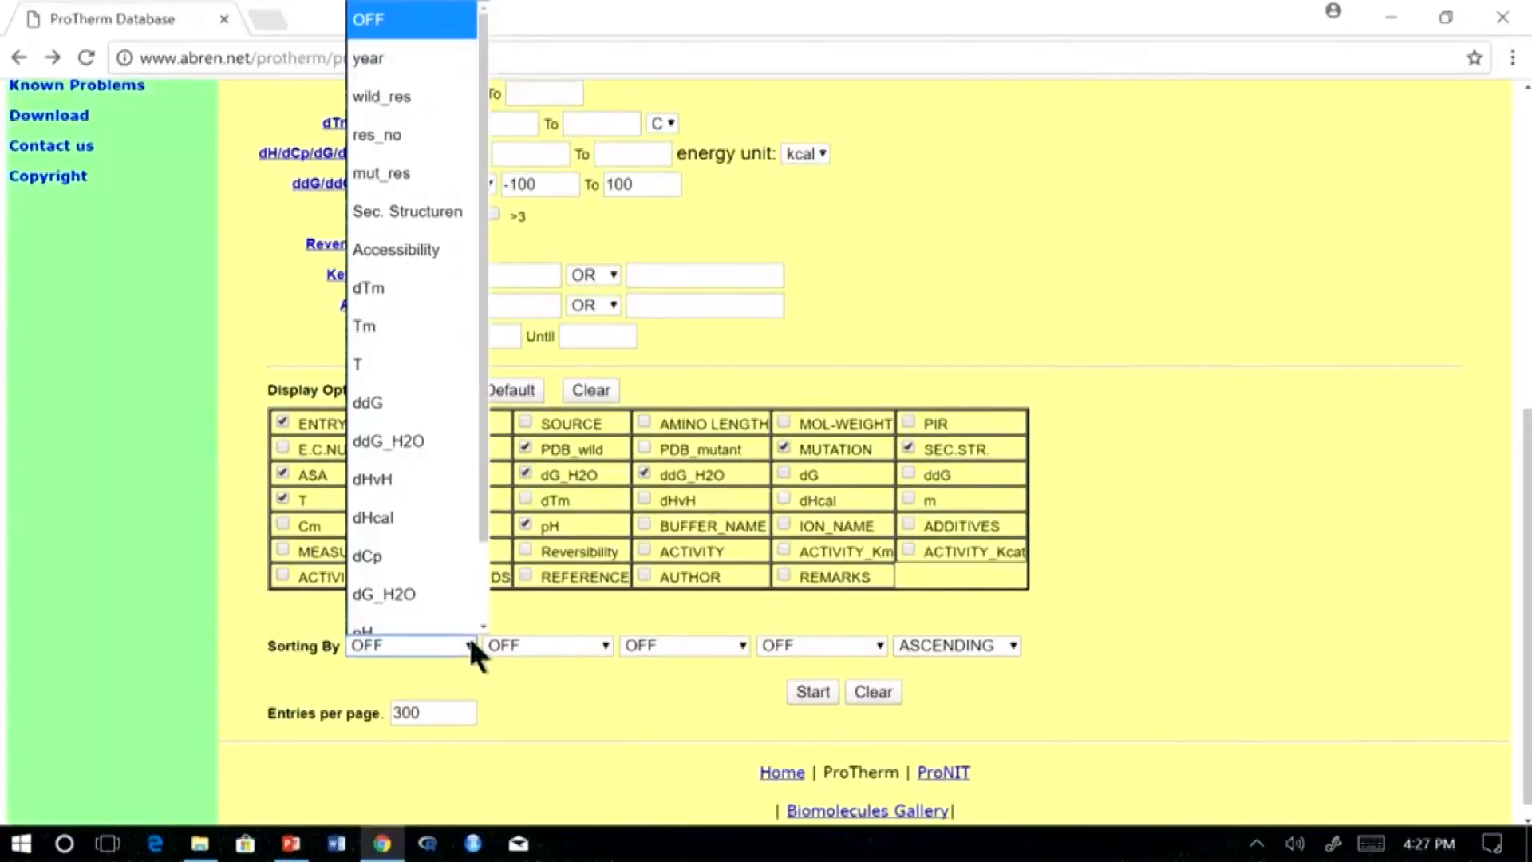
click(420, 83)
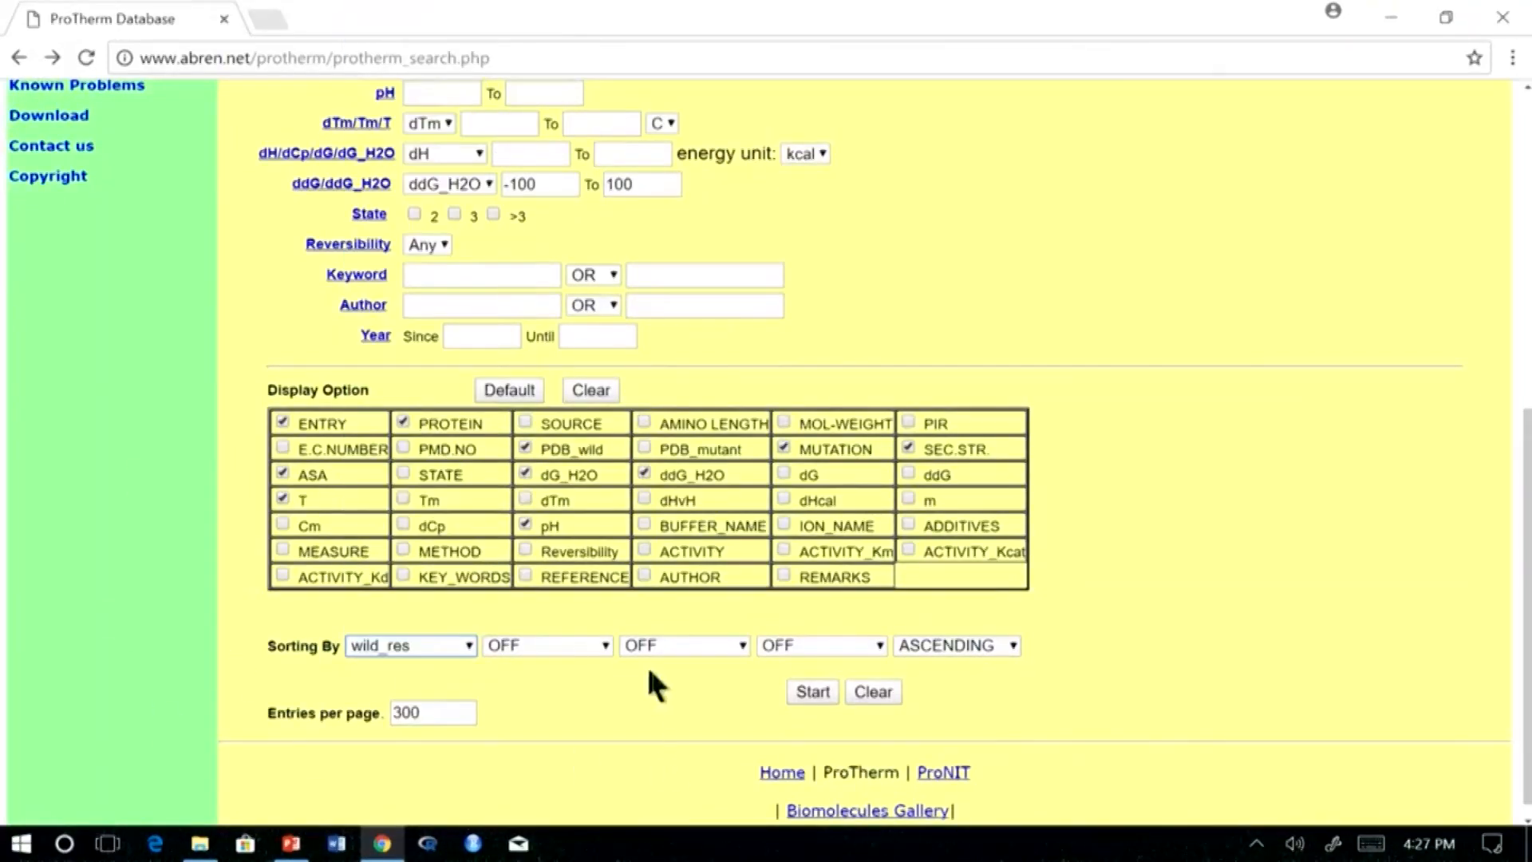
click(604, 643)
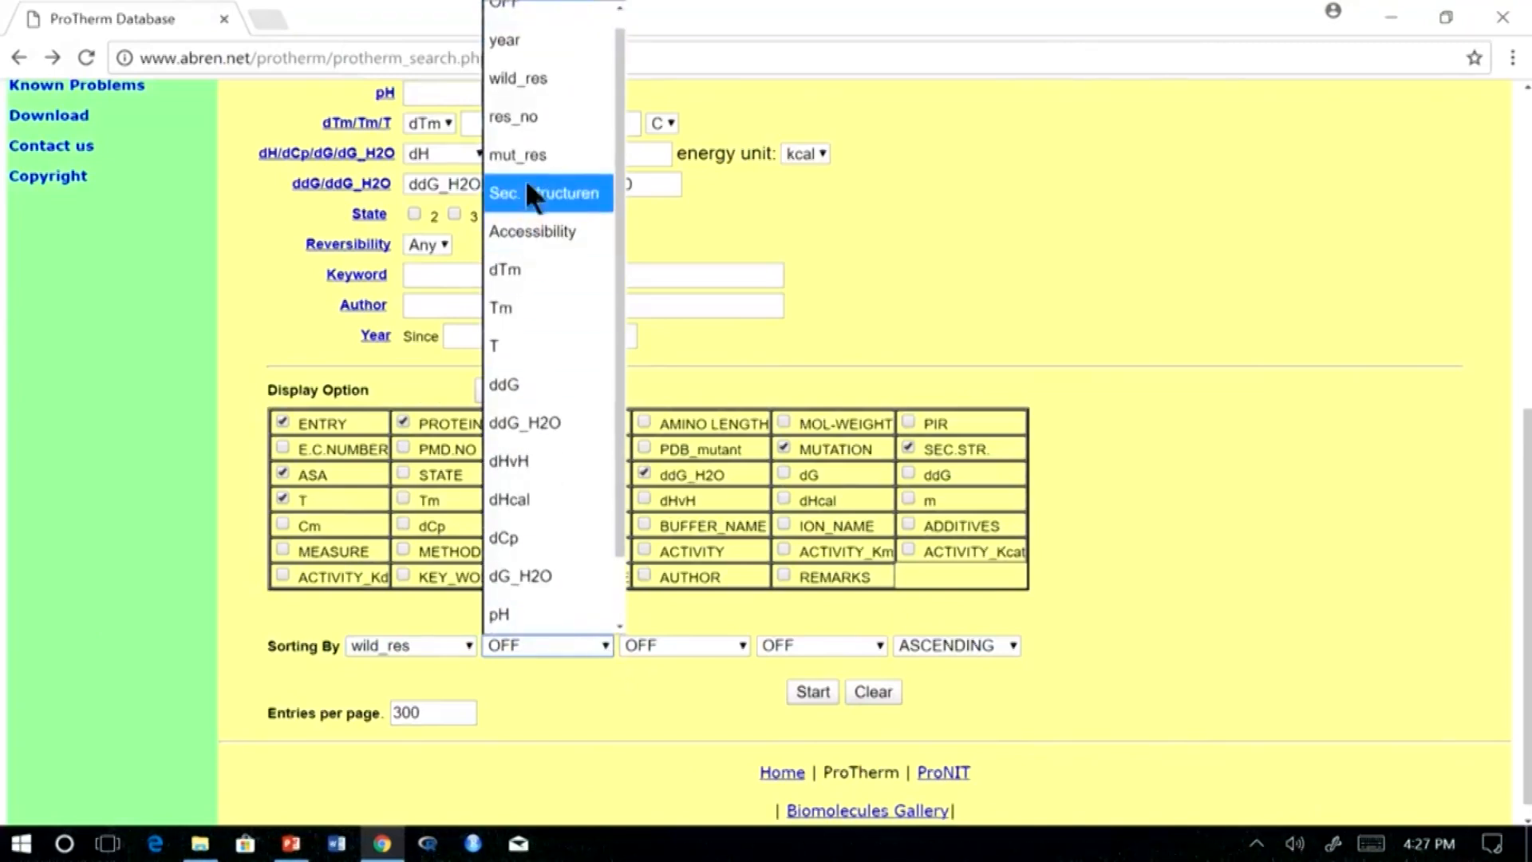
click(519, 155)
click(742, 645)
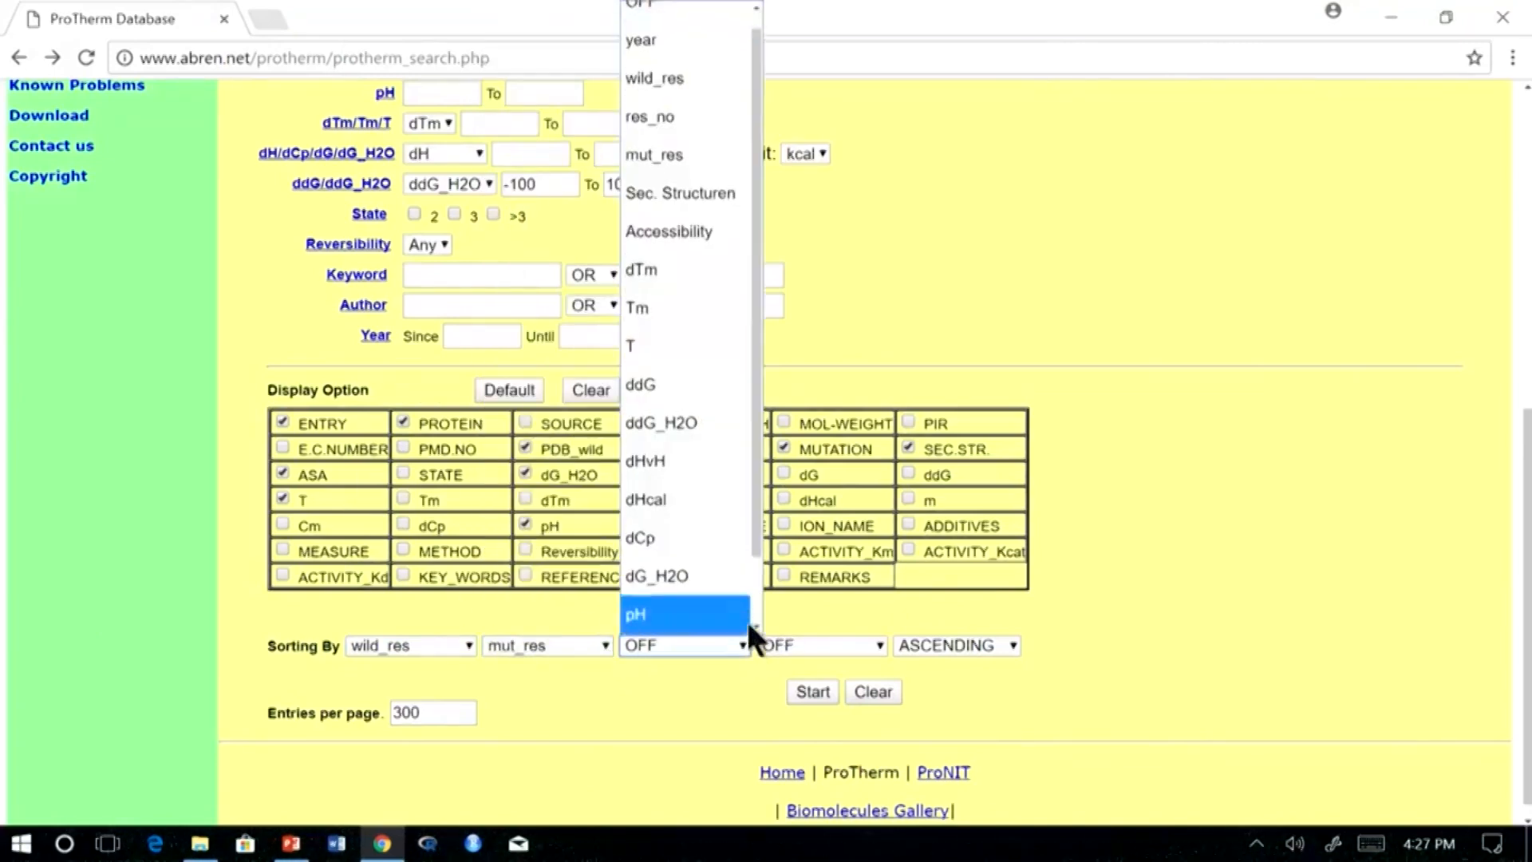
click(653, 116)
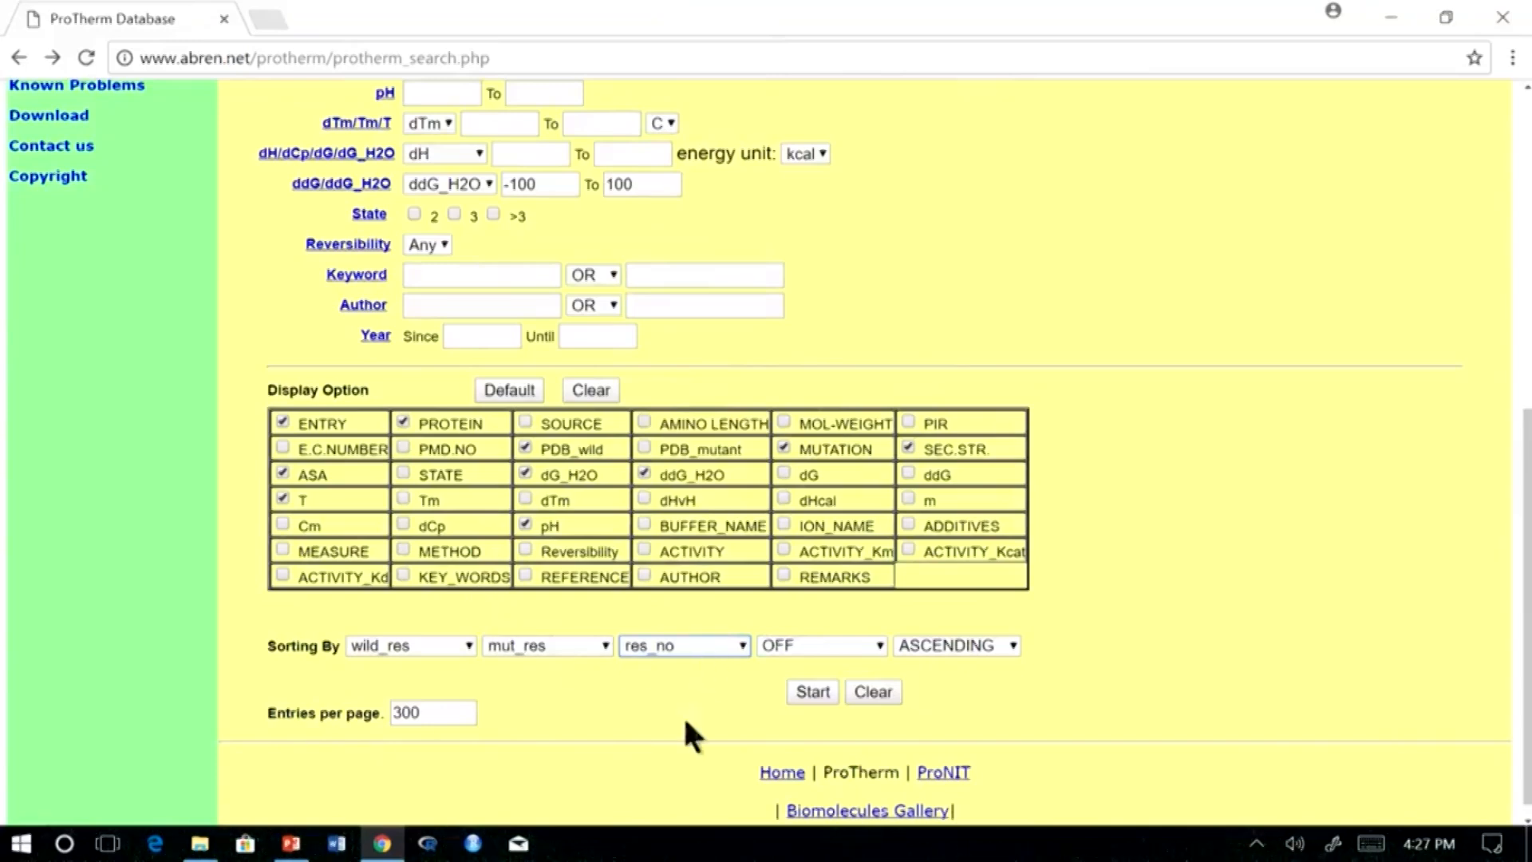
click(881, 646)
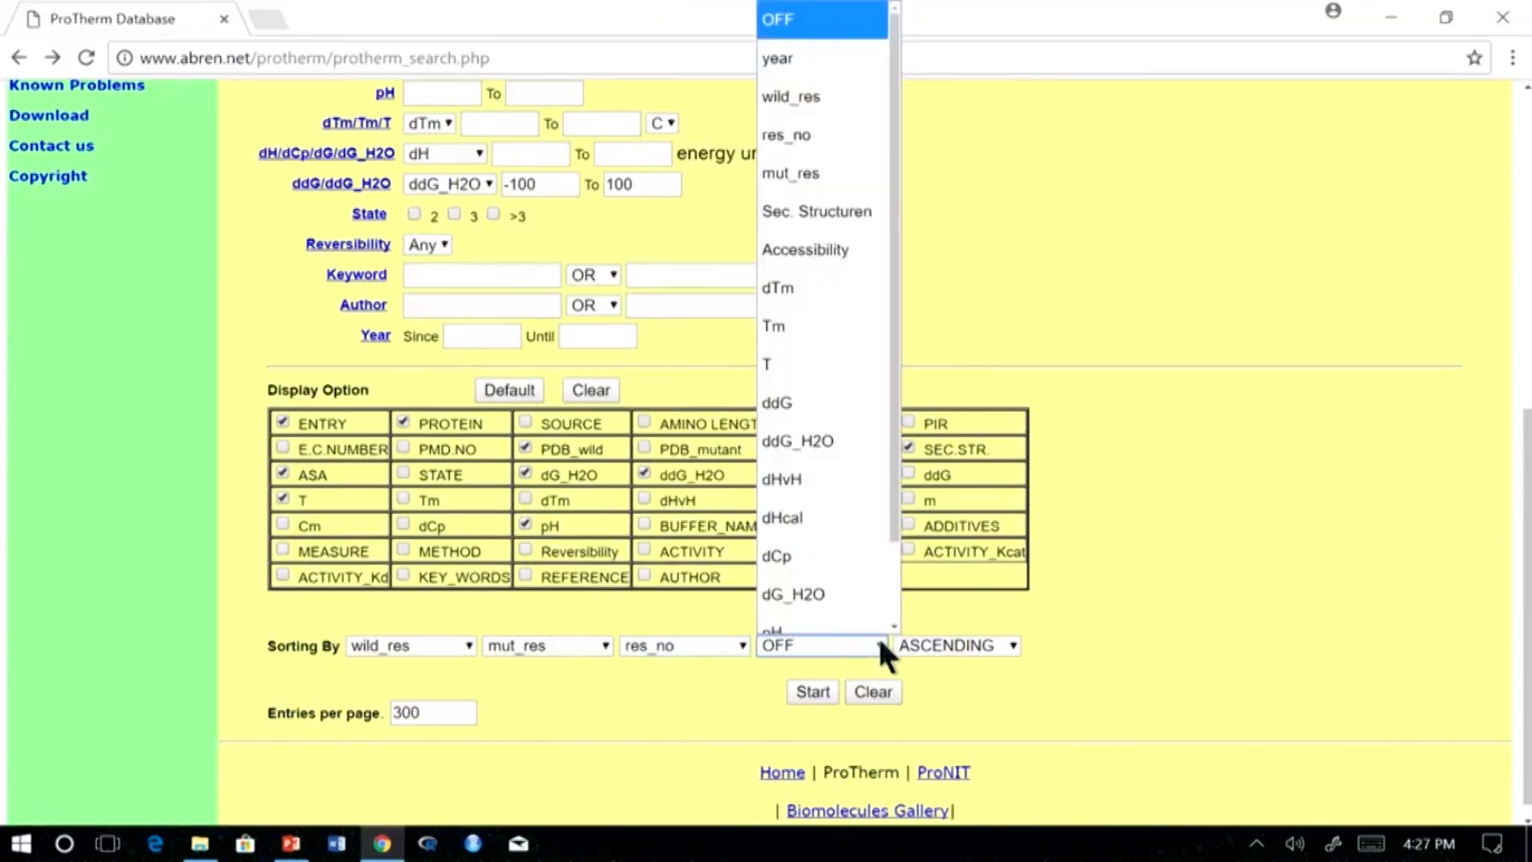
click(822, 423)
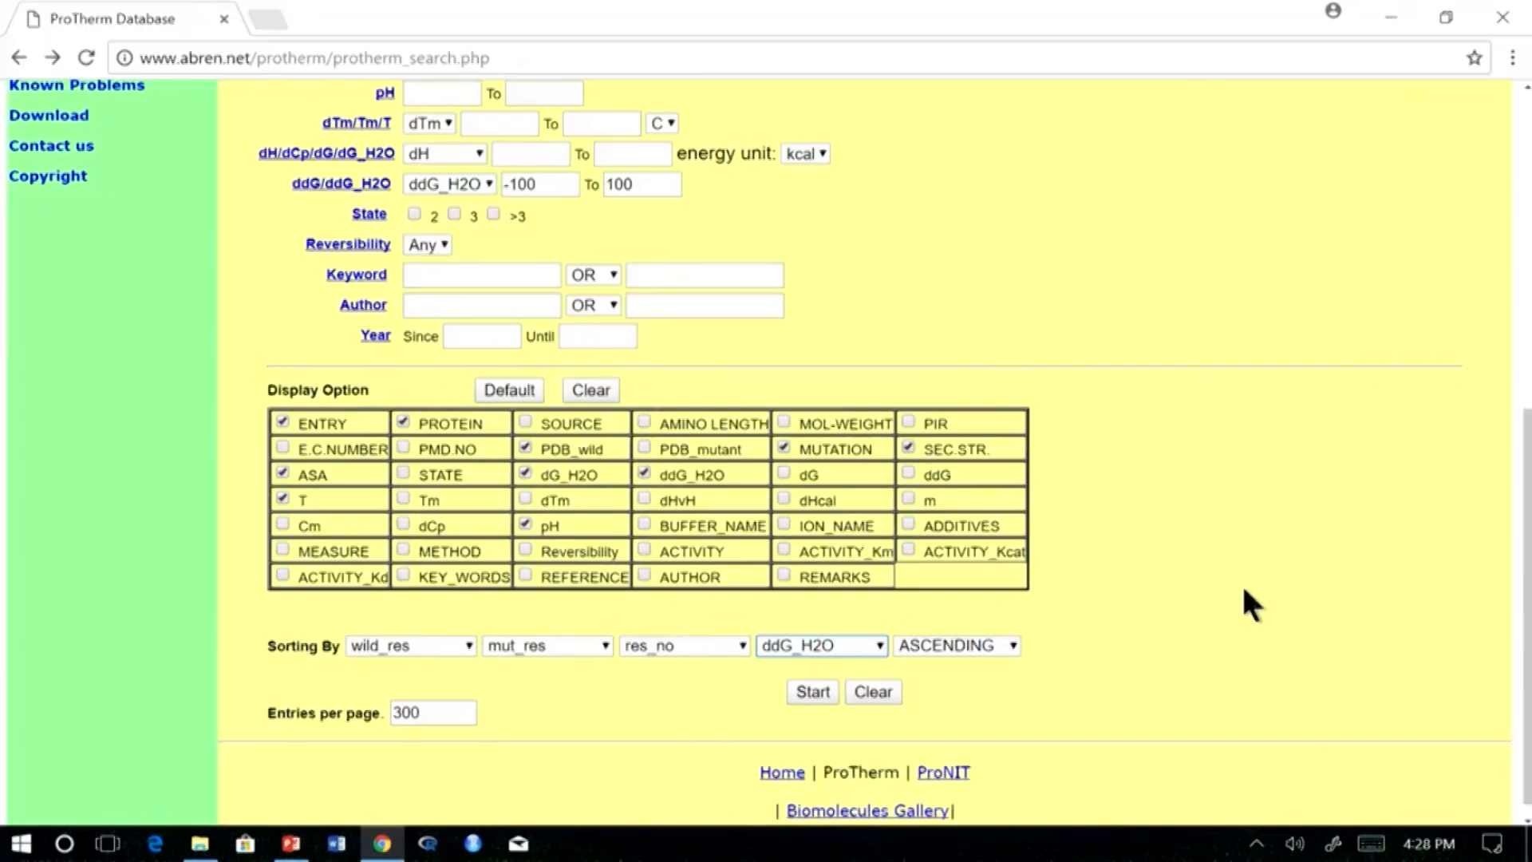
- Set the sort order to DESCENDING and run the search
click(1012, 644)
click(949, 711)
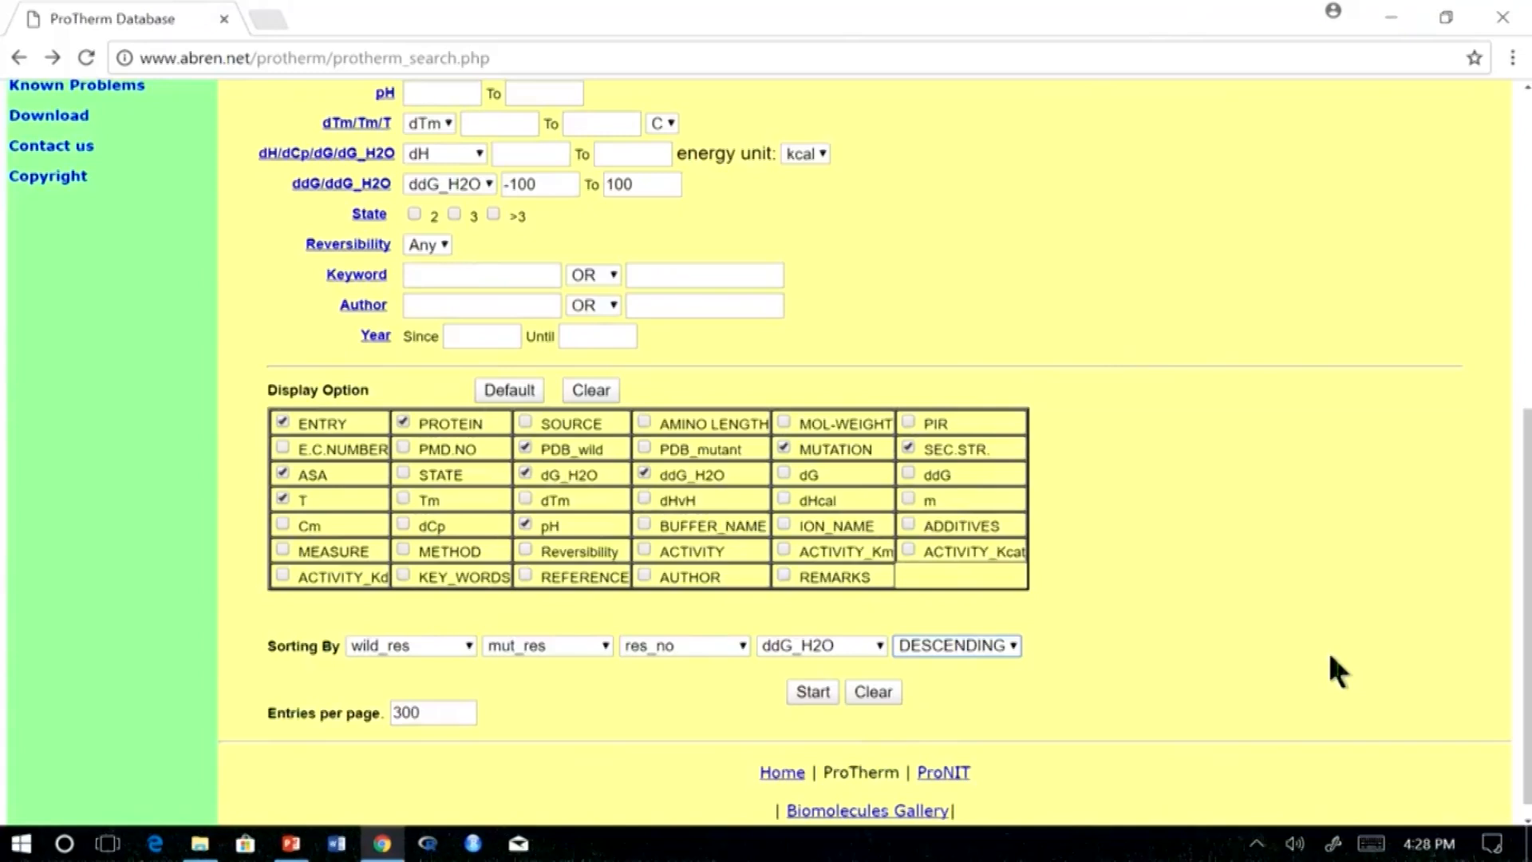
click(812, 691)
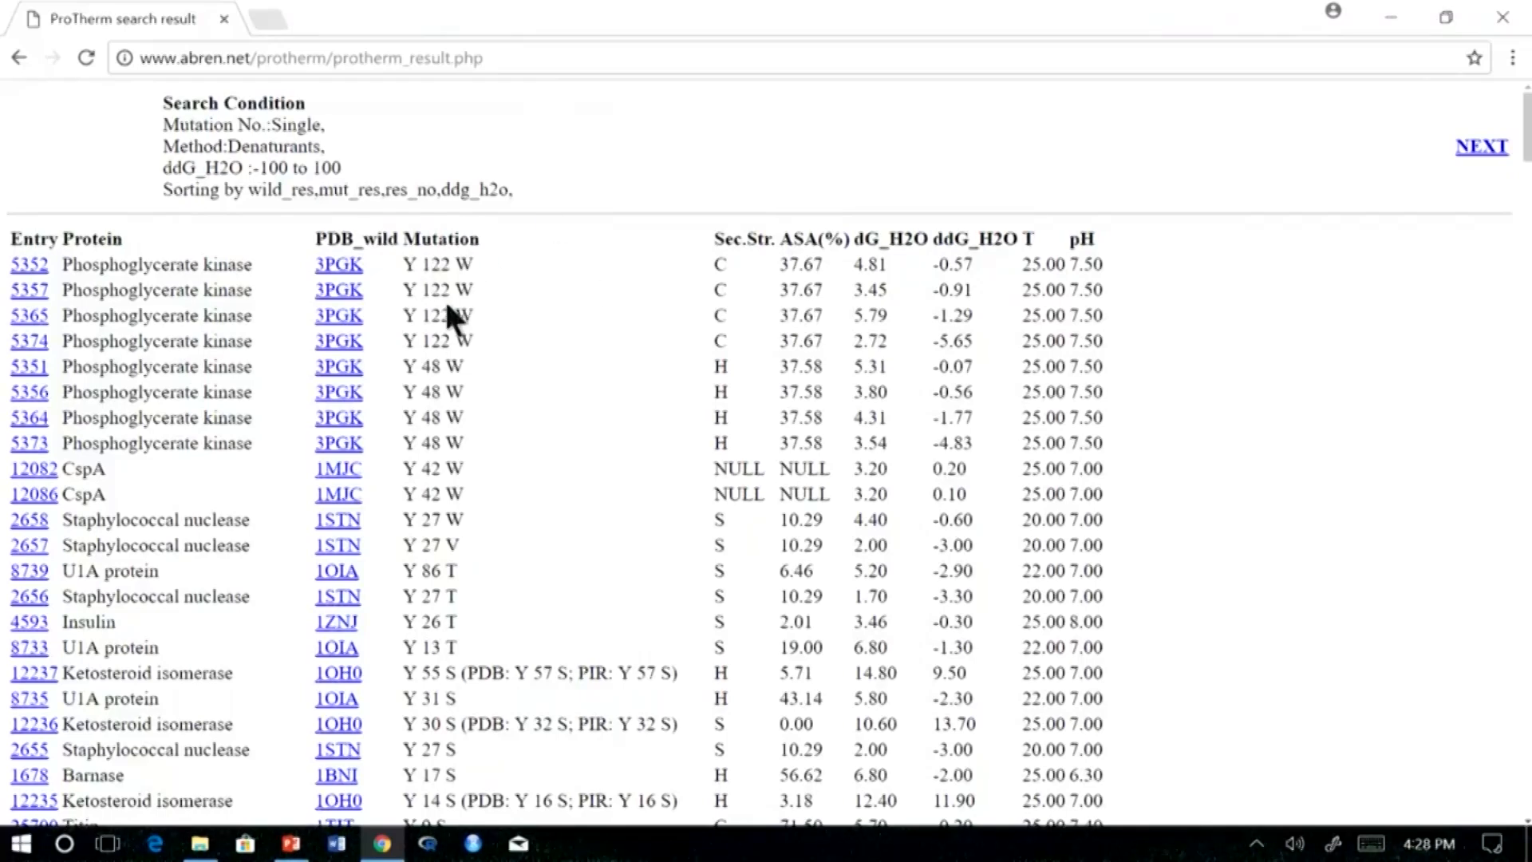
- Return to the form, set the sort order to ASCENDING and rerun the search
click(18, 58)
click(1009, 648)
click(1010, 679)
click(807, 692)
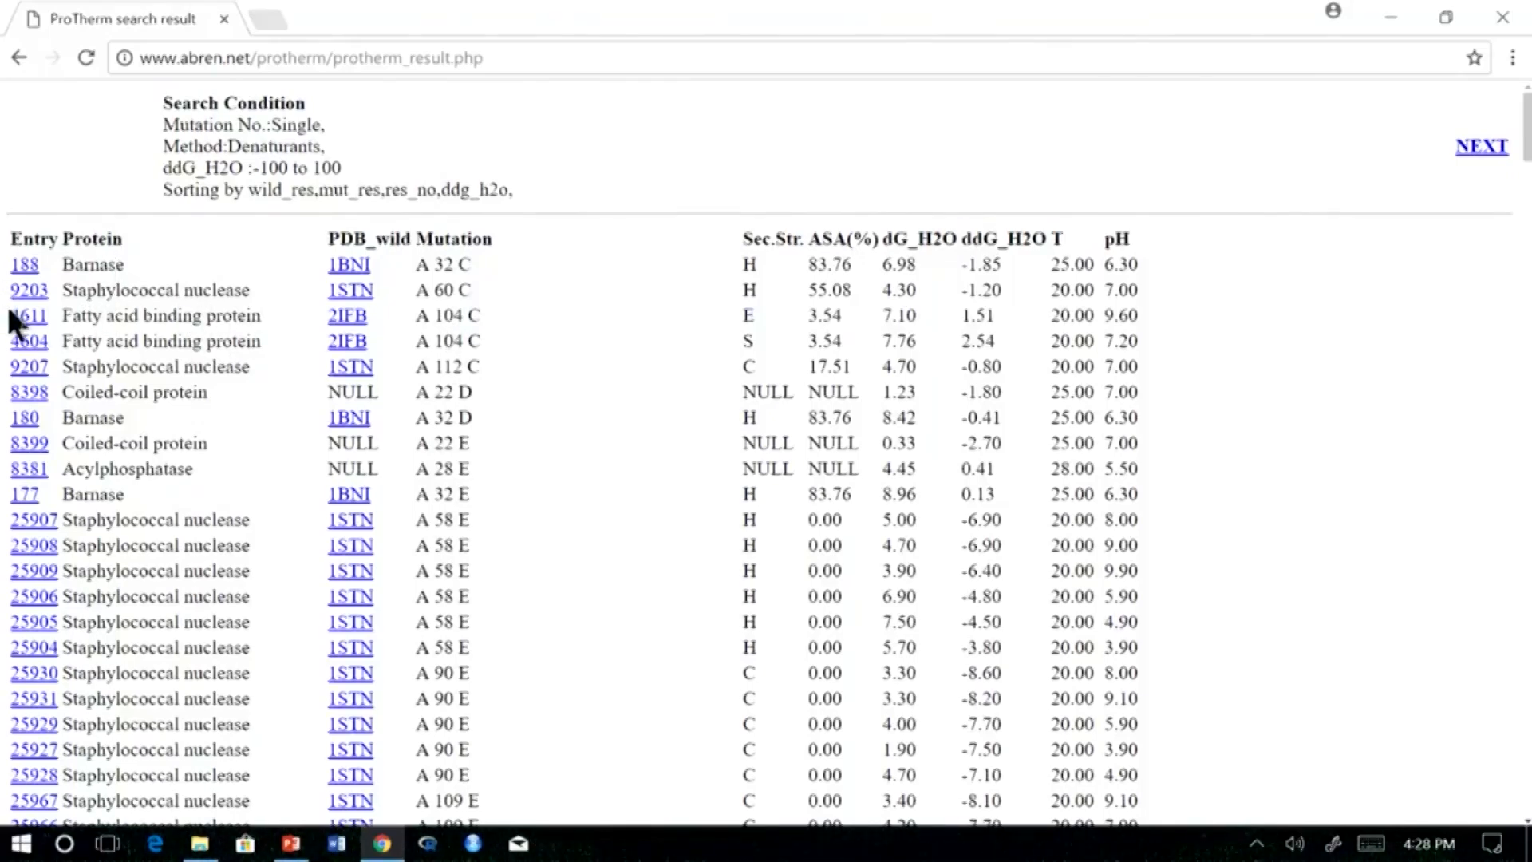
- Compare the two A 104 C entries of Fatty acid binding protein and look through the sorted list to its end
drag(8, 311, 439, 348)
click(498, 340)
scroll(1161, 498, down, 6)
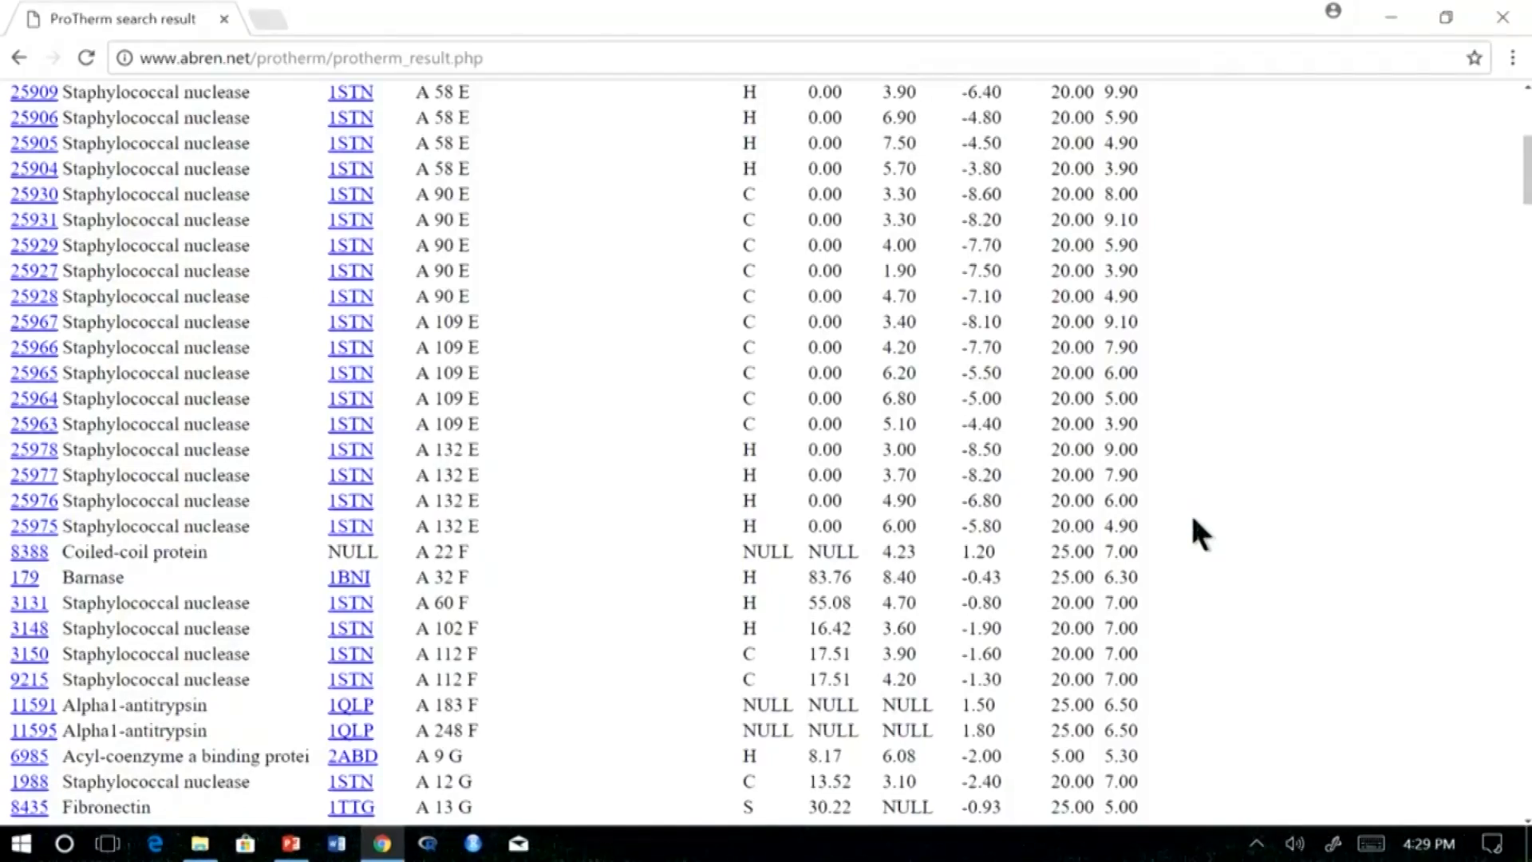
scroll(1228, 577, up, 6)
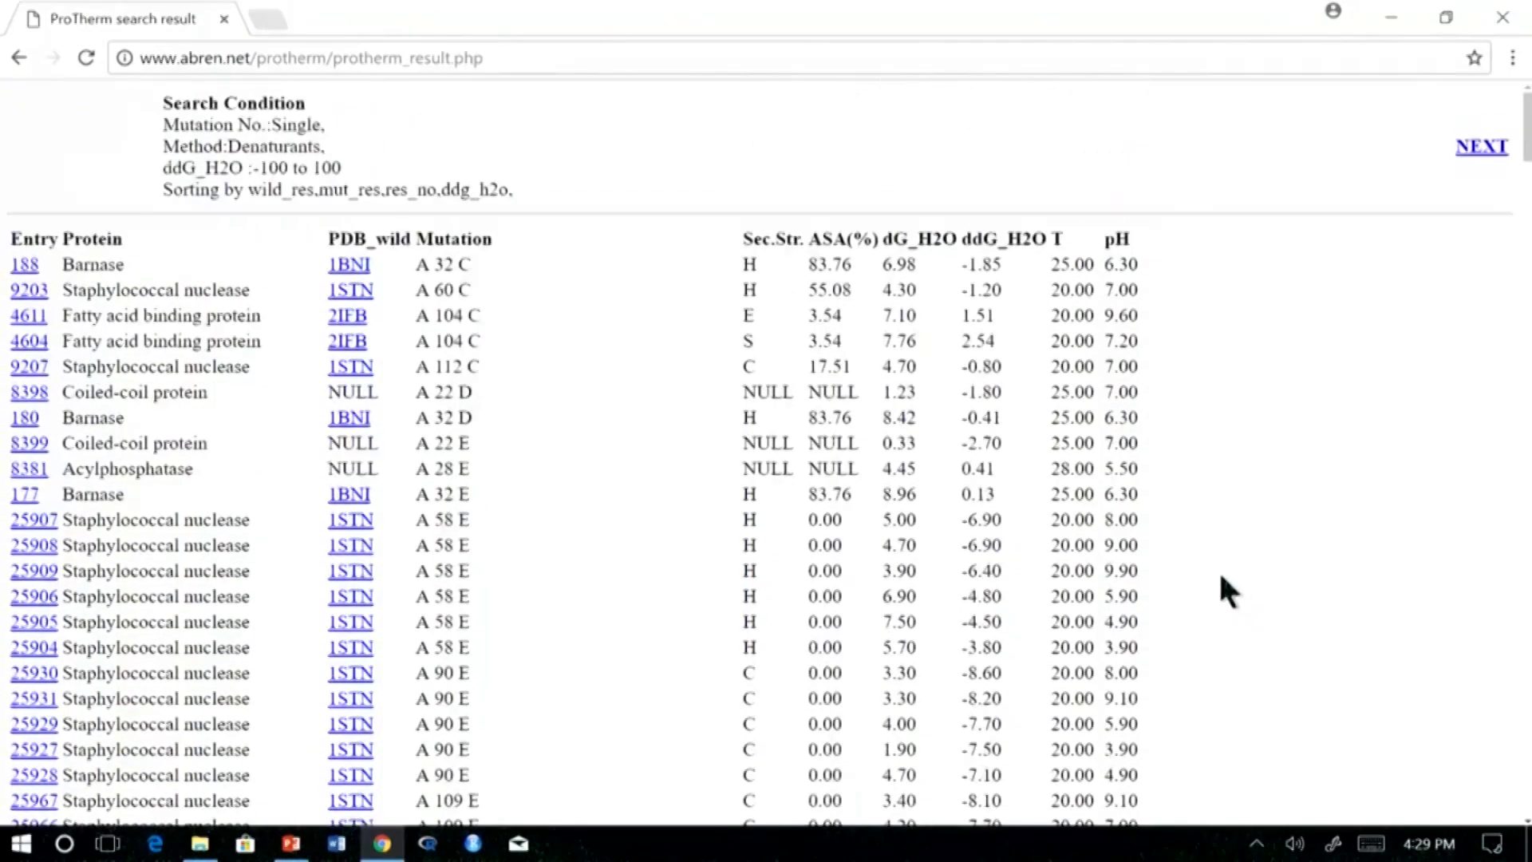
drag(1527, 128, 1523, 818)
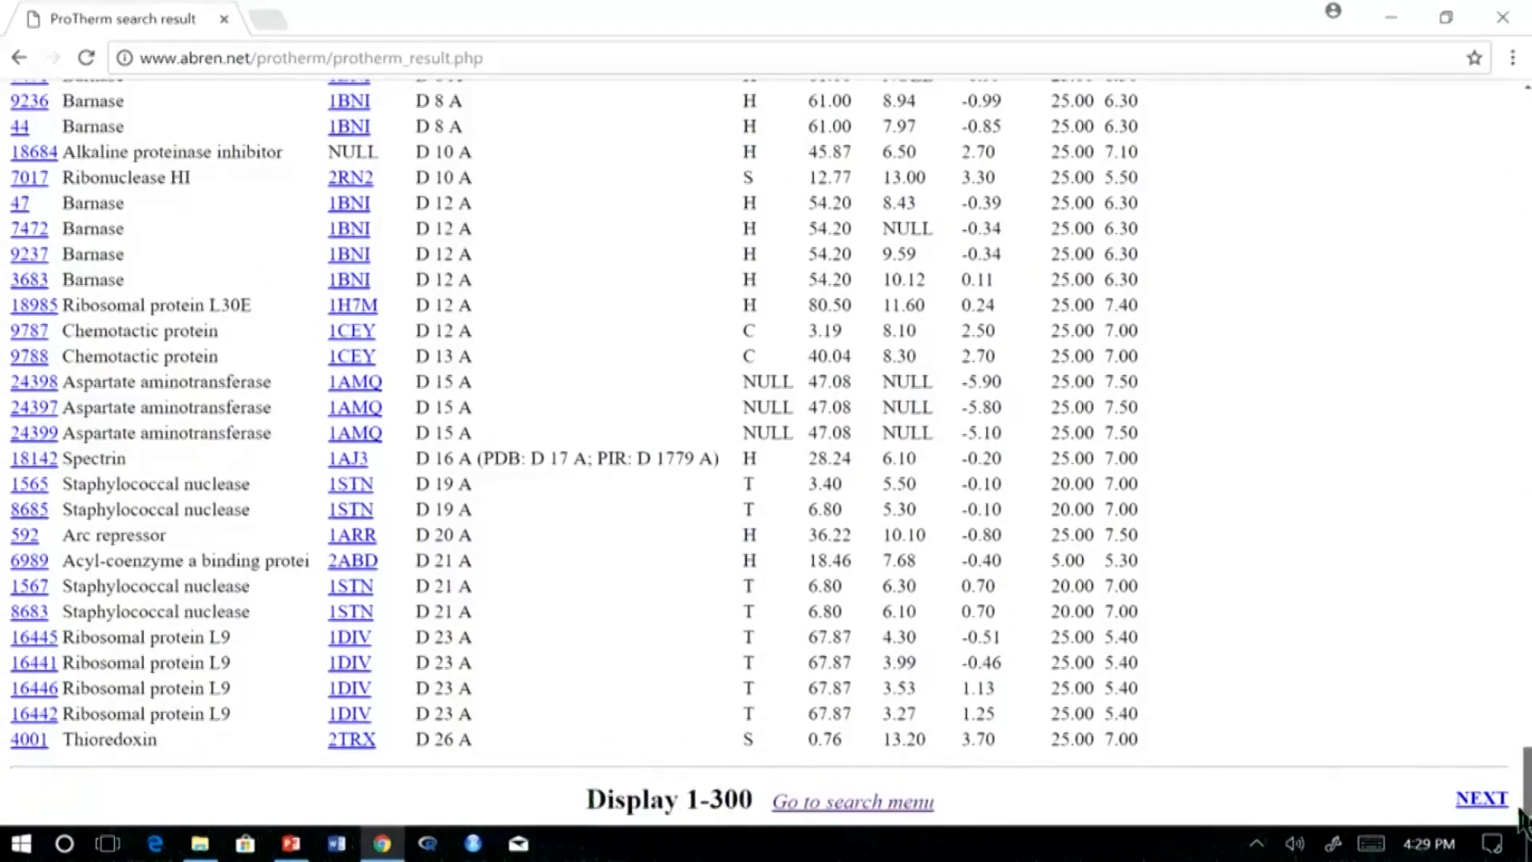
drag(1520, 808, 1522, 138)
- Return to the form, set the entries per page to 3000, and rerun the search to check the longer list
click(19, 57)
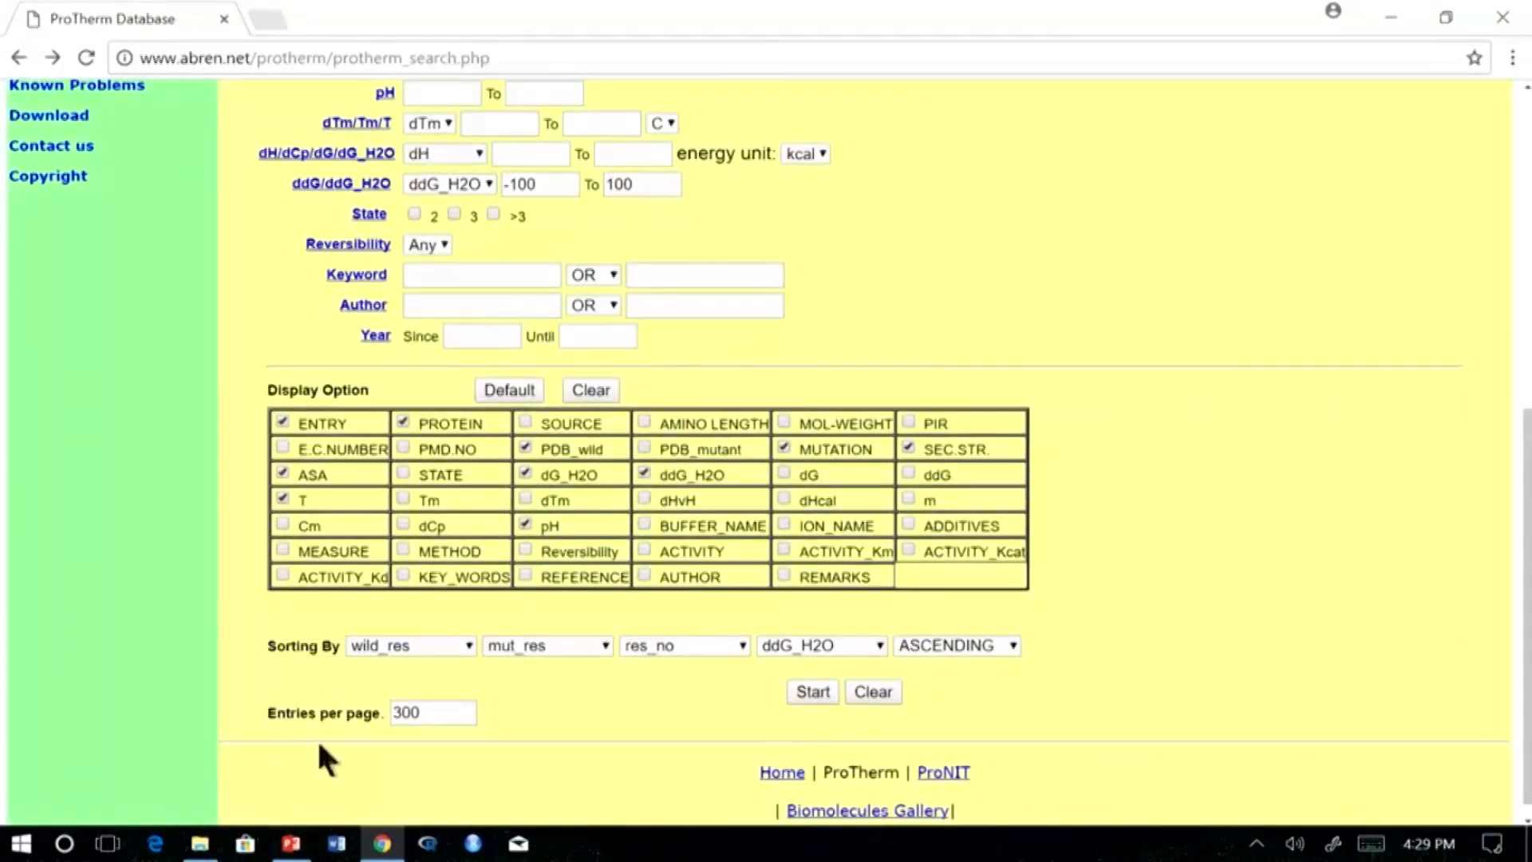
click(431, 711)
text(0)
click(811, 693)
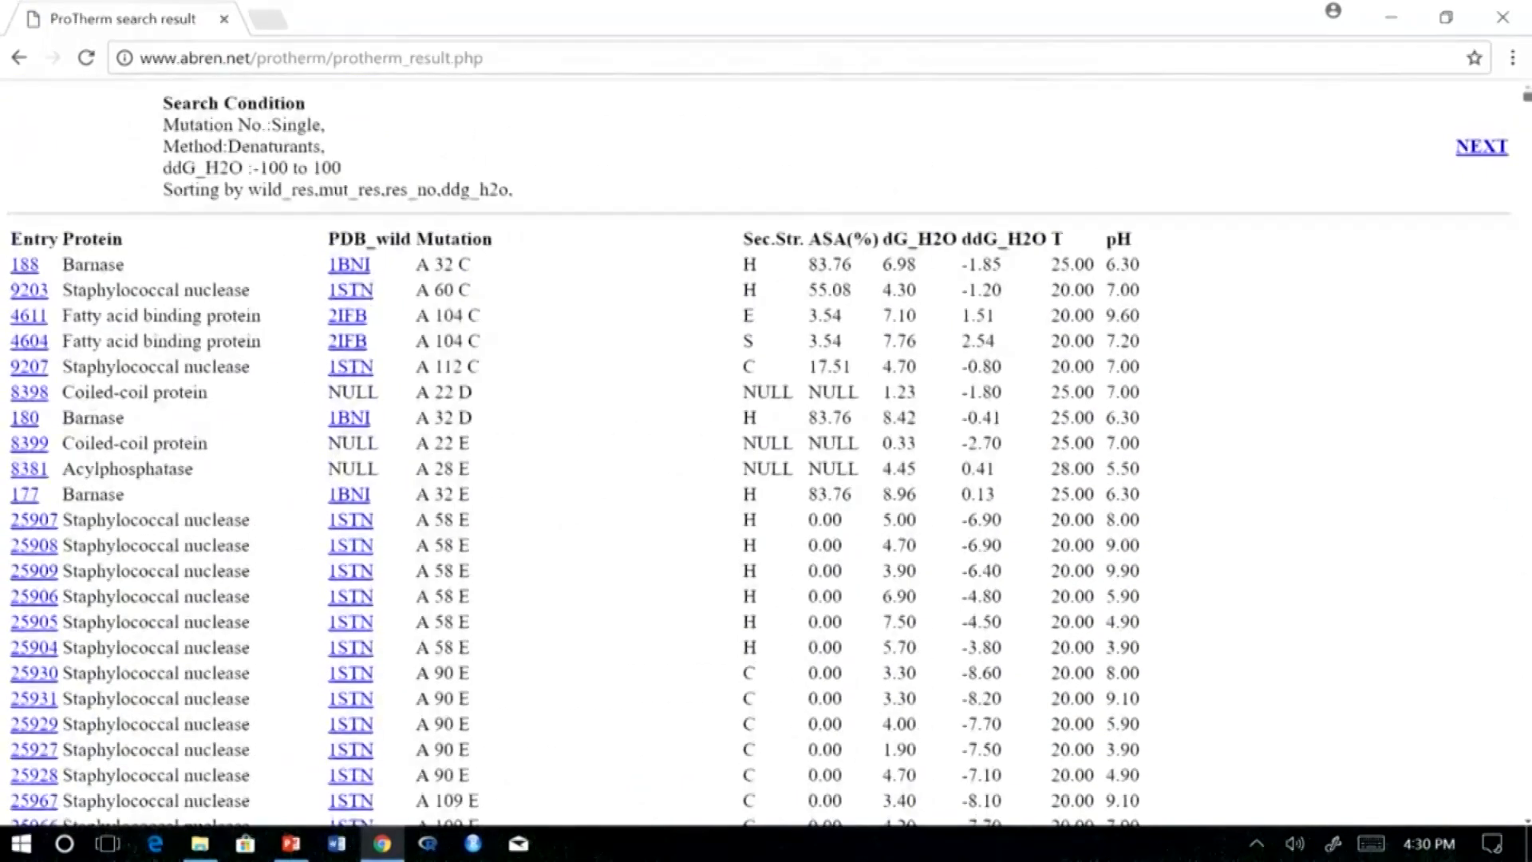
key(End)
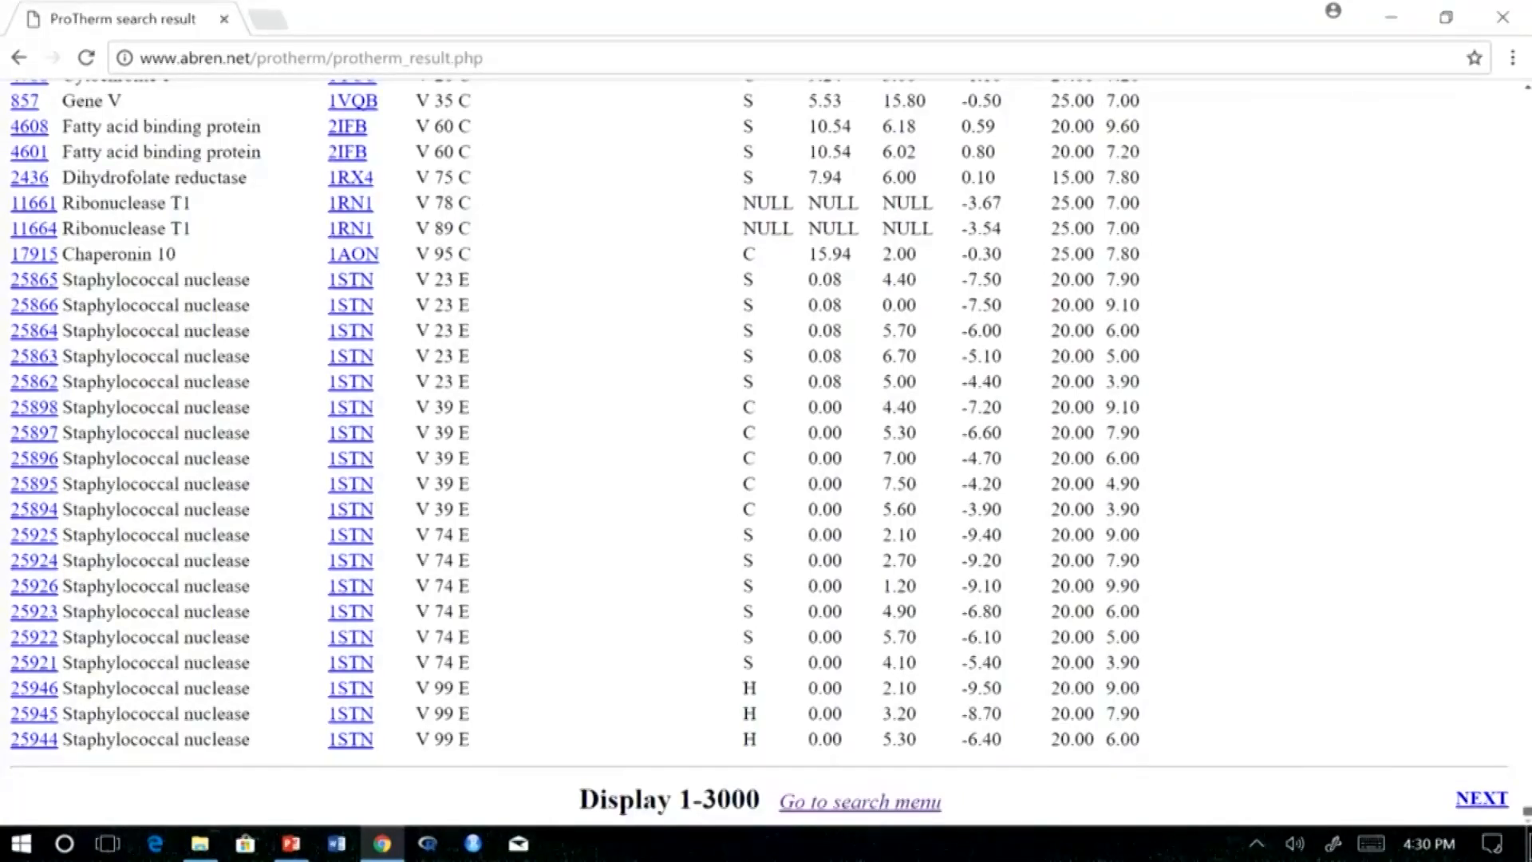
key(Home)
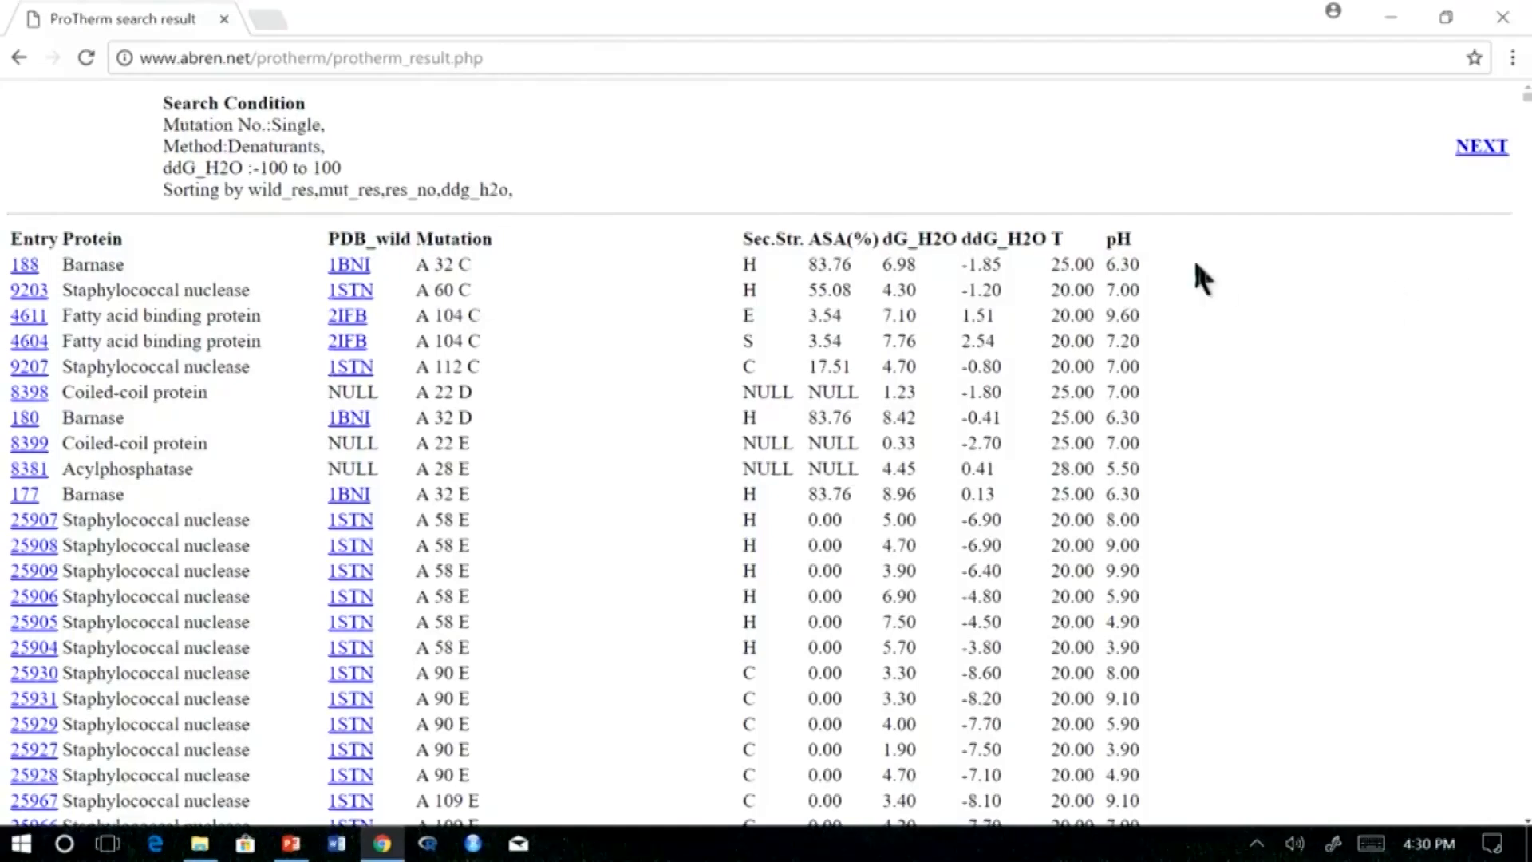
- Add PDB_mutant and REFERENCE to the display options, rerun the search, and return to the form
click(11, 63)
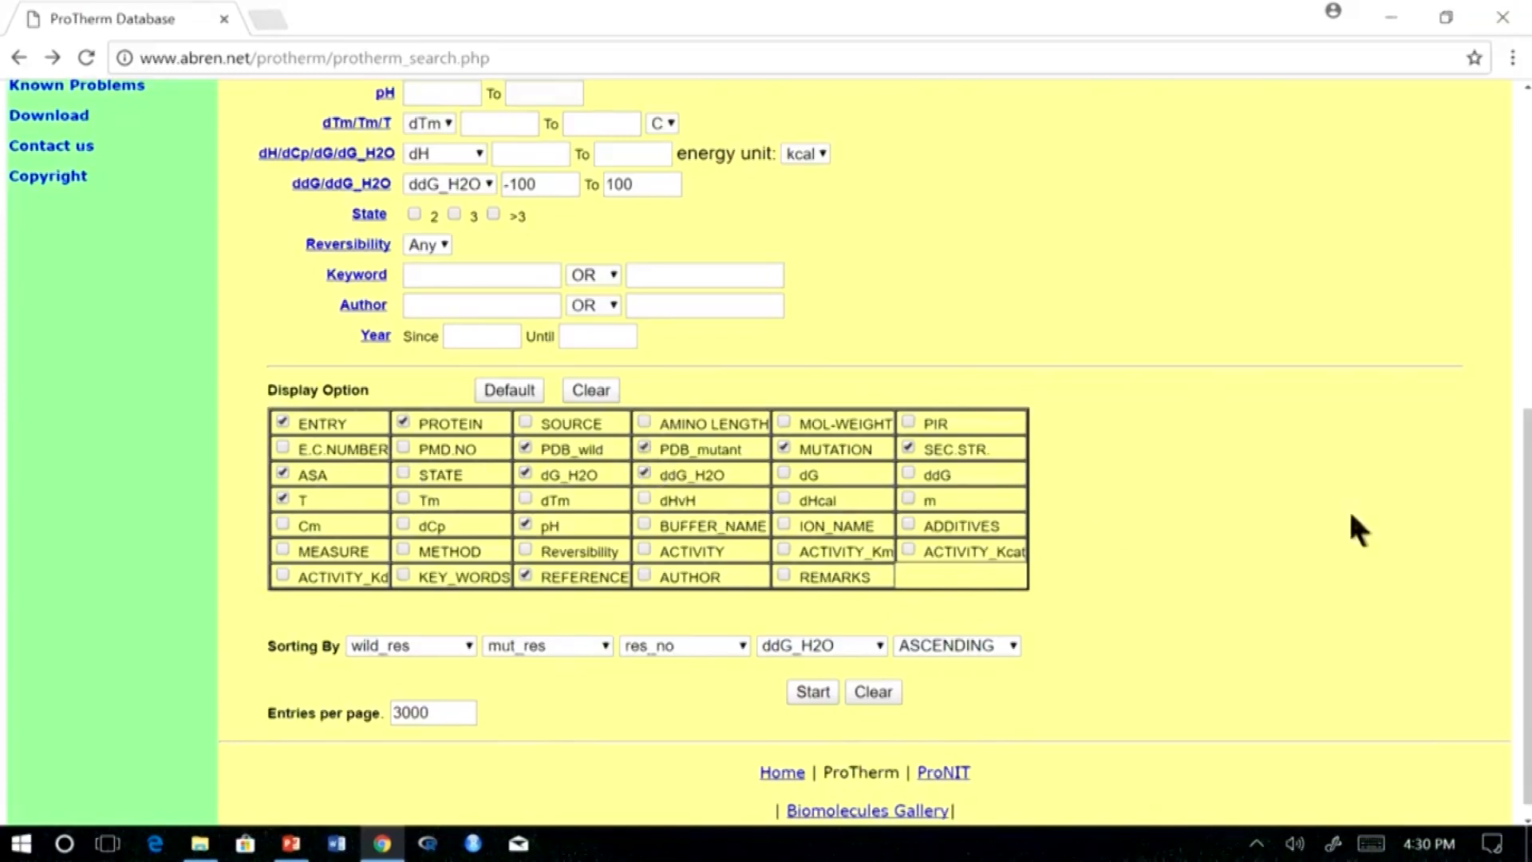
click(830, 689)
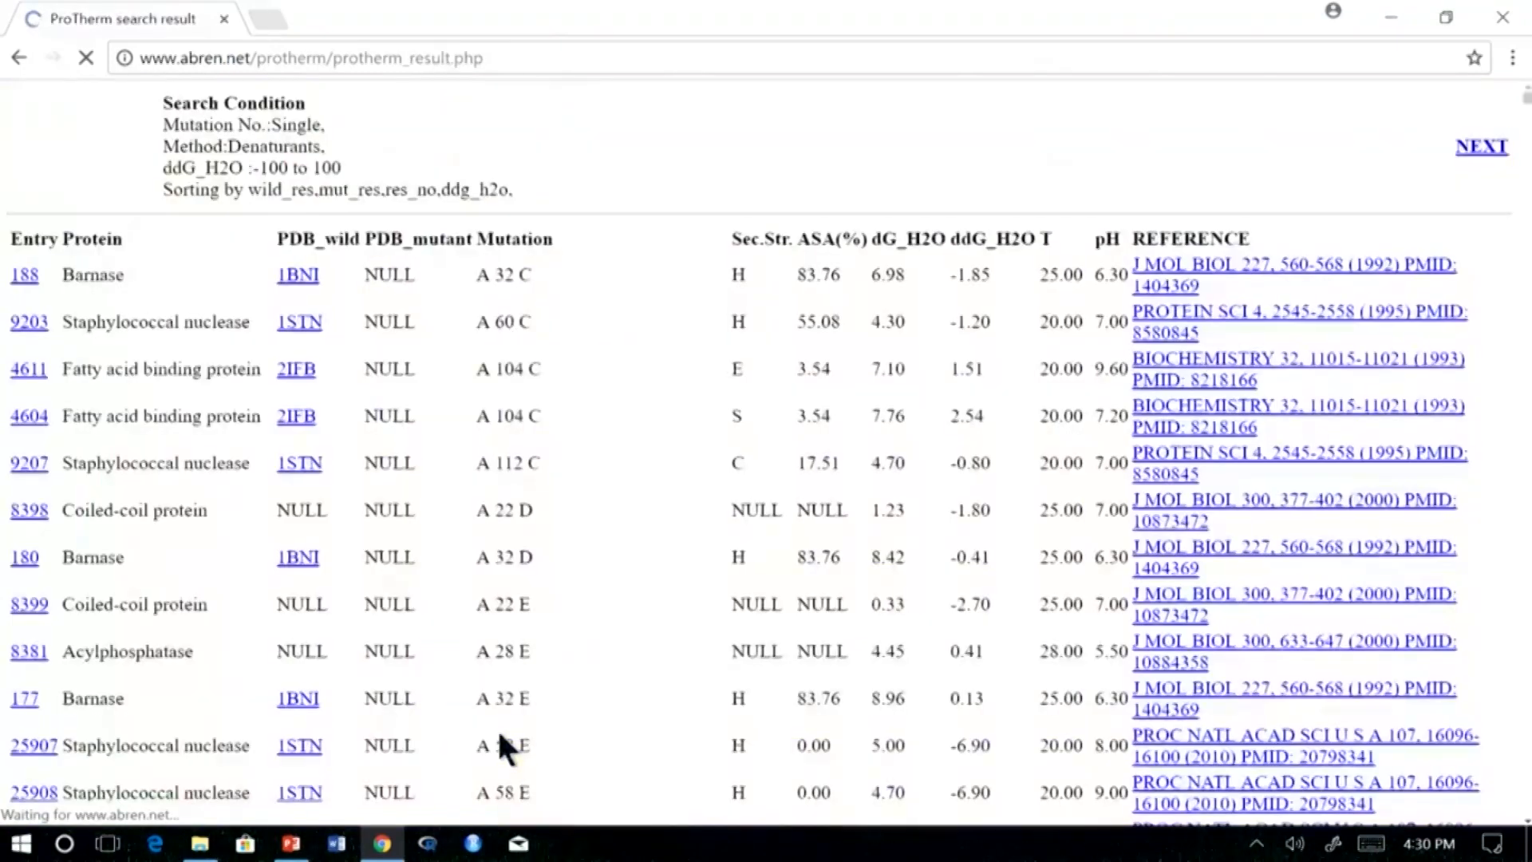
click(20, 58)
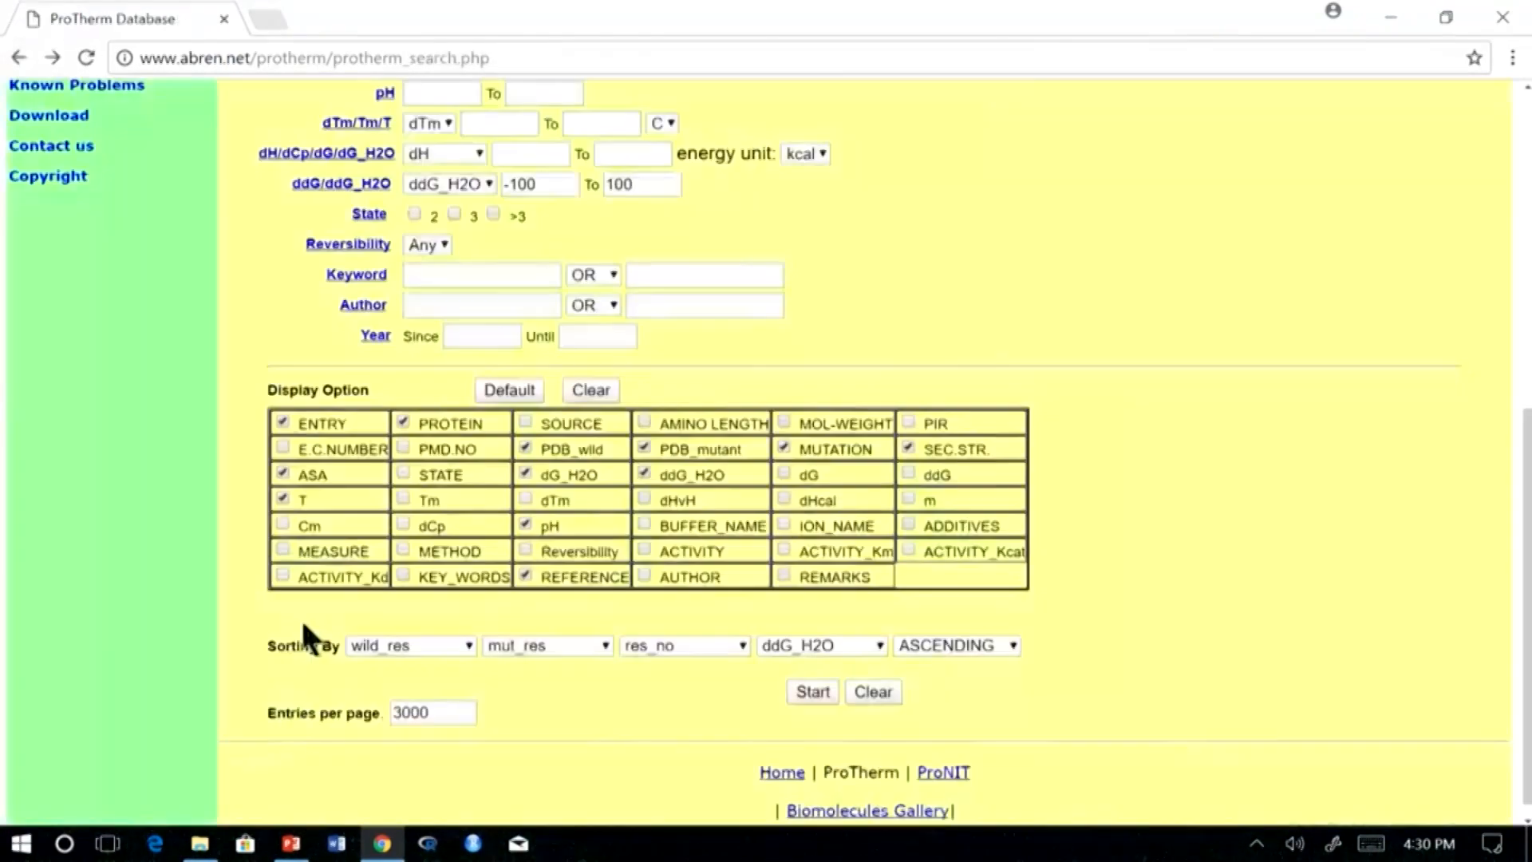
- Set the entries per page to 300, rerun the search, and look through the results for entries with a mutant PDB code
key(BackSpace)
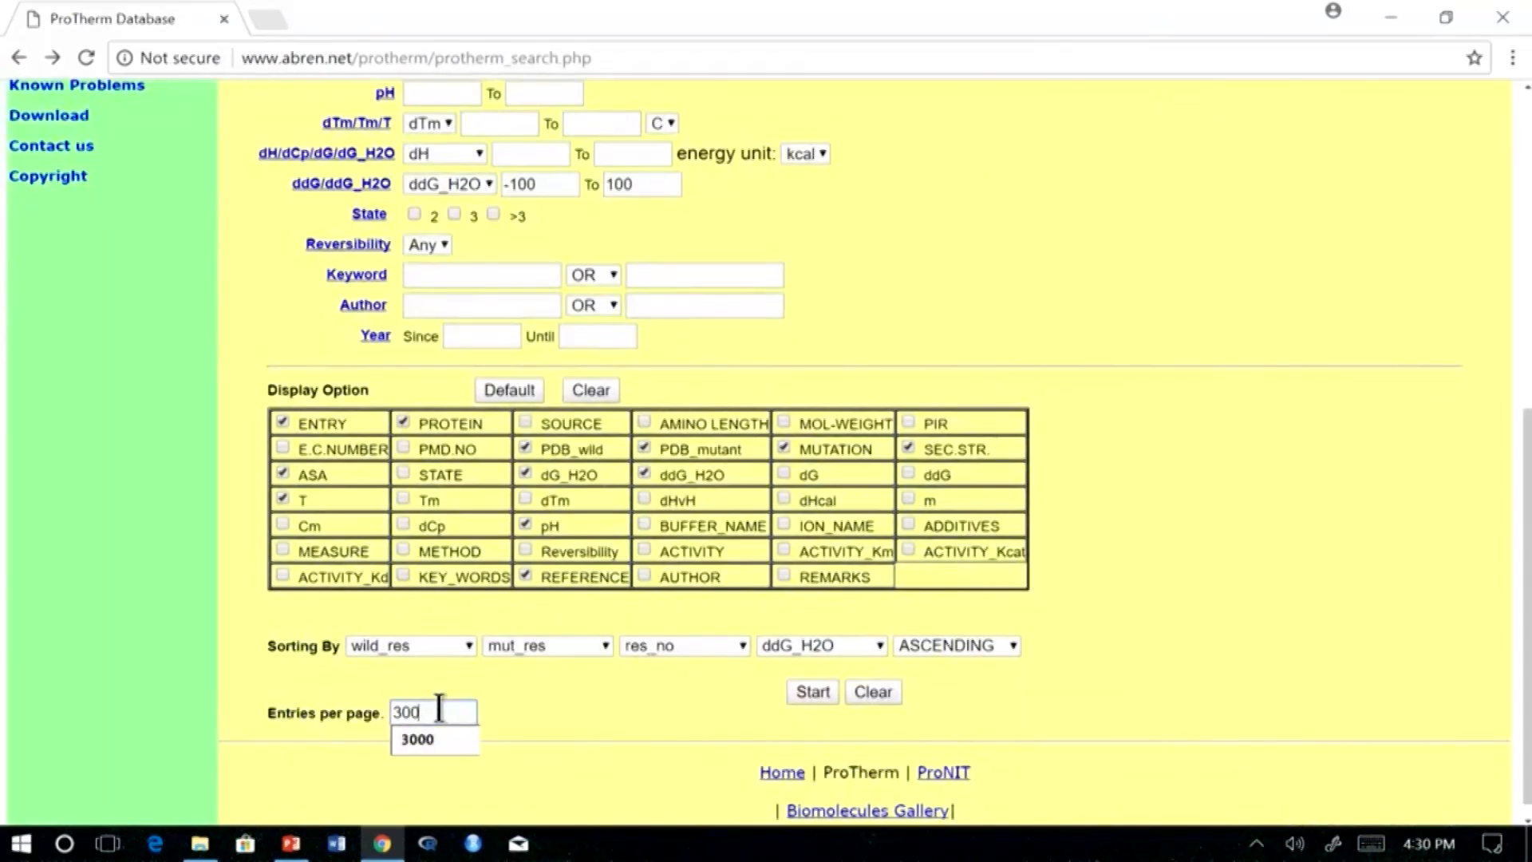
click(807, 693)
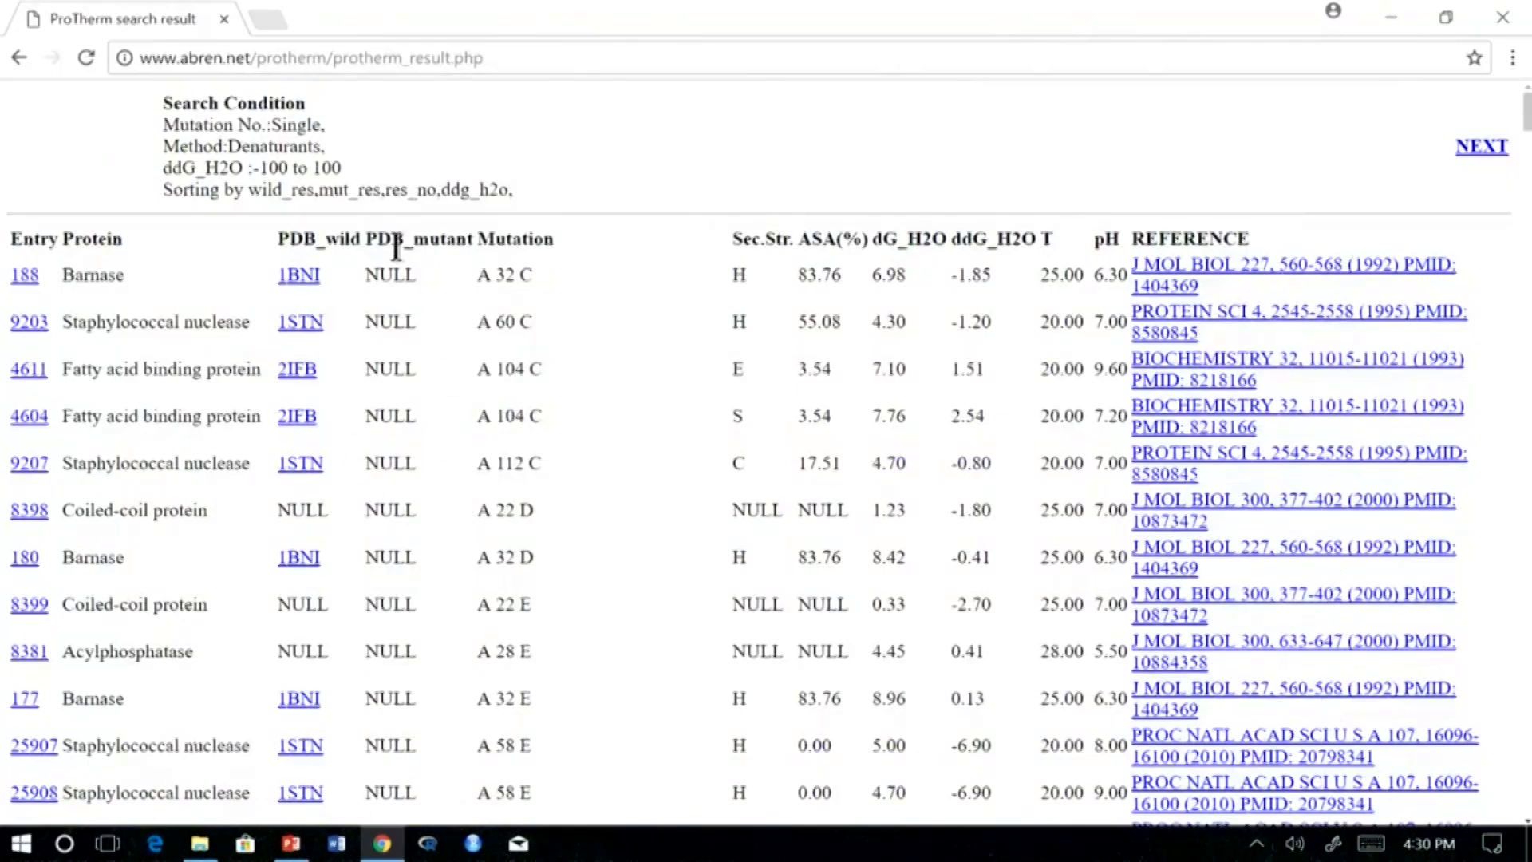
scroll(431, 436, down, 20)
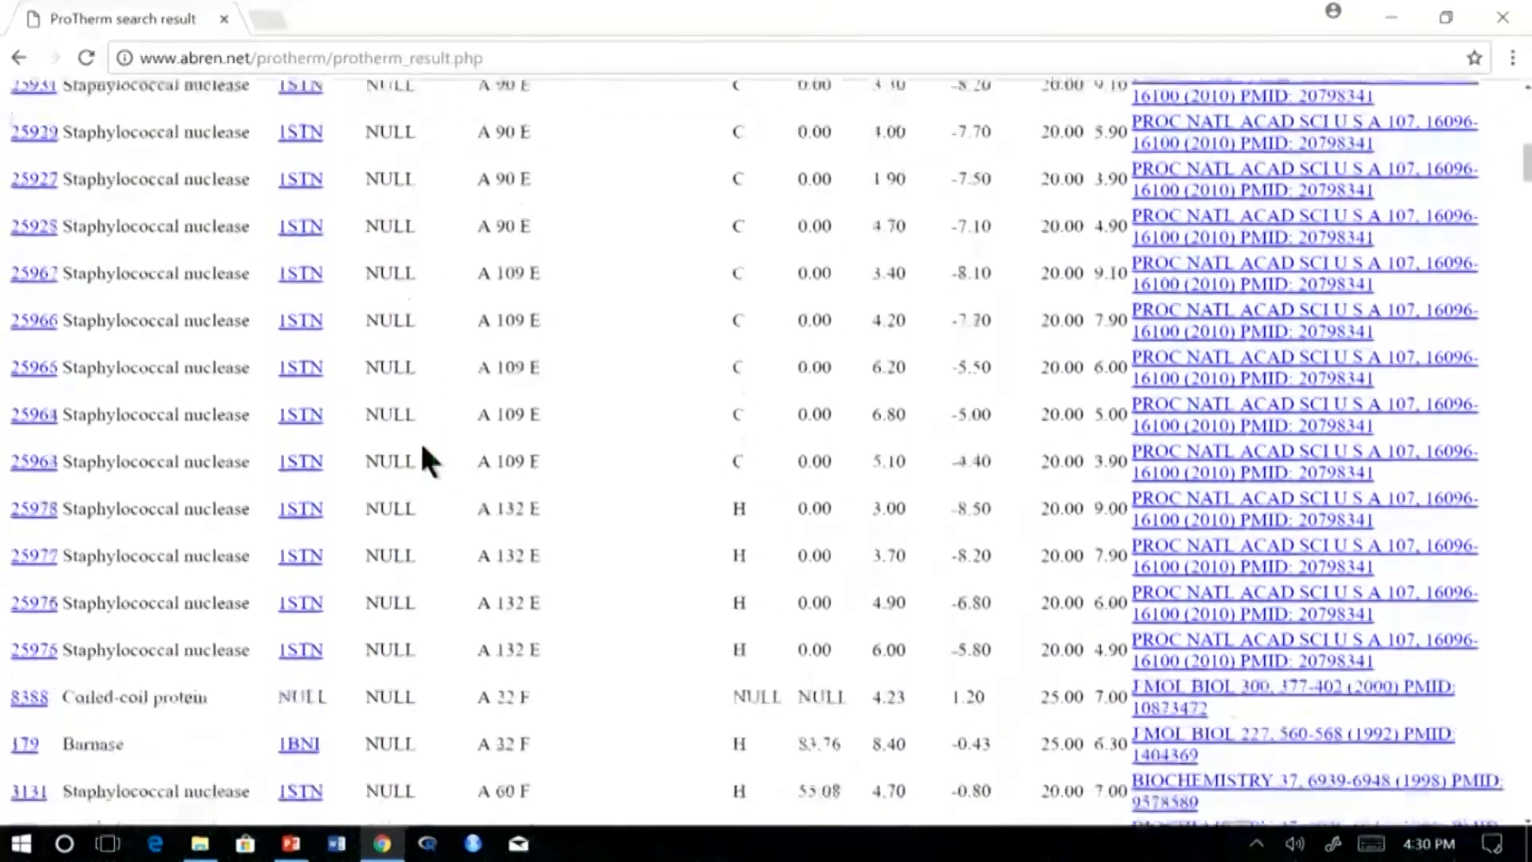
scroll(424, 451, down, 20)
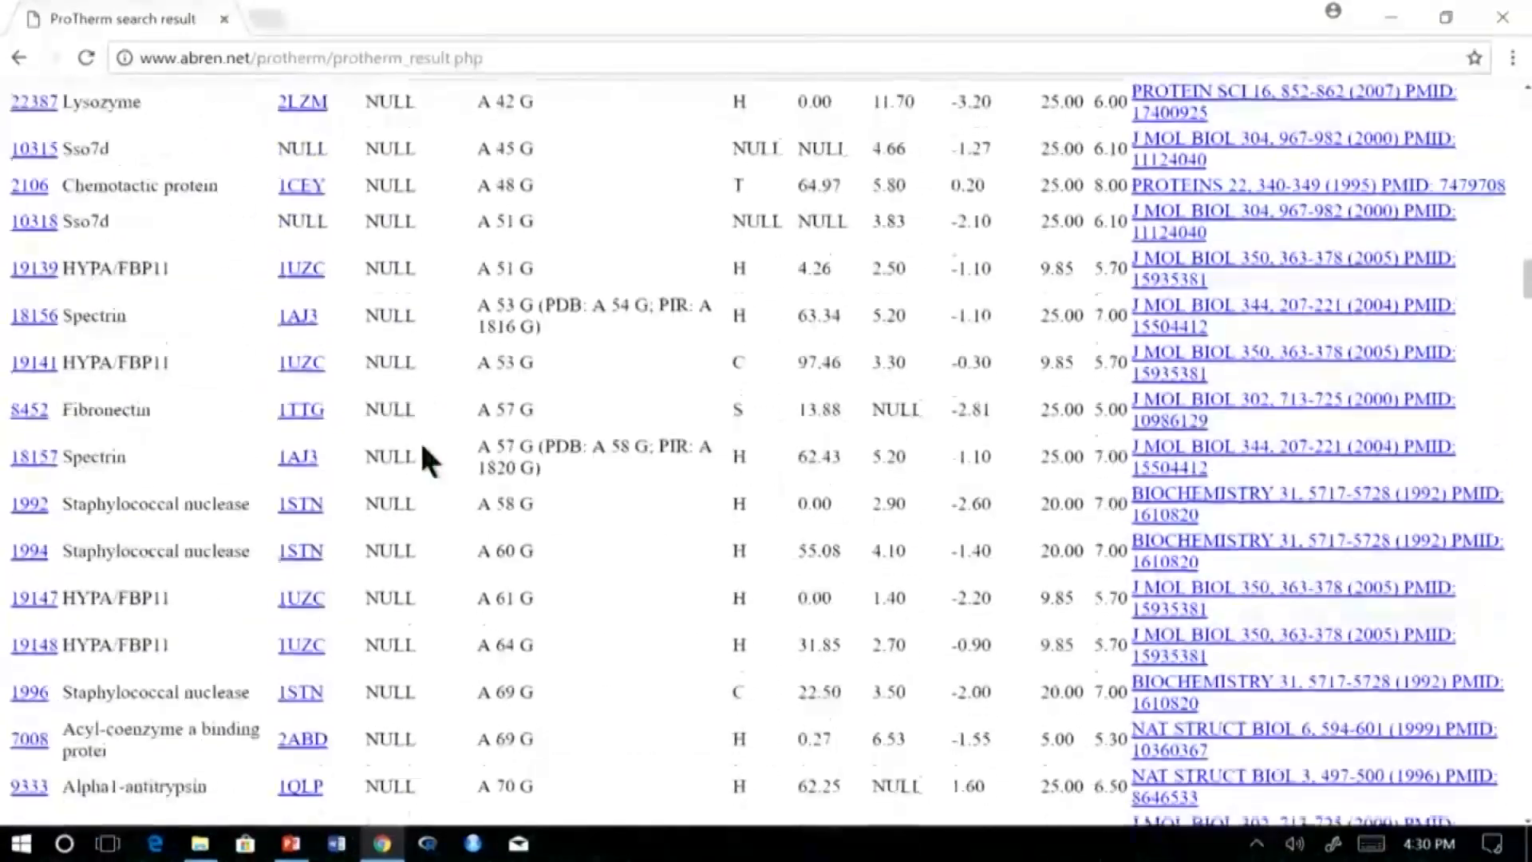
scroll(424, 461, down, 20)
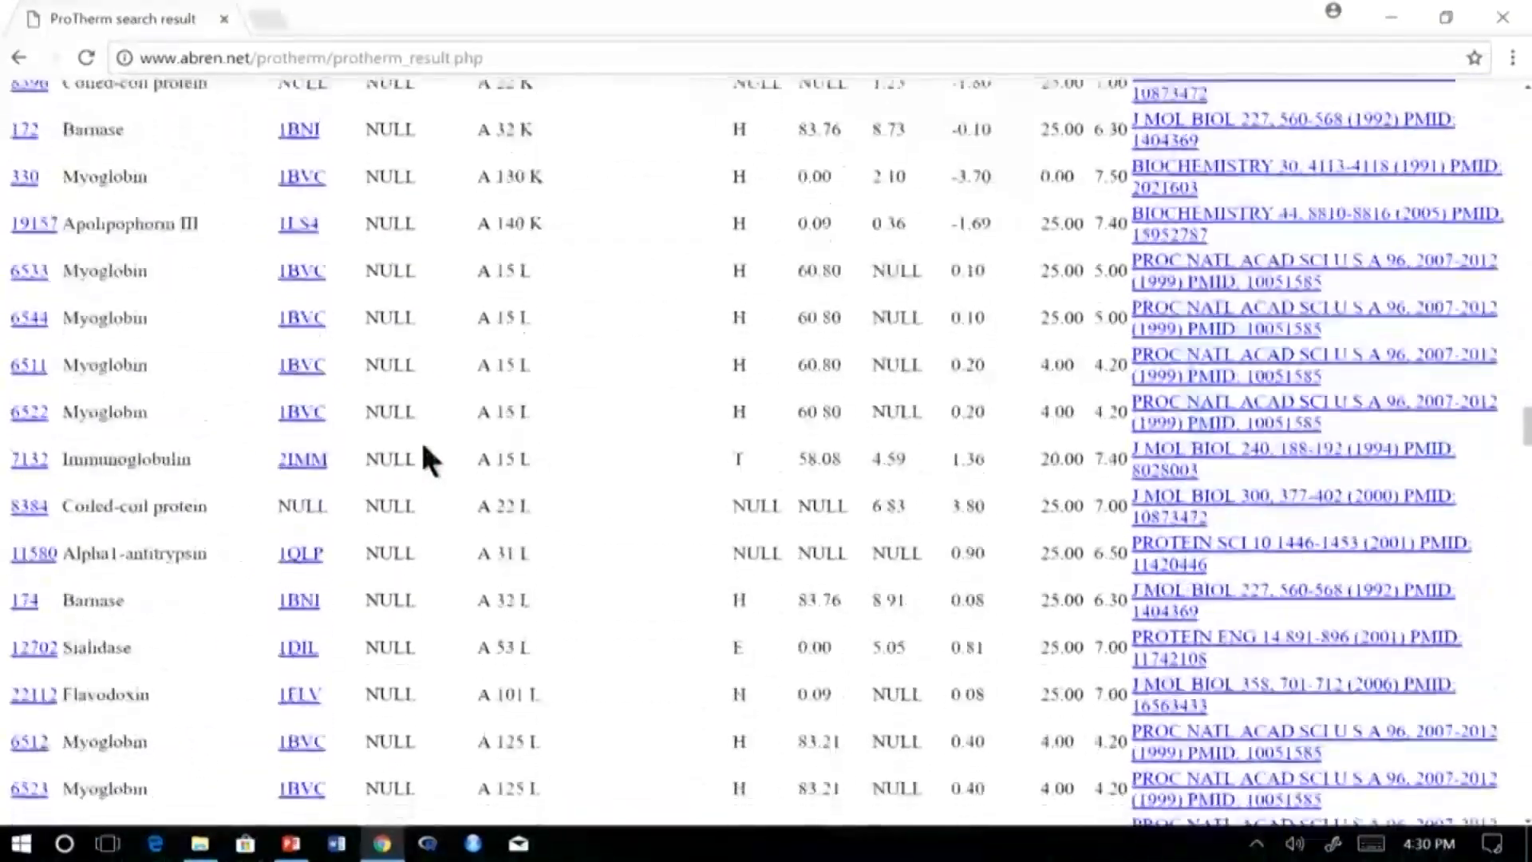
scroll(431, 451, down, 20)
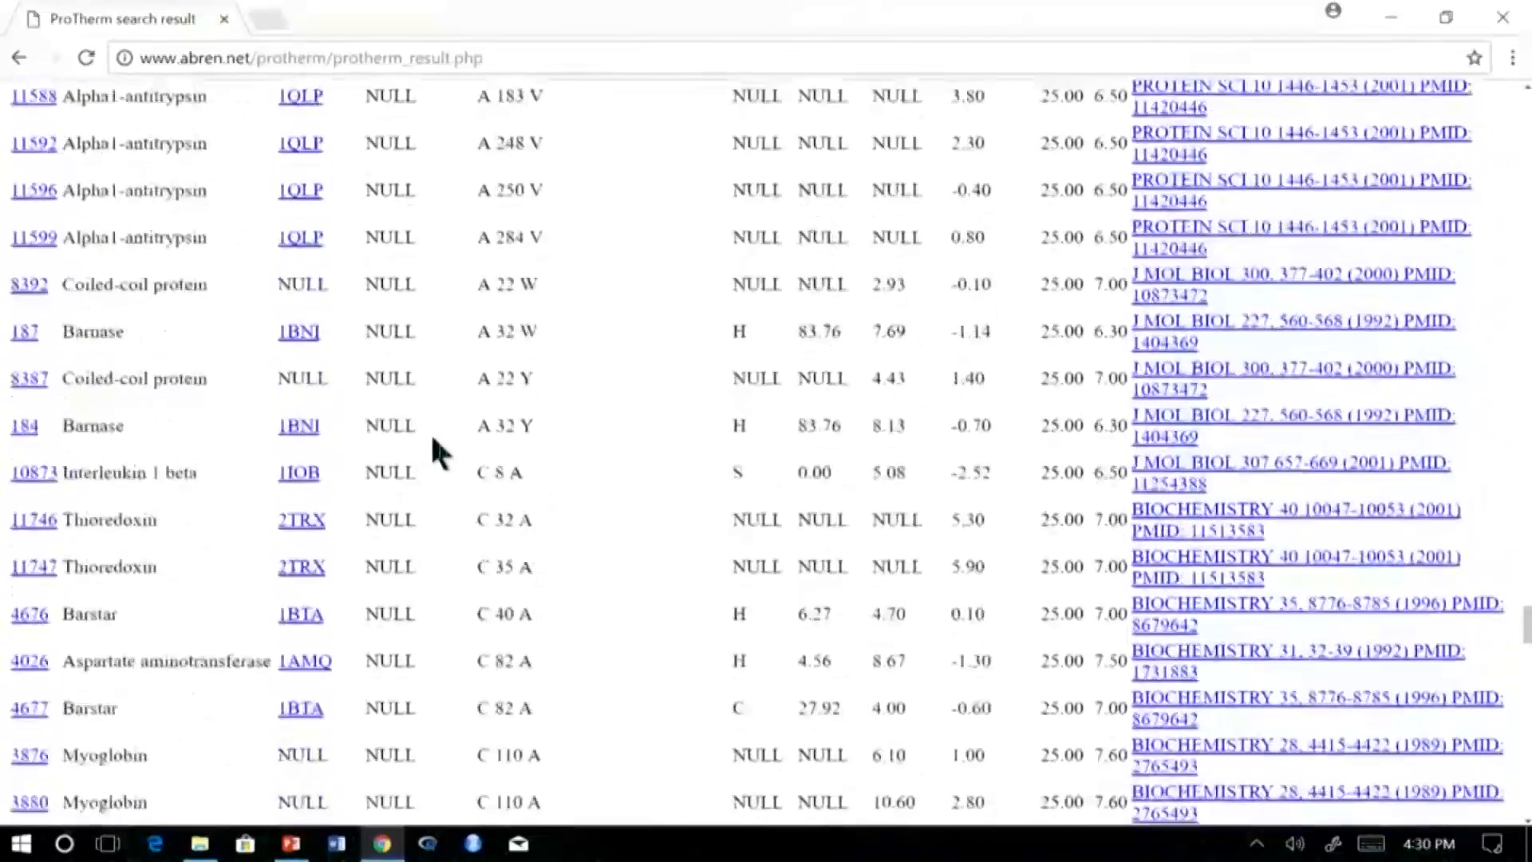
scroll(435, 451, down, 20)
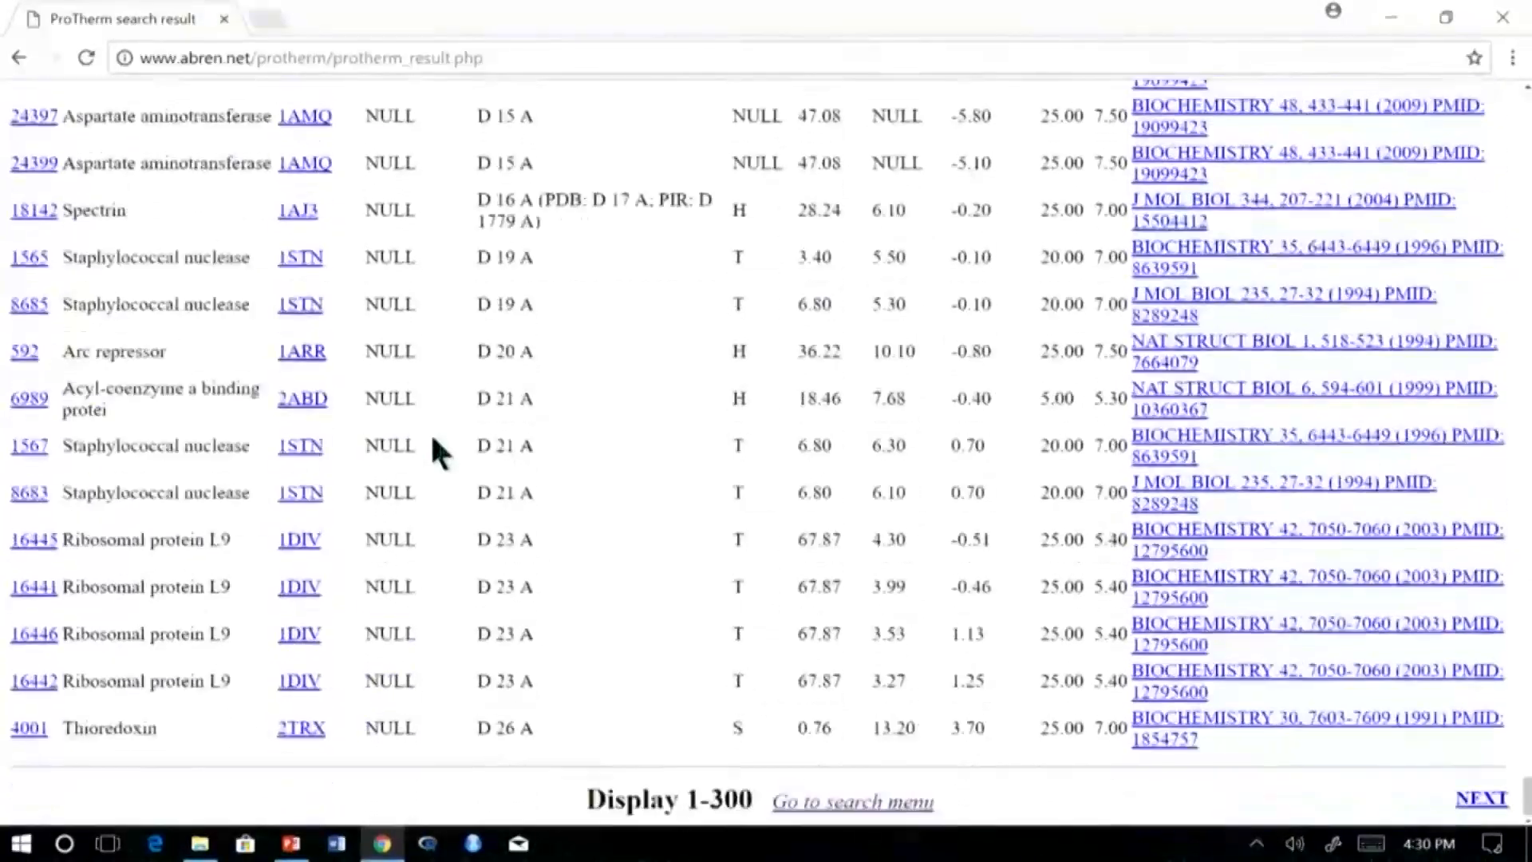
scroll(430, 456, up, 3)
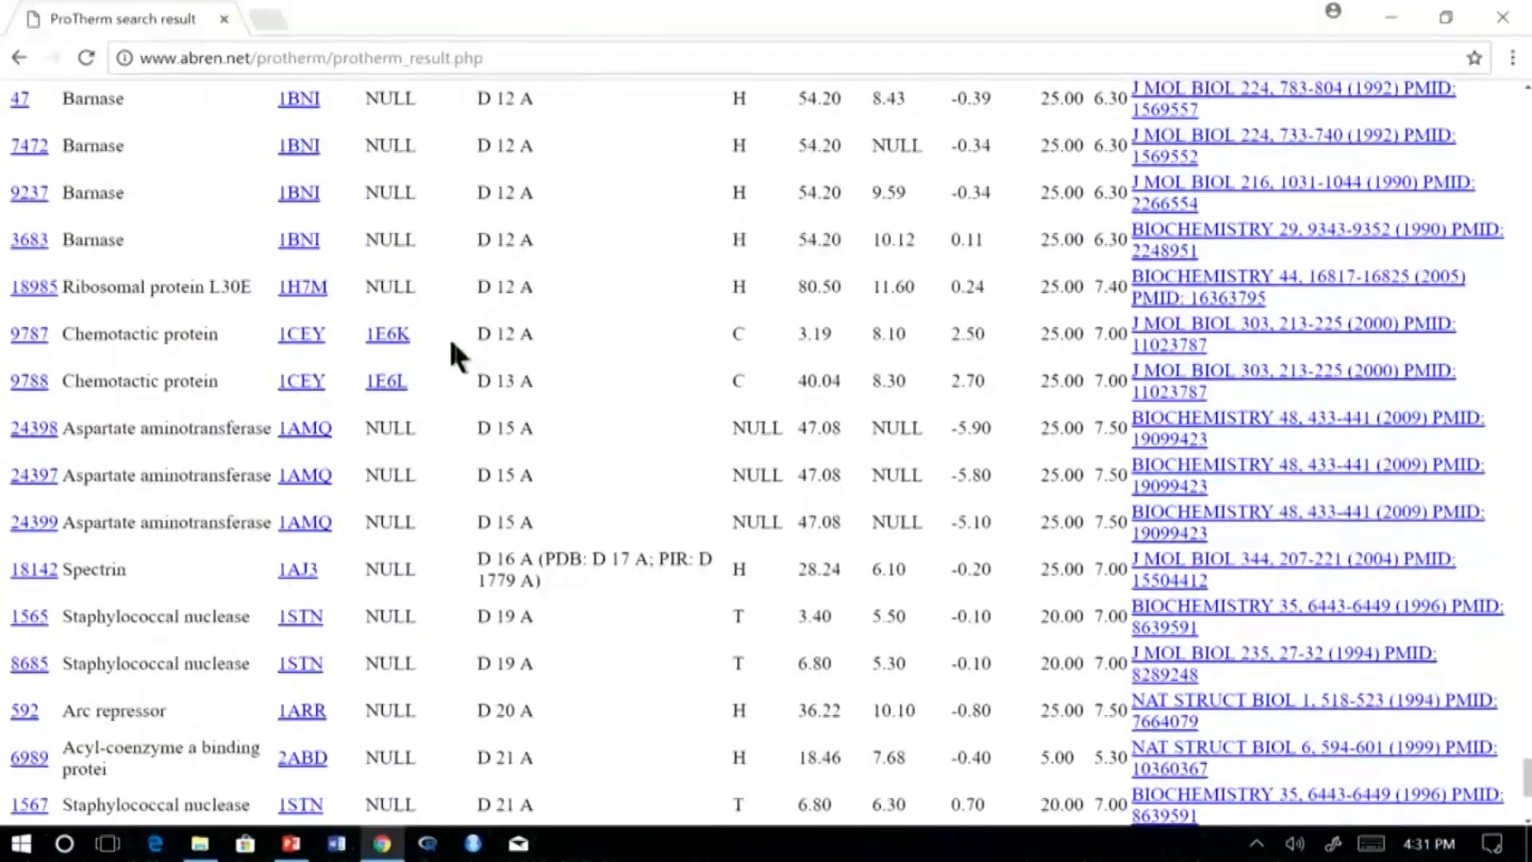
- Open the mutant structure 1E6K of the Chemotactic protein D 12 A entry, read its summary and citation, and return to the results
click(396, 334)
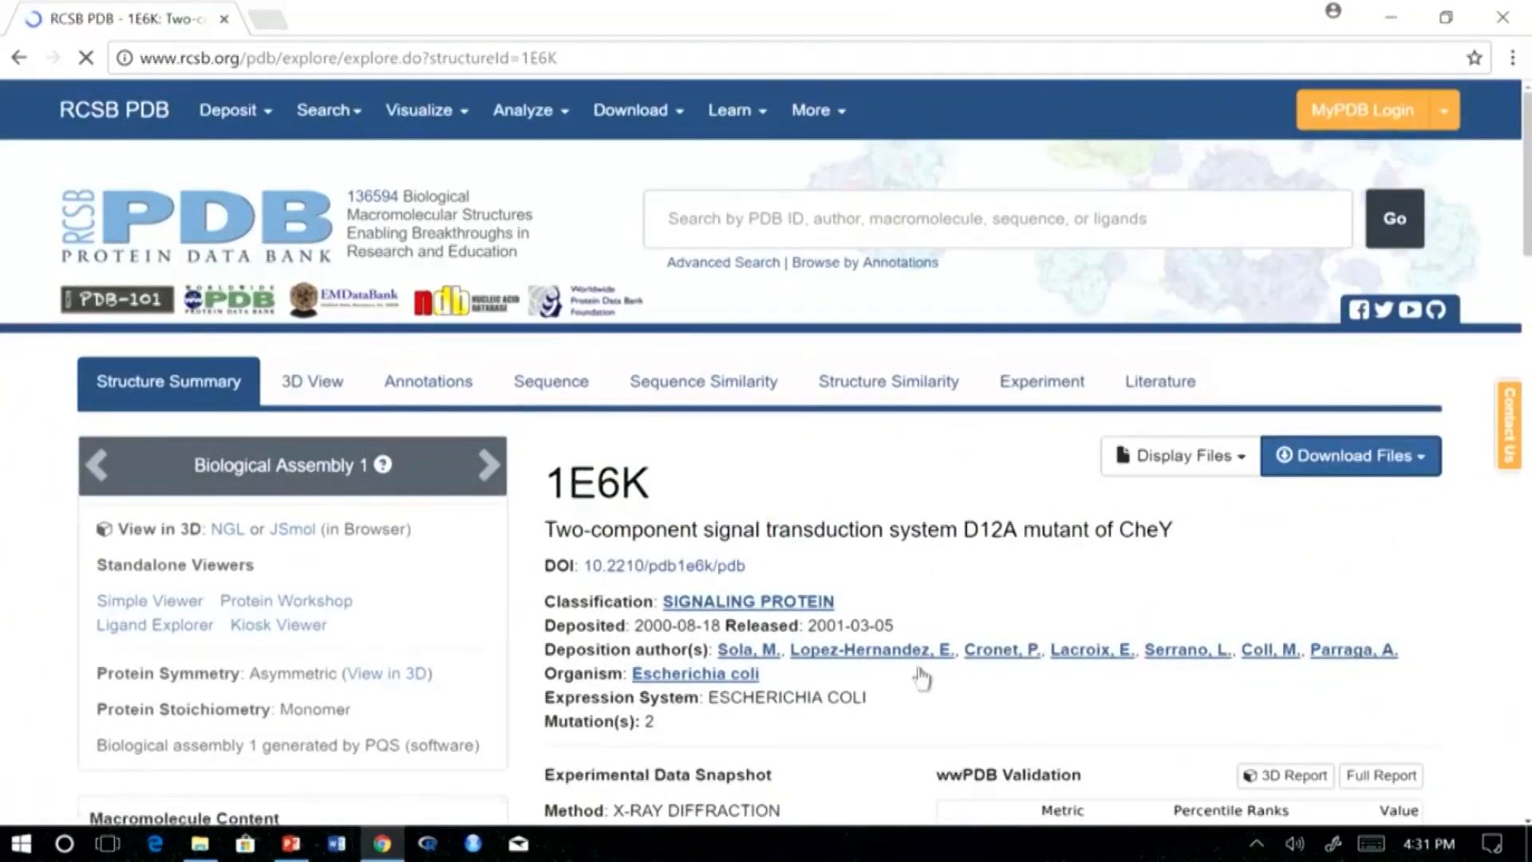
scroll(921, 678, down, 3)
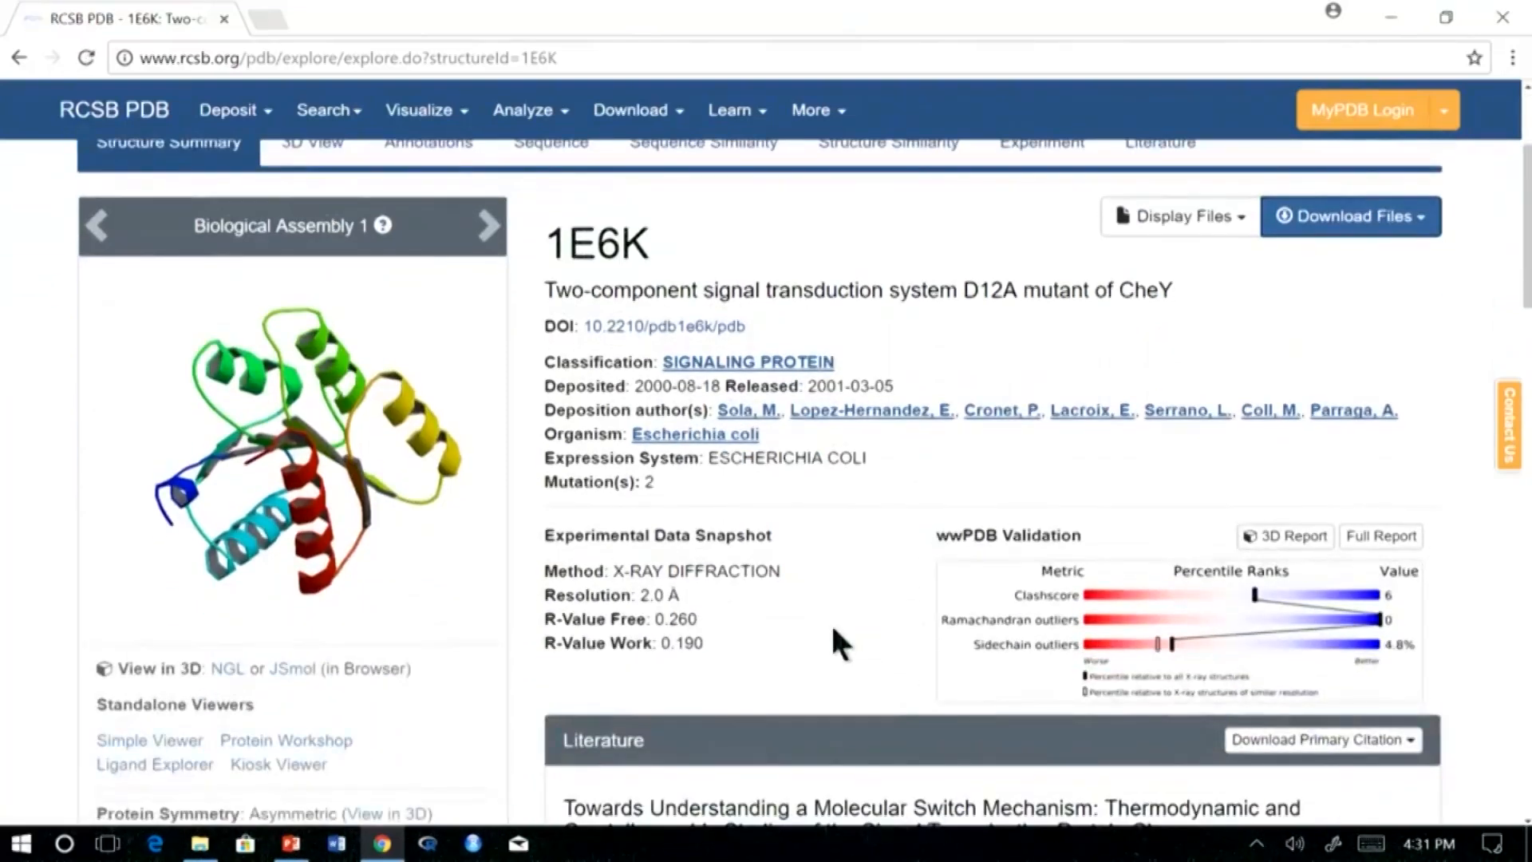
scroll(830, 638, down, 5)
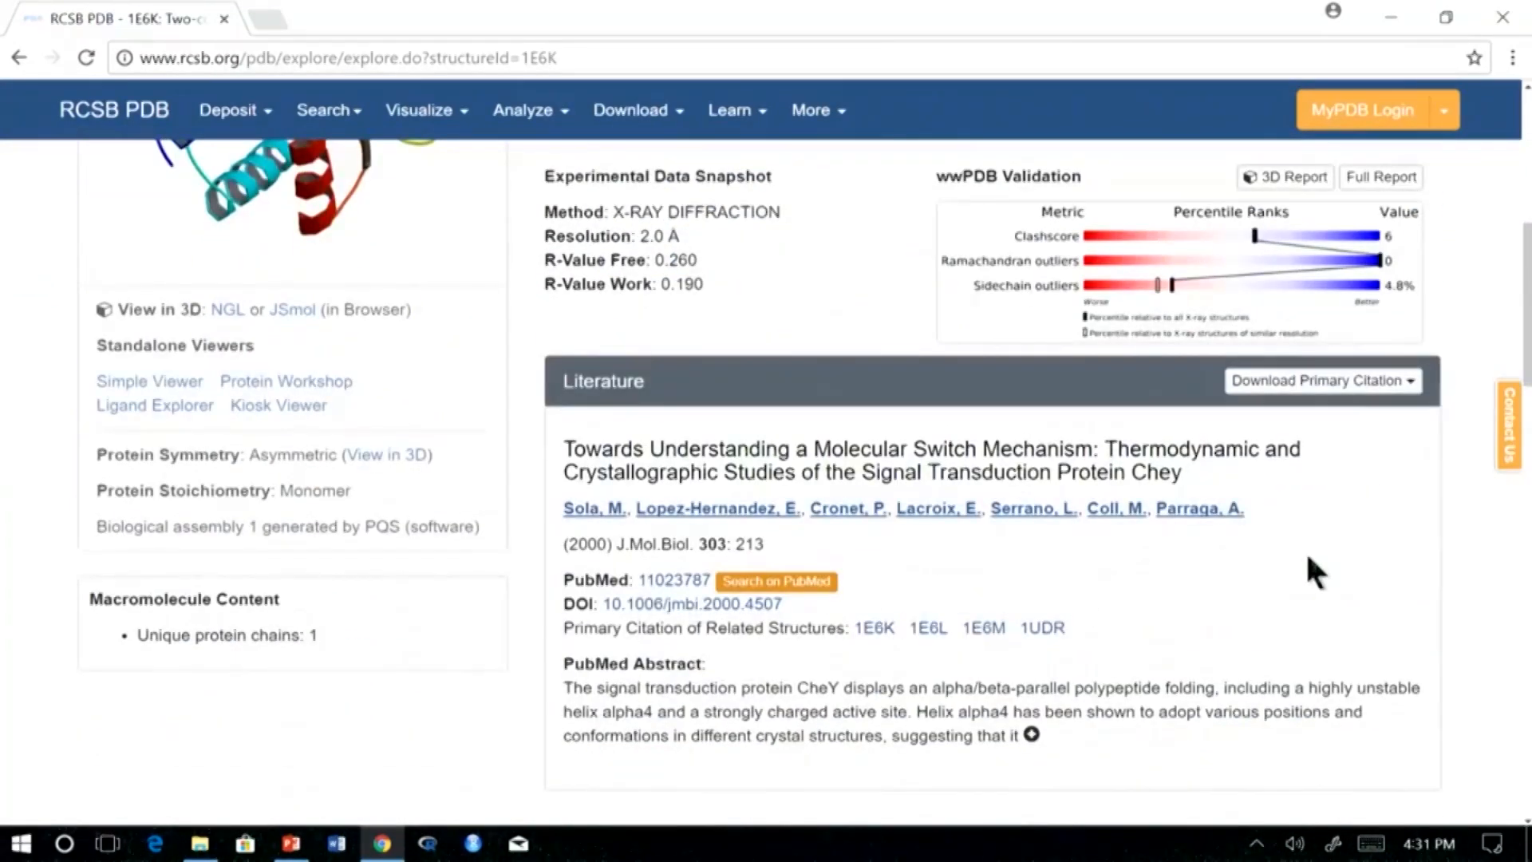
click(19, 57)
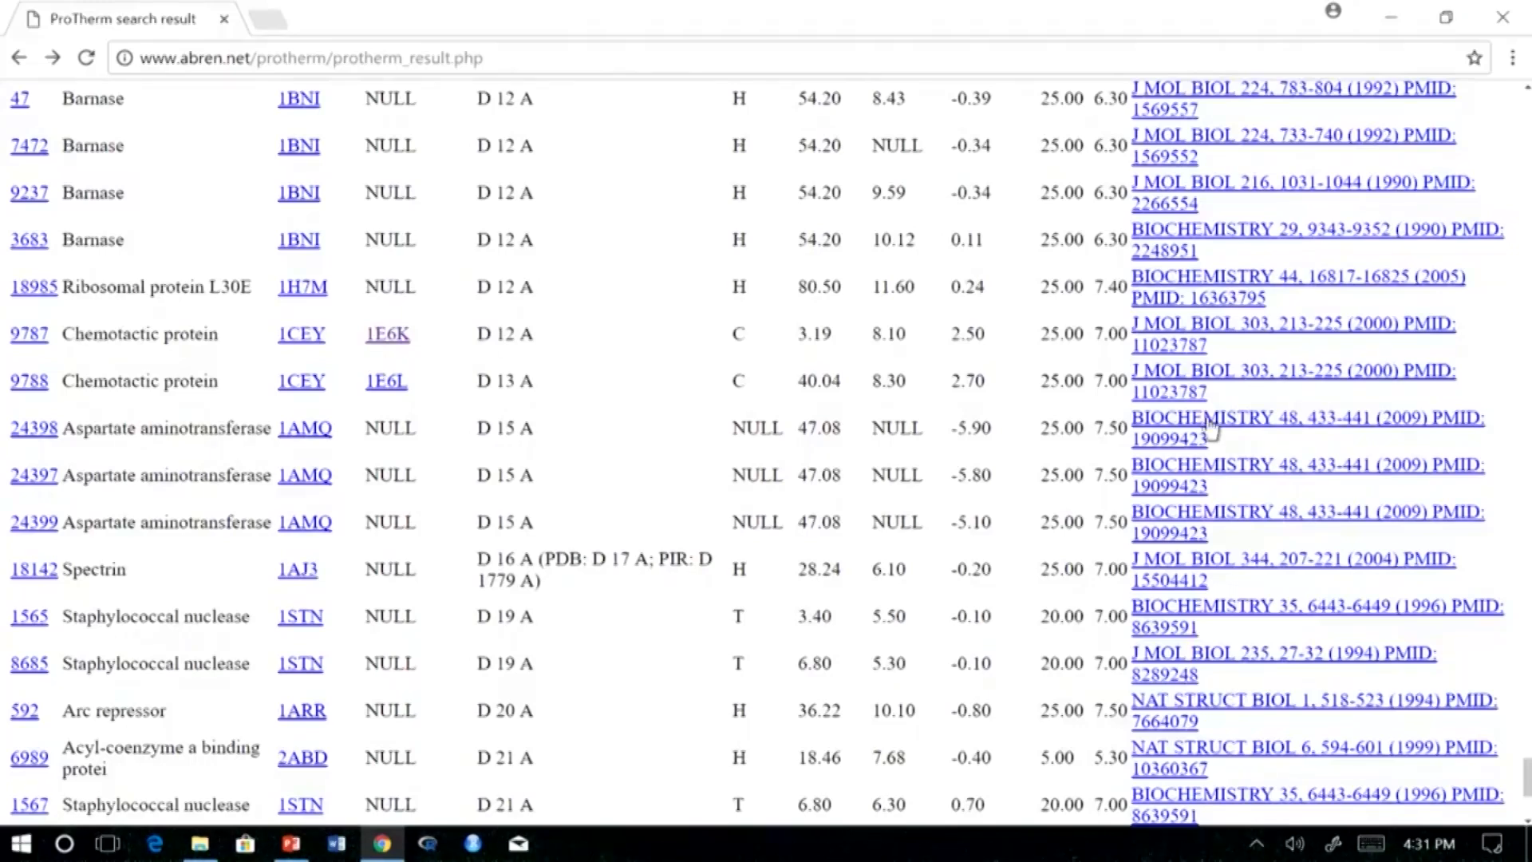
- Open the PubMed abstract referenced by the Ribosomal protein L30E D 2 A entry, and return to the search form
scroll(1222, 542, up, 5)
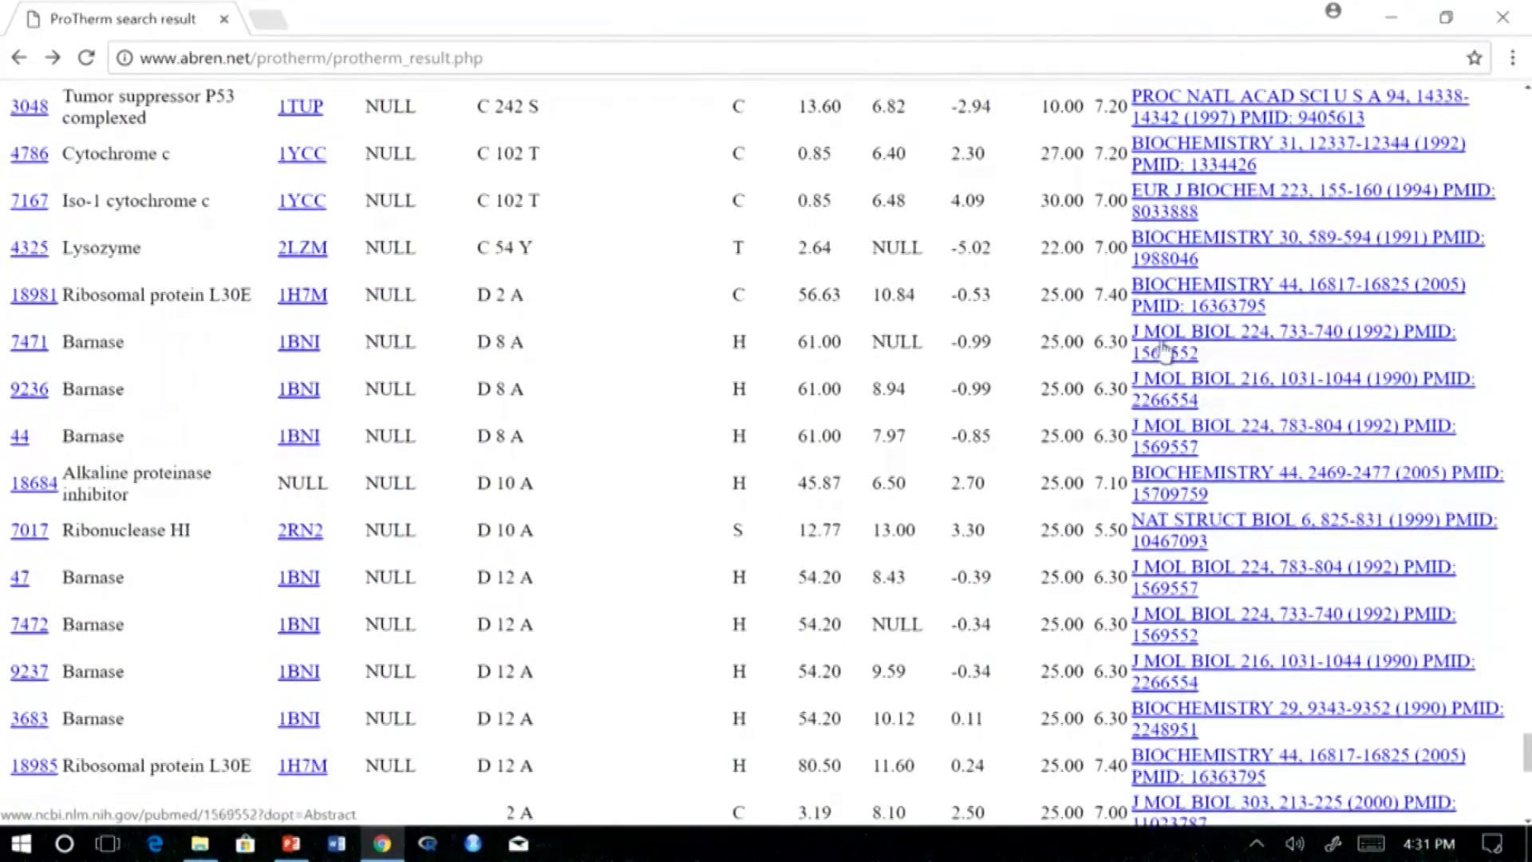
click(1179, 300)
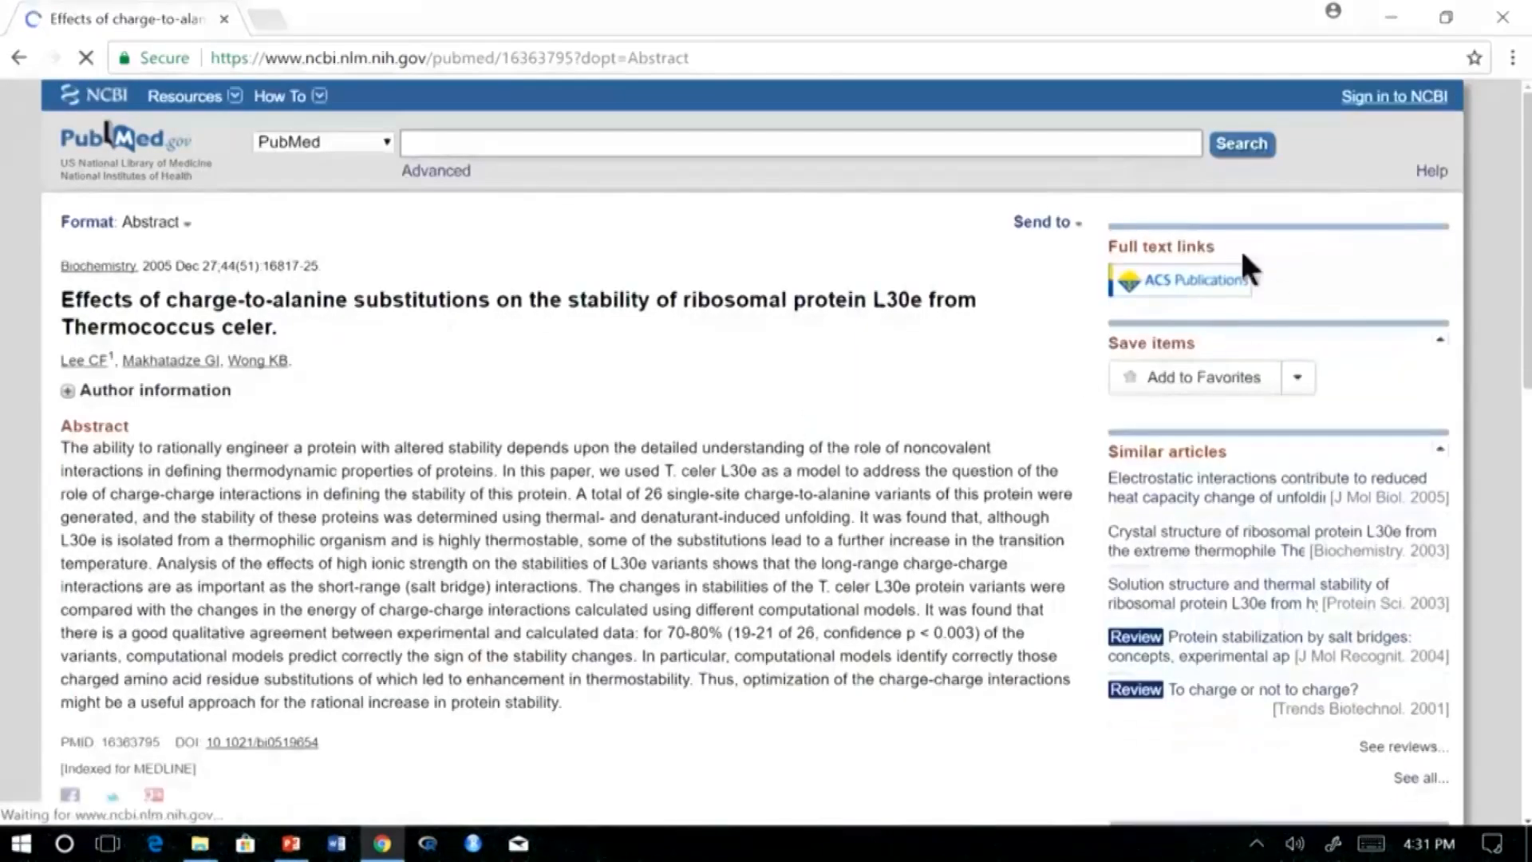
click(18, 59)
click(18, 59)
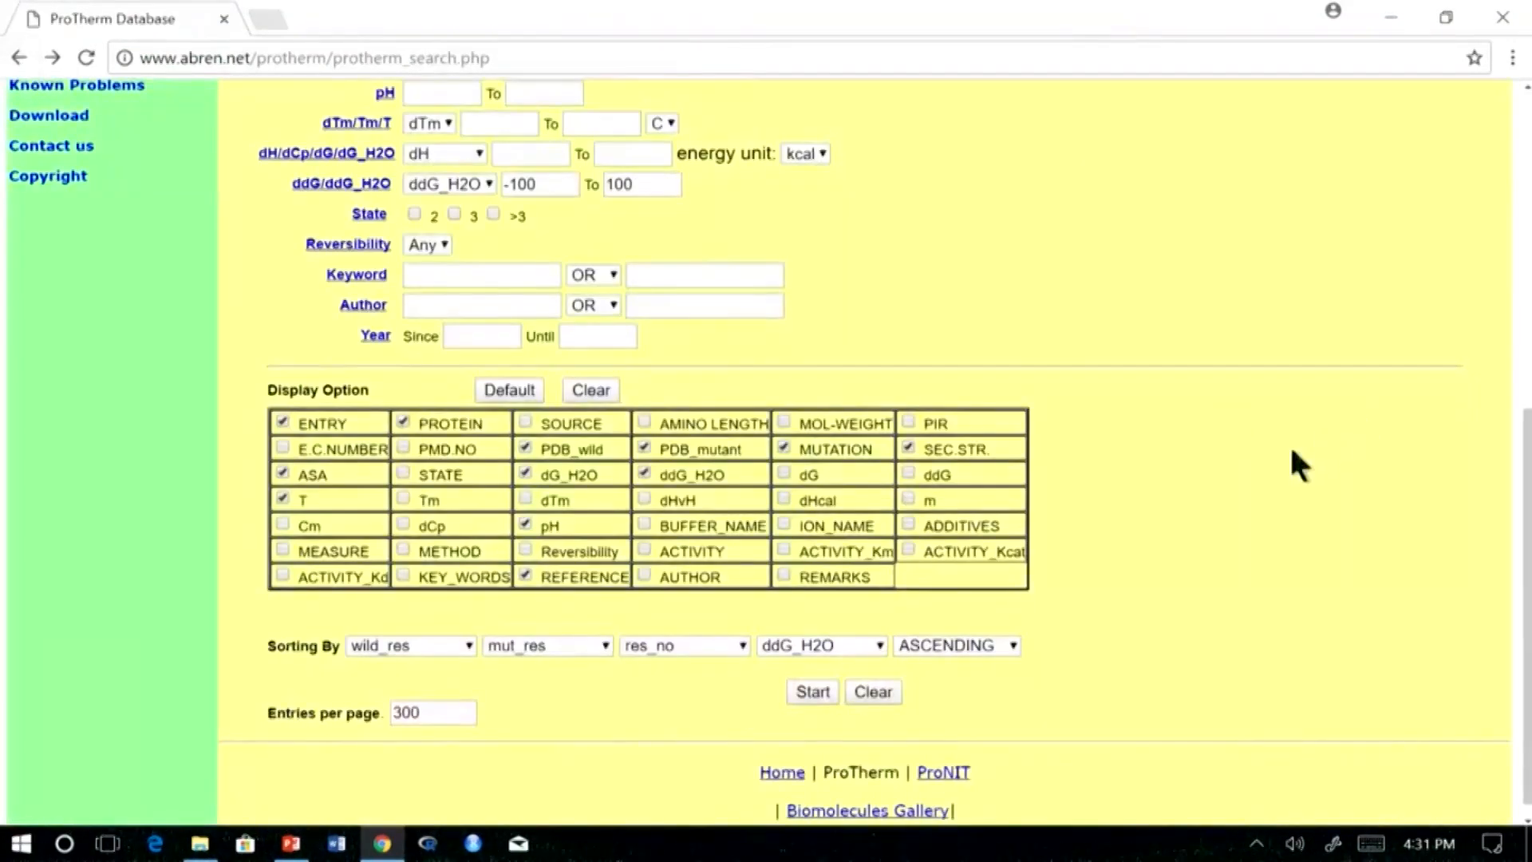
- Clear the search form and choose Sheet secondary structure, Buried accessibility and the Thermal method
scroll(1290, 451, up, 5)
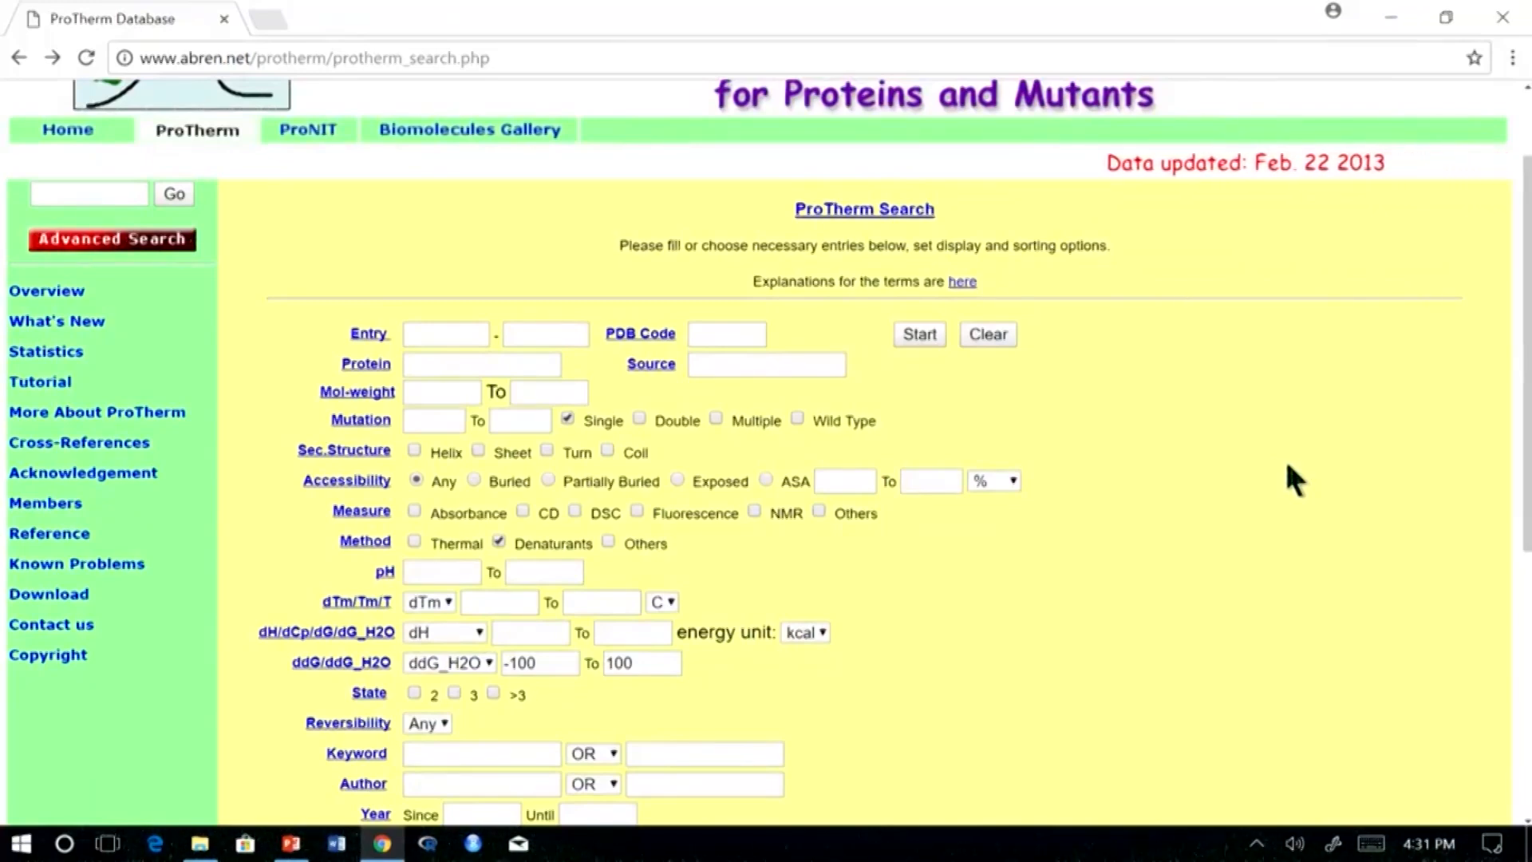
click(990, 335)
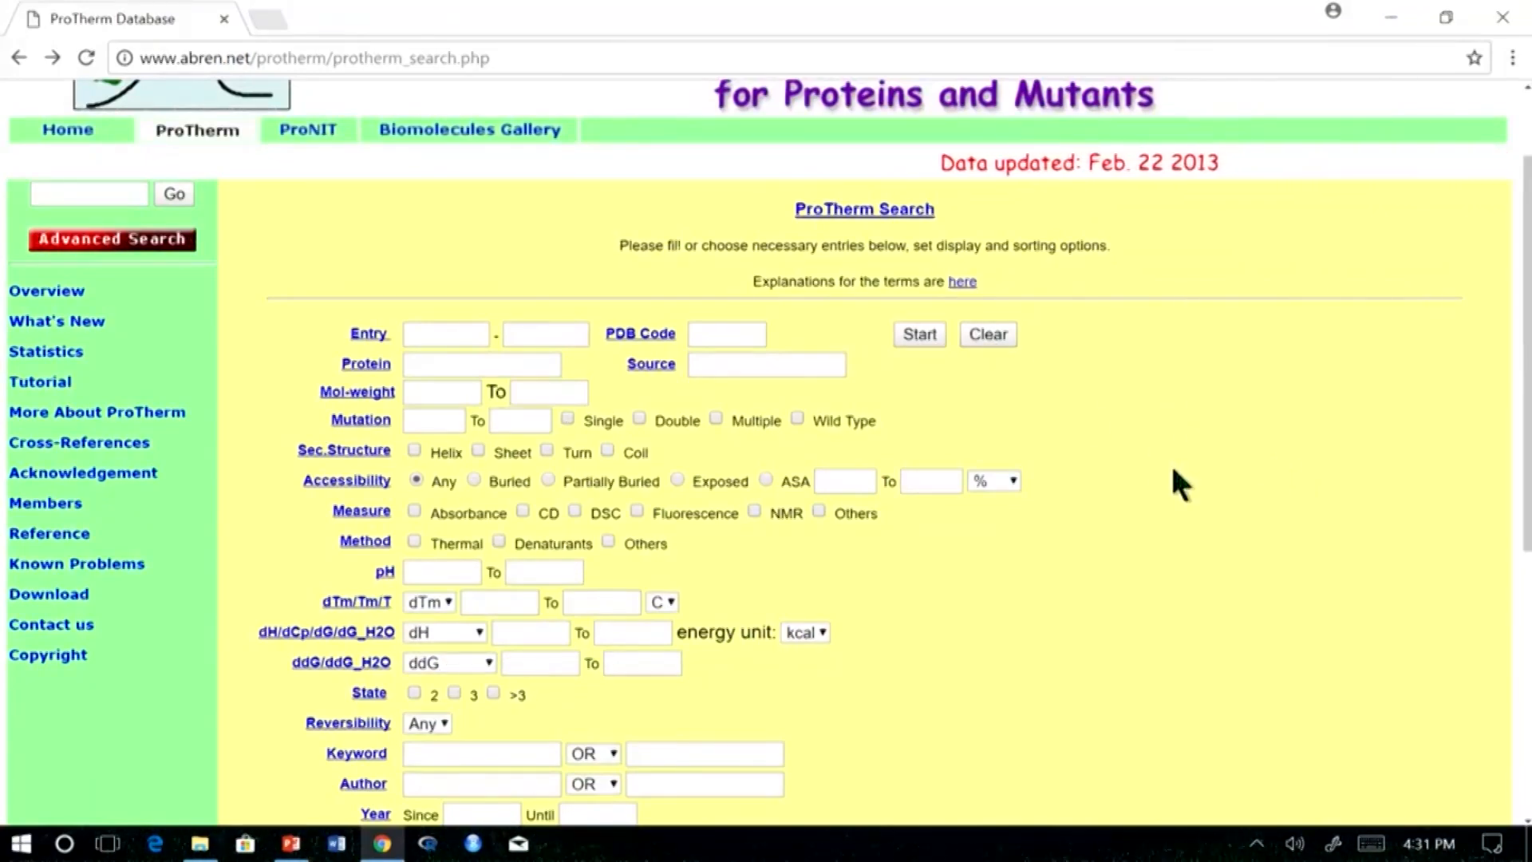
click(474, 479)
click(479, 450)
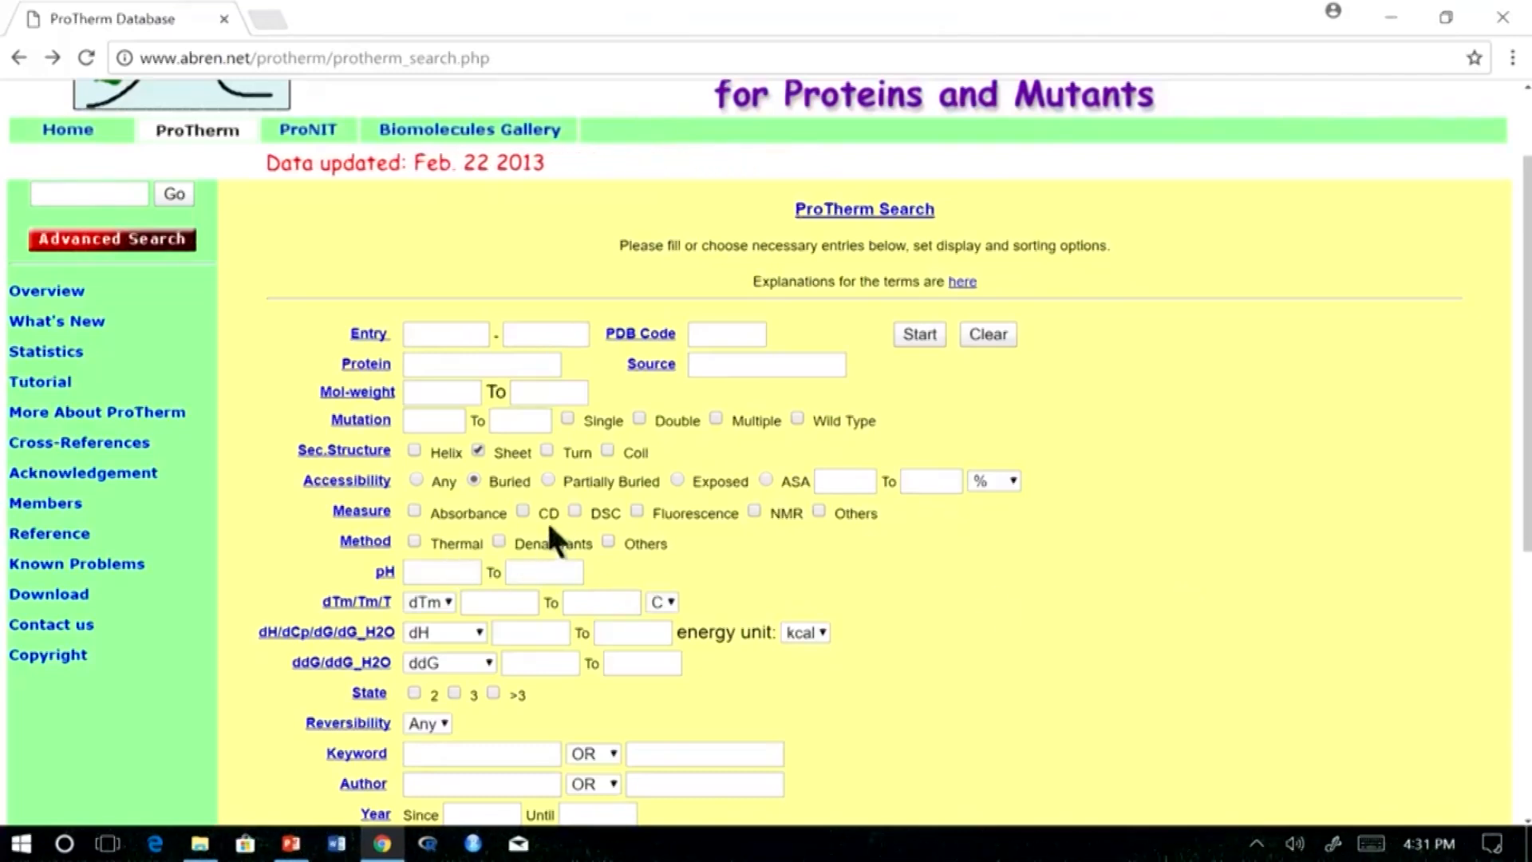
click(414, 541)
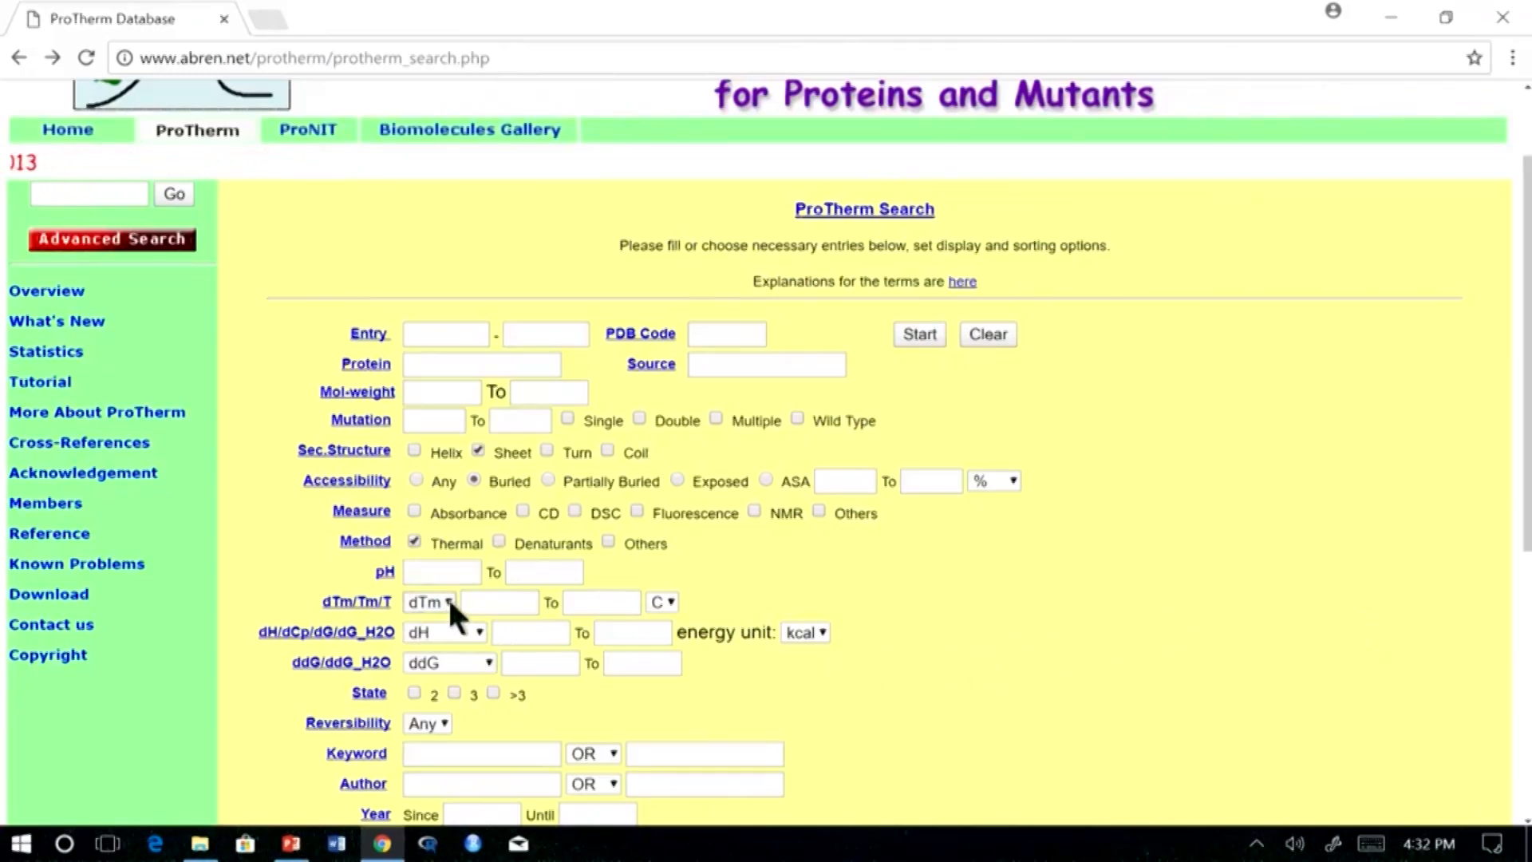
- Set the dTm range from -100 to 100
click(486, 602)
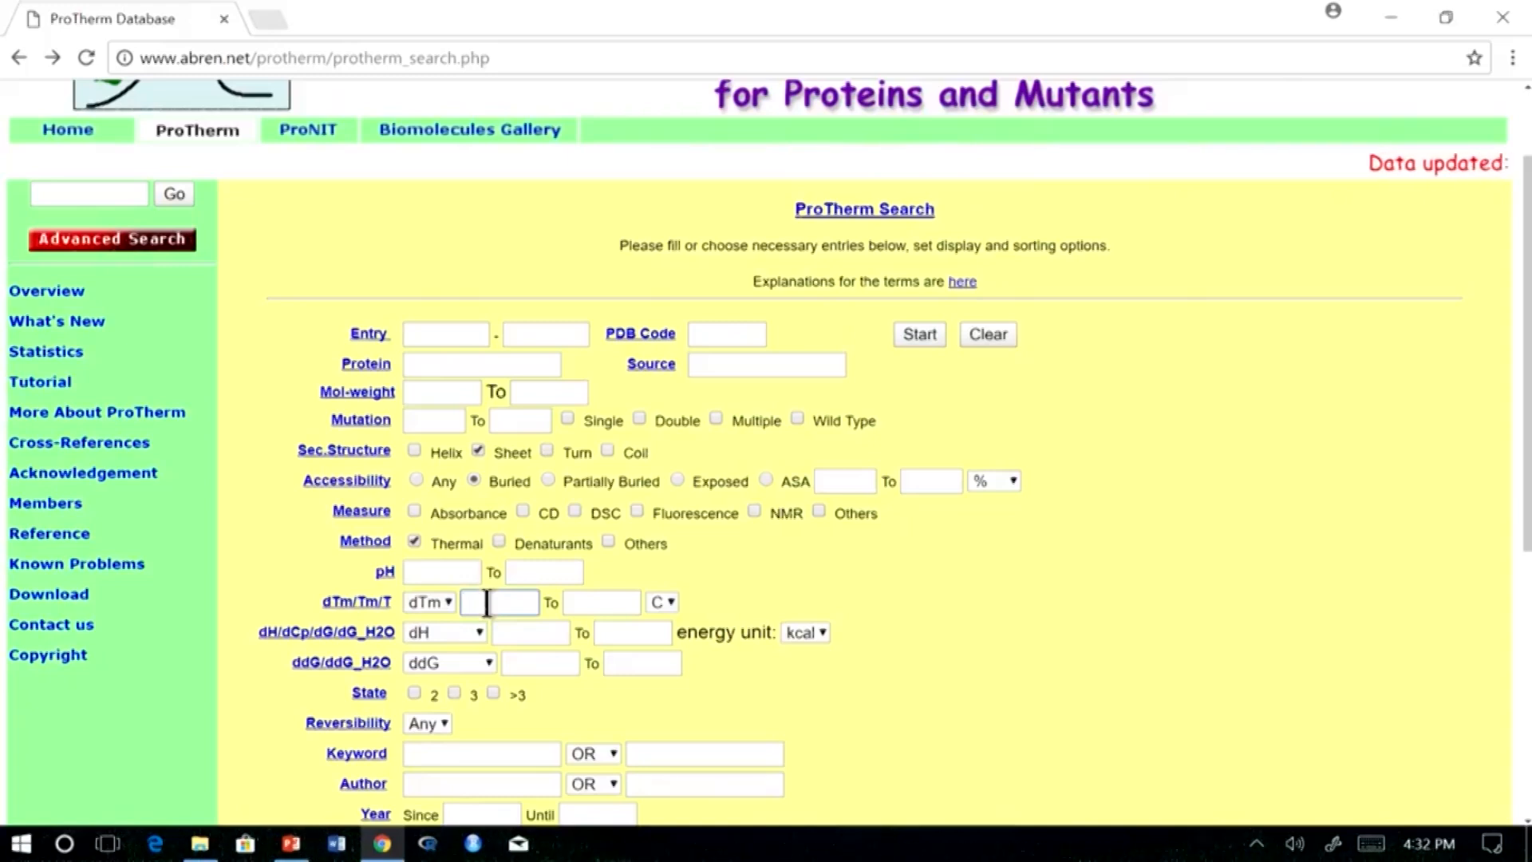
text(-)
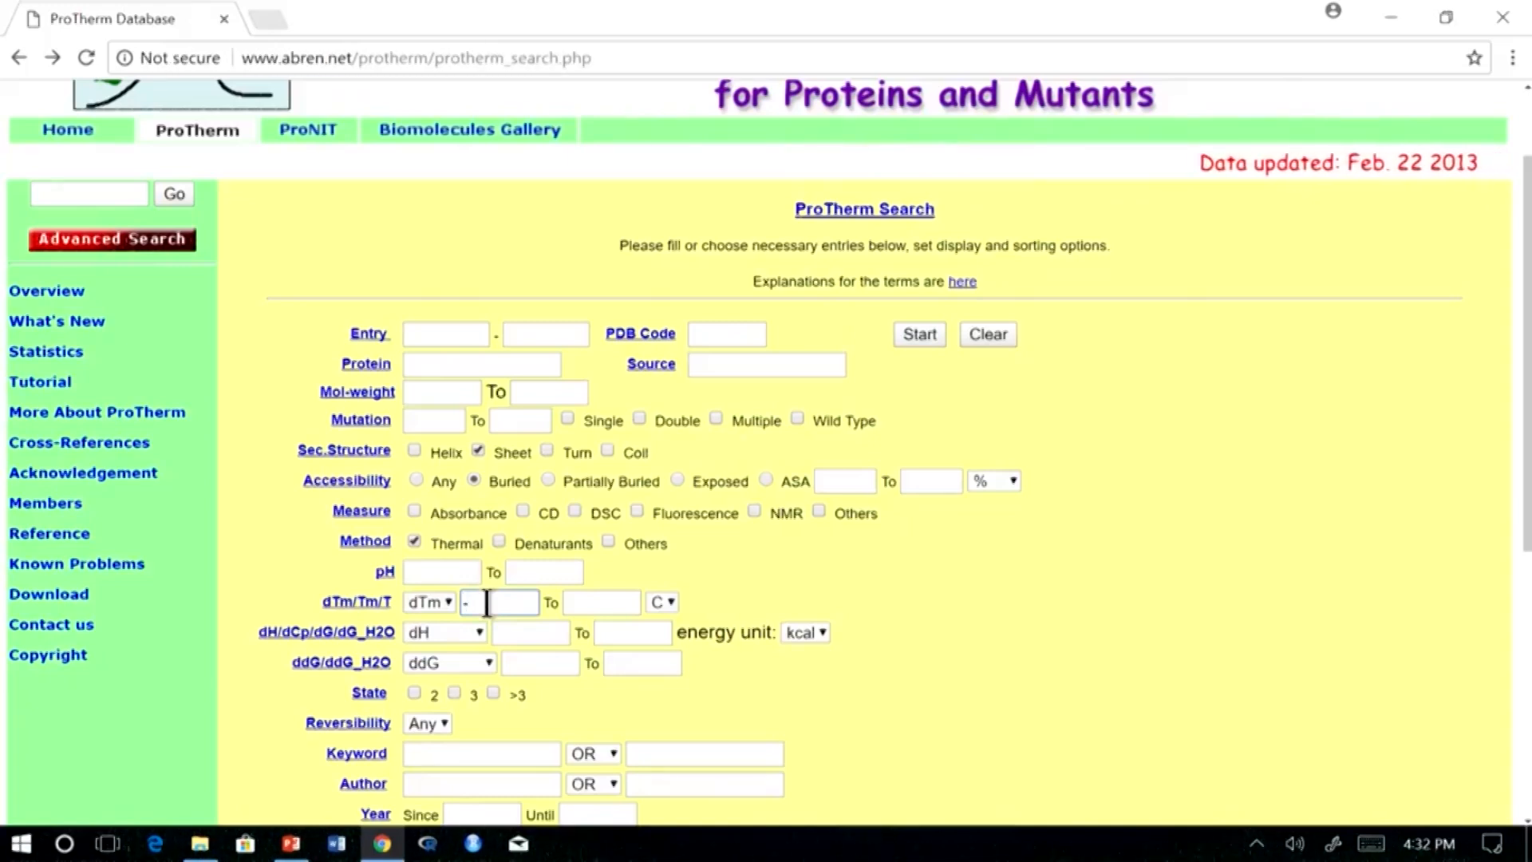
text(100)
click(619, 603)
text(100)
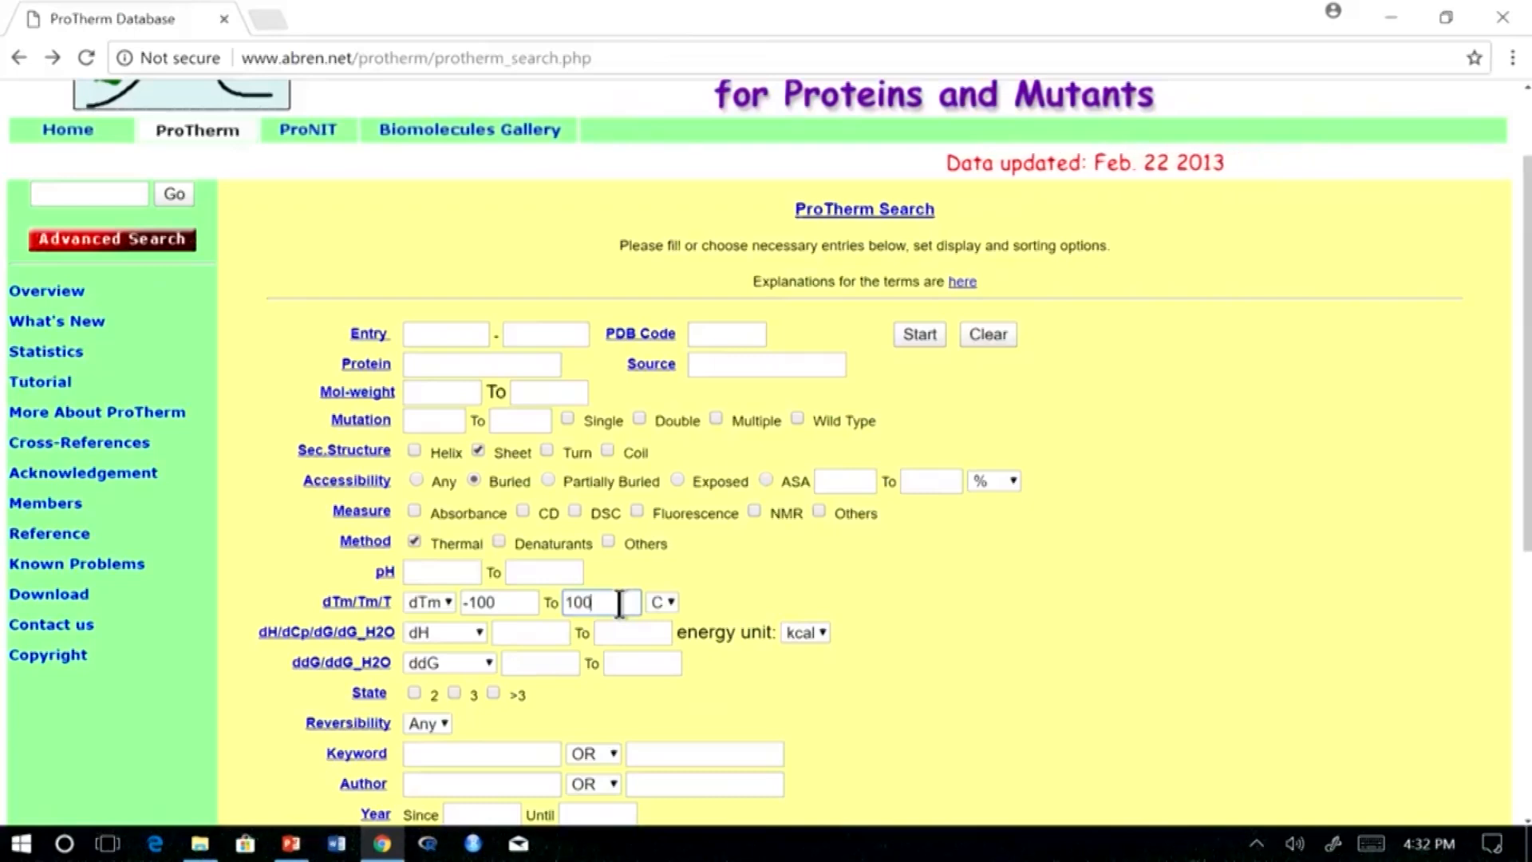
- Check the available temperature and energy units, keeping C and kcal
click(671, 603)
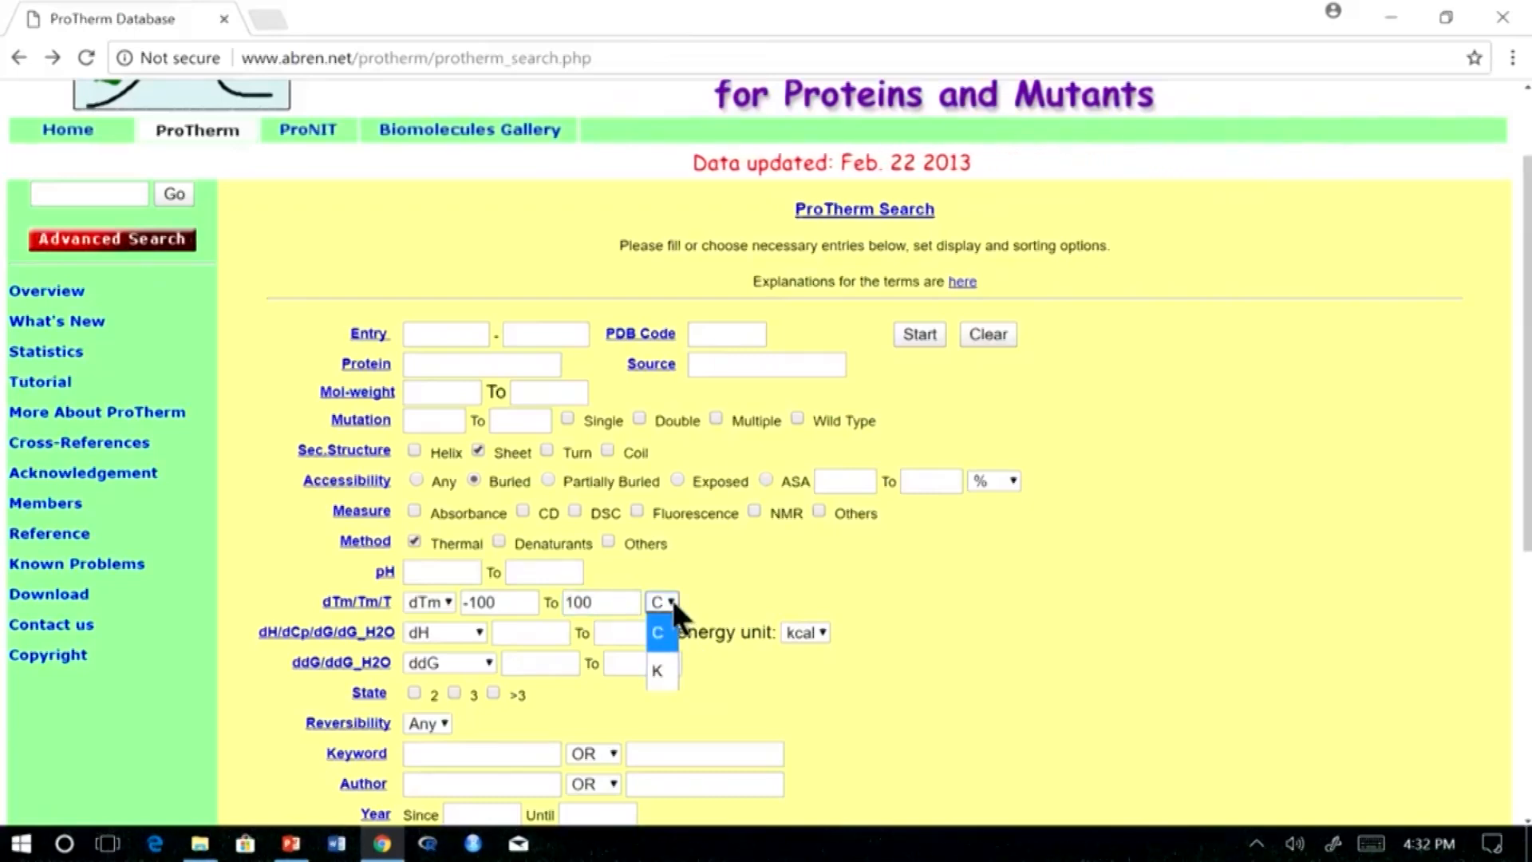
click(780, 600)
click(818, 630)
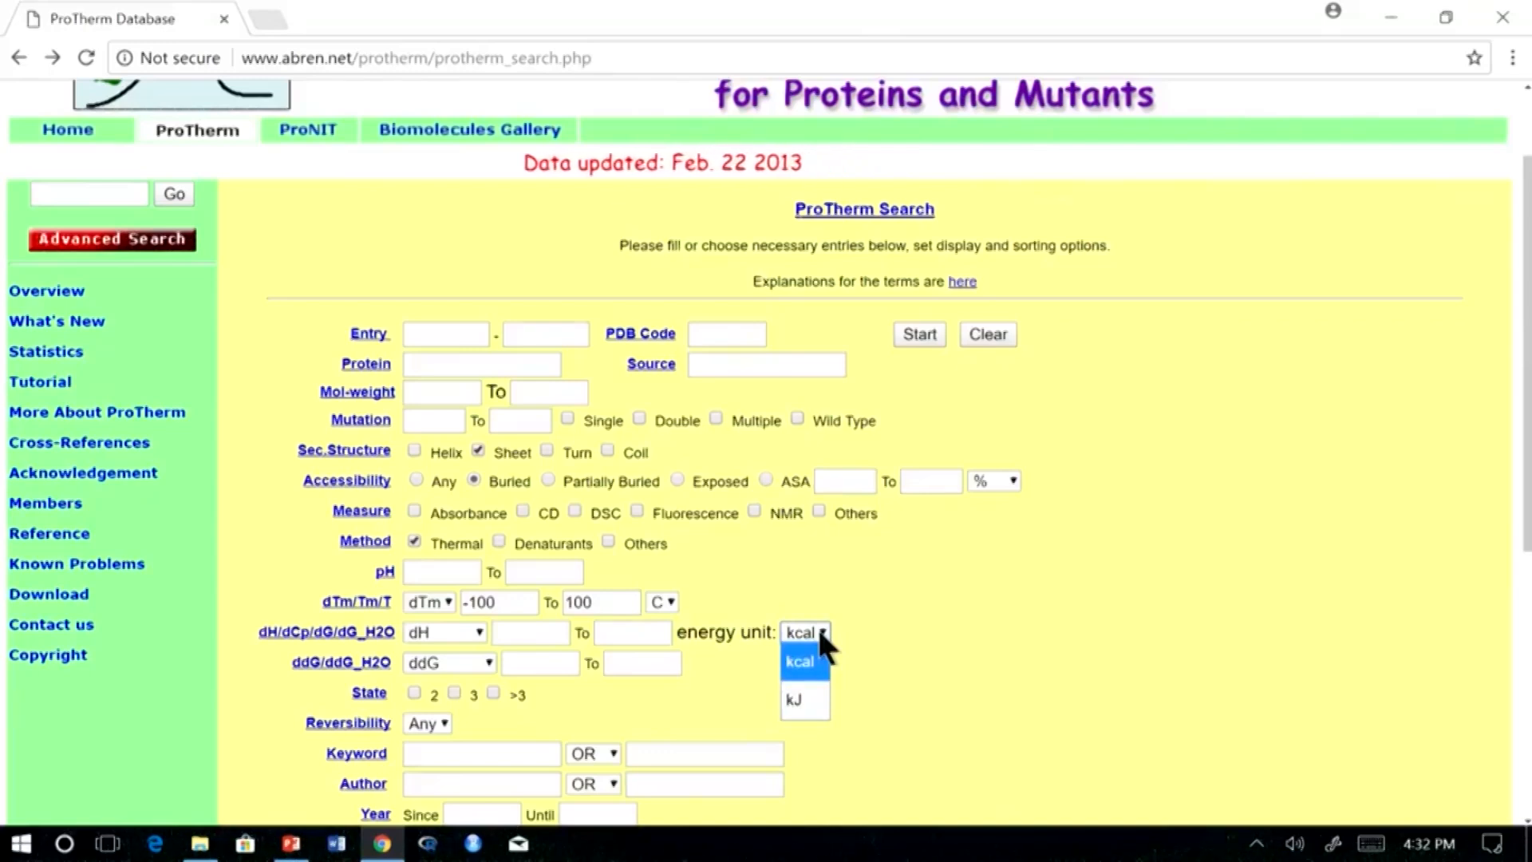
click(976, 662)
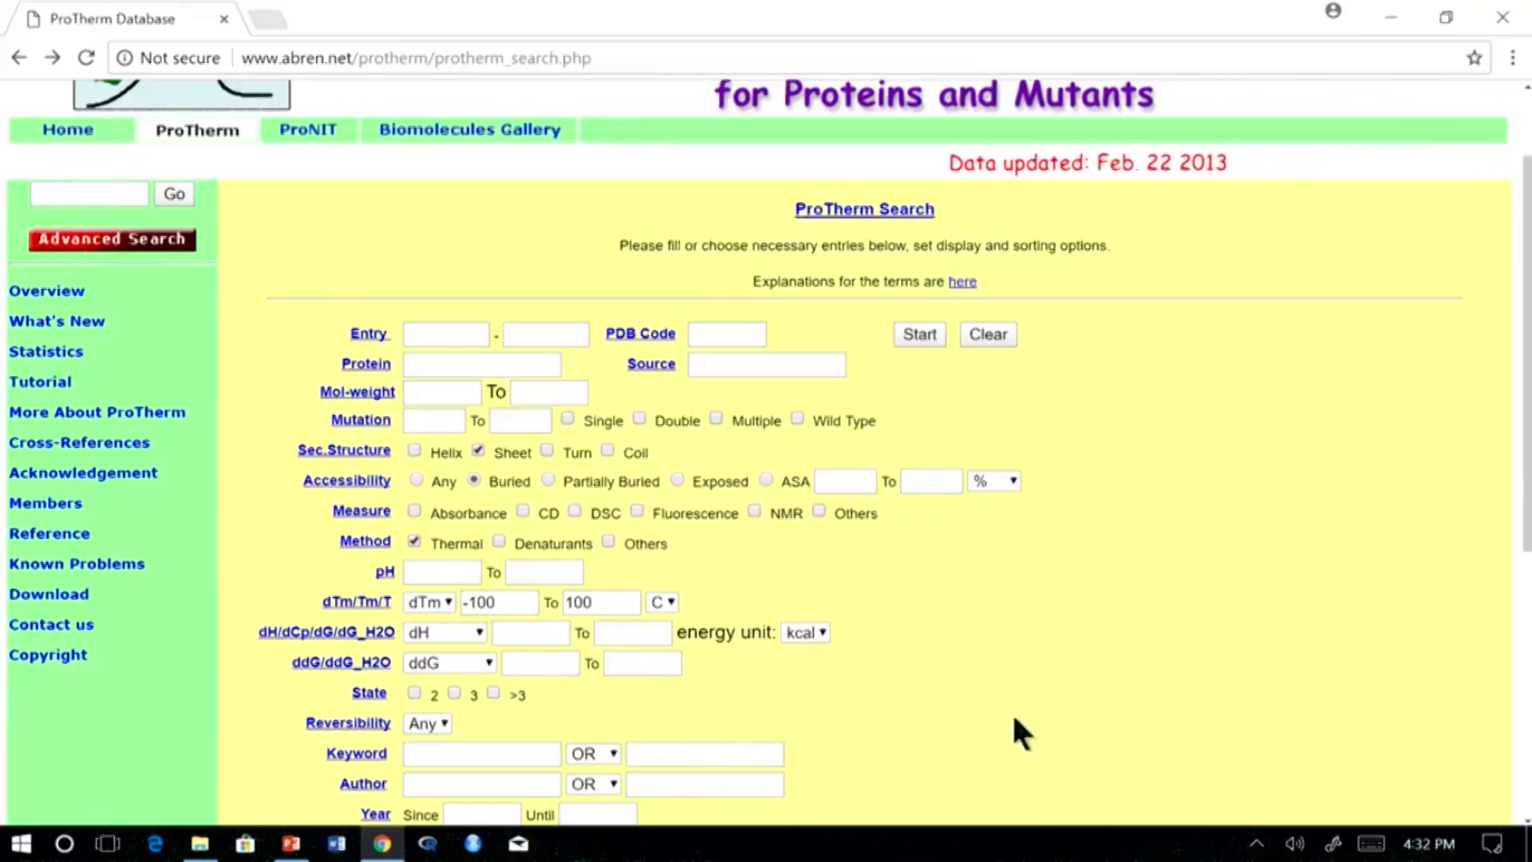
- Restrict the search to State 2 and set Reversibility to Yes
click(414, 692)
click(443, 713)
click(448, 653)
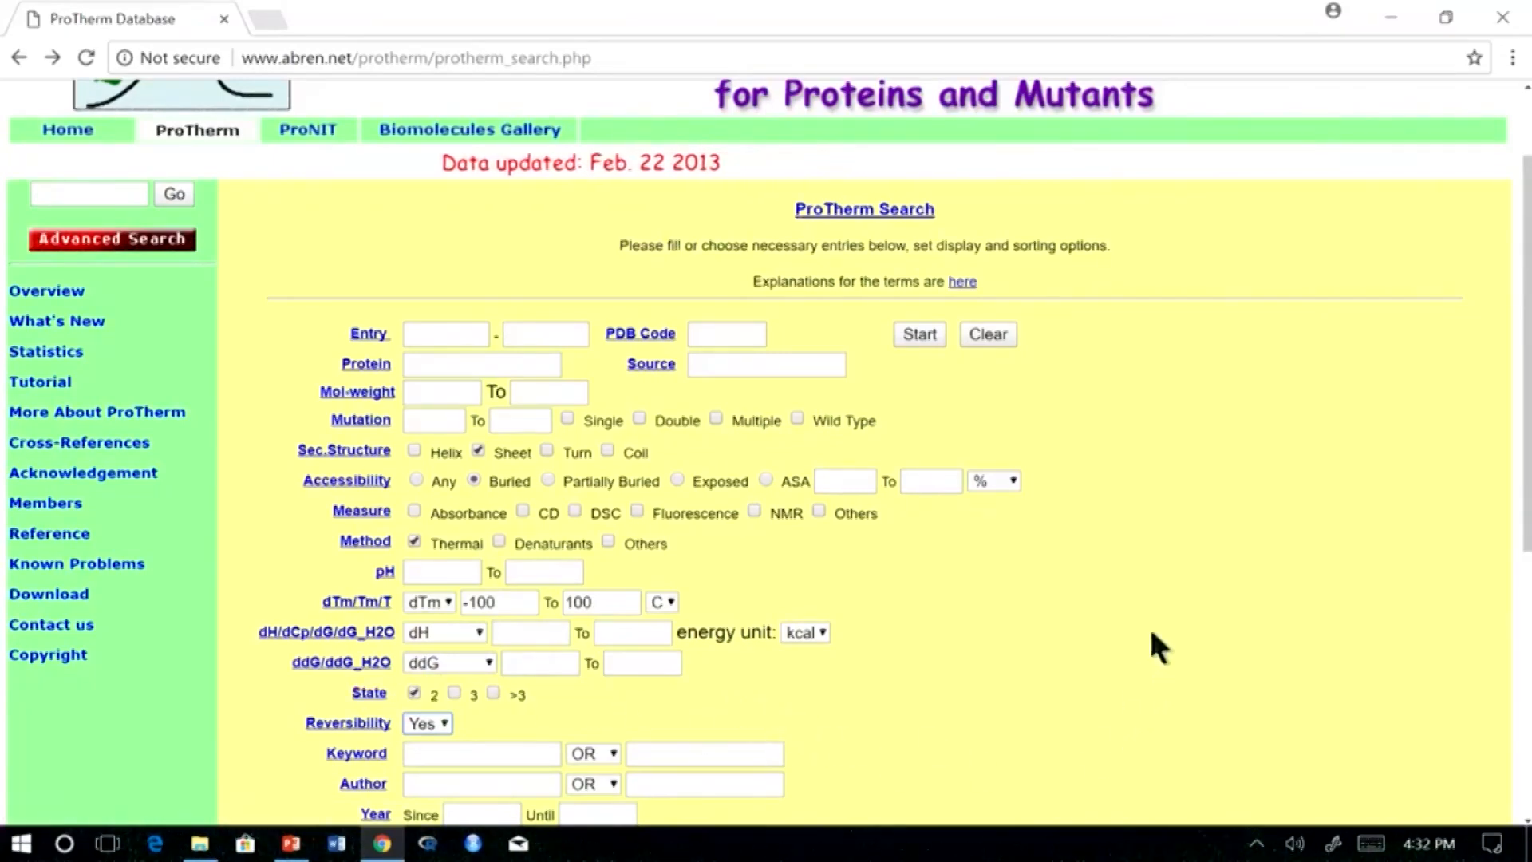
- Replace SOURCE, MEASURE, METHOD, Reversibility, Cm, m and dHcal in the display options with PDB_wild and ddG, and run the search
scroll(1152, 625, down, 1)
scroll(1151, 618, down, 5)
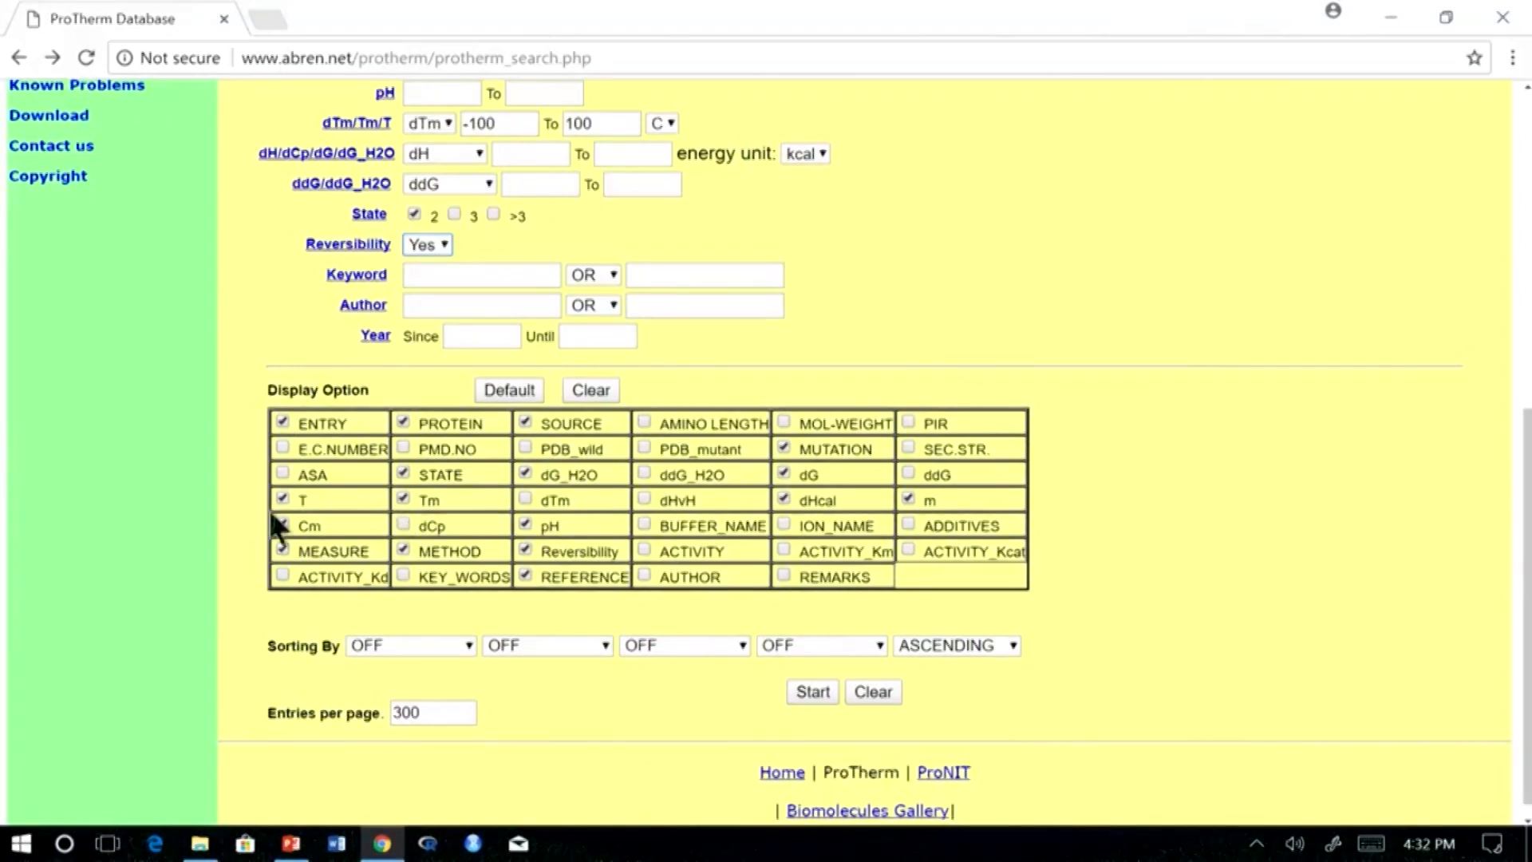
click(282, 549)
click(283, 524)
click(405, 549)
click(524, 419)
click(526, 448)
click(813, 692)
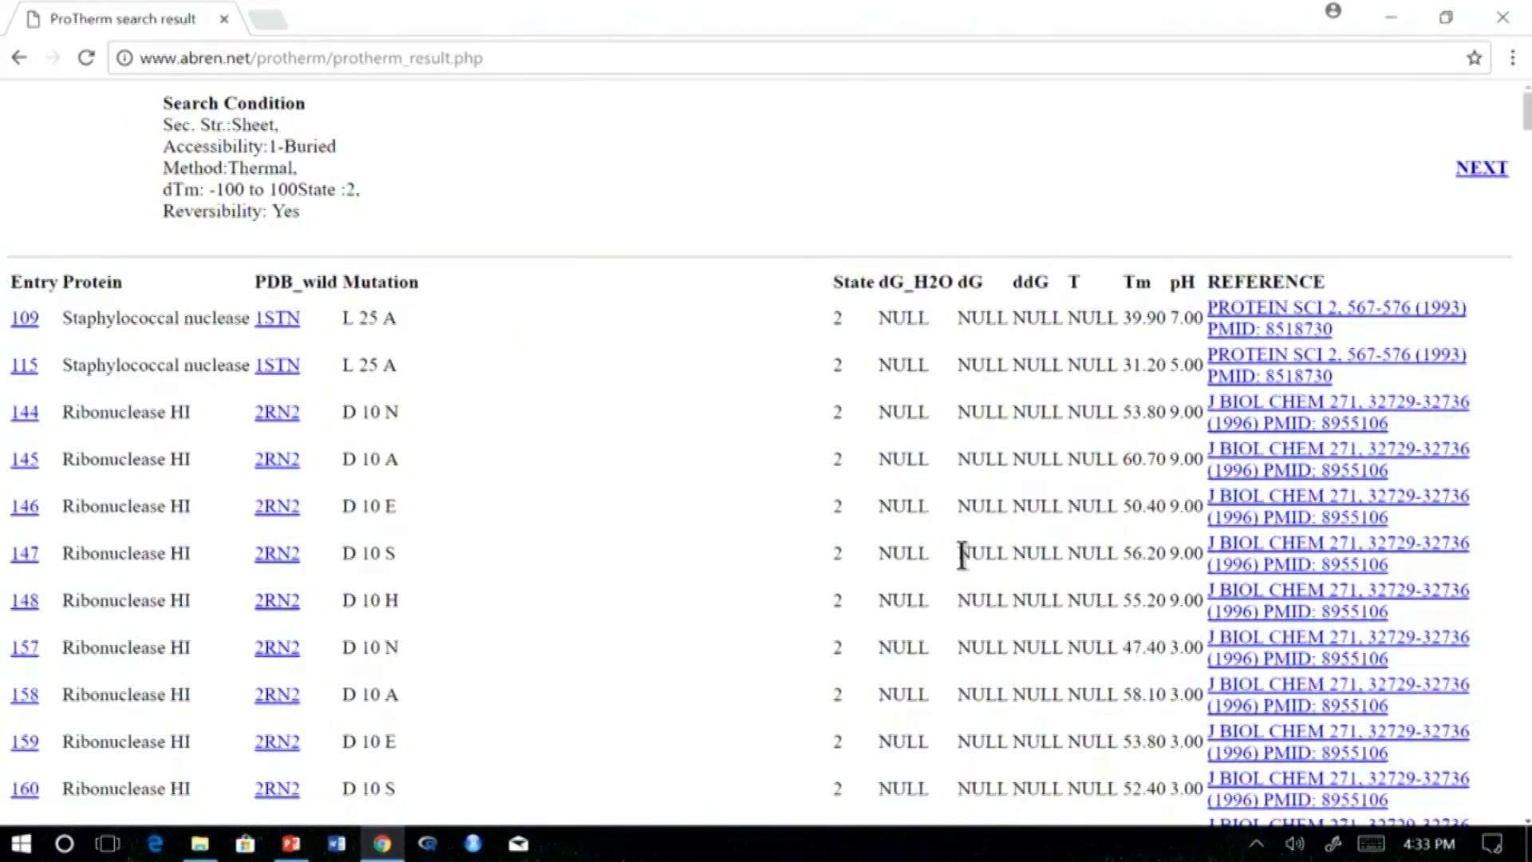
- Look over the results, return to the form, and clear both limits of the dTm range
scroll(962, 553, down, 10)
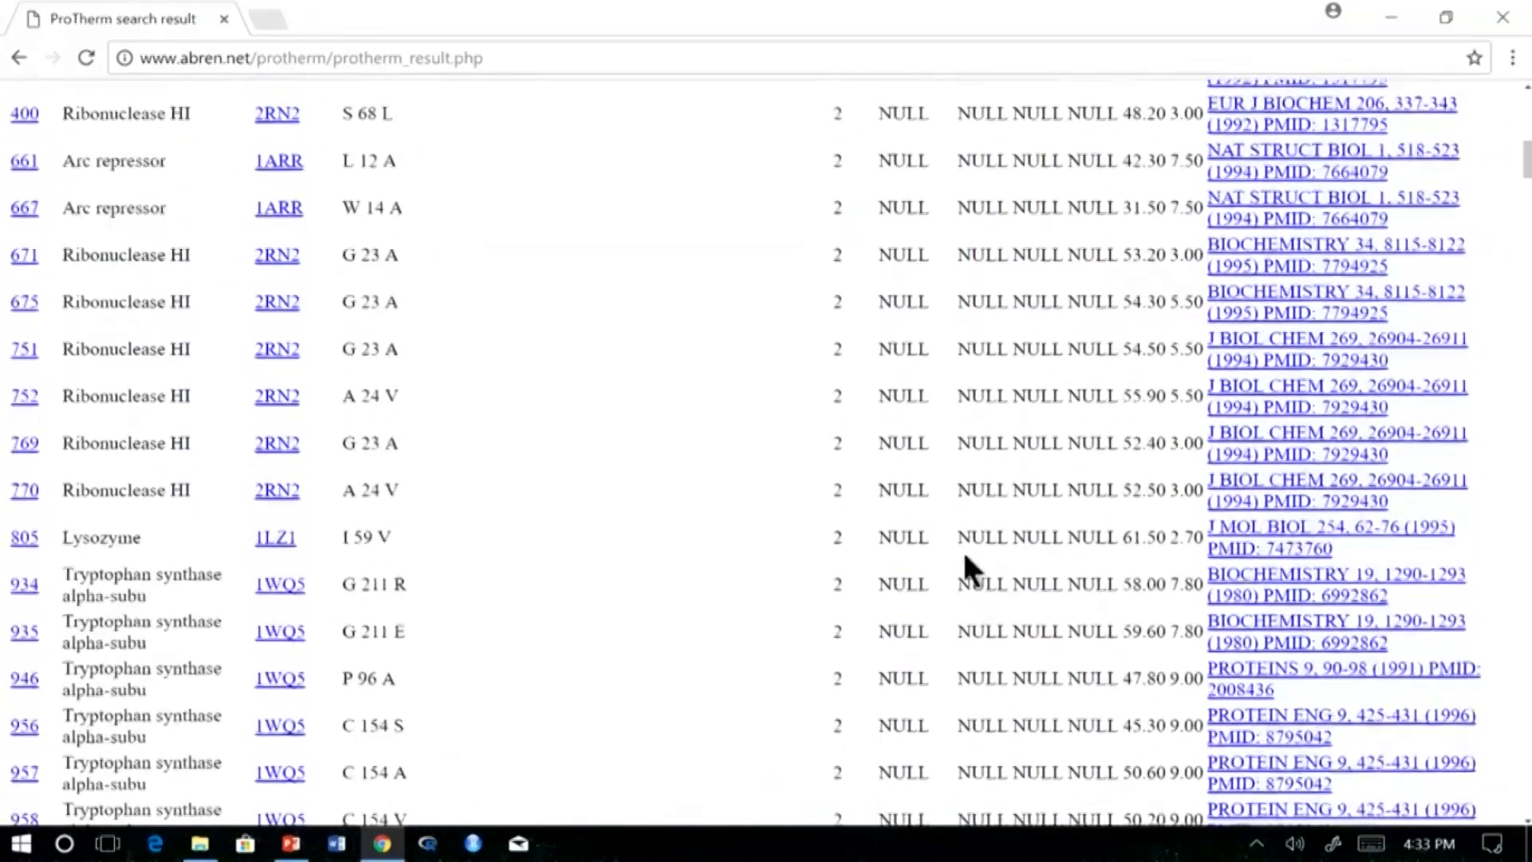
click(19, 58)
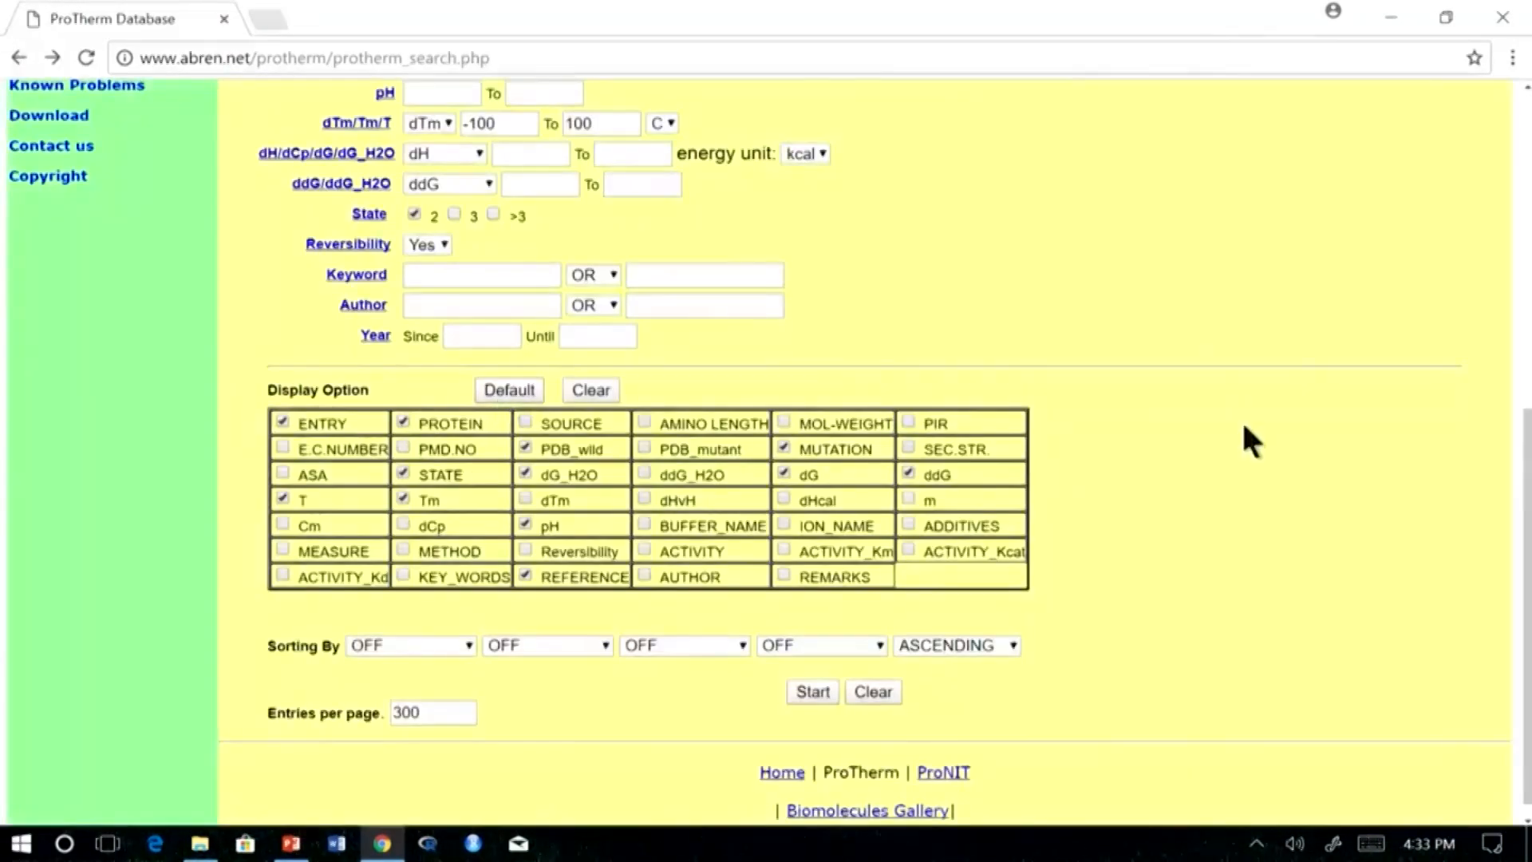
scroll(1242, 420, up, 4)
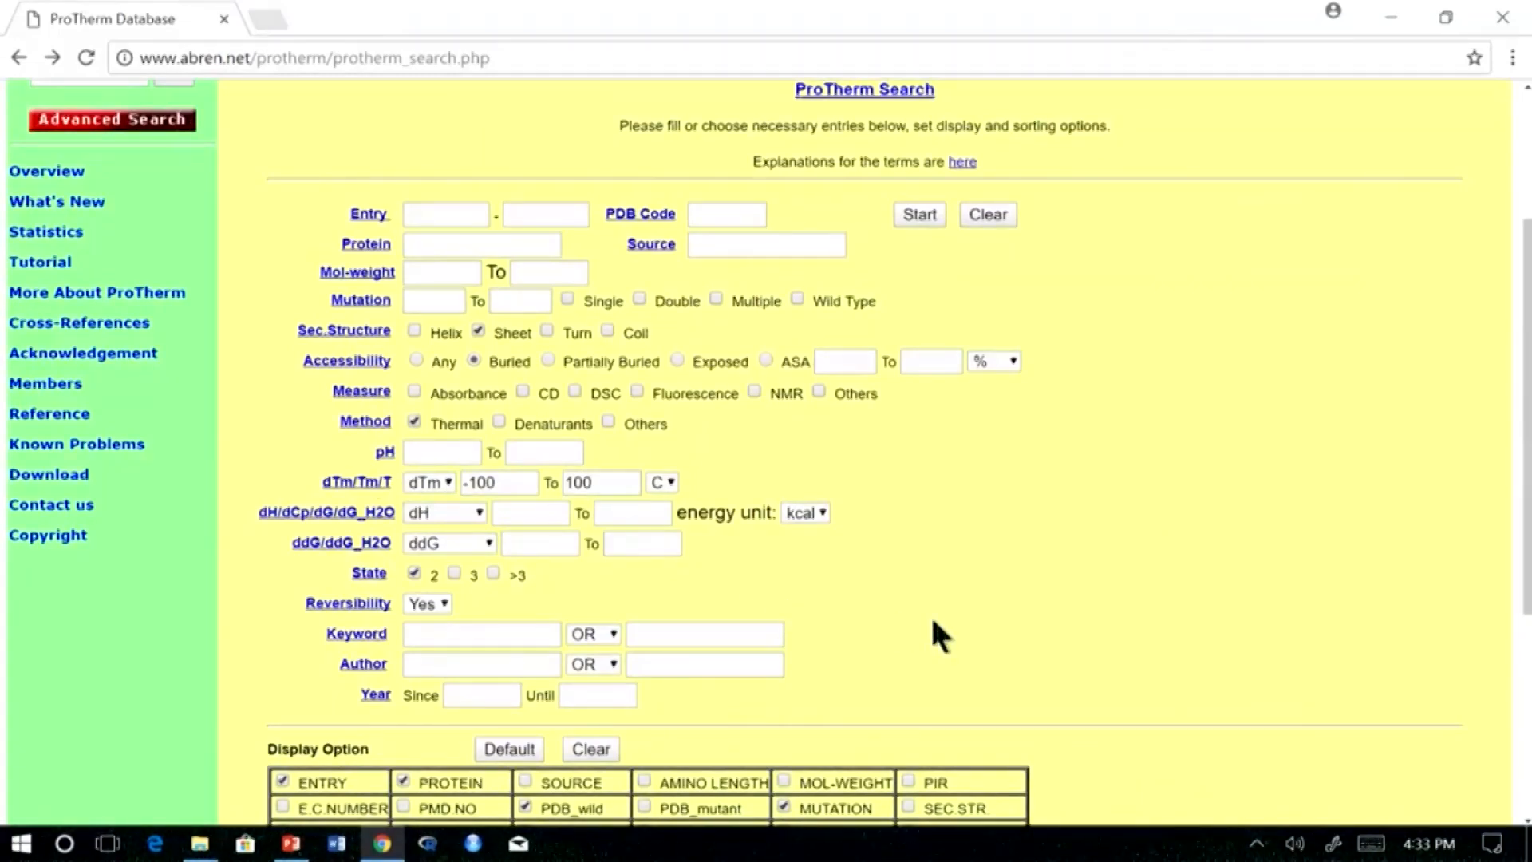
click(448, 474)
click(455, 491)
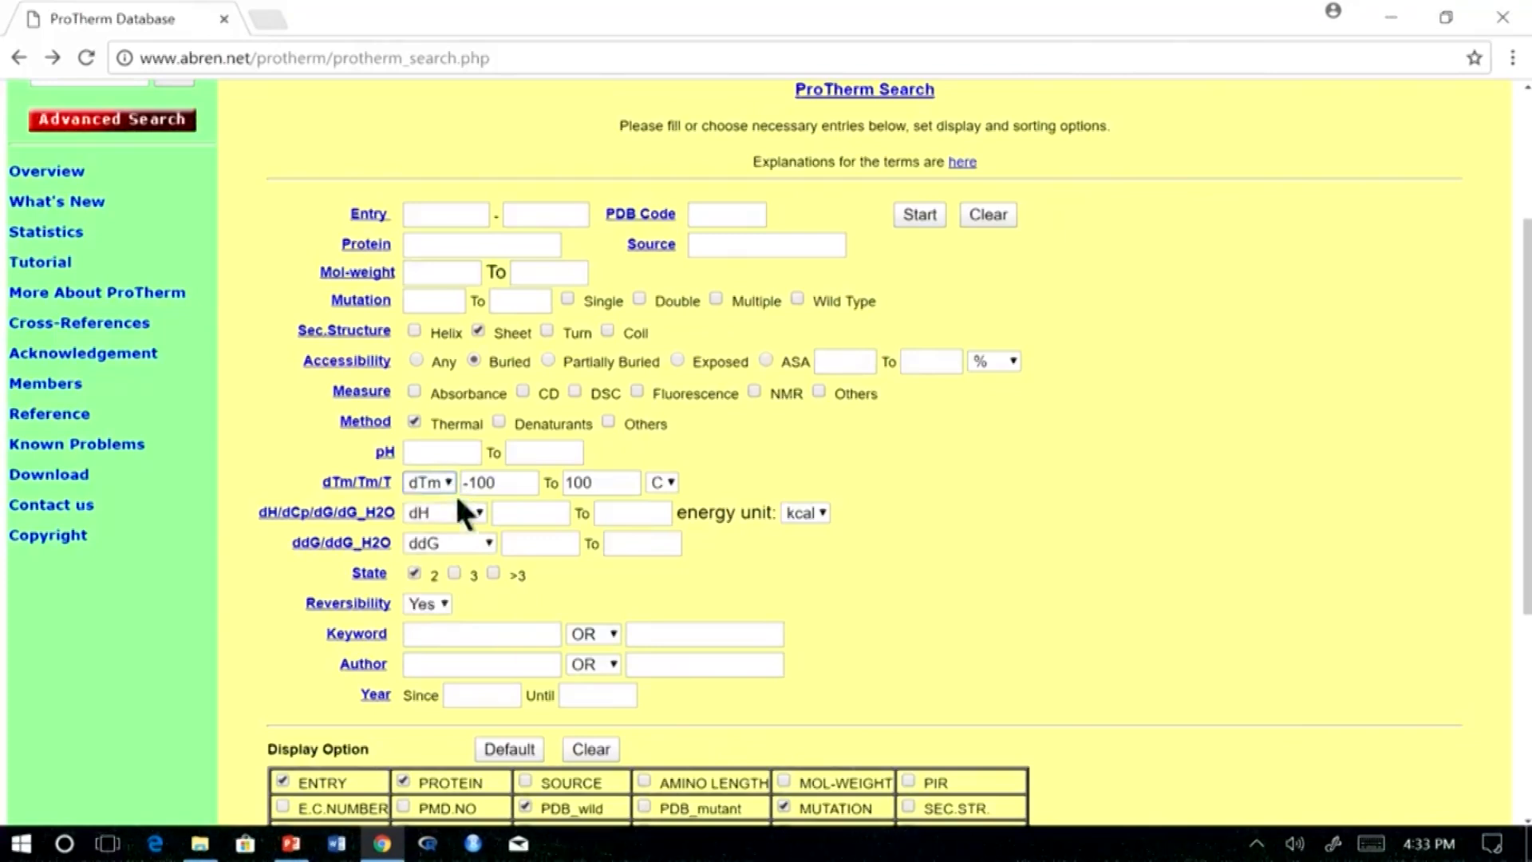
click(488, 545)
click(467, 568)
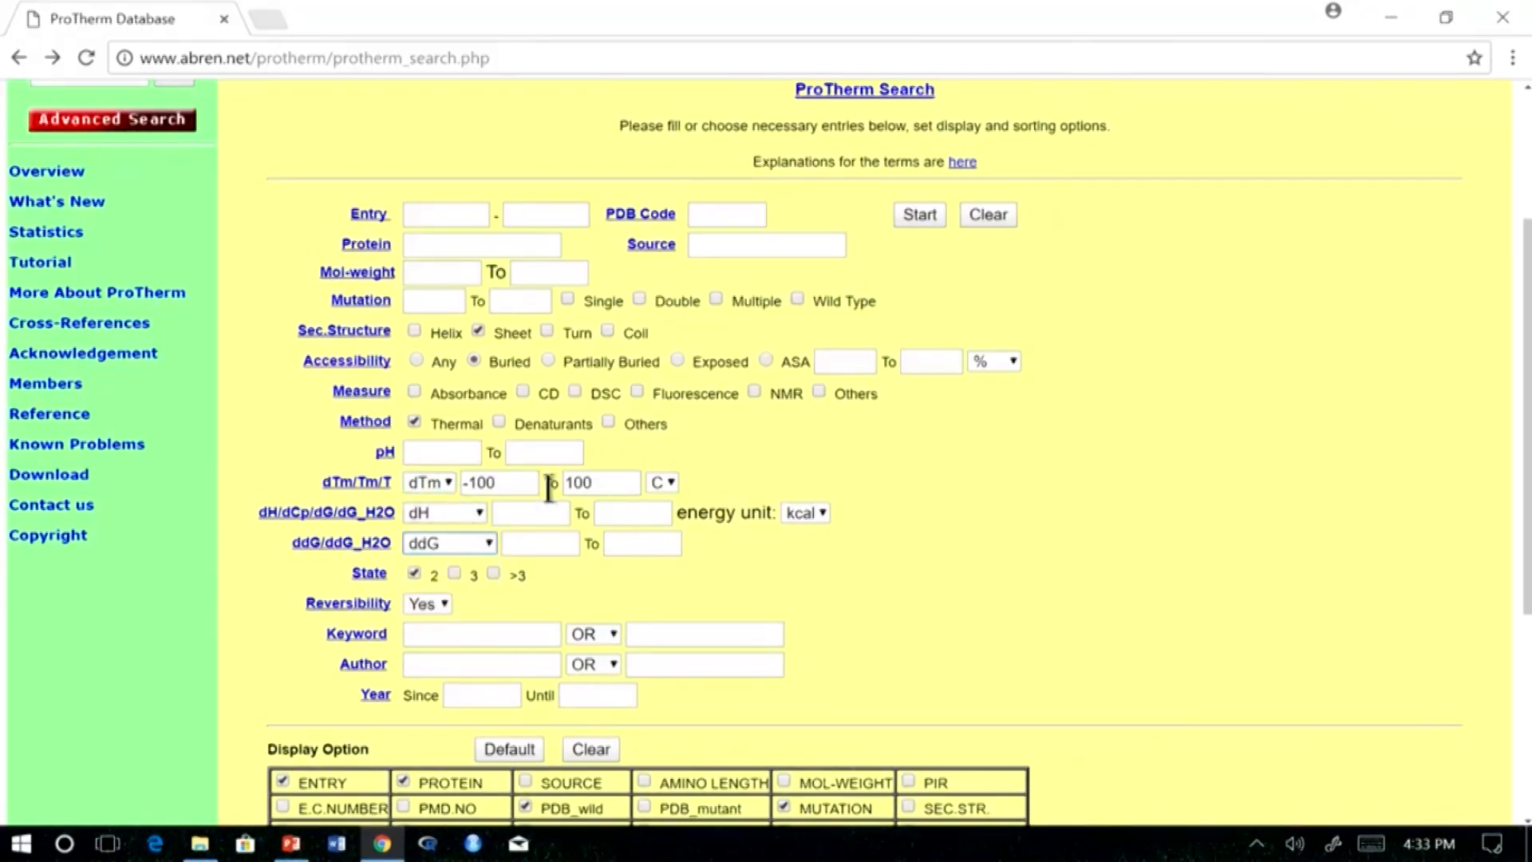
click(504, 485)
drag(505, 485, 454, 479)
key(BackSpace)
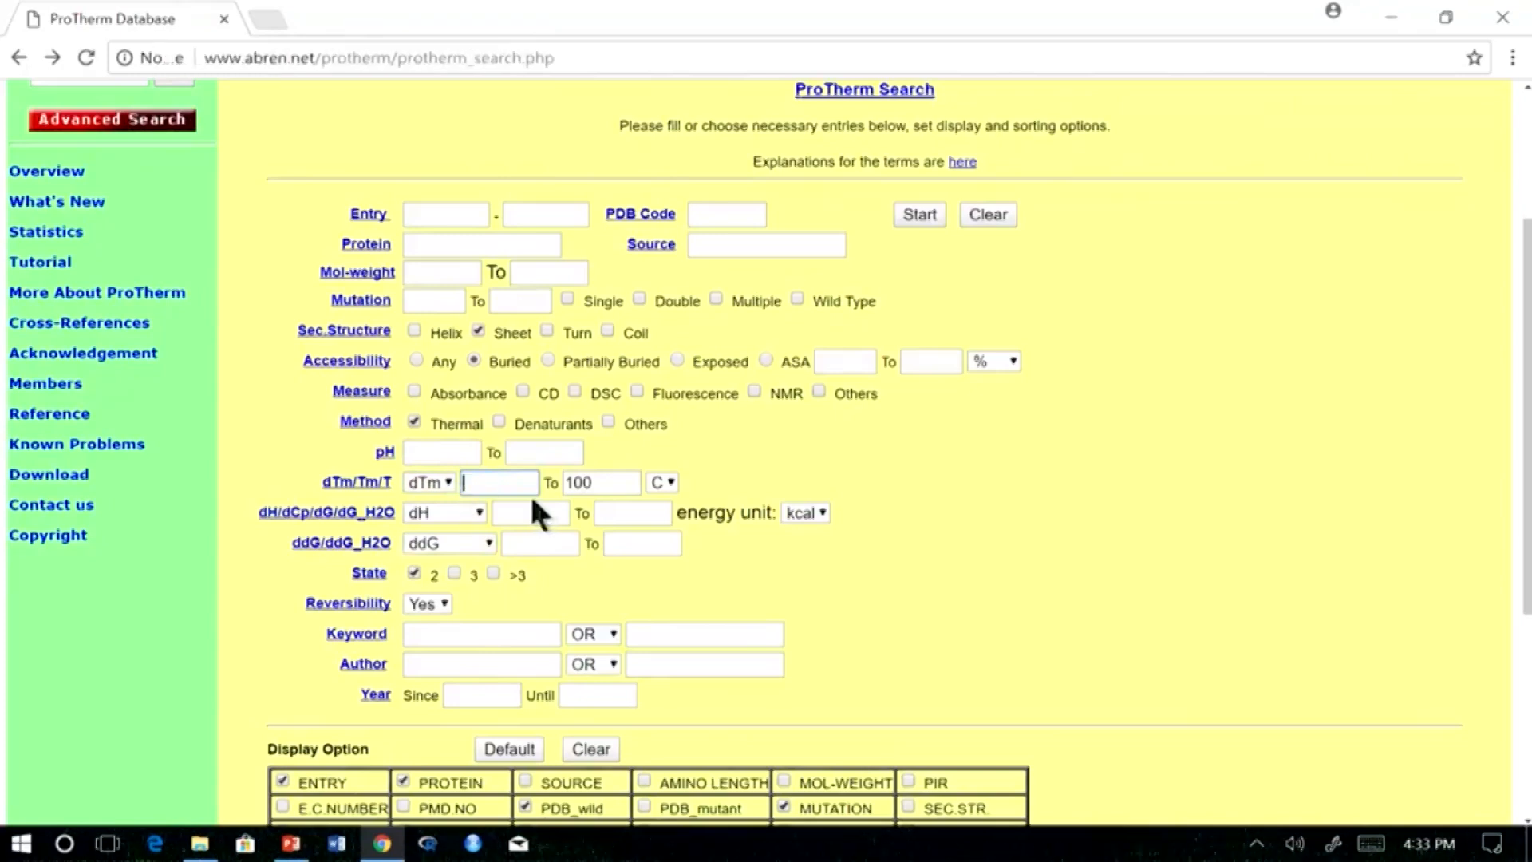
drag(592, 482, 565, 479)
- Set the ddG range from -100 to 100
click(533, 545)
text(-100)
click(612, 540)
click(616, 540)
click(624, 597)
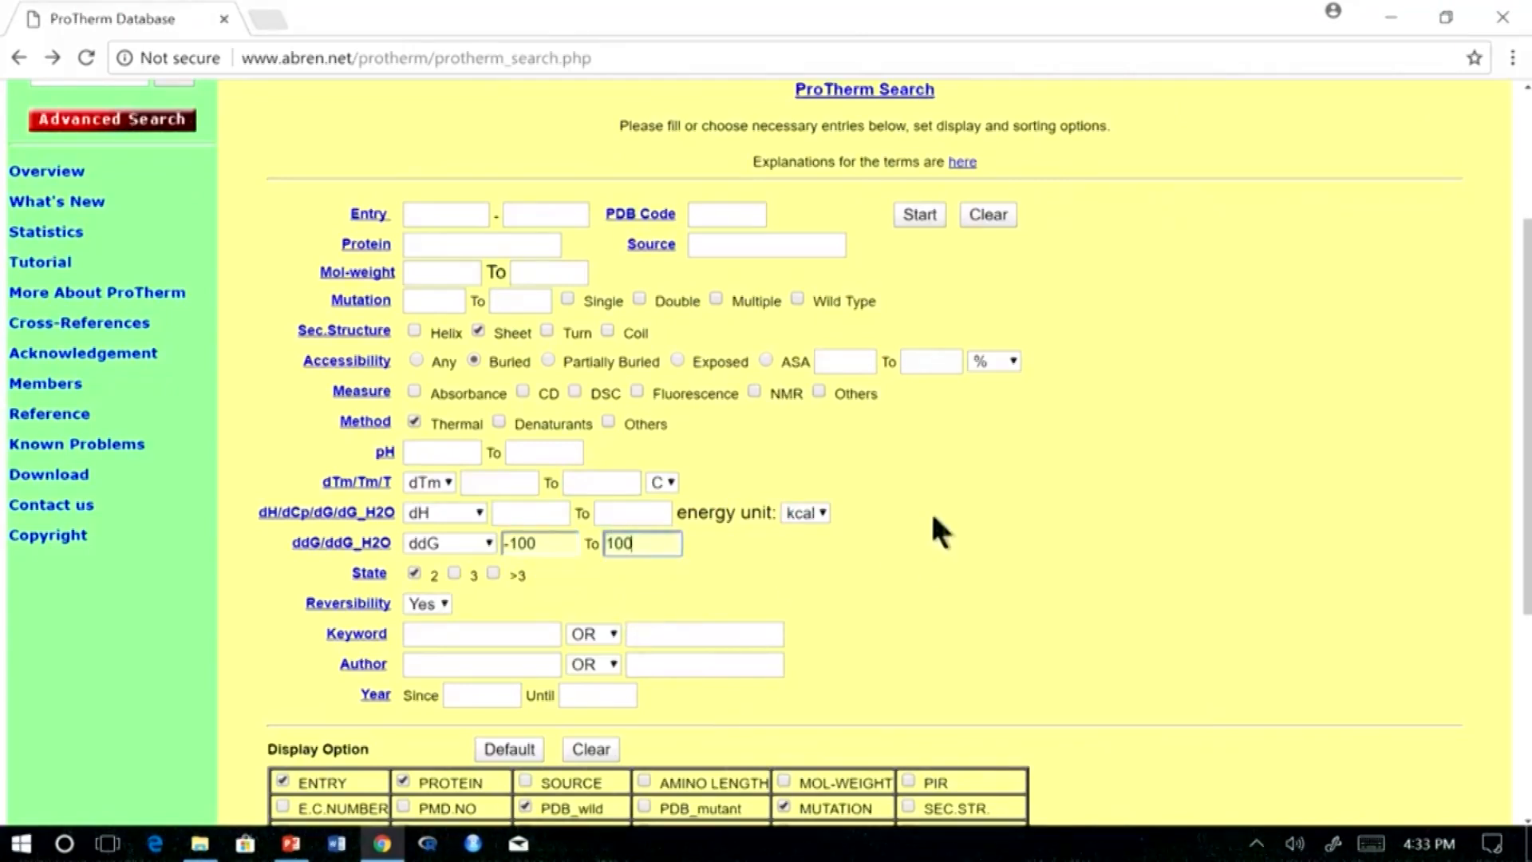
- Remove STATE and dG_H2O from the display options and run the search with the ddG range
scroll(860, 720, down, 2)
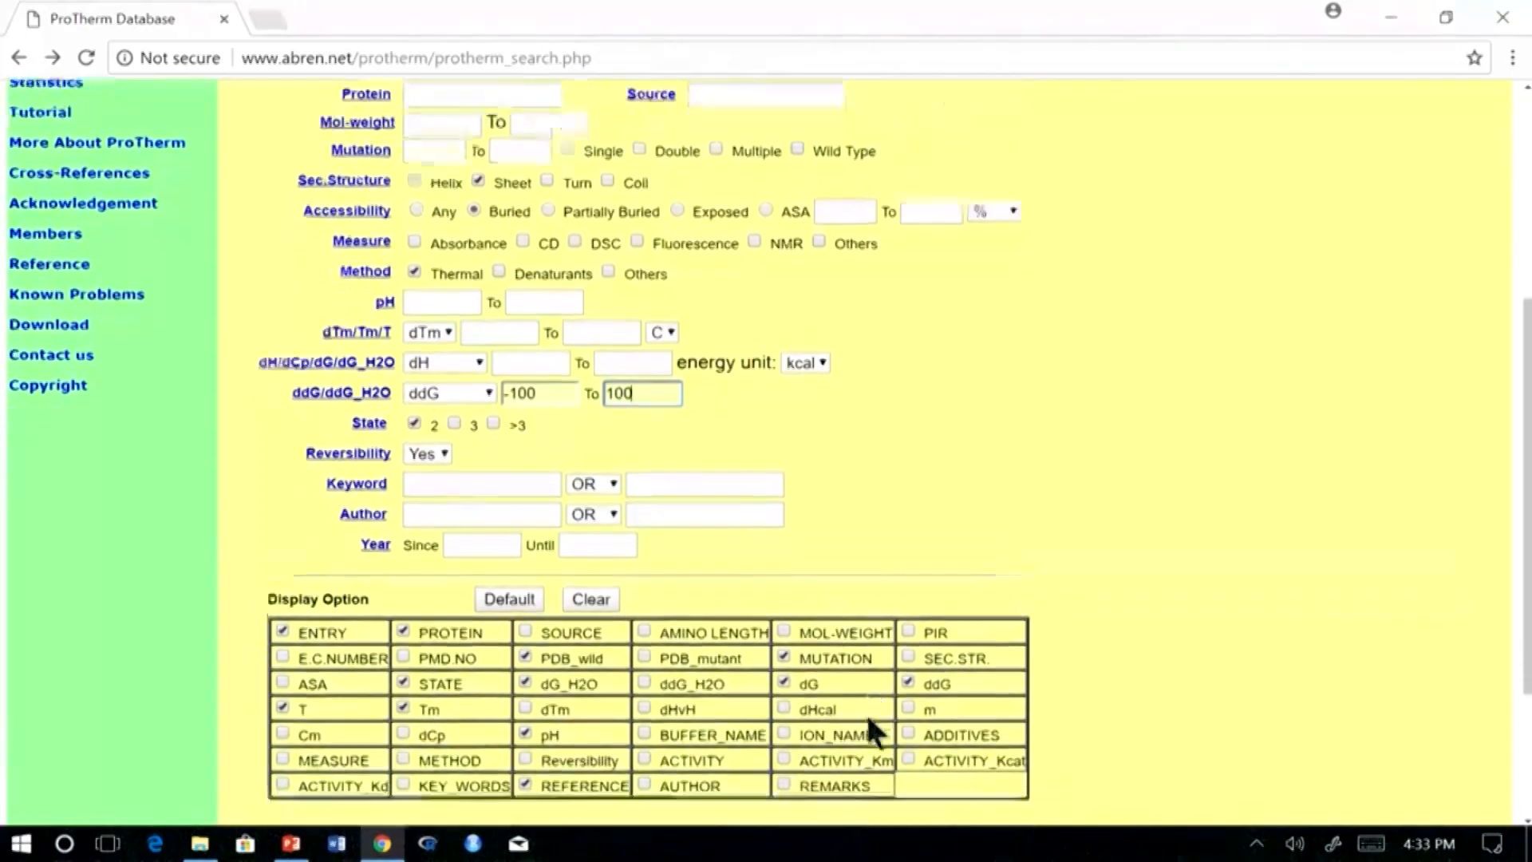
scroll(865, 711, down, 3)
click(525, 473)
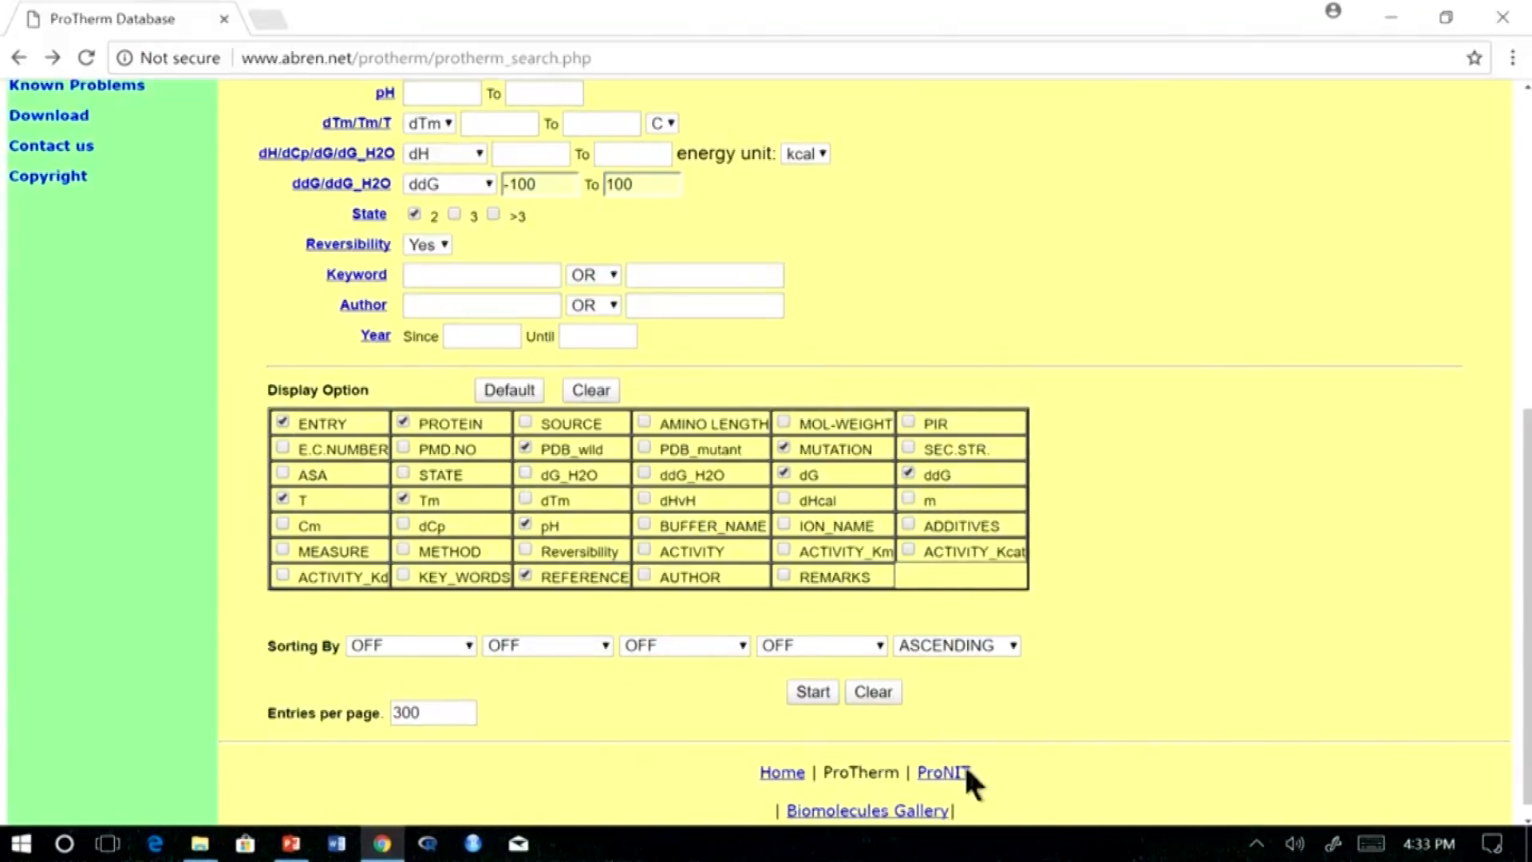
click(811, 691)
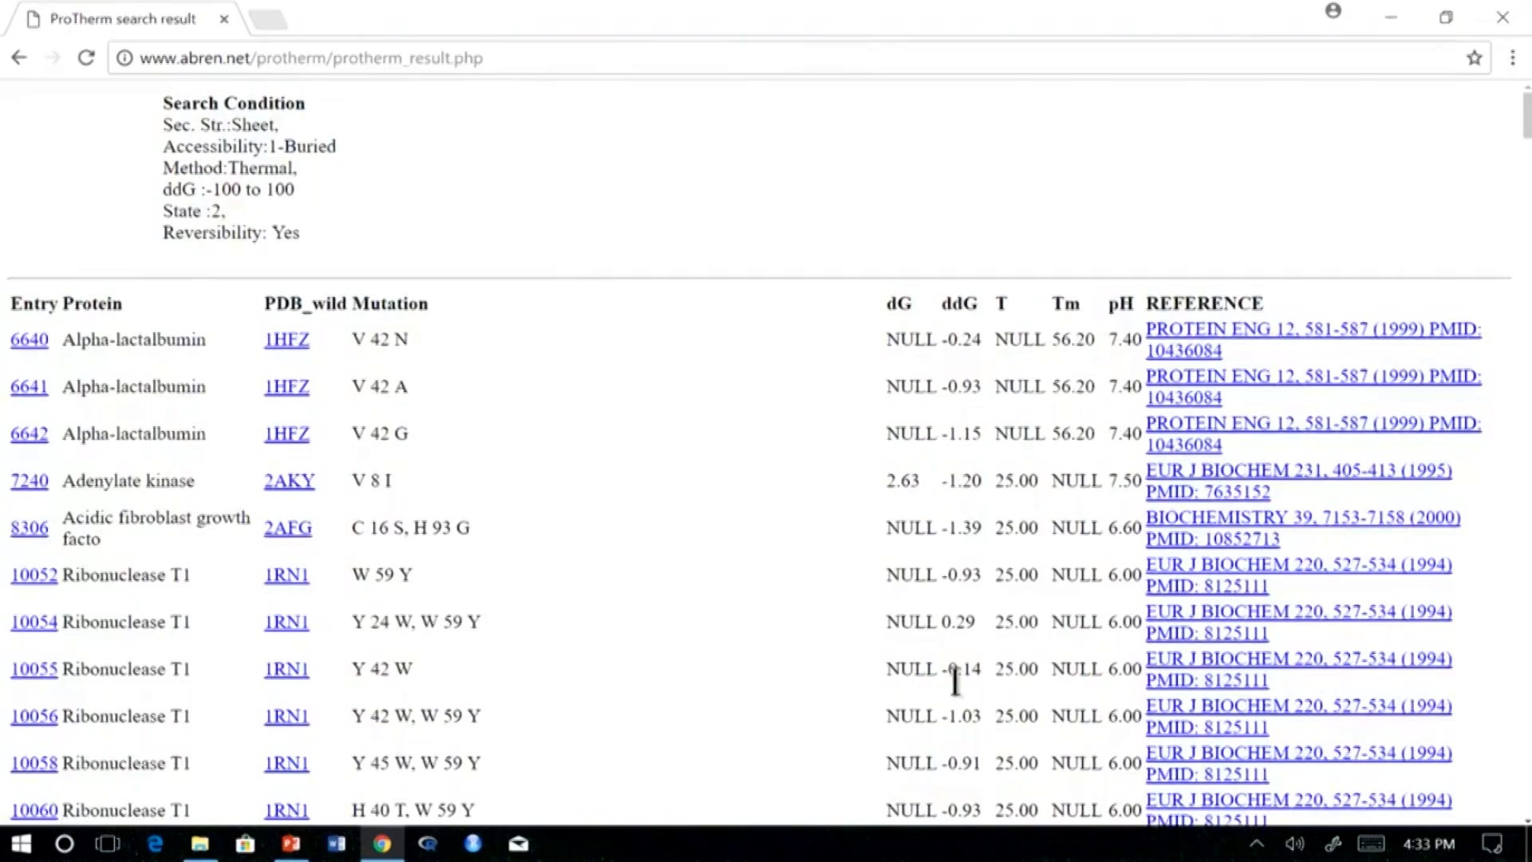
- Look over the ddG search results and return to the search form
scroll(955, 700, down, 8)
scroll(960, 707, up, 9)
click(17, 57)
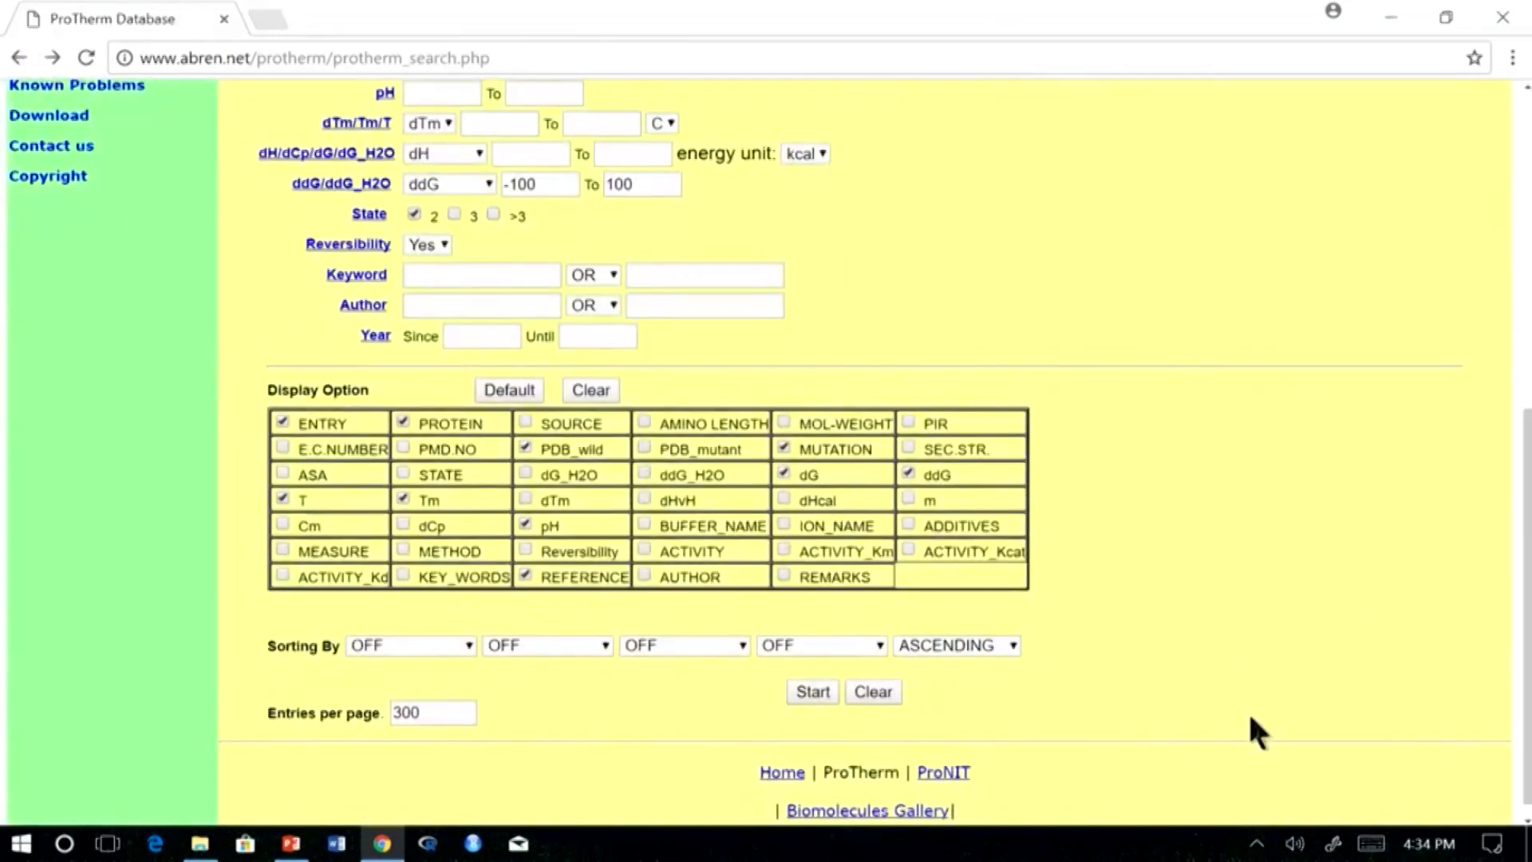
- Open the ProTherm statistics page and examine the data summary and the start of the protein name list
scroll(1249, 717, up, 5)
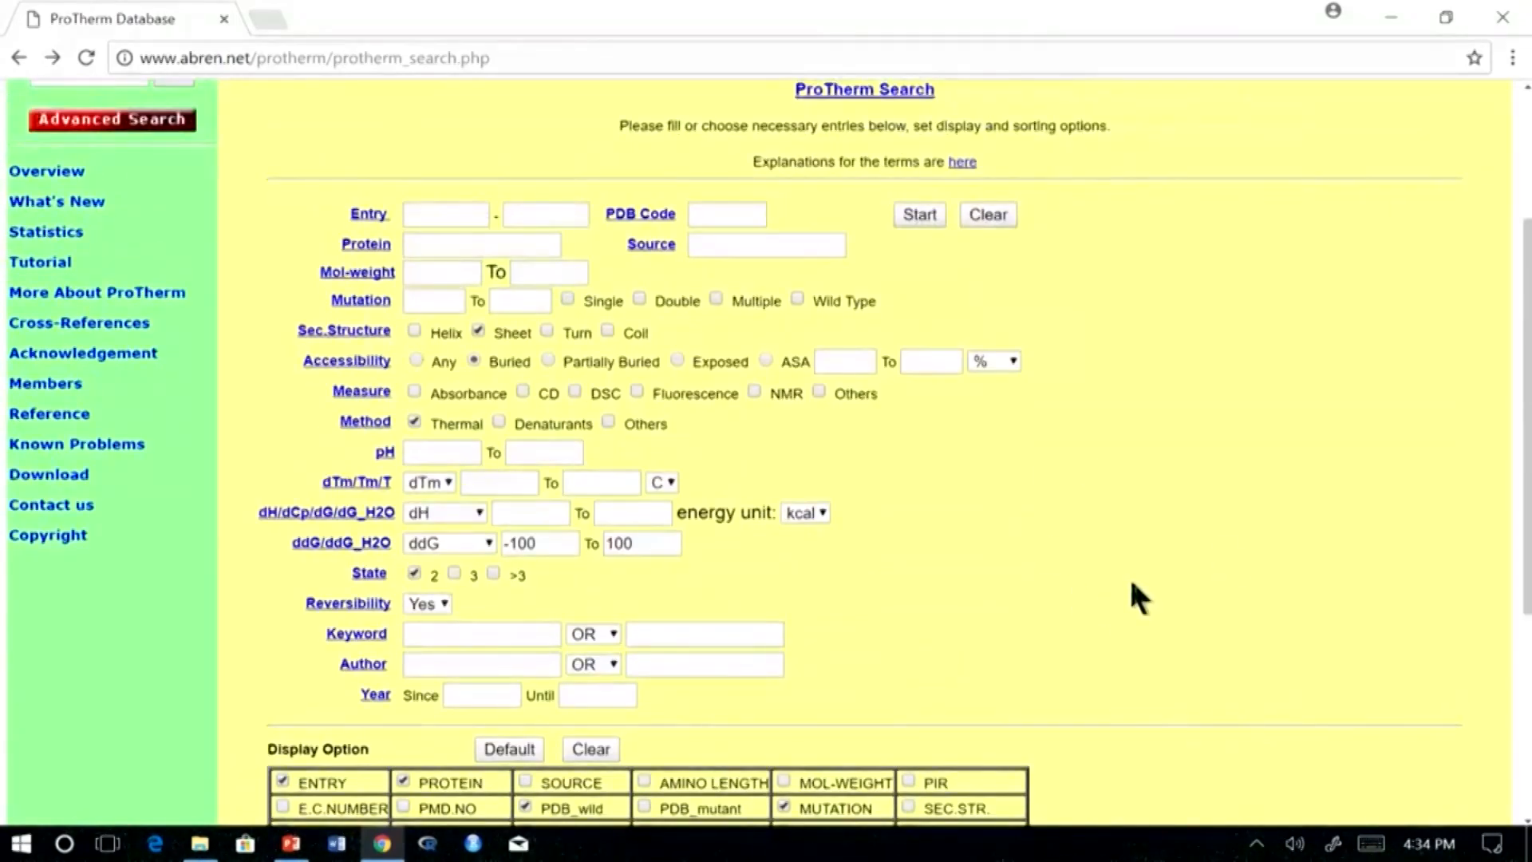
click(28, 232)
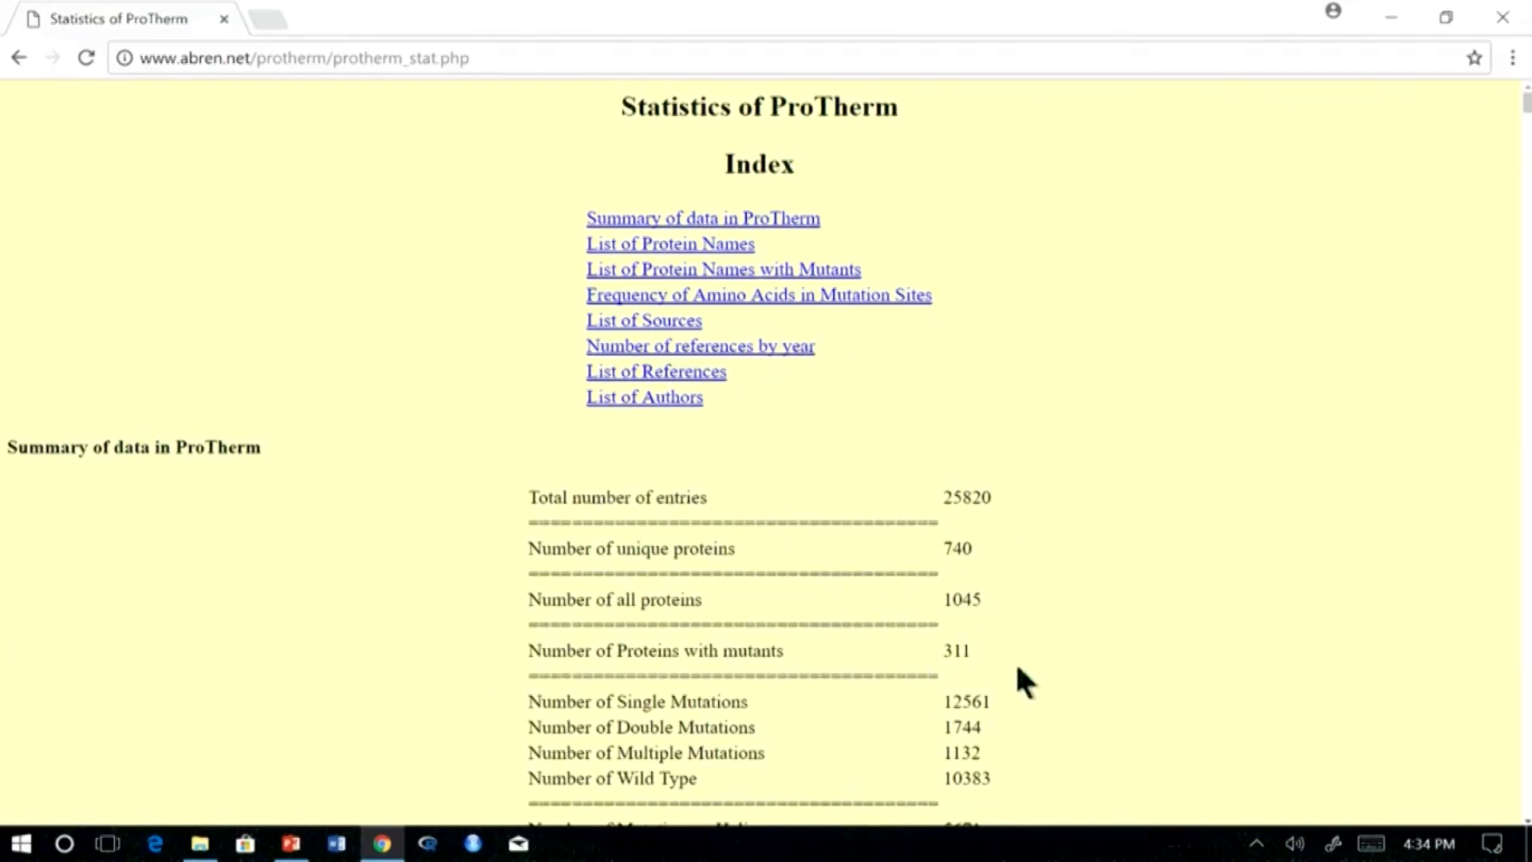
scroll(1090, 661, down, 3)
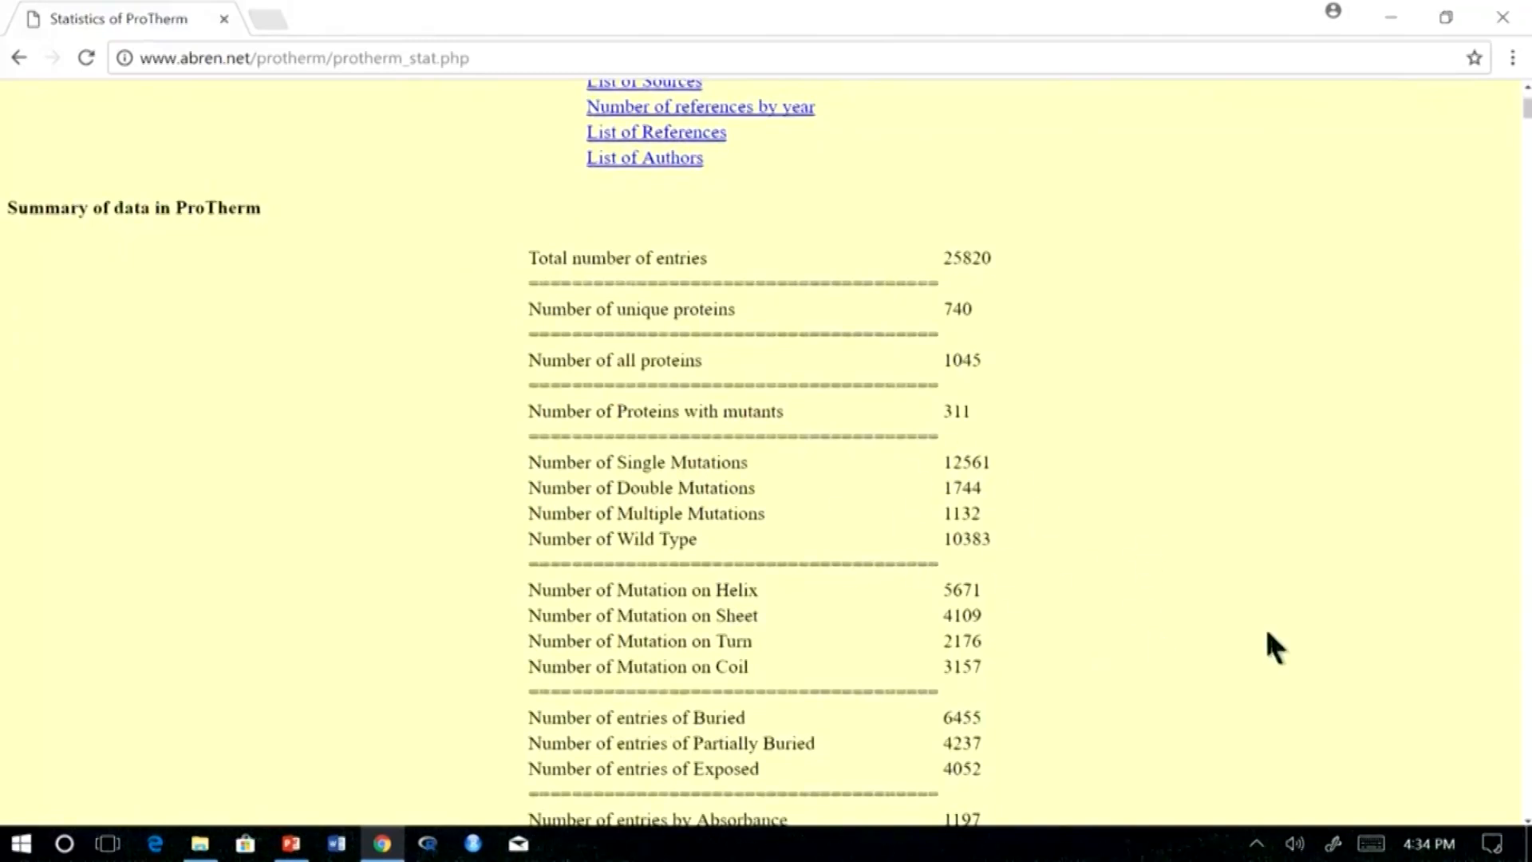
scroll(1267, 629, down, 6)
scroll(1268, 631, down, 8)
scroll(1267, 630, up, 5)
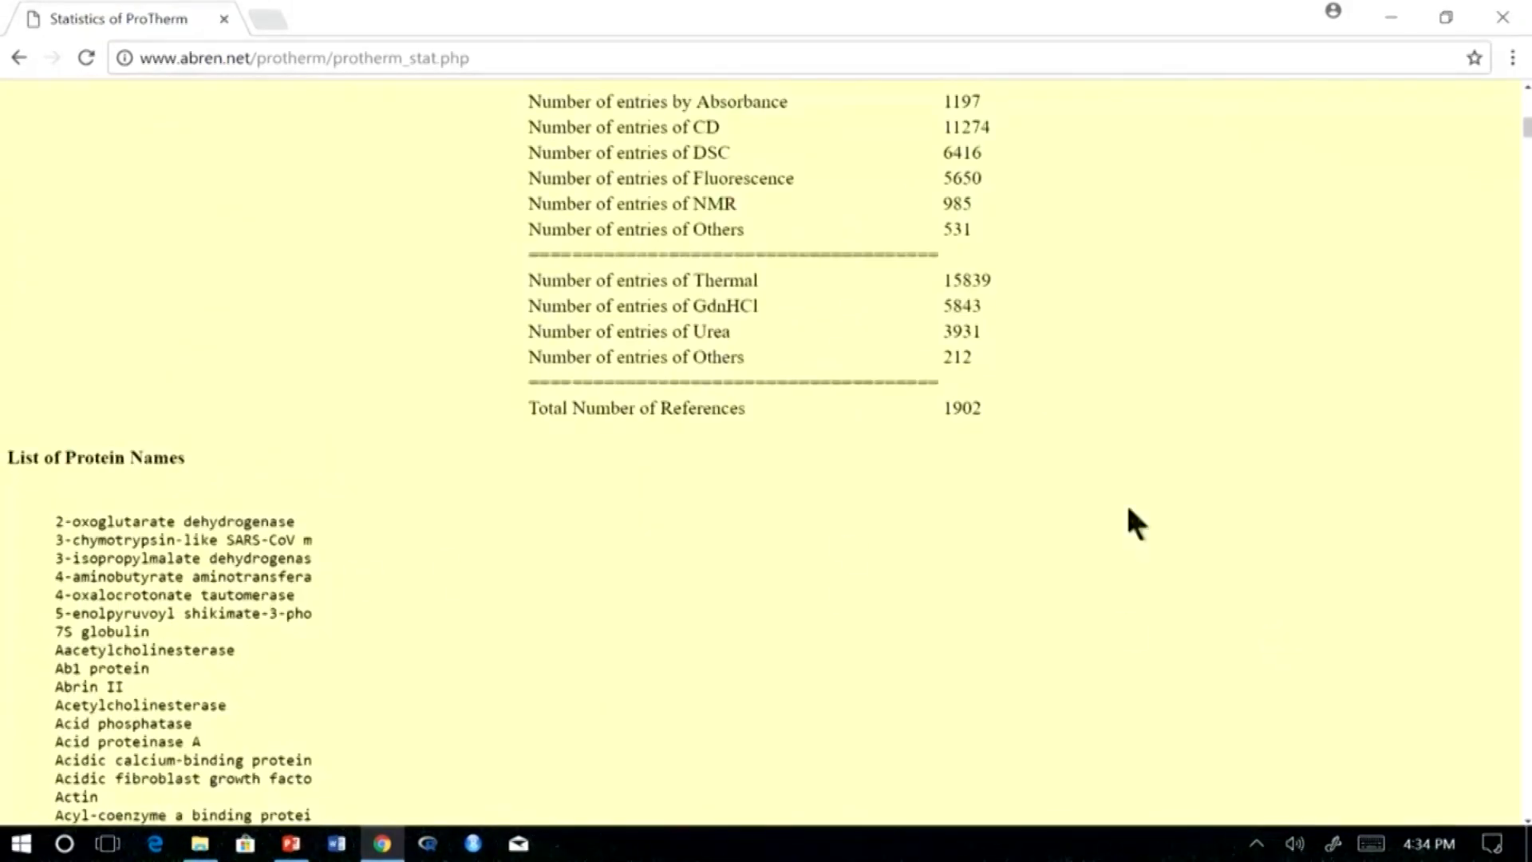
mouse_move(1523, 123)
mouse_down()
mouse_move(1526, 544)
mouse_move(1526, 128)
mouse_up()
drag(1526, 128, 1526, 102)
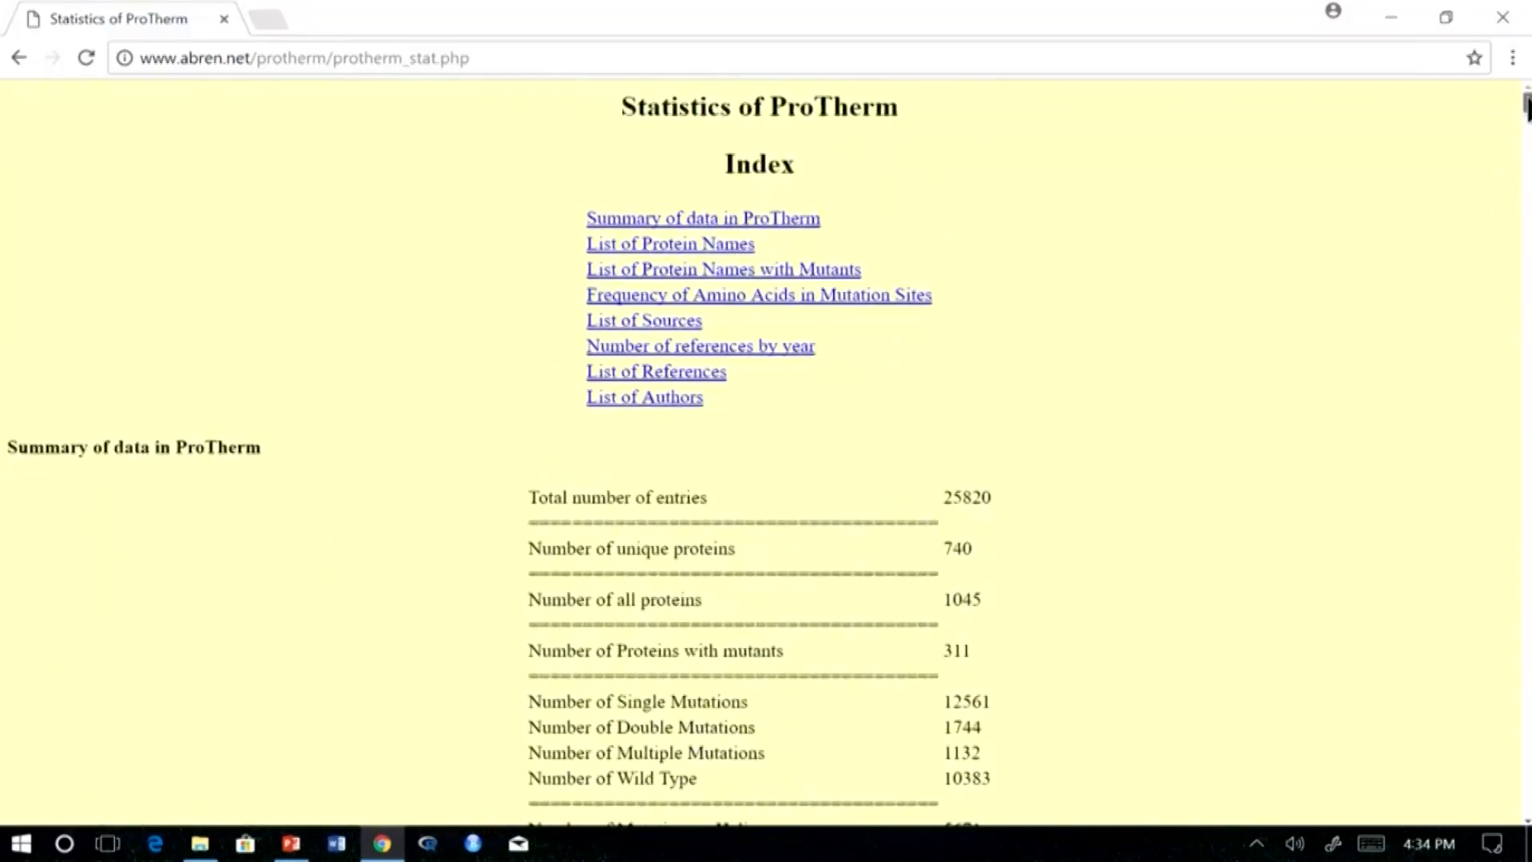
- View the frequency table of amino acids in mutation sites, and return to the search form
click(878, 297)
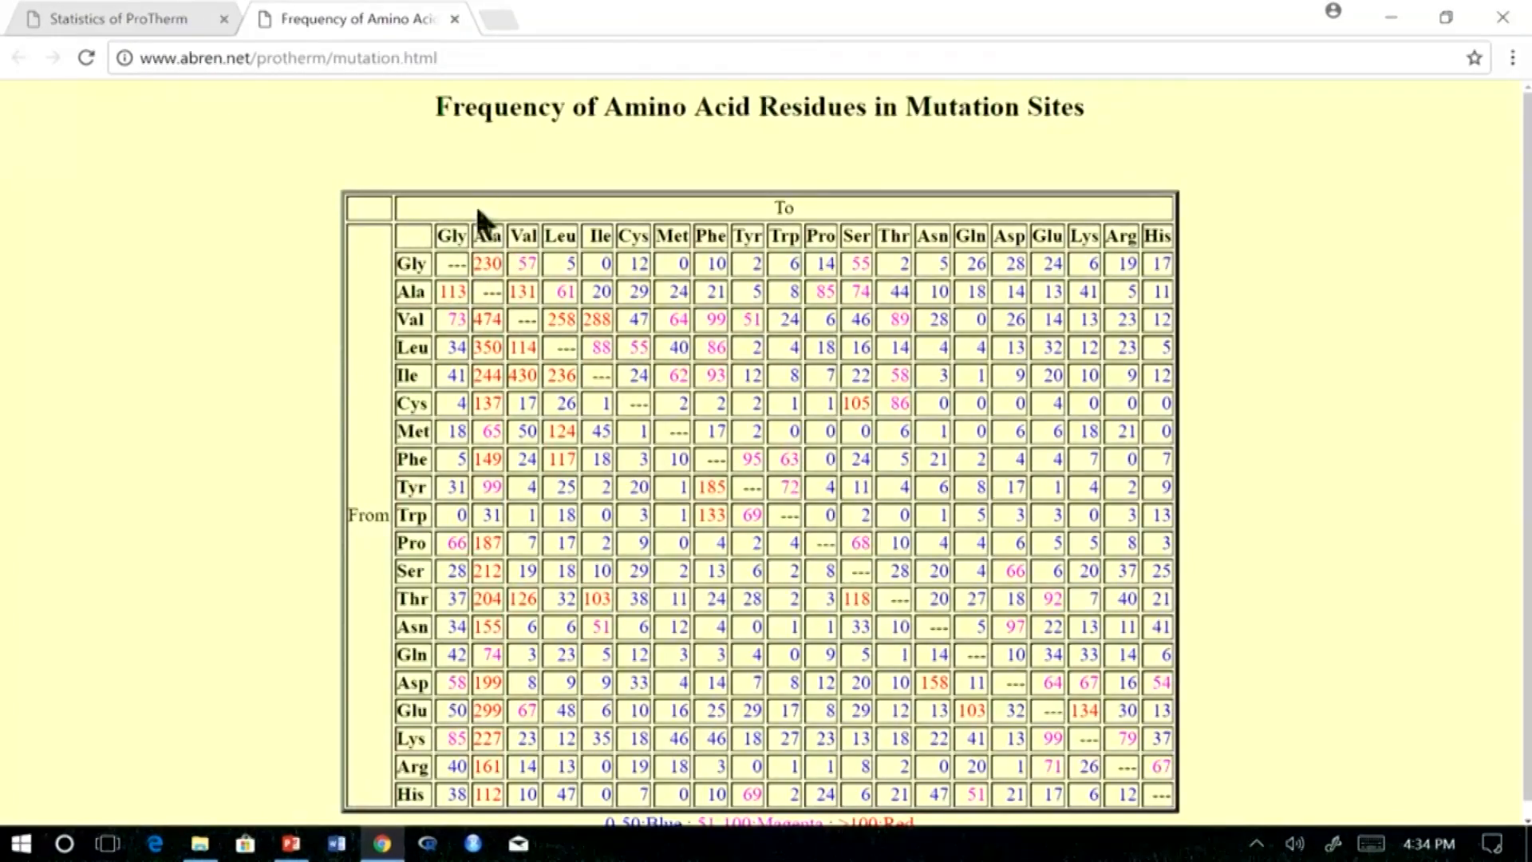
click(177, 20)
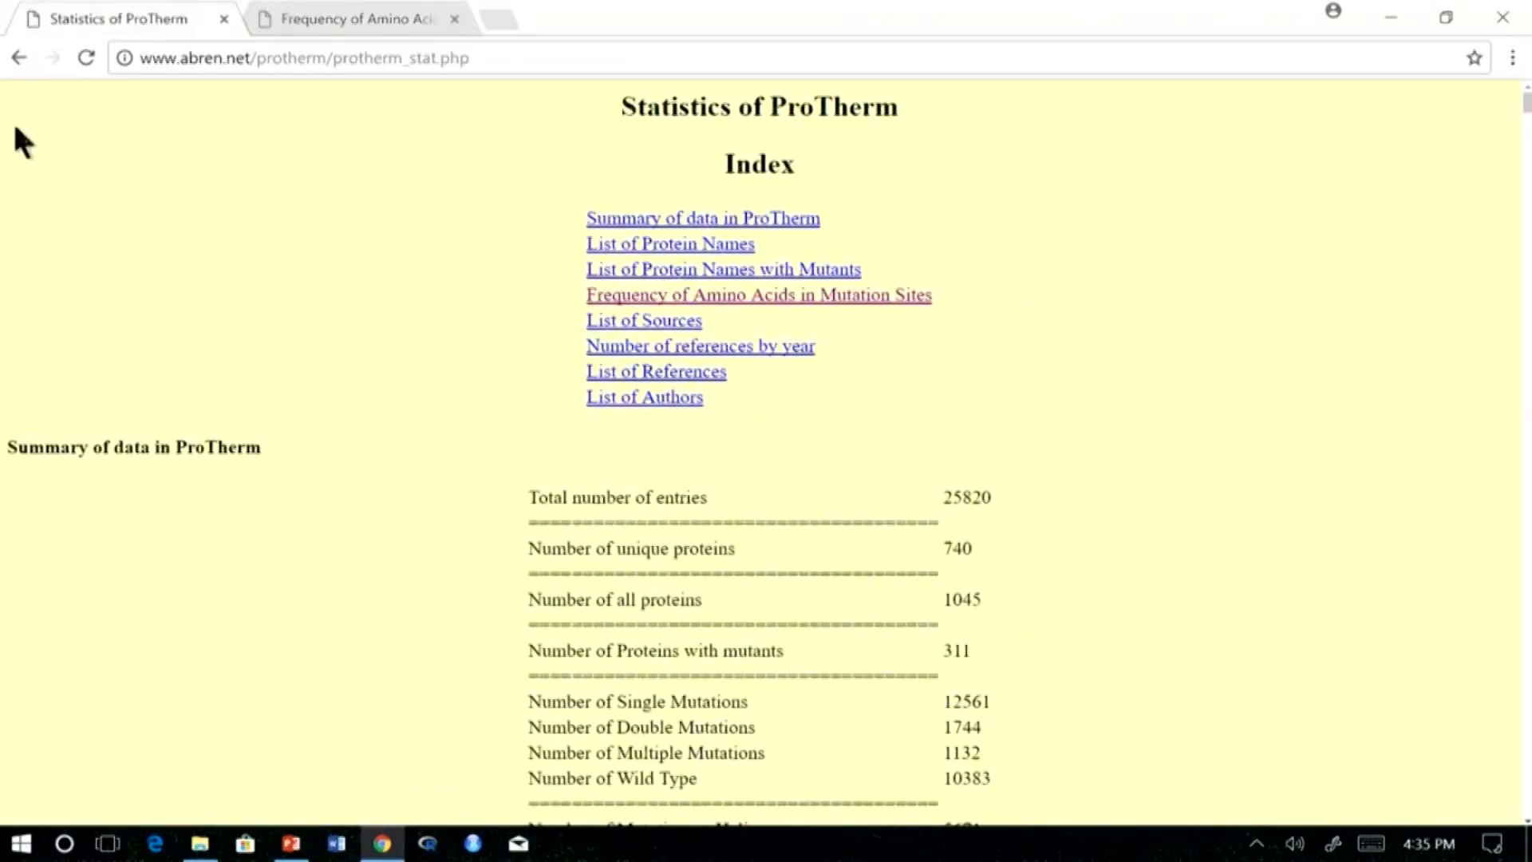
click(17, 57)
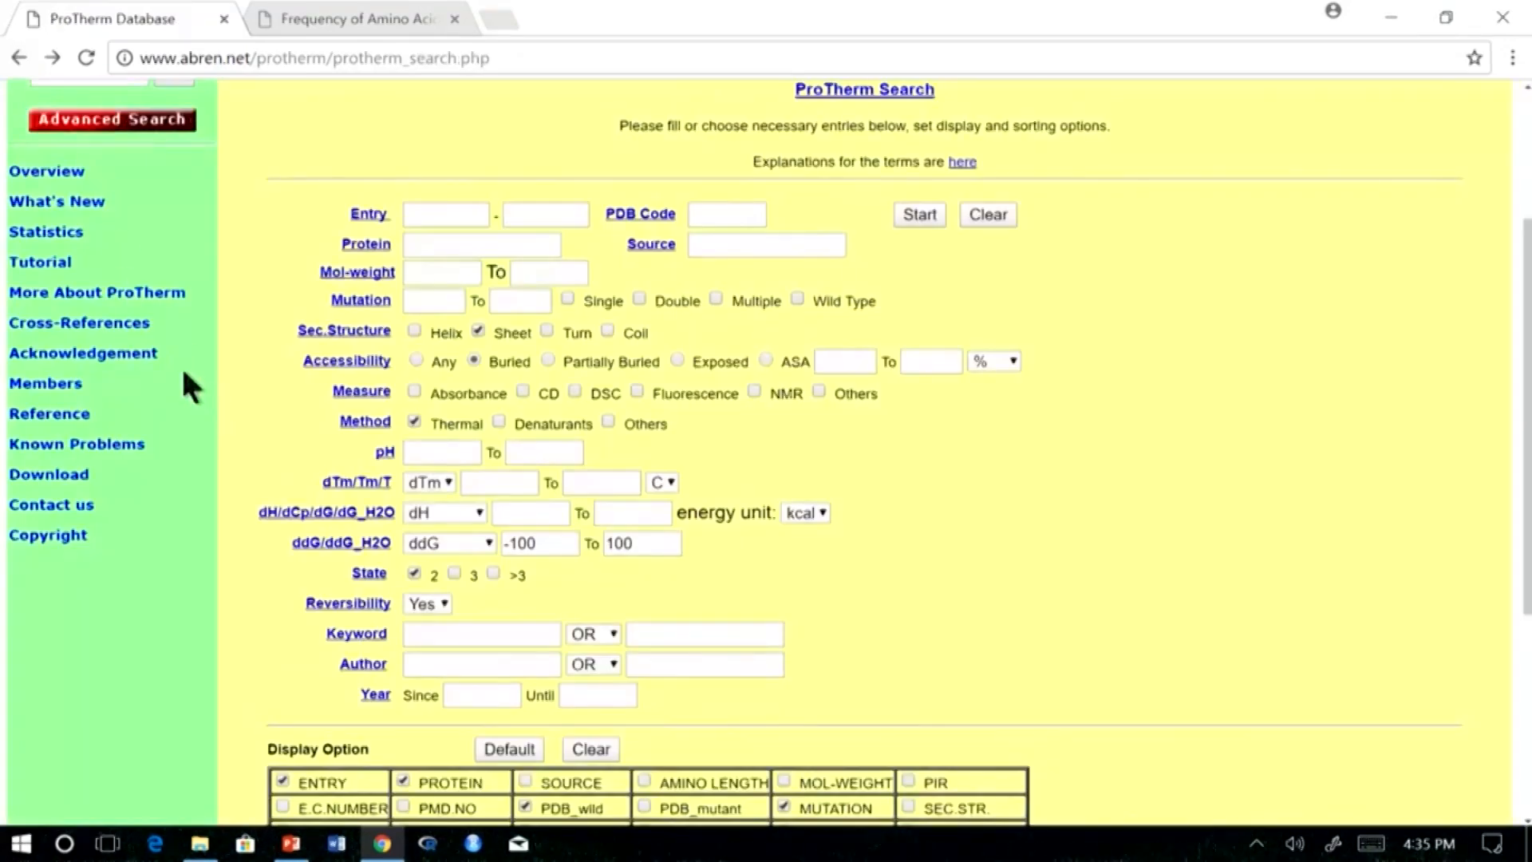
- Open the tutorial example on single mutations in helical segments and read its task, marking the helical segment and single mutation conditions
click(48, 263)
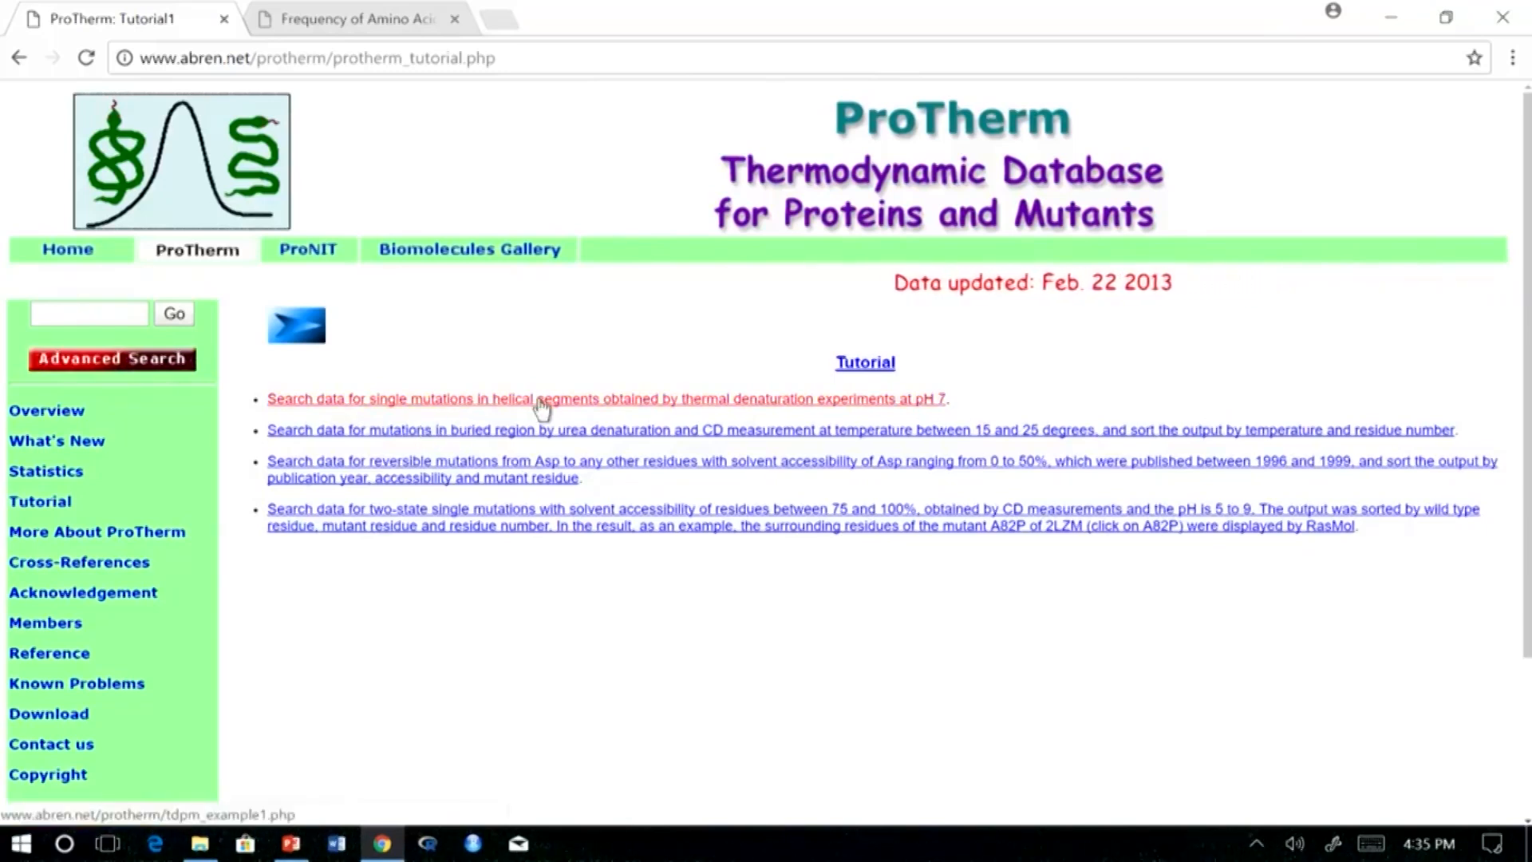
click(878, 403)
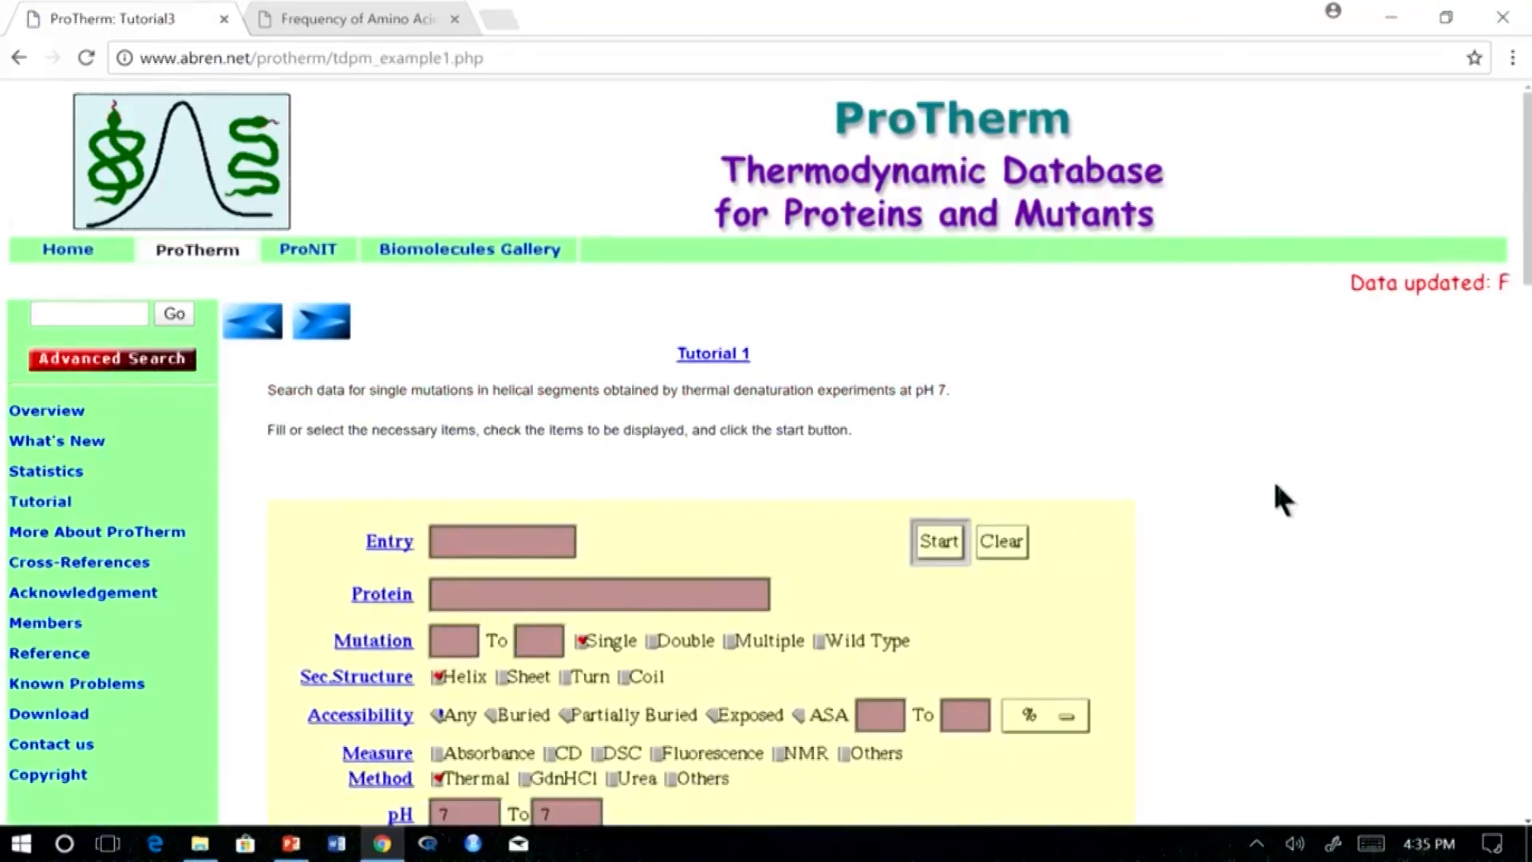
scroll(1272, 486, down, 1)
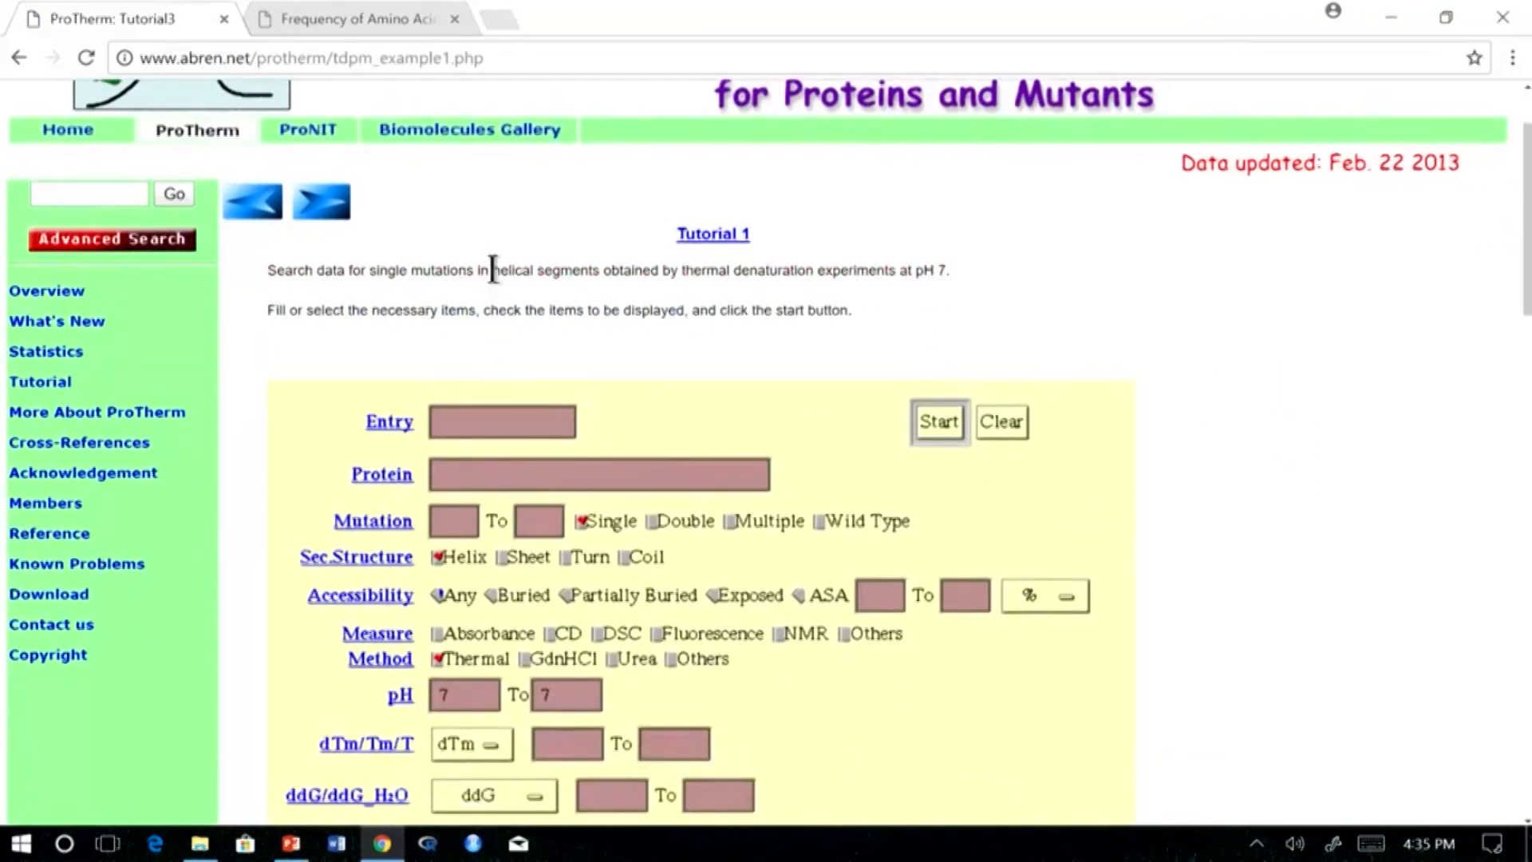
drag(492, 270, 589, 270)
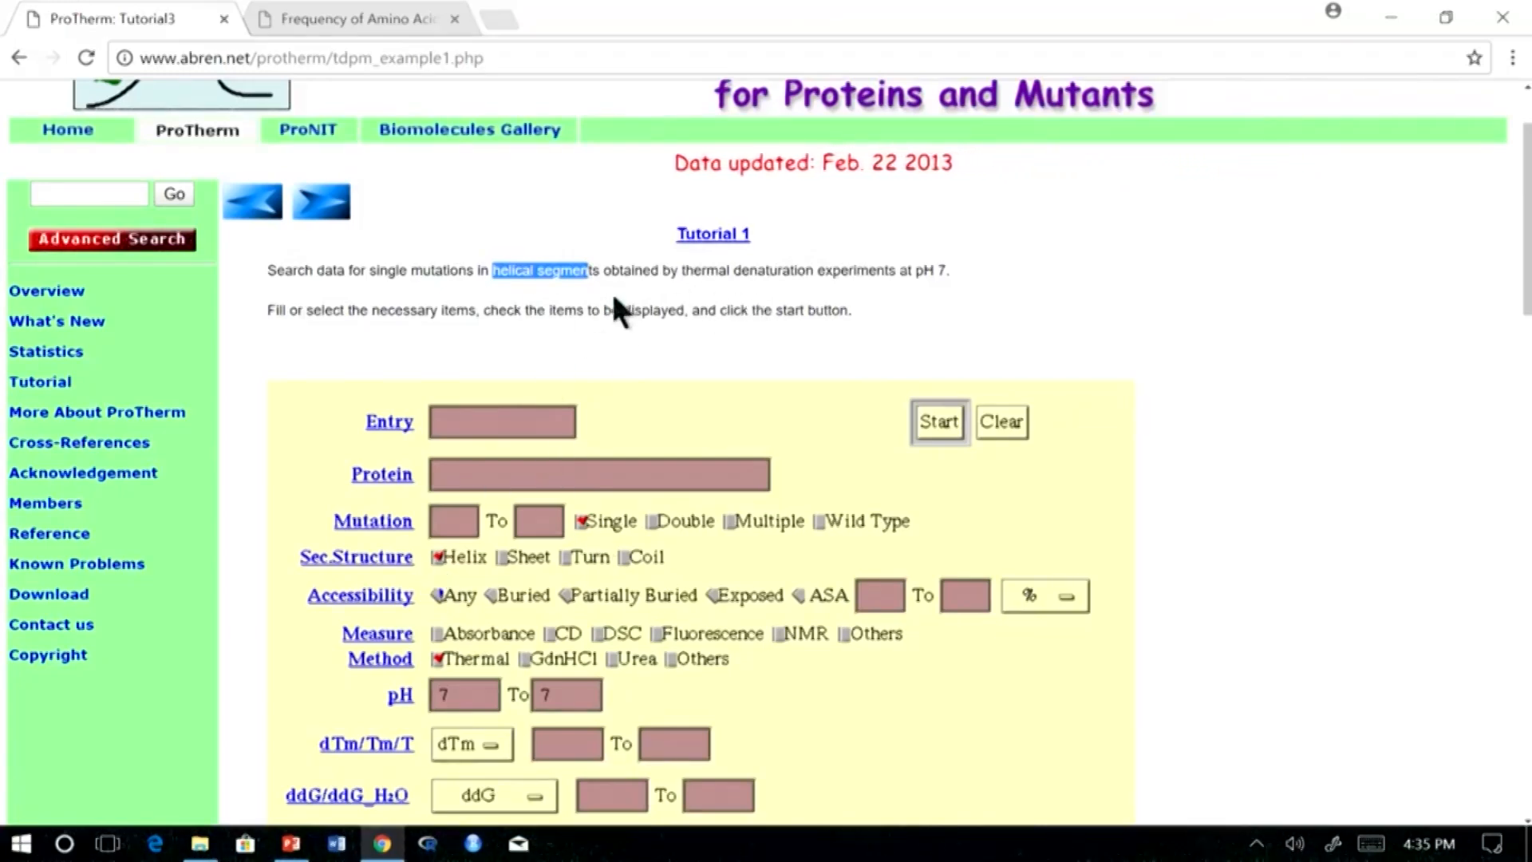
click(367, 268)
drag(368, 269, 410, 272)
click(412, 276)
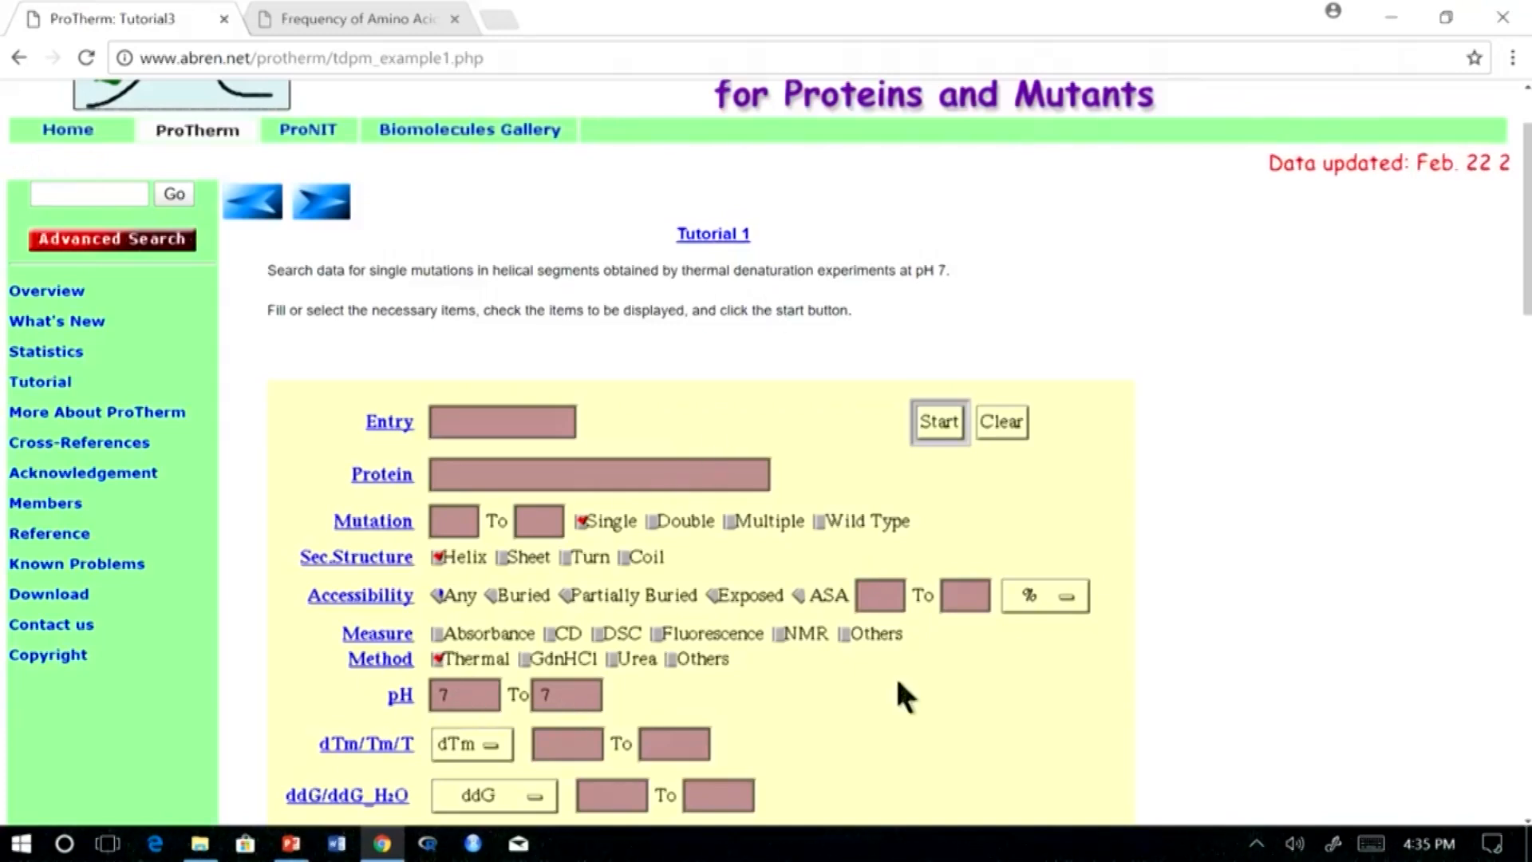
- Examine Tutorial 1's search conditions, display options and example result, and return to the tutorial list
scroll(895, 675, down, 6)
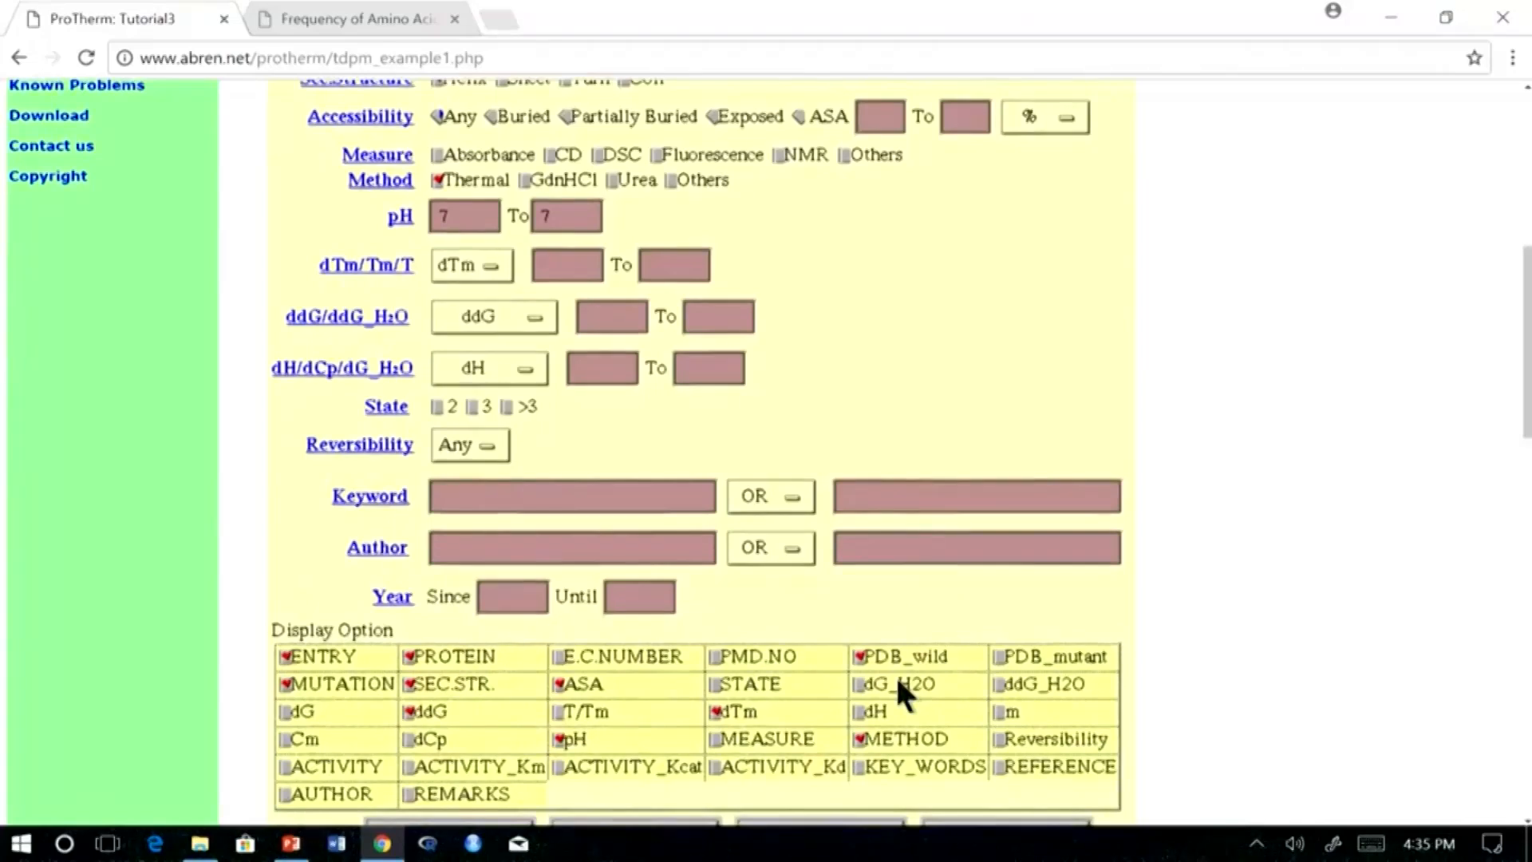
scroll(895, 673, down, 3)
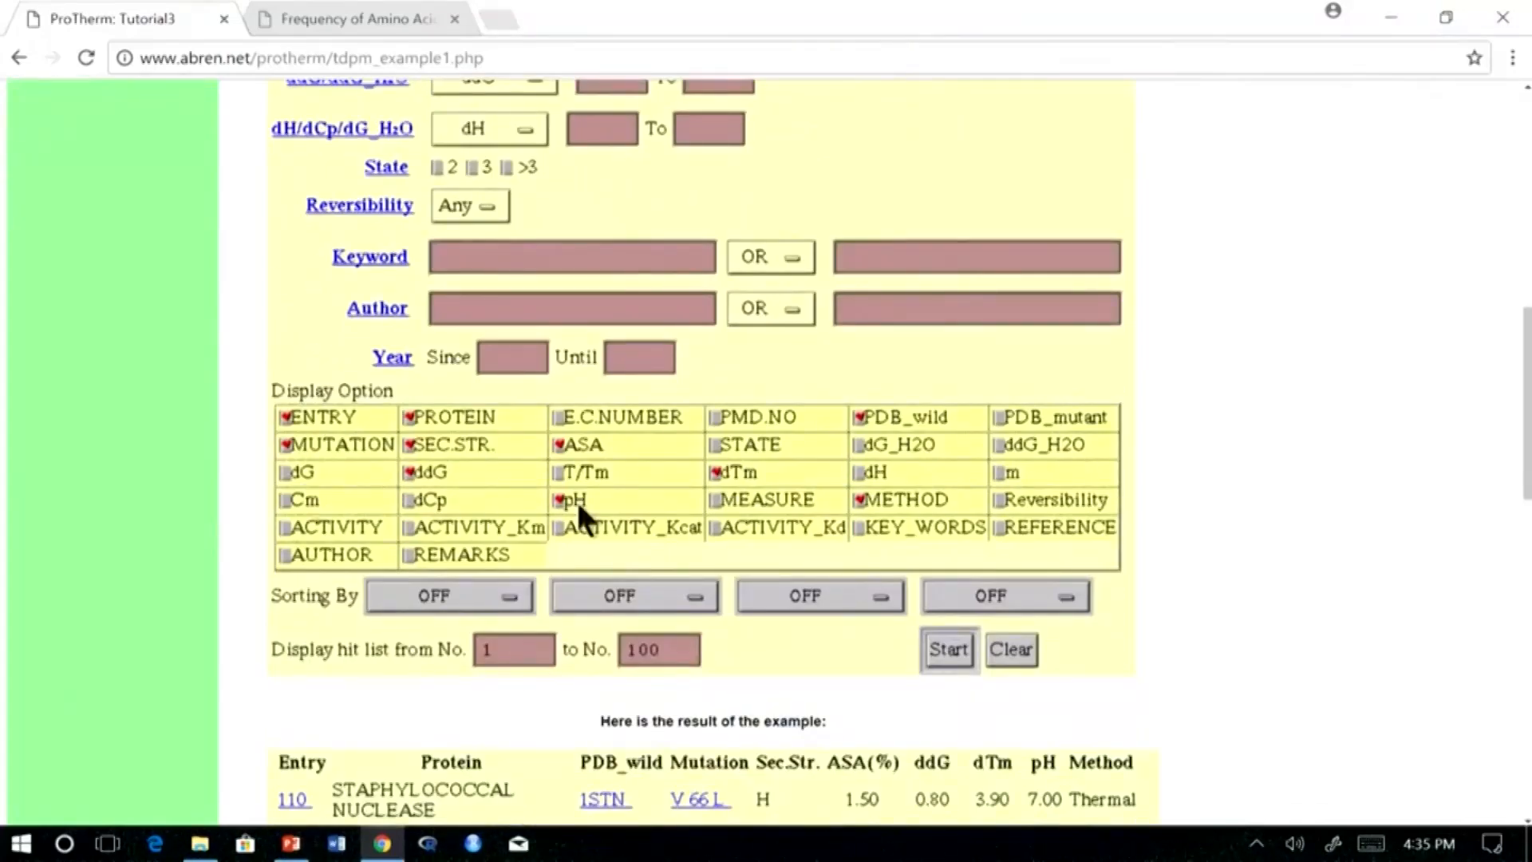
scroll(918, 719, down, 10)
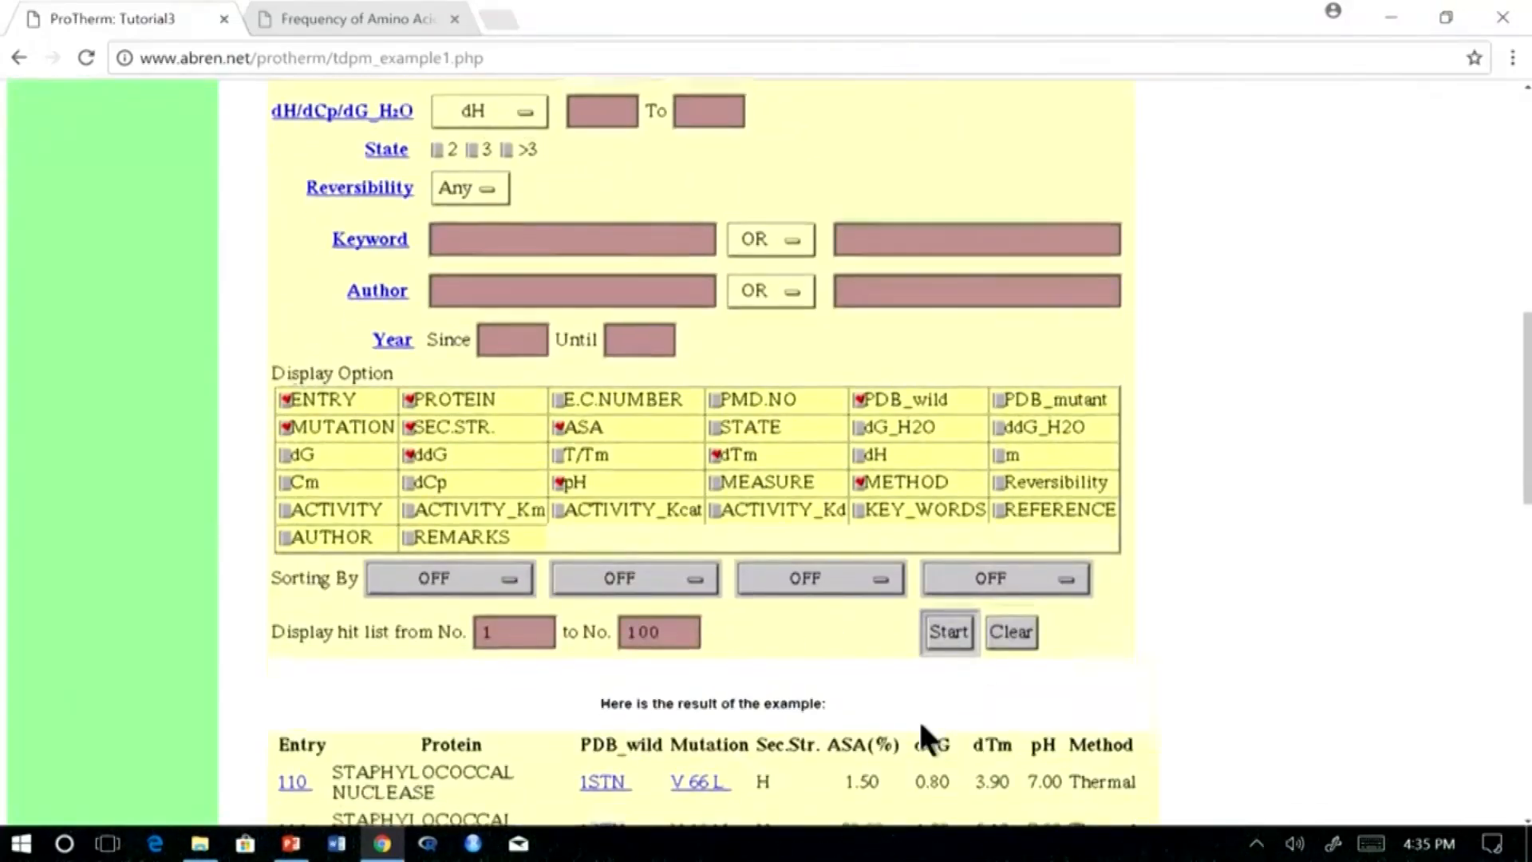
scroll(916, 712, up, 12)
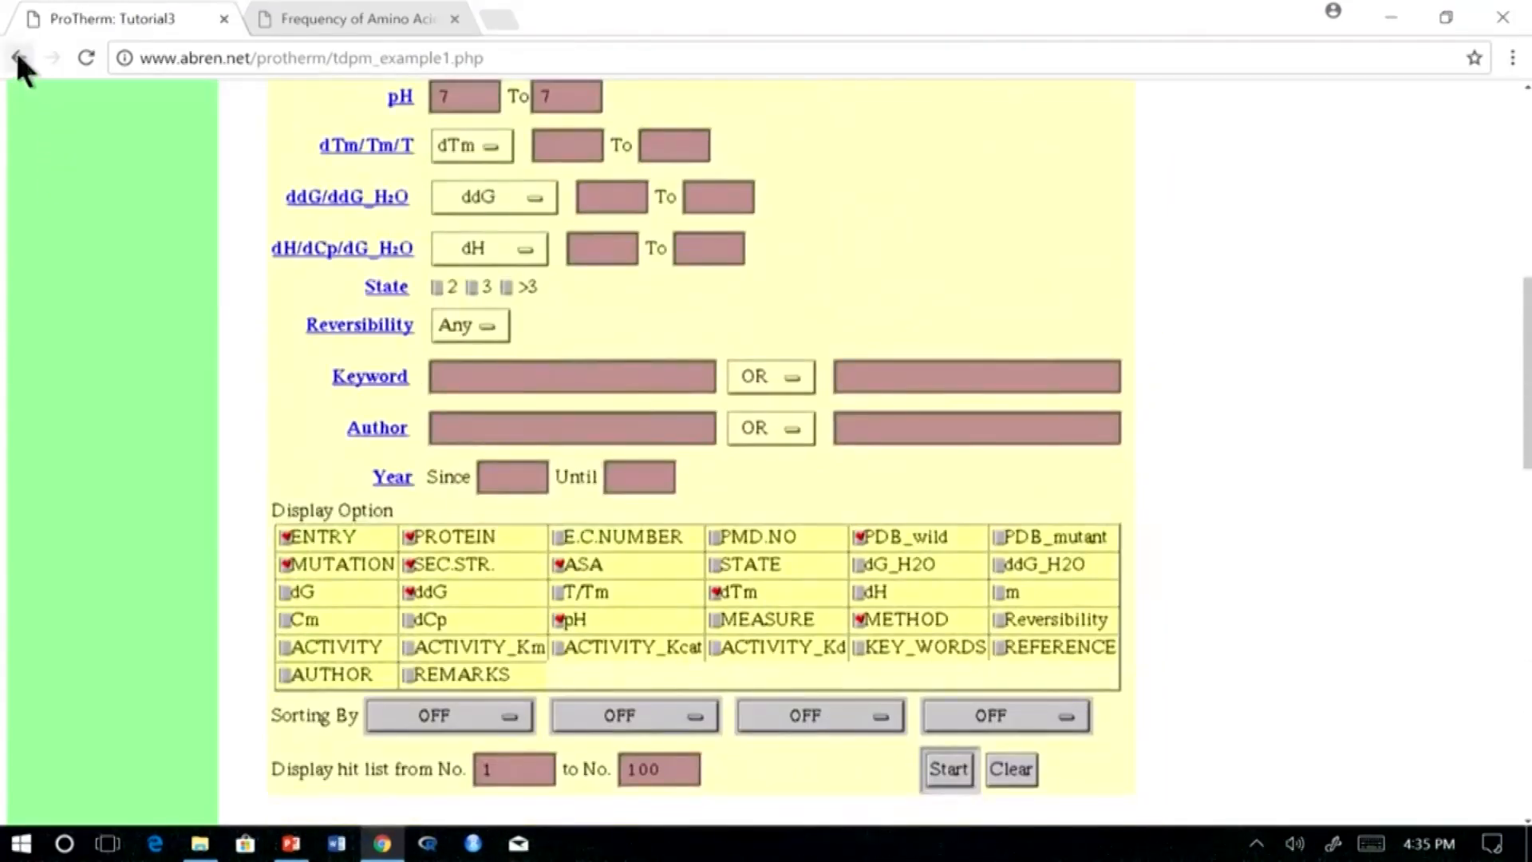
click(18, 57)
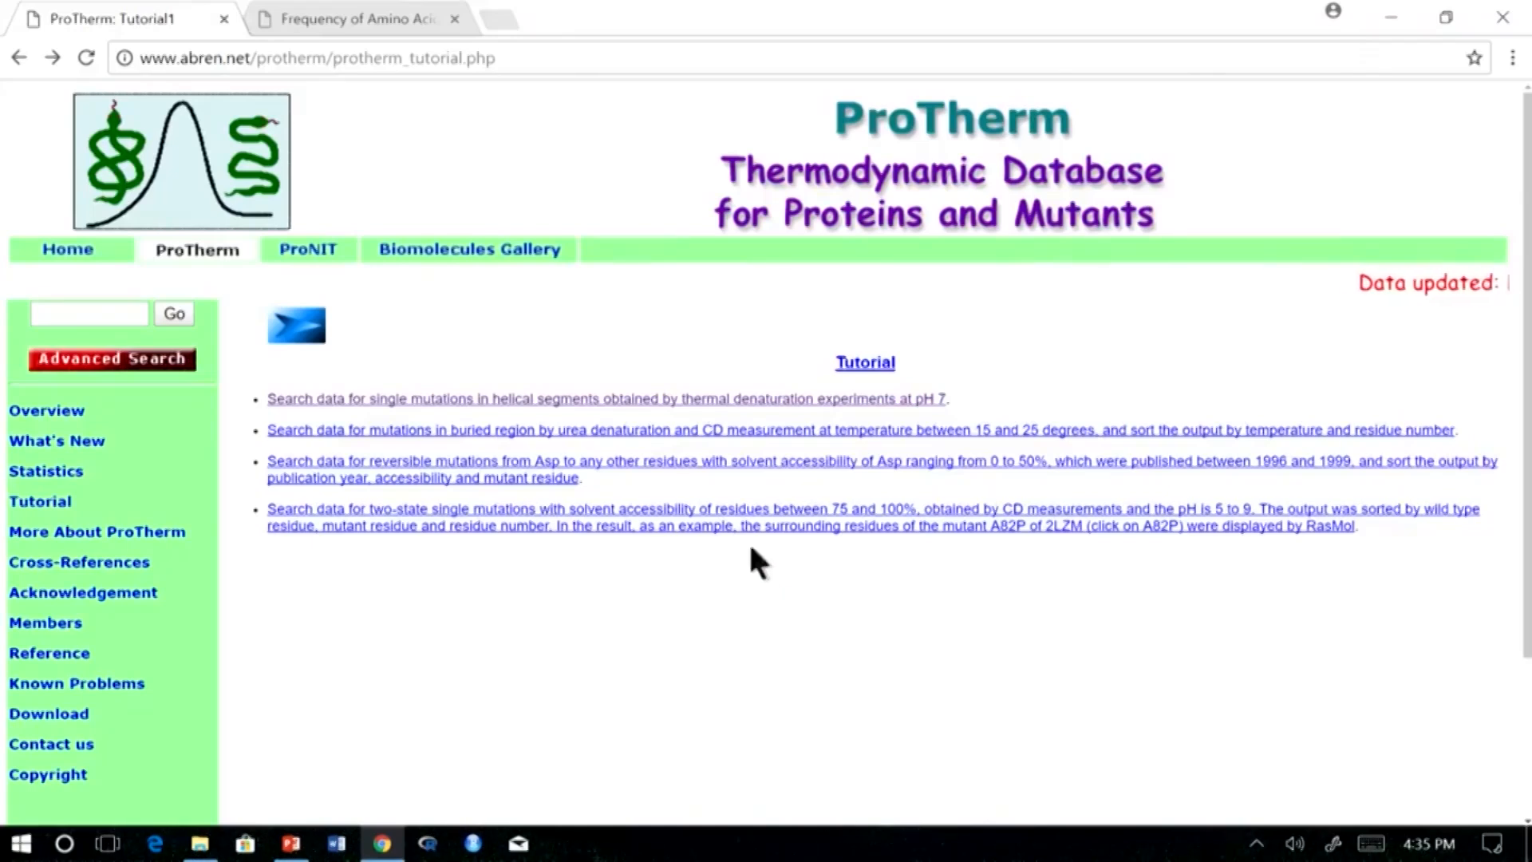
- Open the tutorial on buried mutations by urea denaturation and CD, examine its conditions, sorting and example result, and return to the list
click(768, 430)
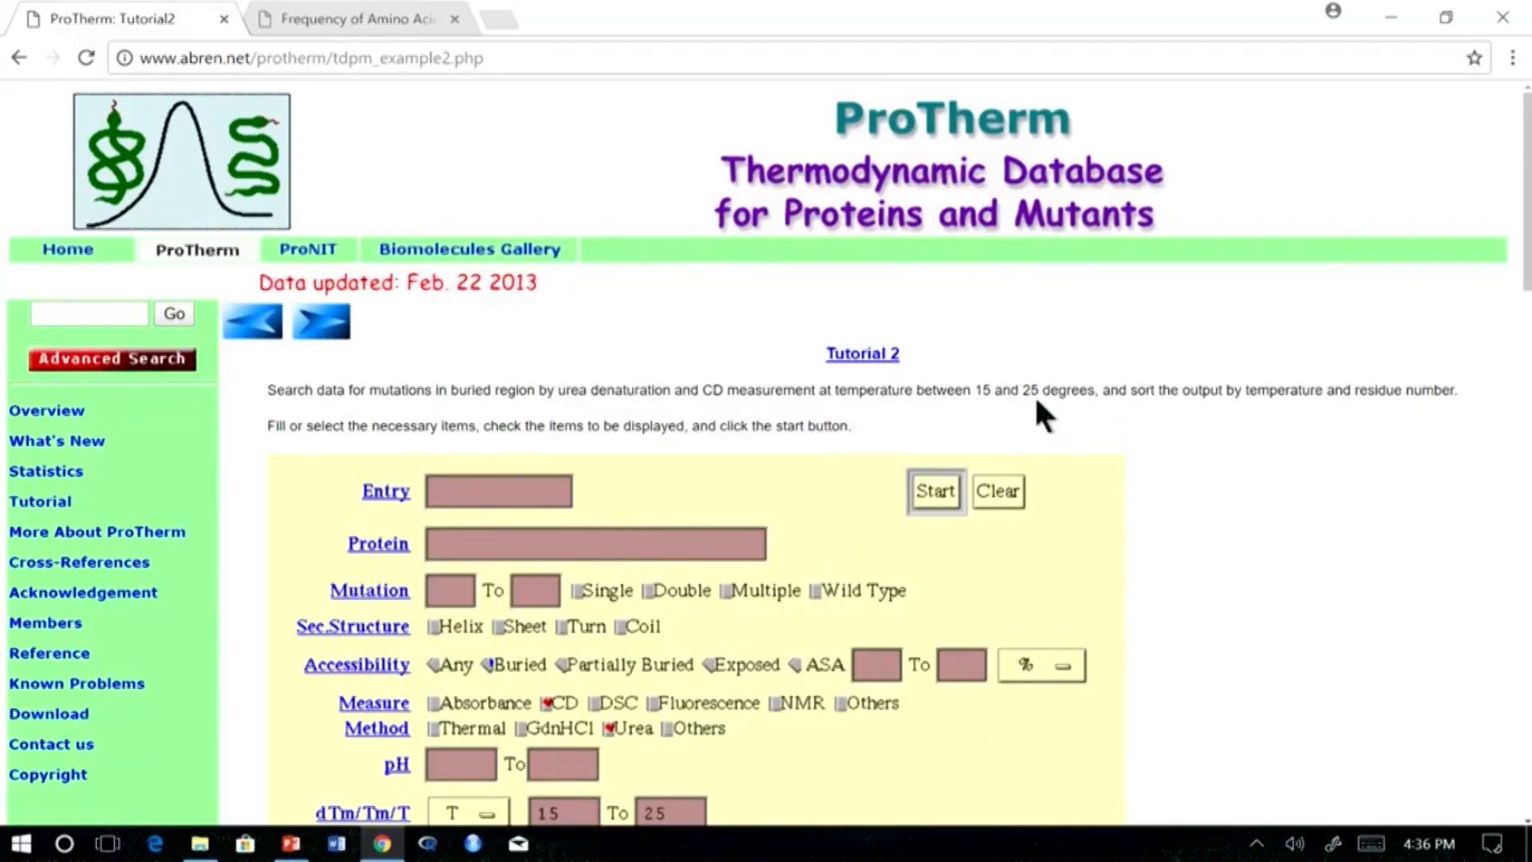
scroll(882, 554, down, 2)
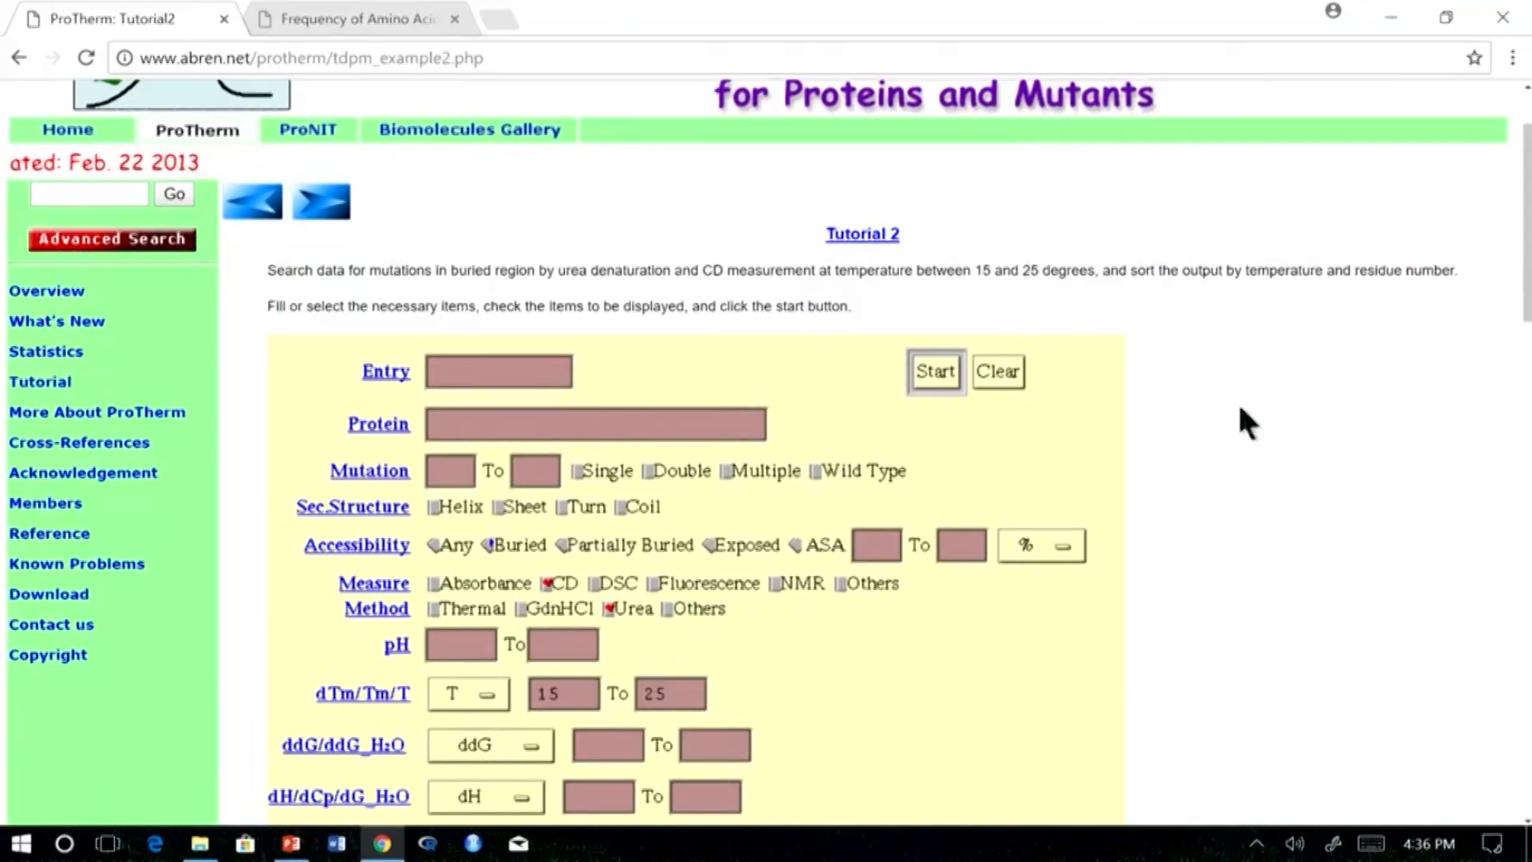
scroll(1275, 568, down, 8)
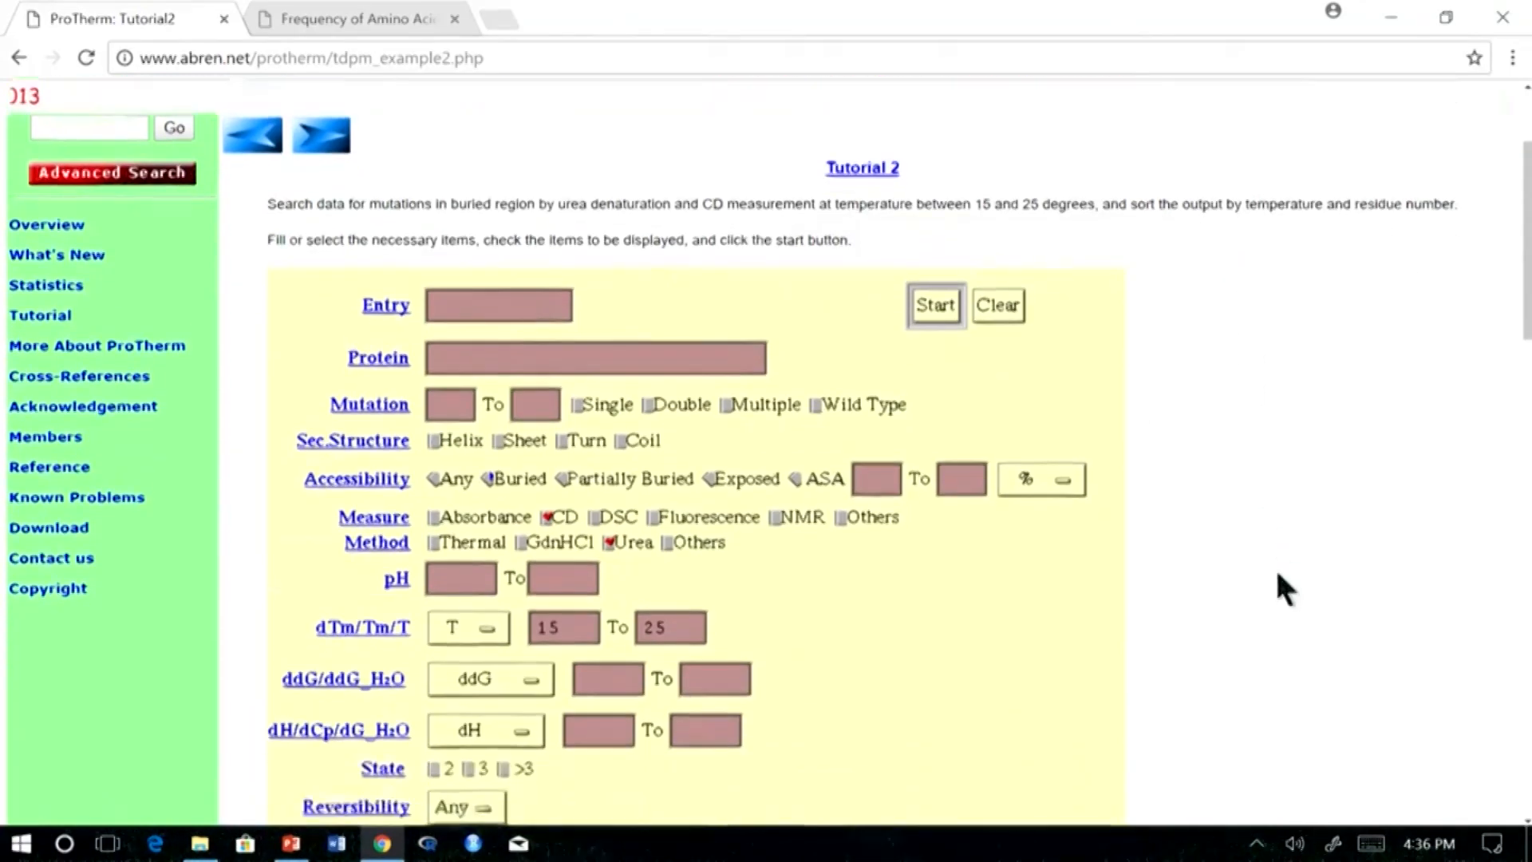
scroll(547, 739, down, 2)
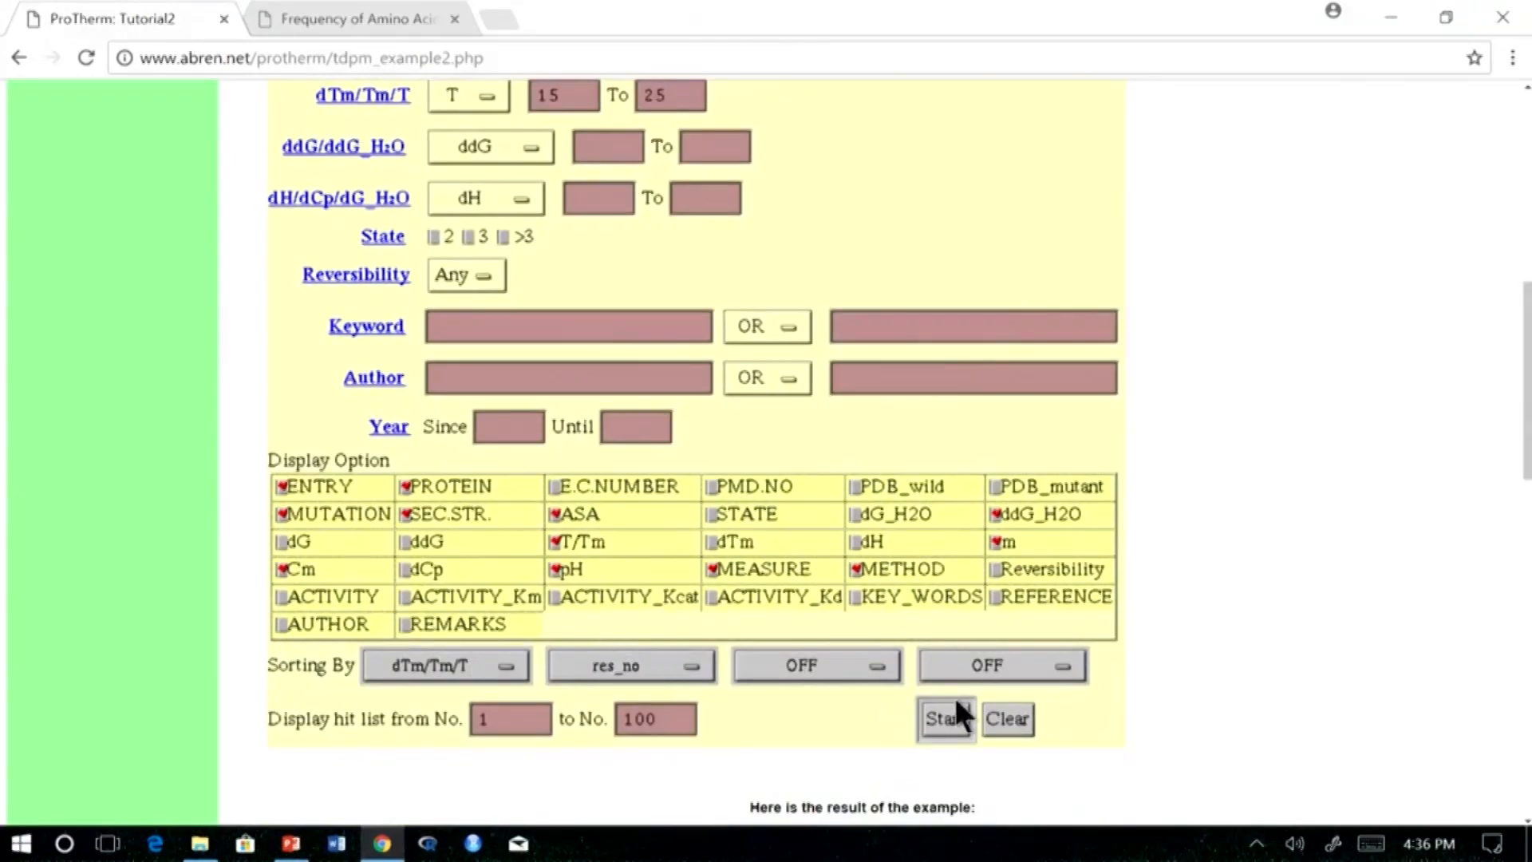
scroll(1276, 704, down, 8)
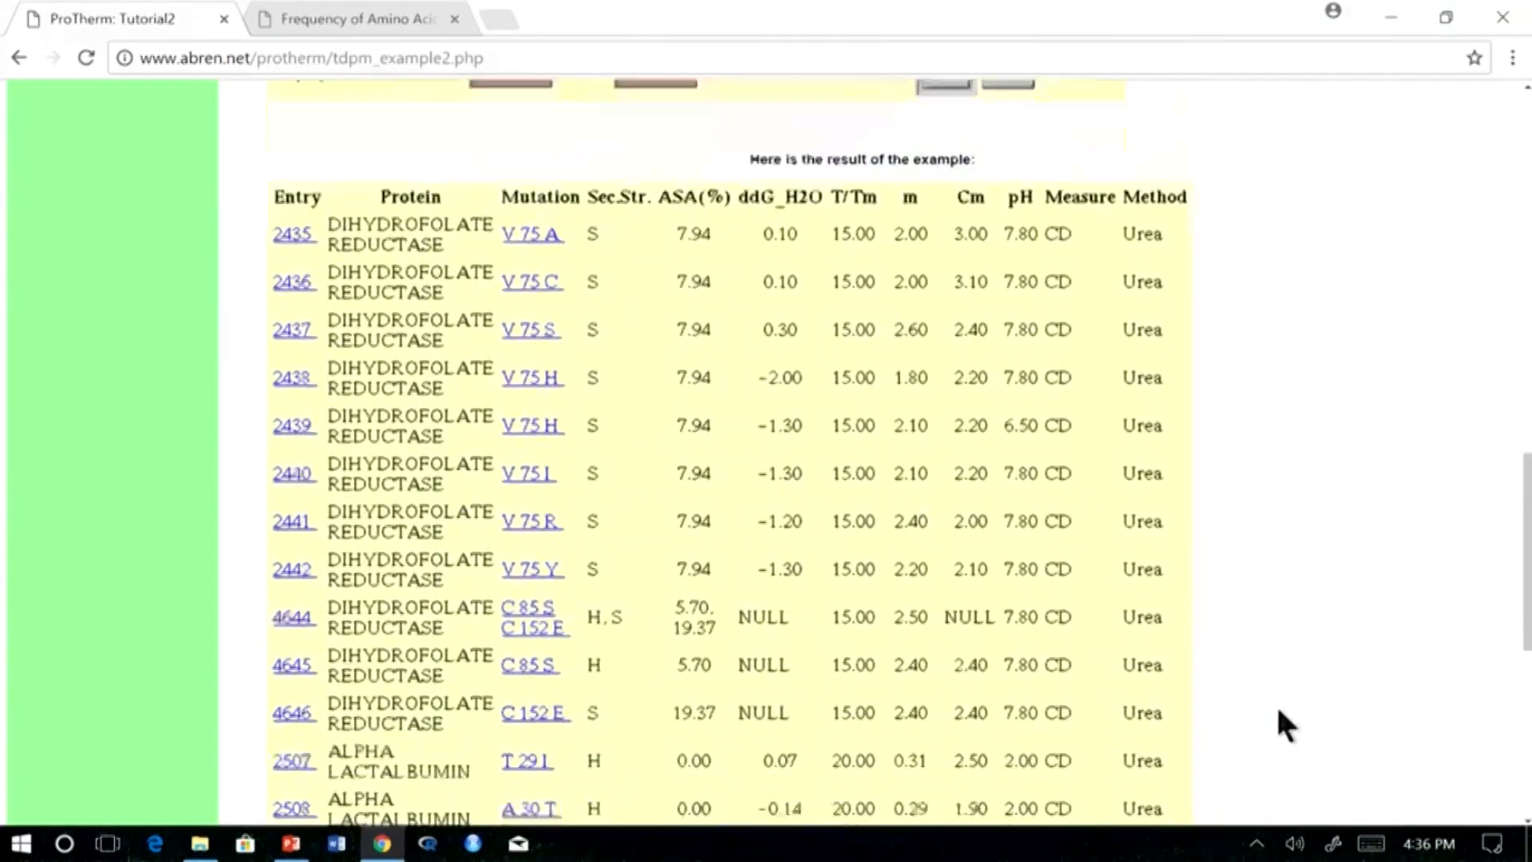
scroll(1276, 704, down, 5)
scroll(1276, 703, up, 20)
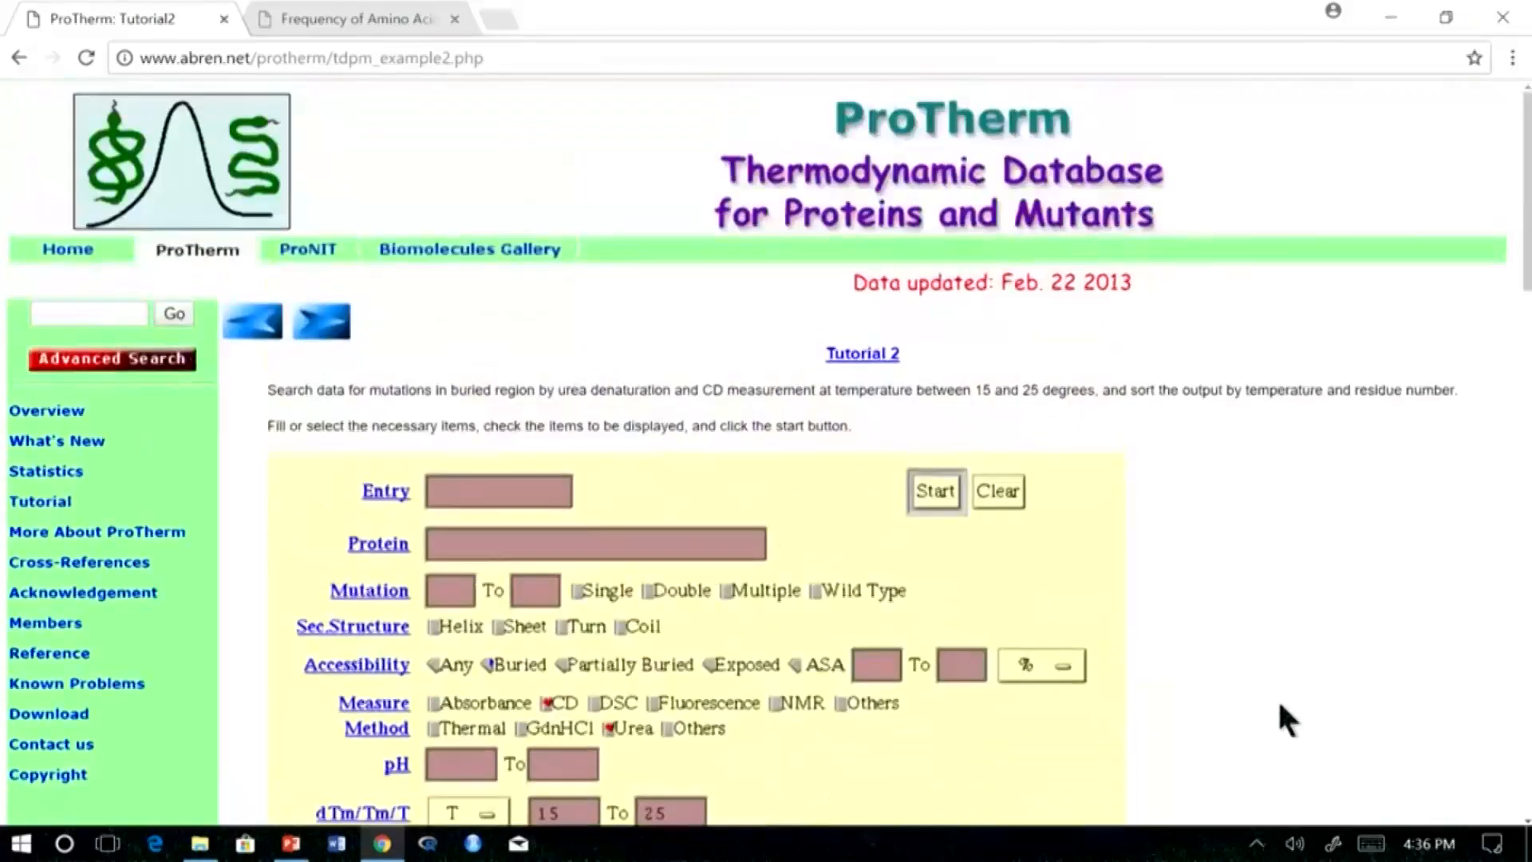
click(19, 57)
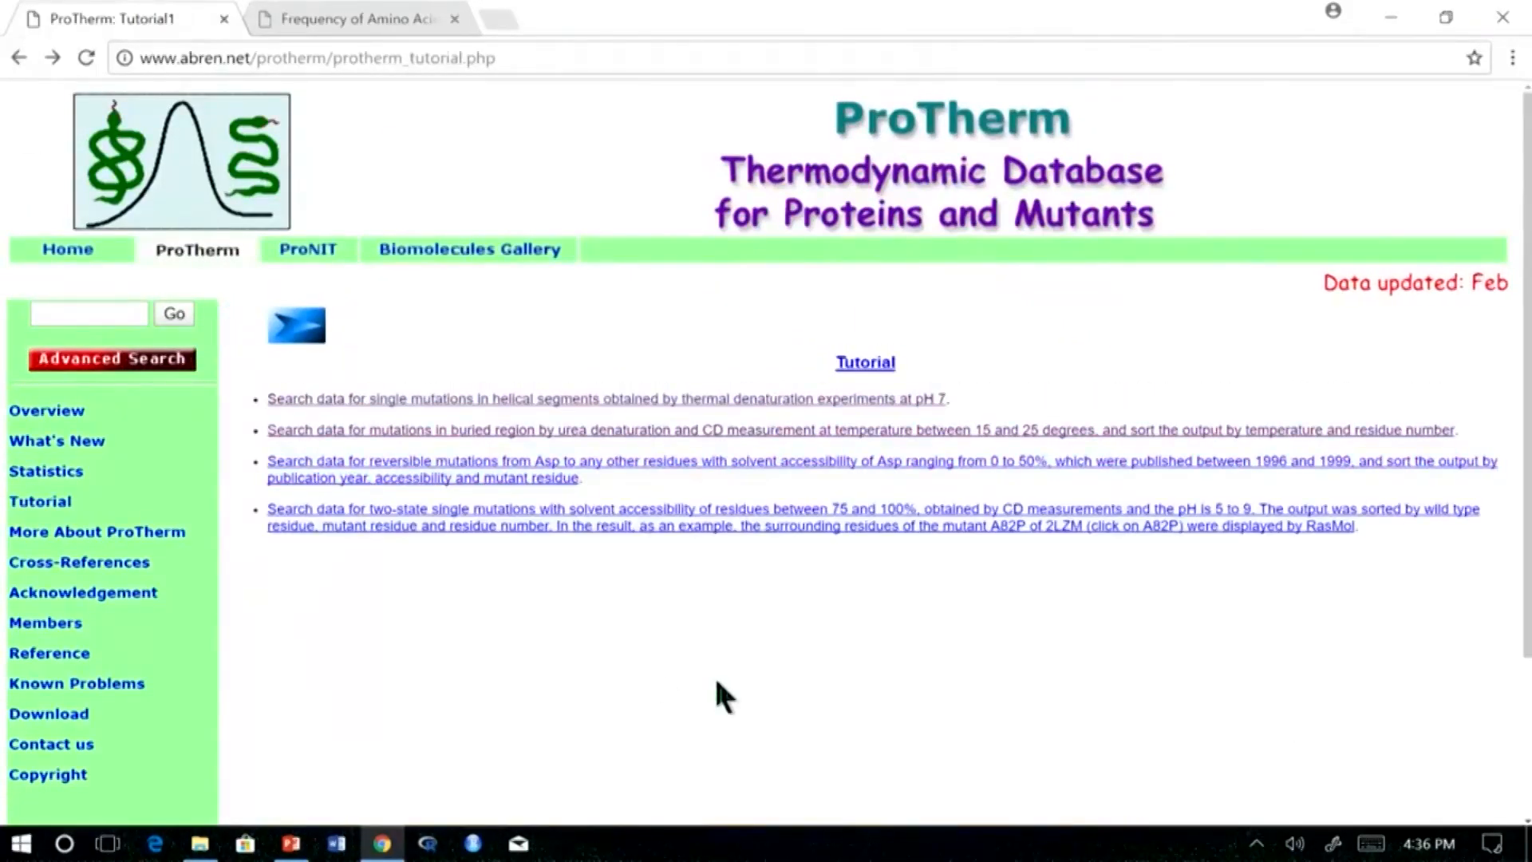
- Open the tutorial on reversible mutations from Asp and examine its conditions, year range, sorting options and example result
click(672, 462)
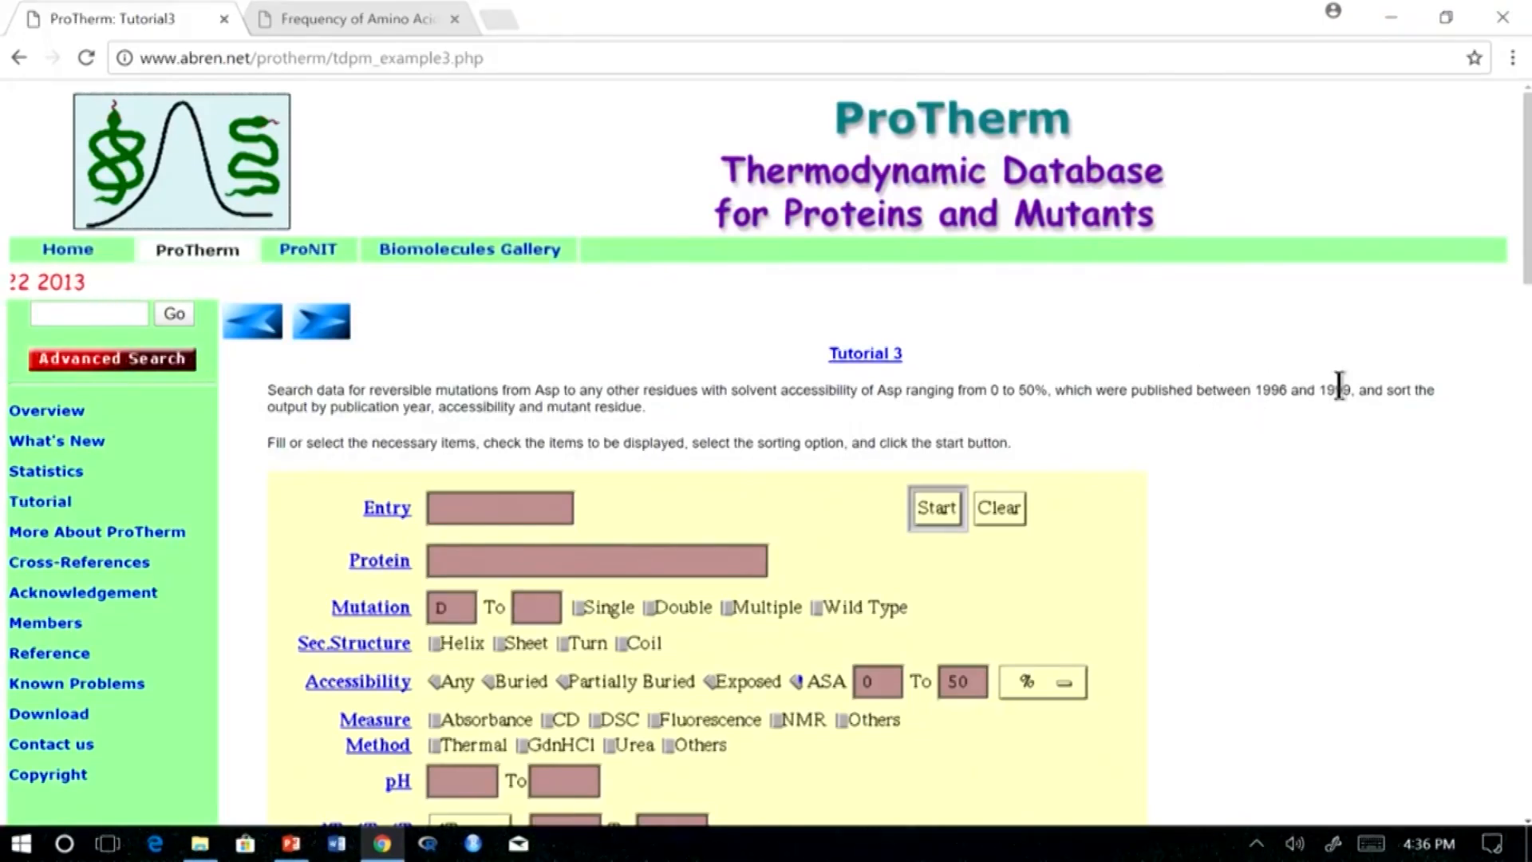
scroll(1257, 571, down, 5)
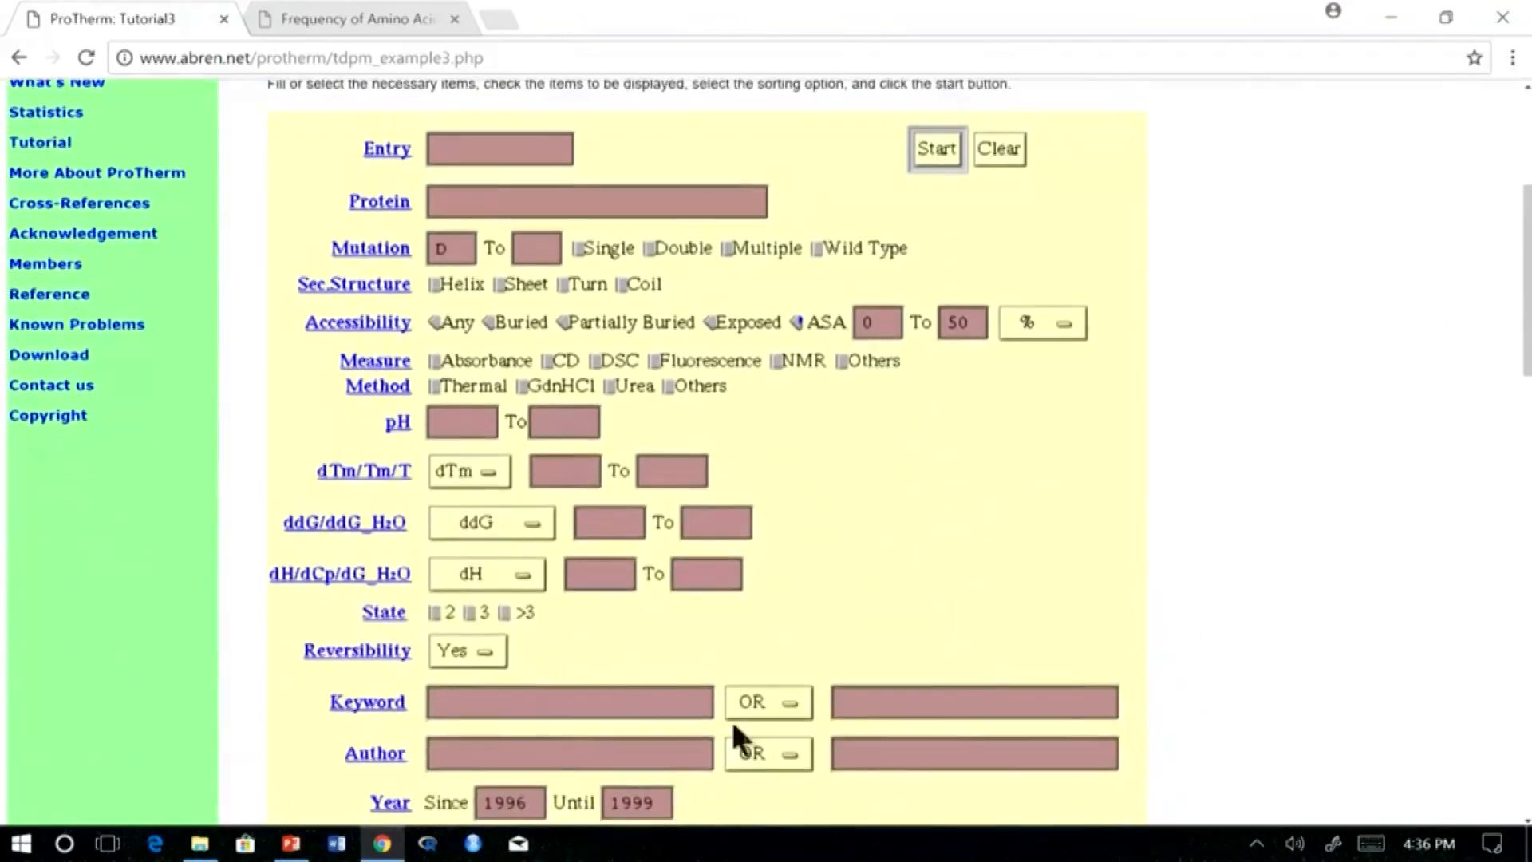
scroll(731, 720, down, 2)
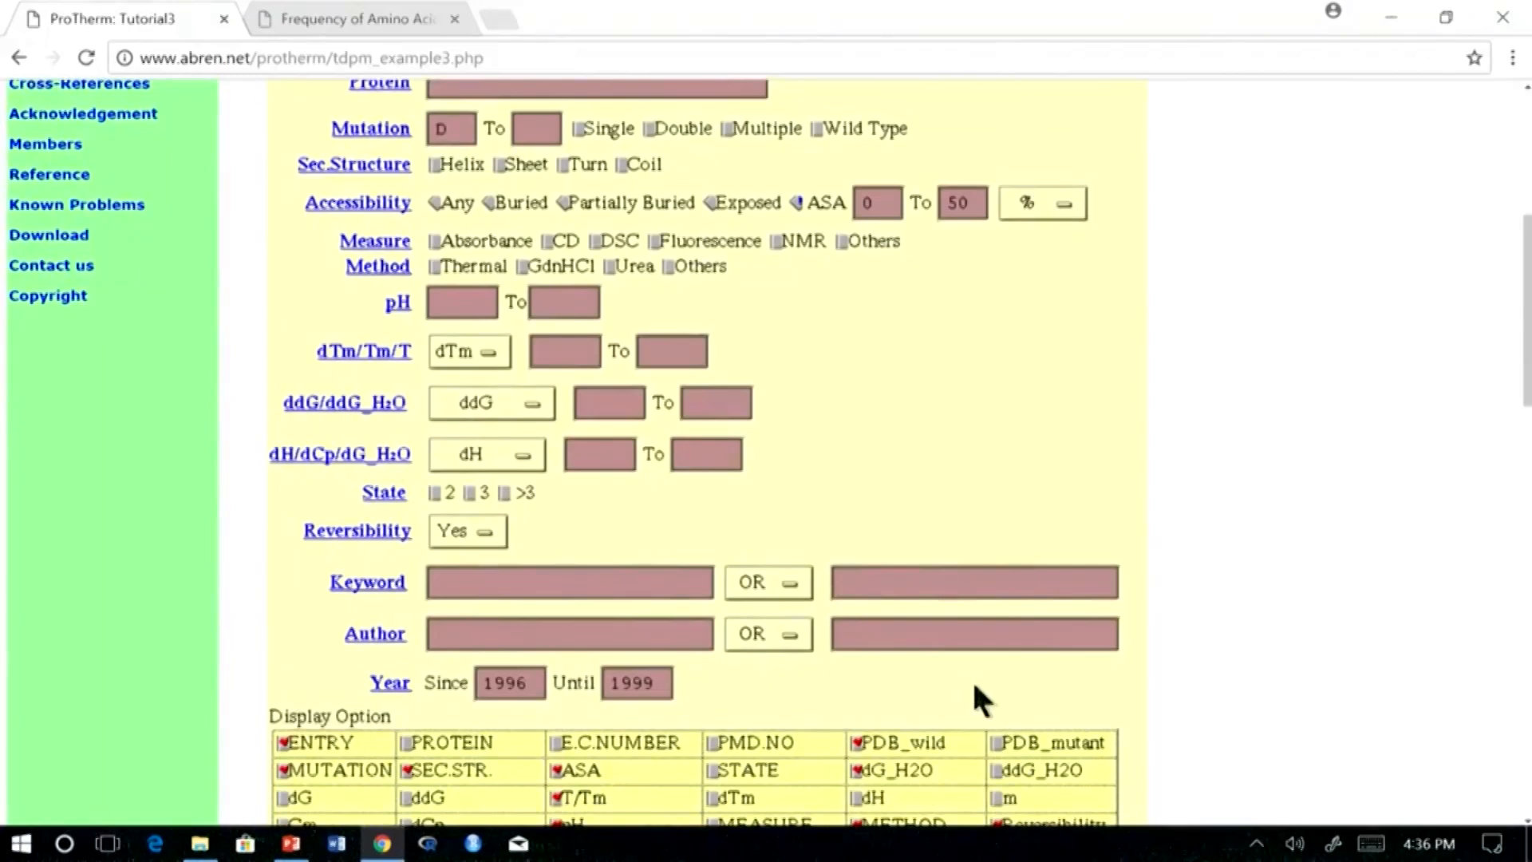
scroll(976, 688, down, 15)
scroll(974, 664, up, 8)
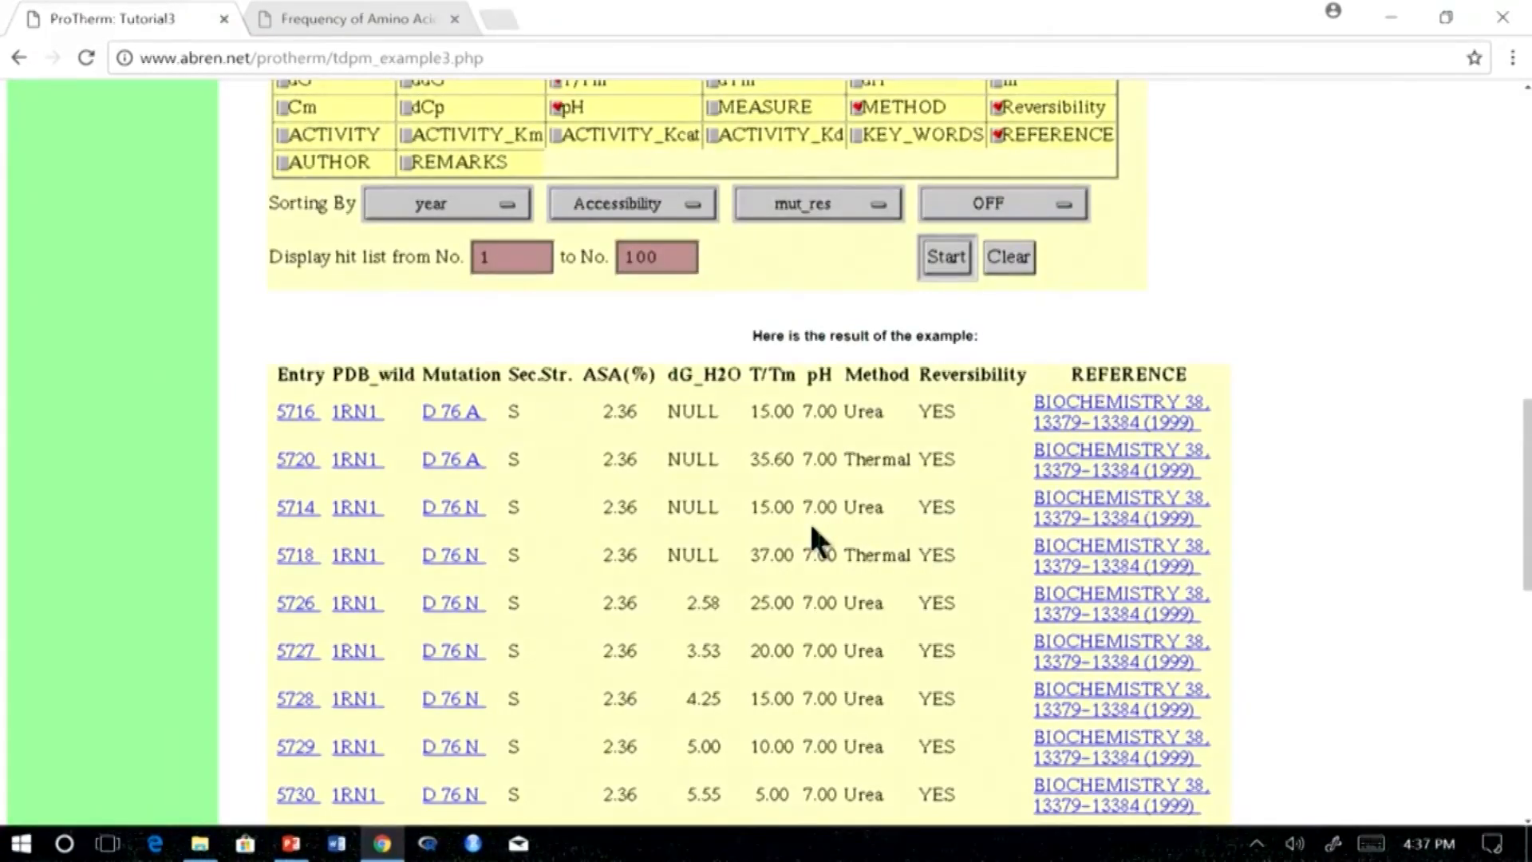
- Leave the tutorial for the ProTherm overview page and open a blank advanced search form
click(19, 58)
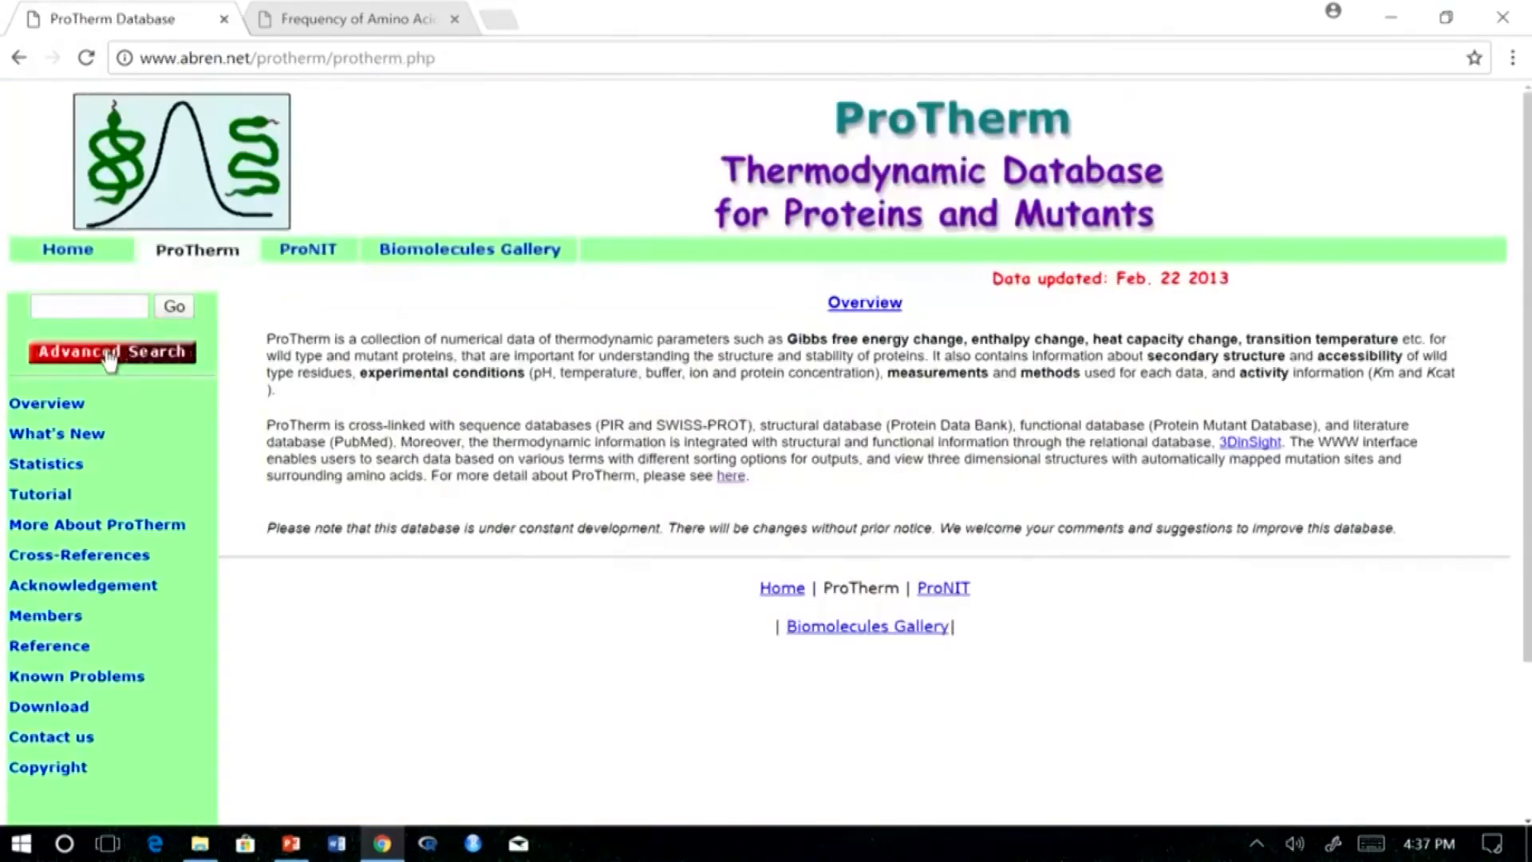
click(112, 359)
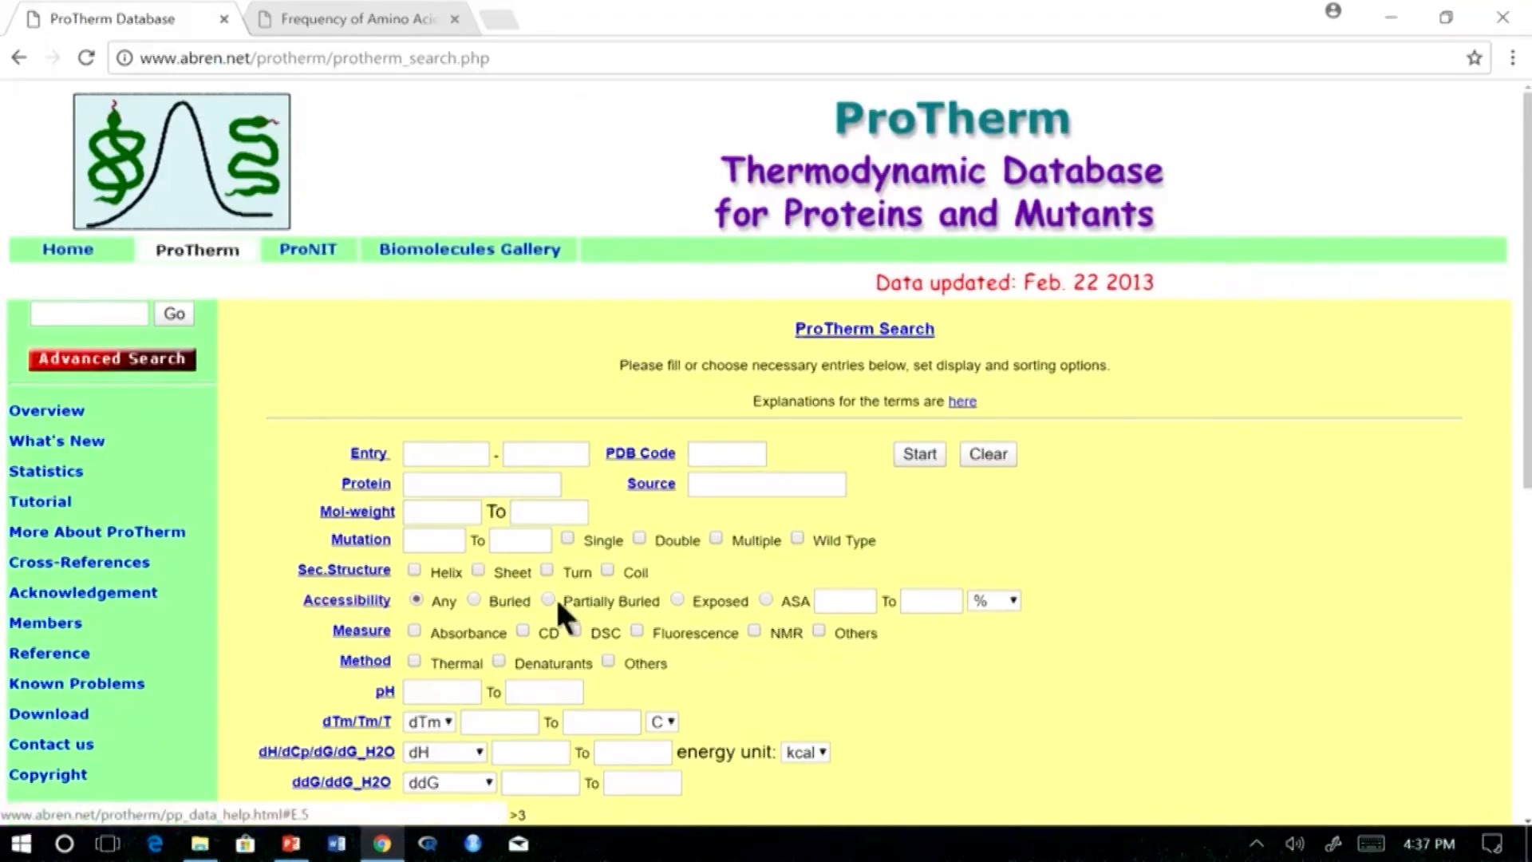
- Try the Buried and Partially Buried accessibility conditions and leave Exposed selected in the search form
click(473, 599)
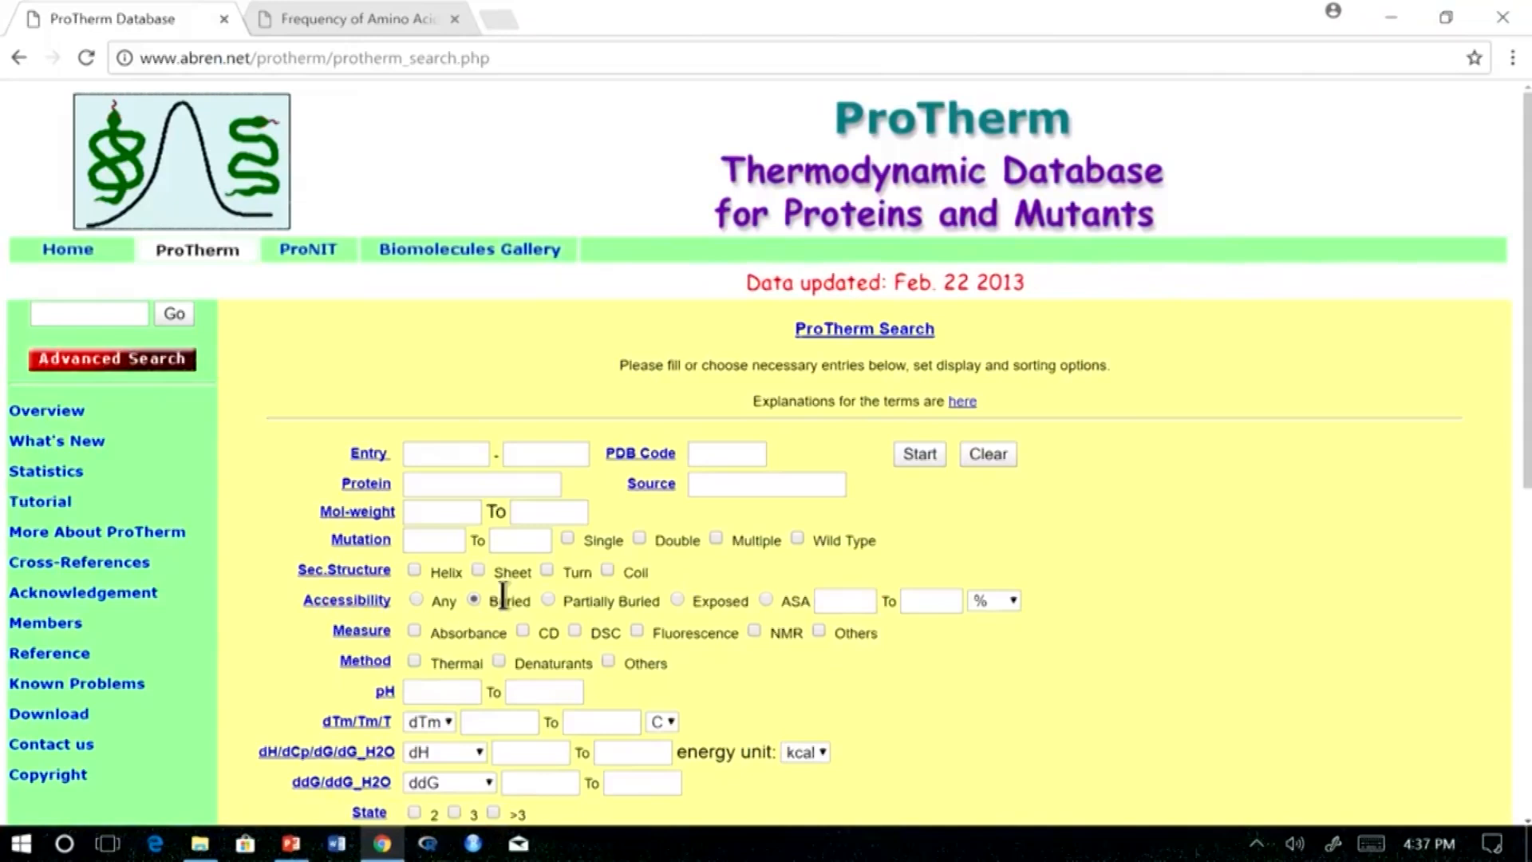
click(551, 599)
click(675, 597)
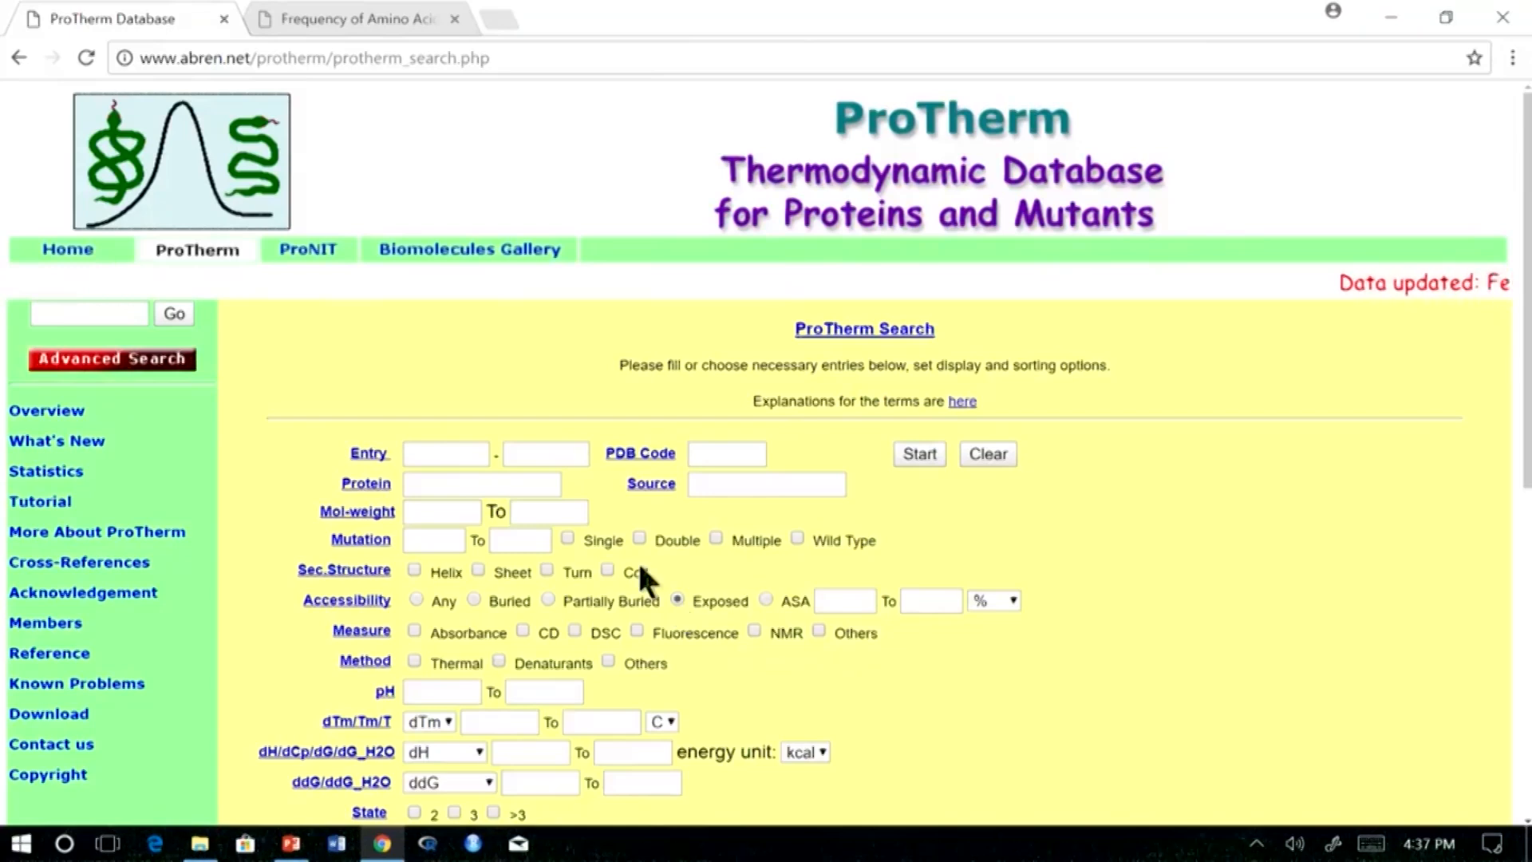
- Read the glossary explanation of Accessibility in its own tab and return to the search form's ASA range
click(346, 600)
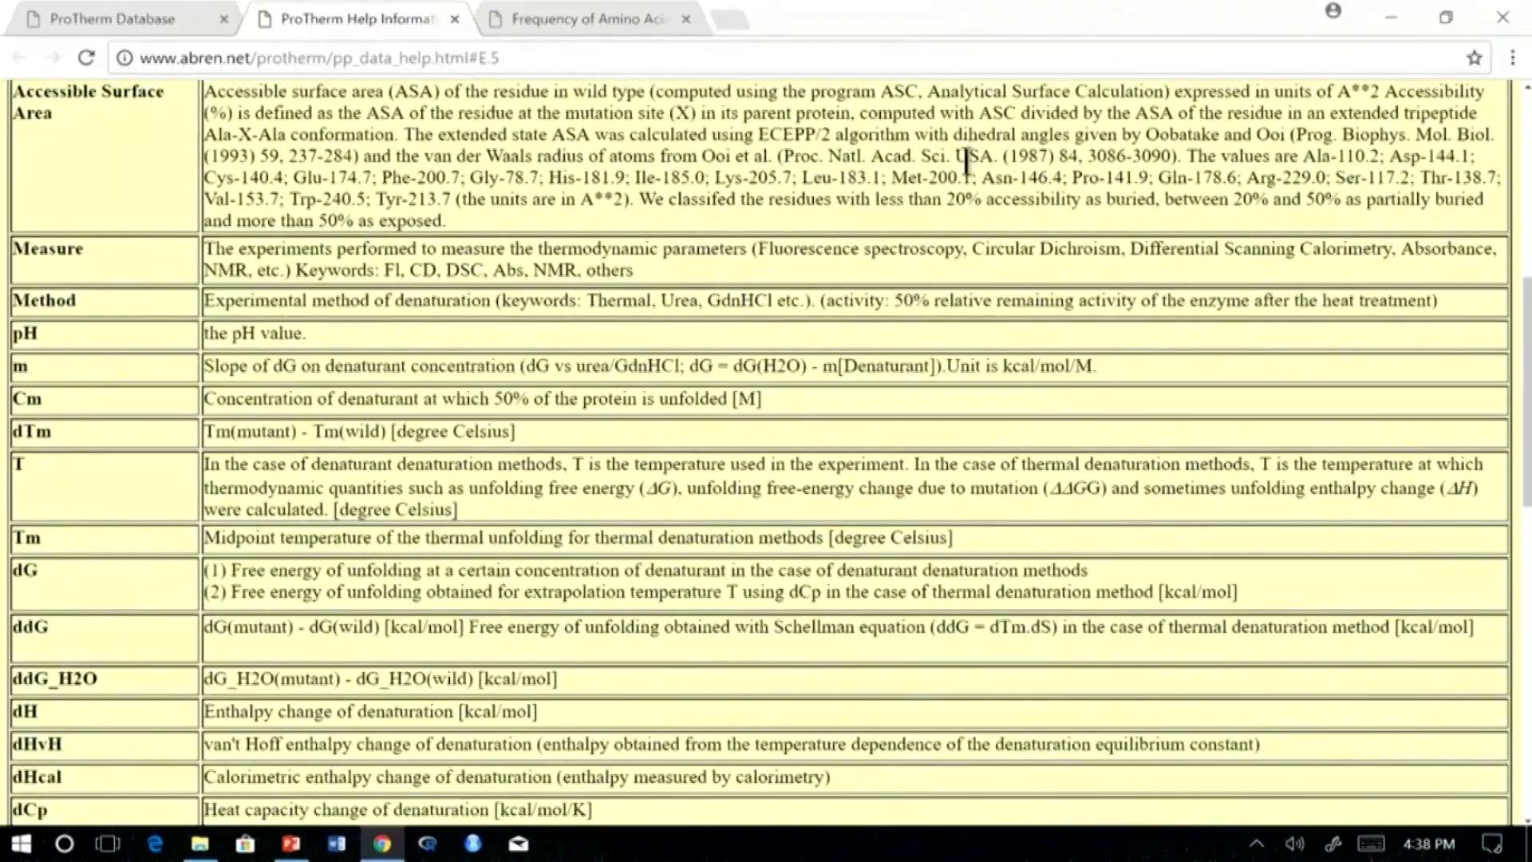
click(201, 13)
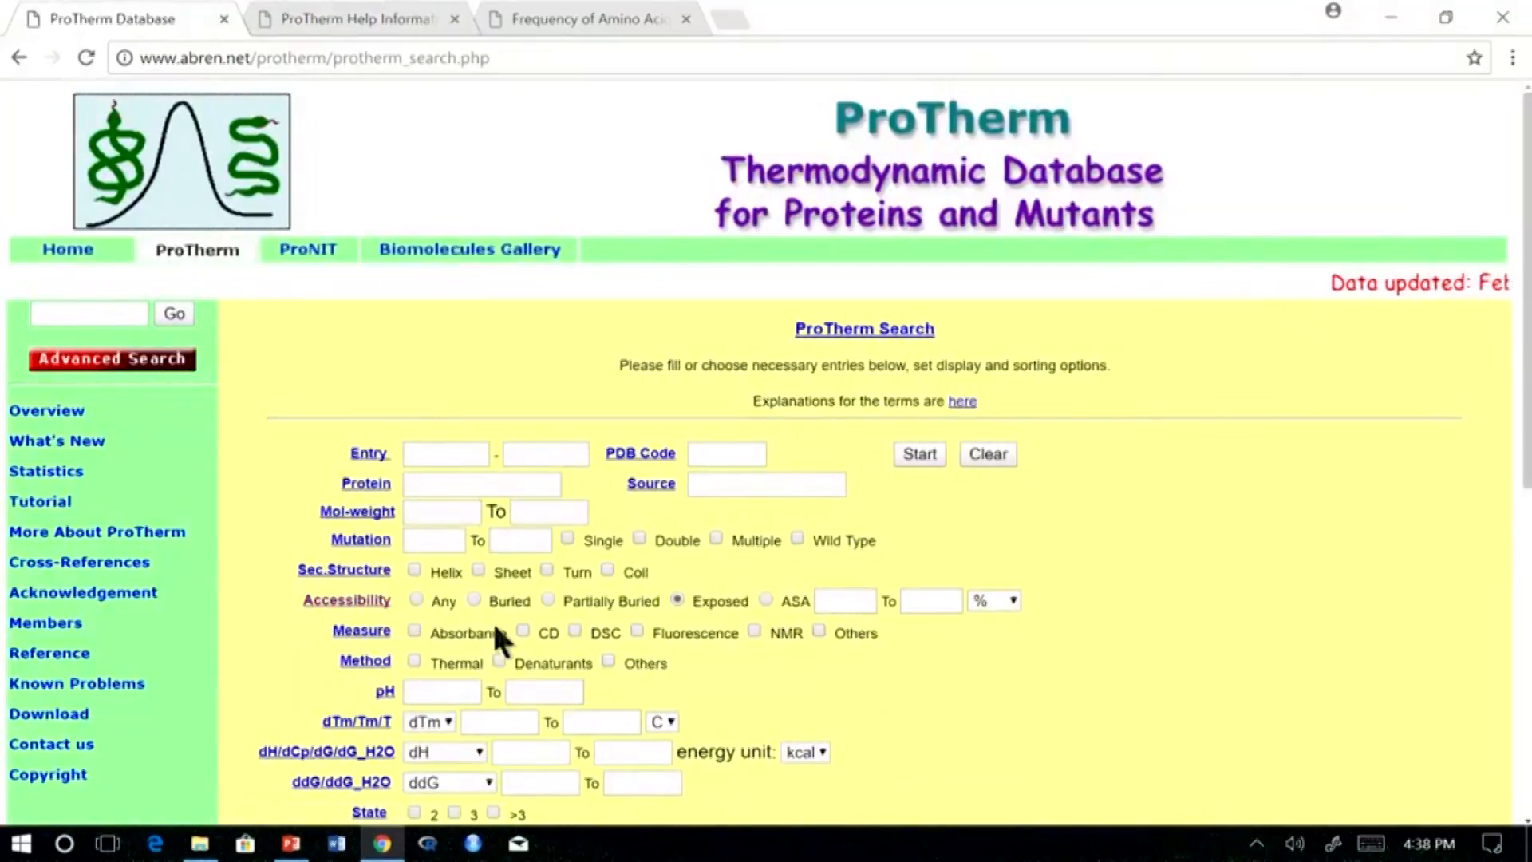
click(834, 605)
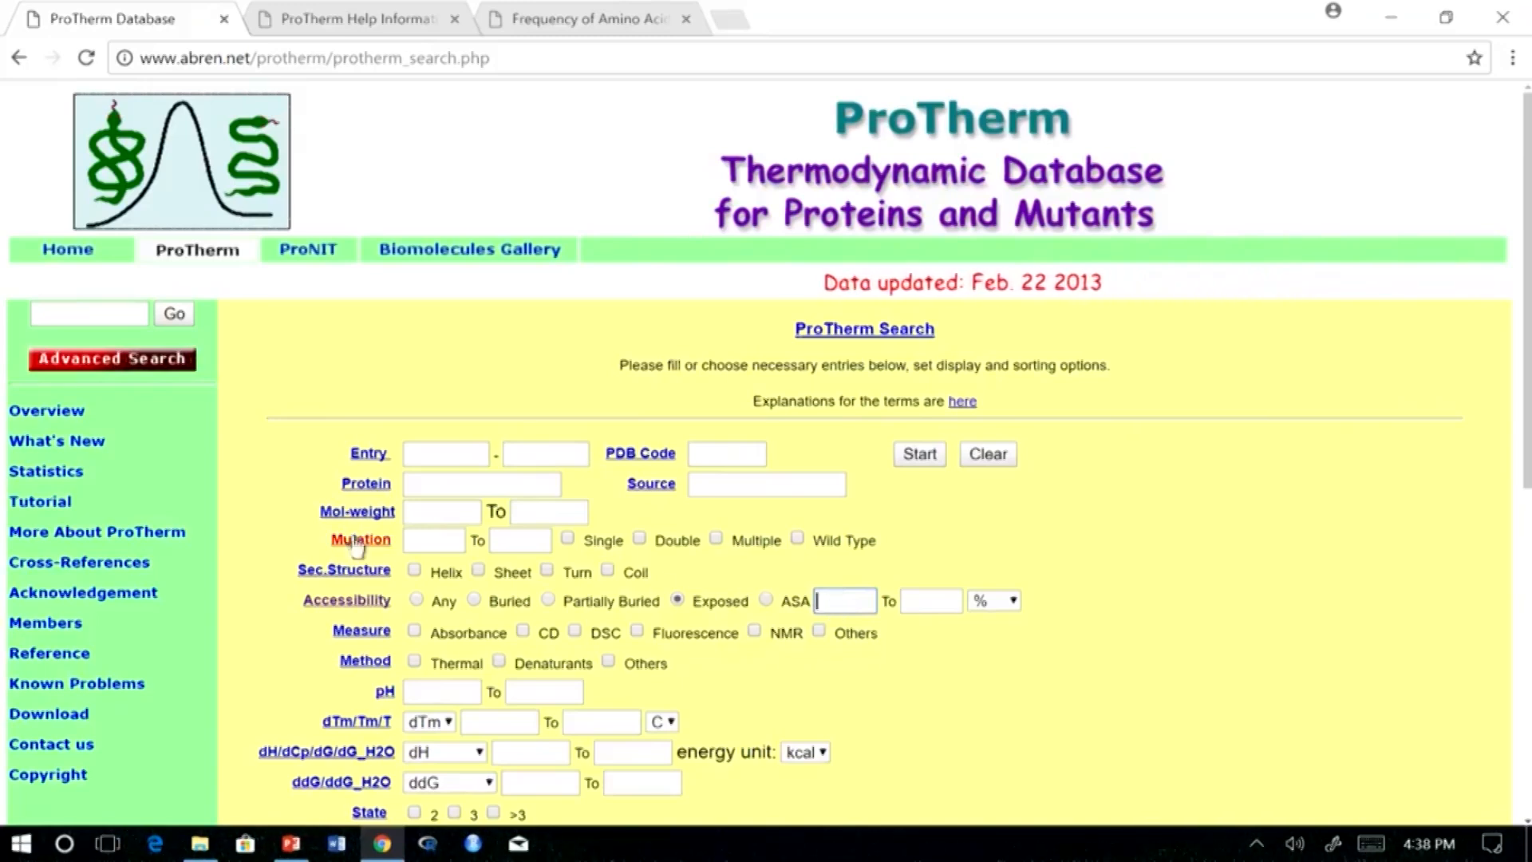
- Examine the glossary of terms from its first entry to its last, and return to the search form
click(565, 20)
click(466, 24)
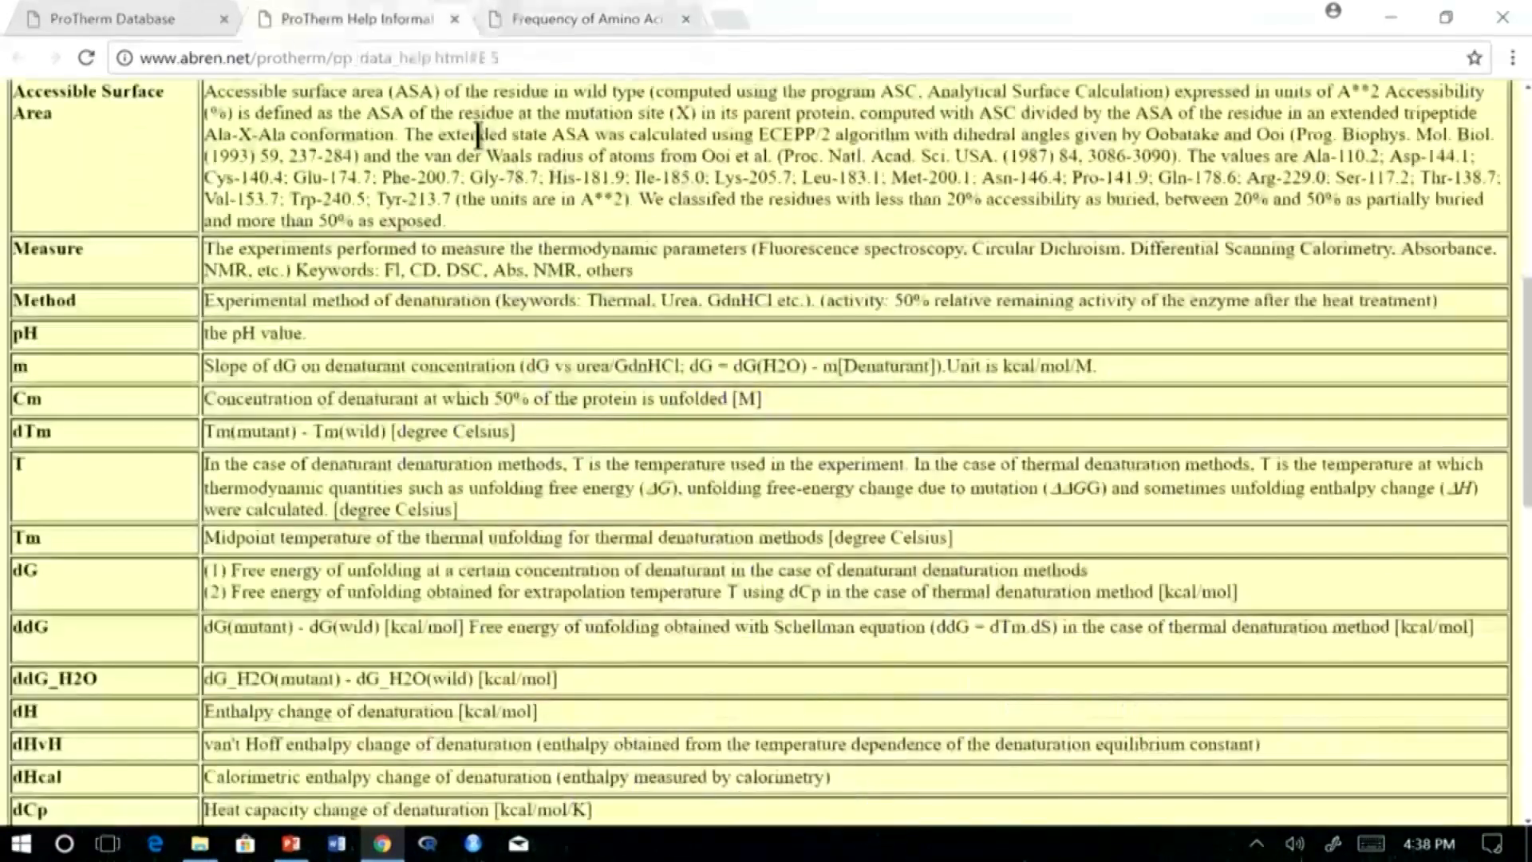
drag(1525, 495, 1522, 307)
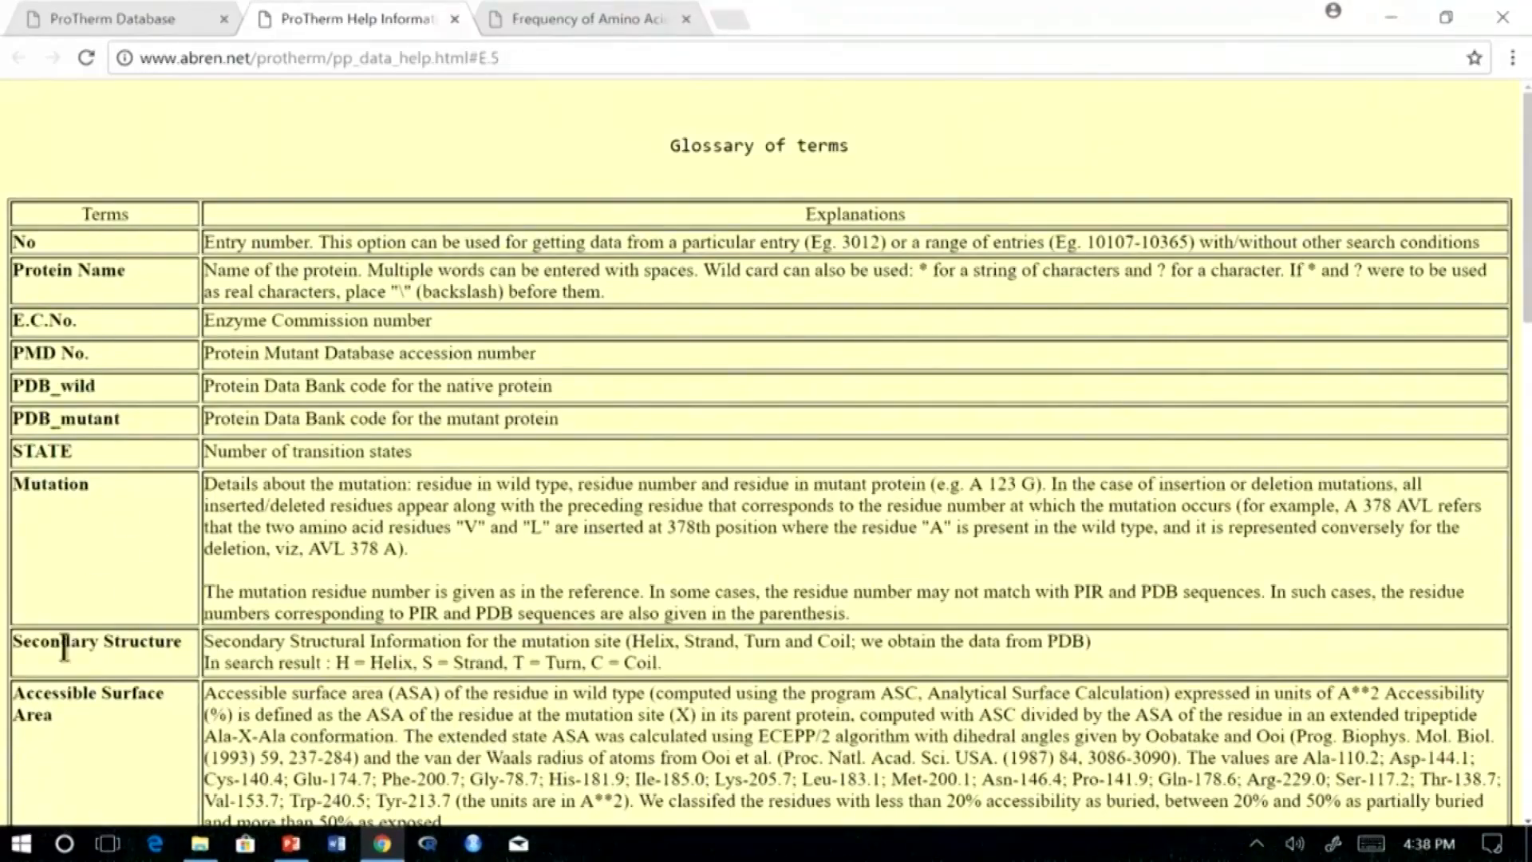
drag(1528, 281, 1500, 804)
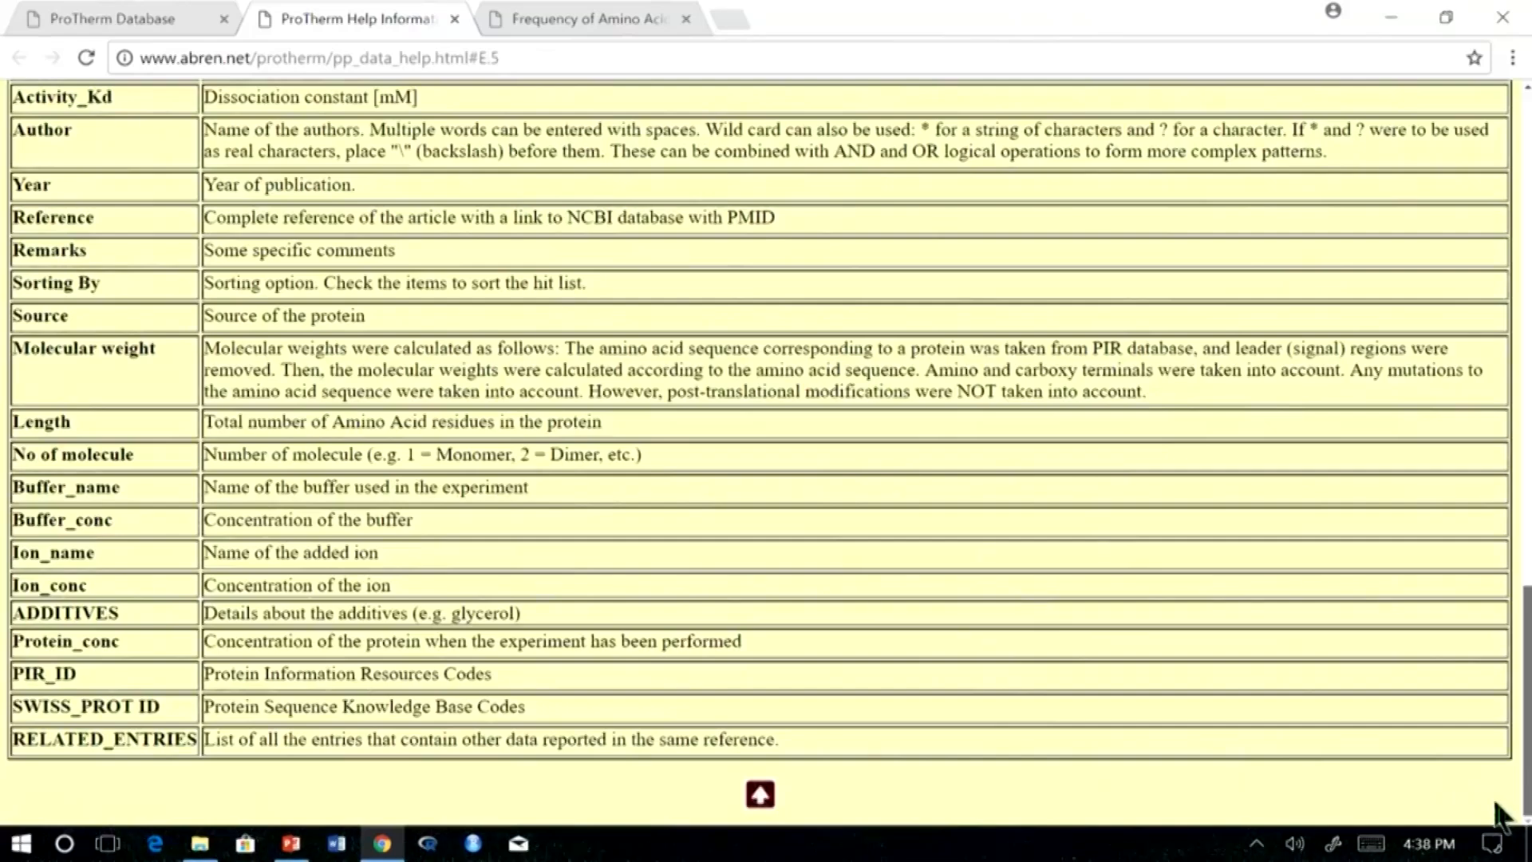
drag(1495, 804, 1504, 248)
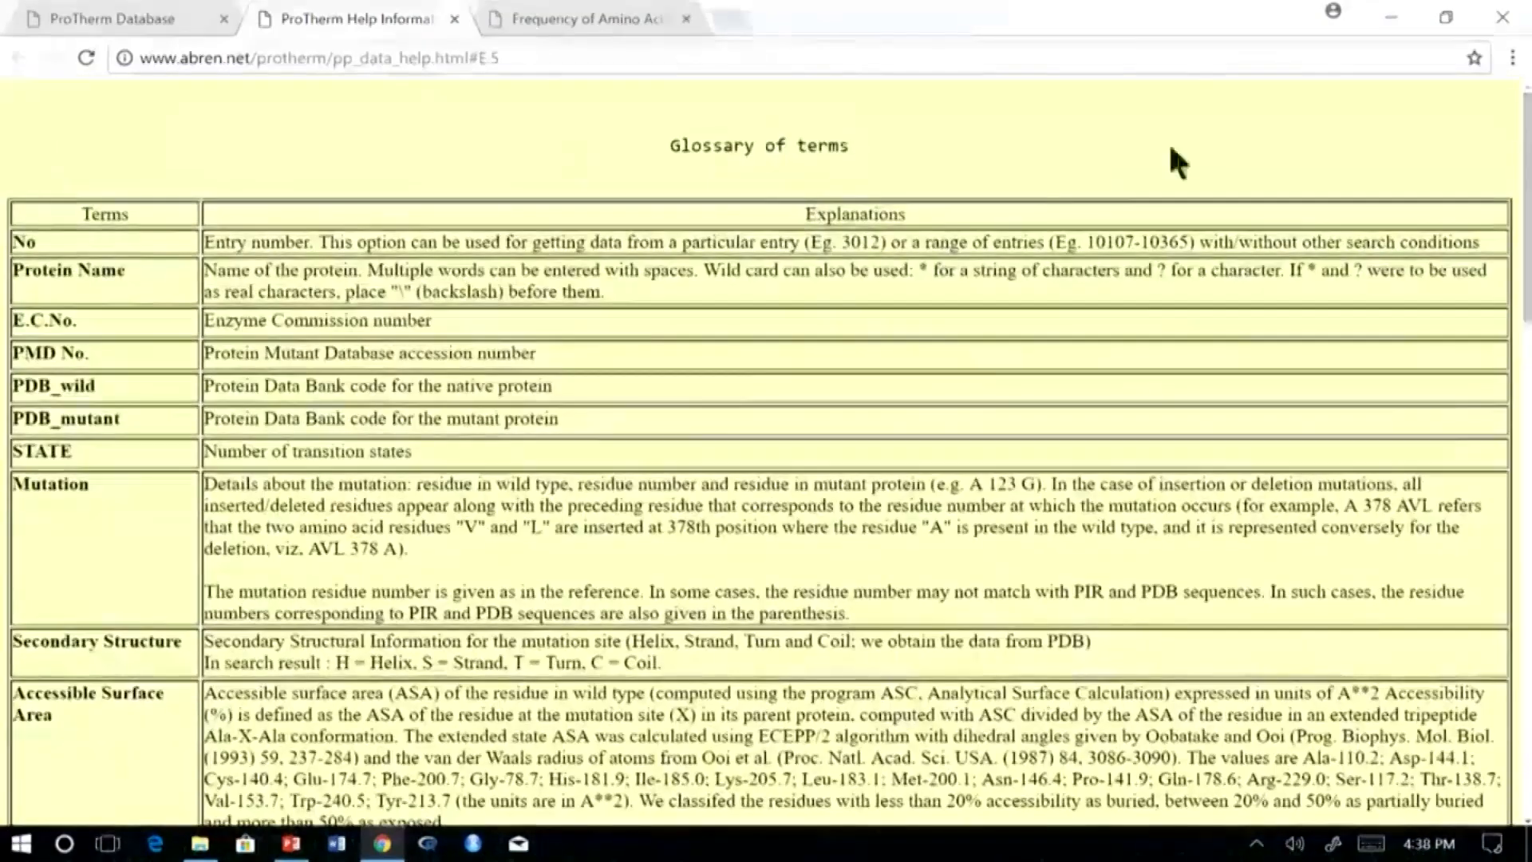
click(160, 24)
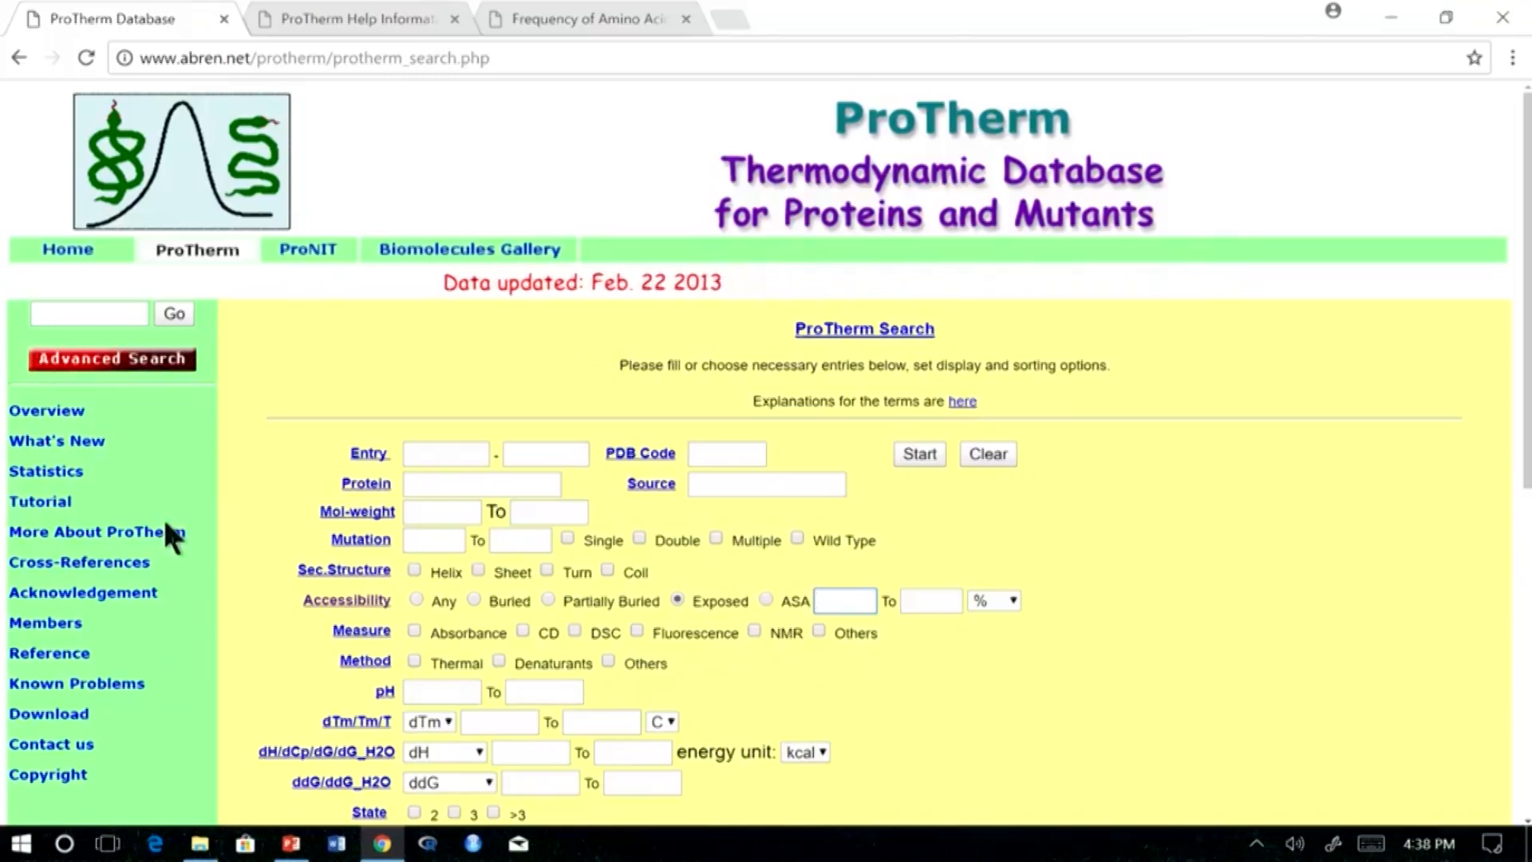
- View the Cross-References page, and open the Reference page to examine ProTherm's own publications and citing instructions
click(119, 565)
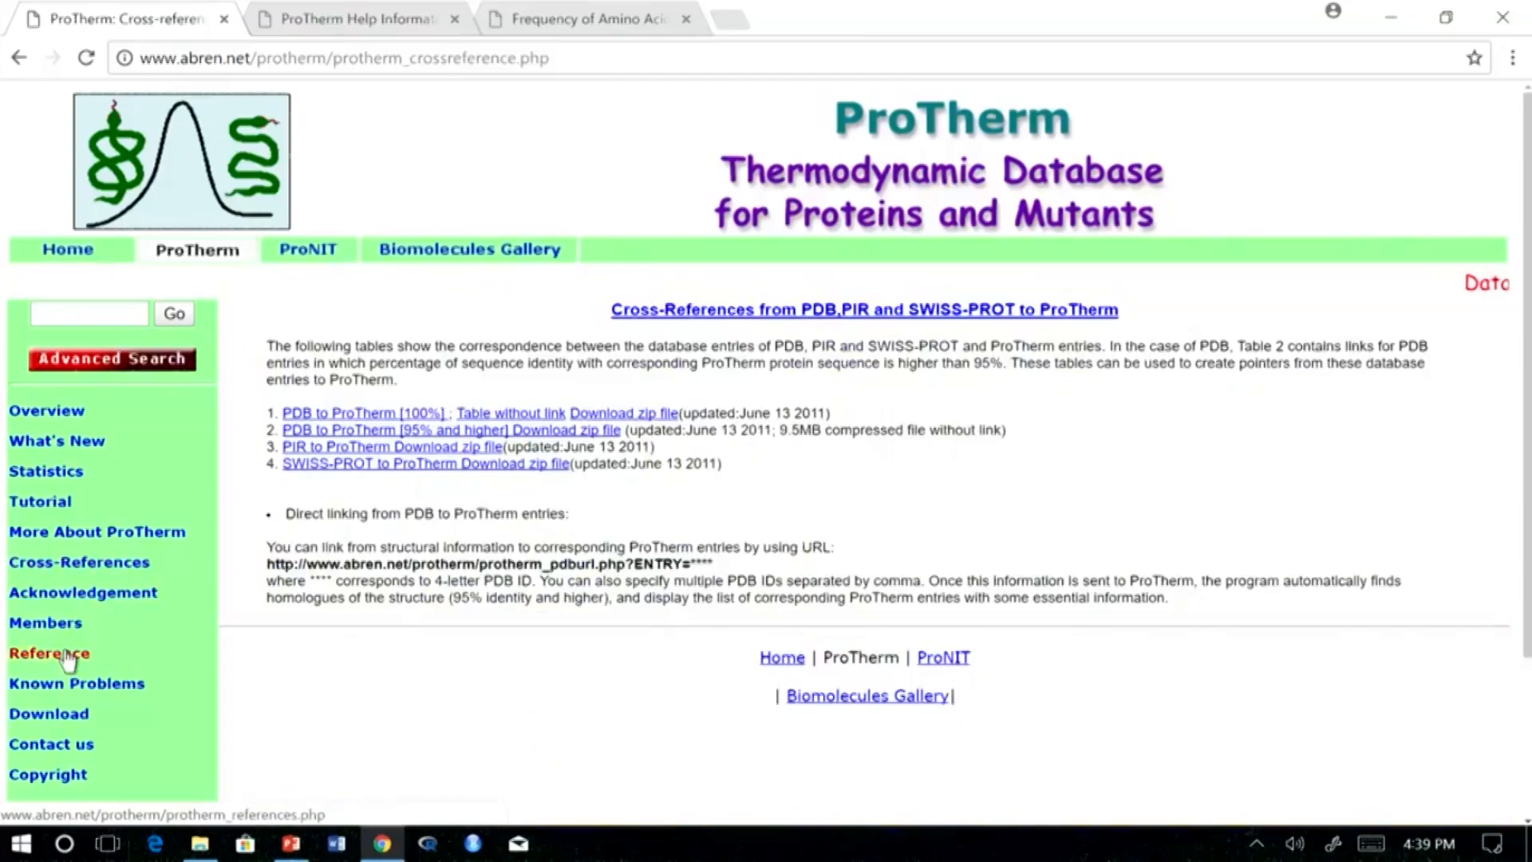
click(67, 654)
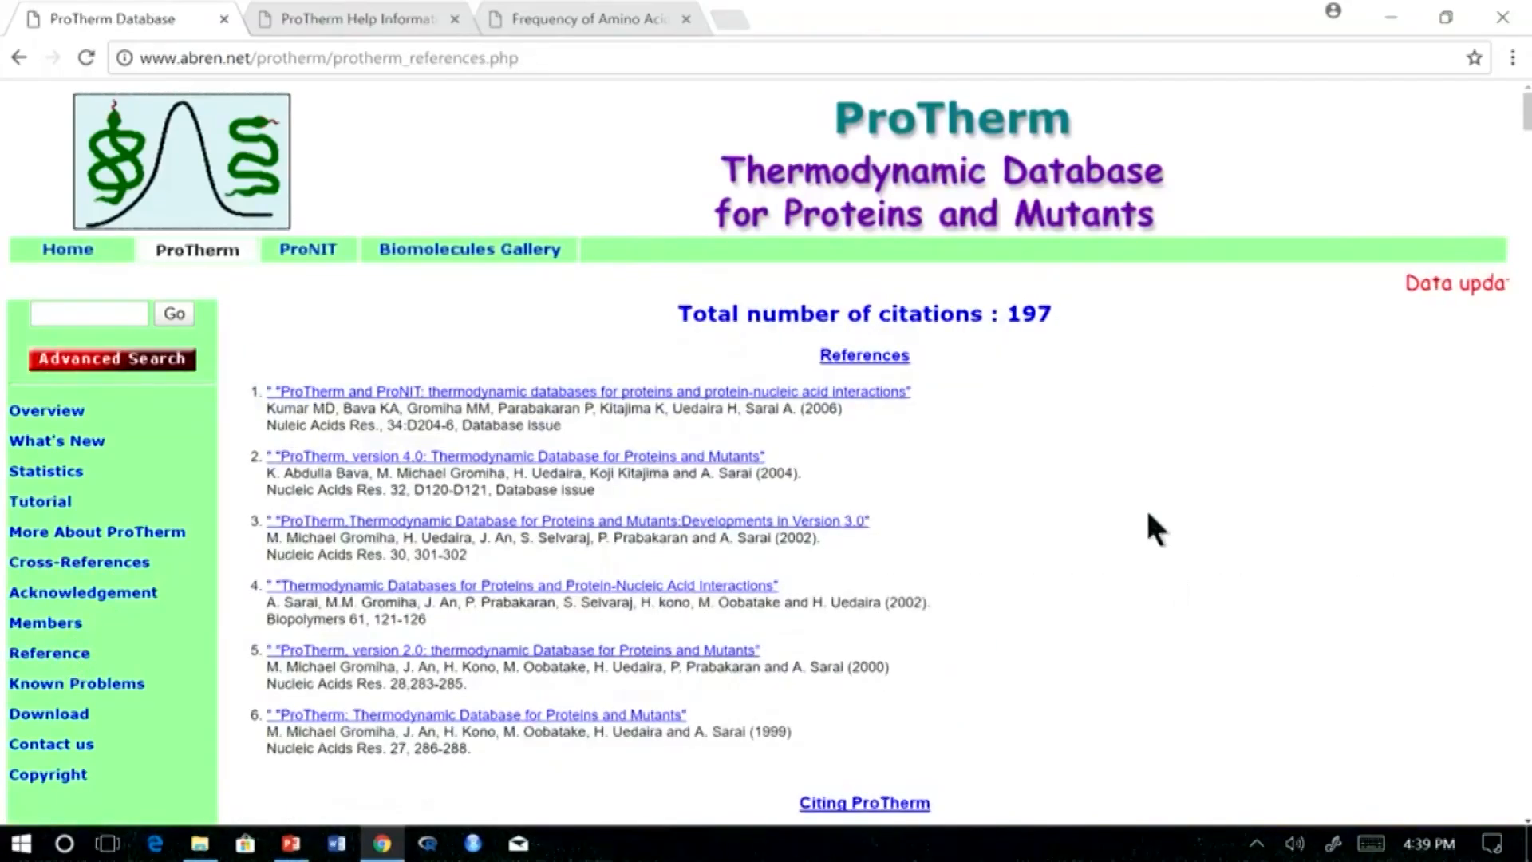
scroll(1149, 515, down, 3)
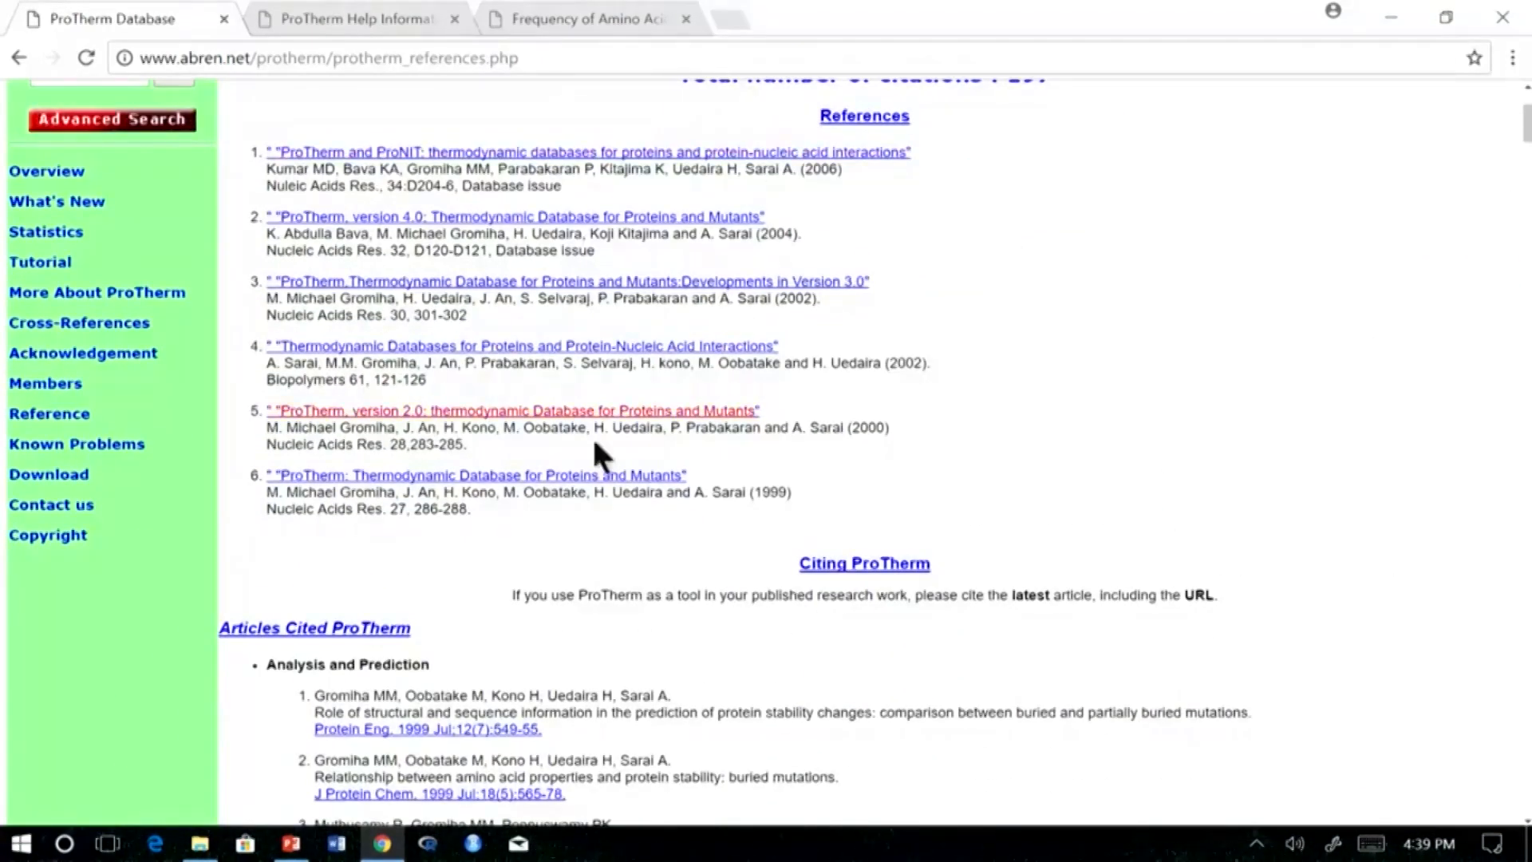
scroll(547, 648, down, 2)
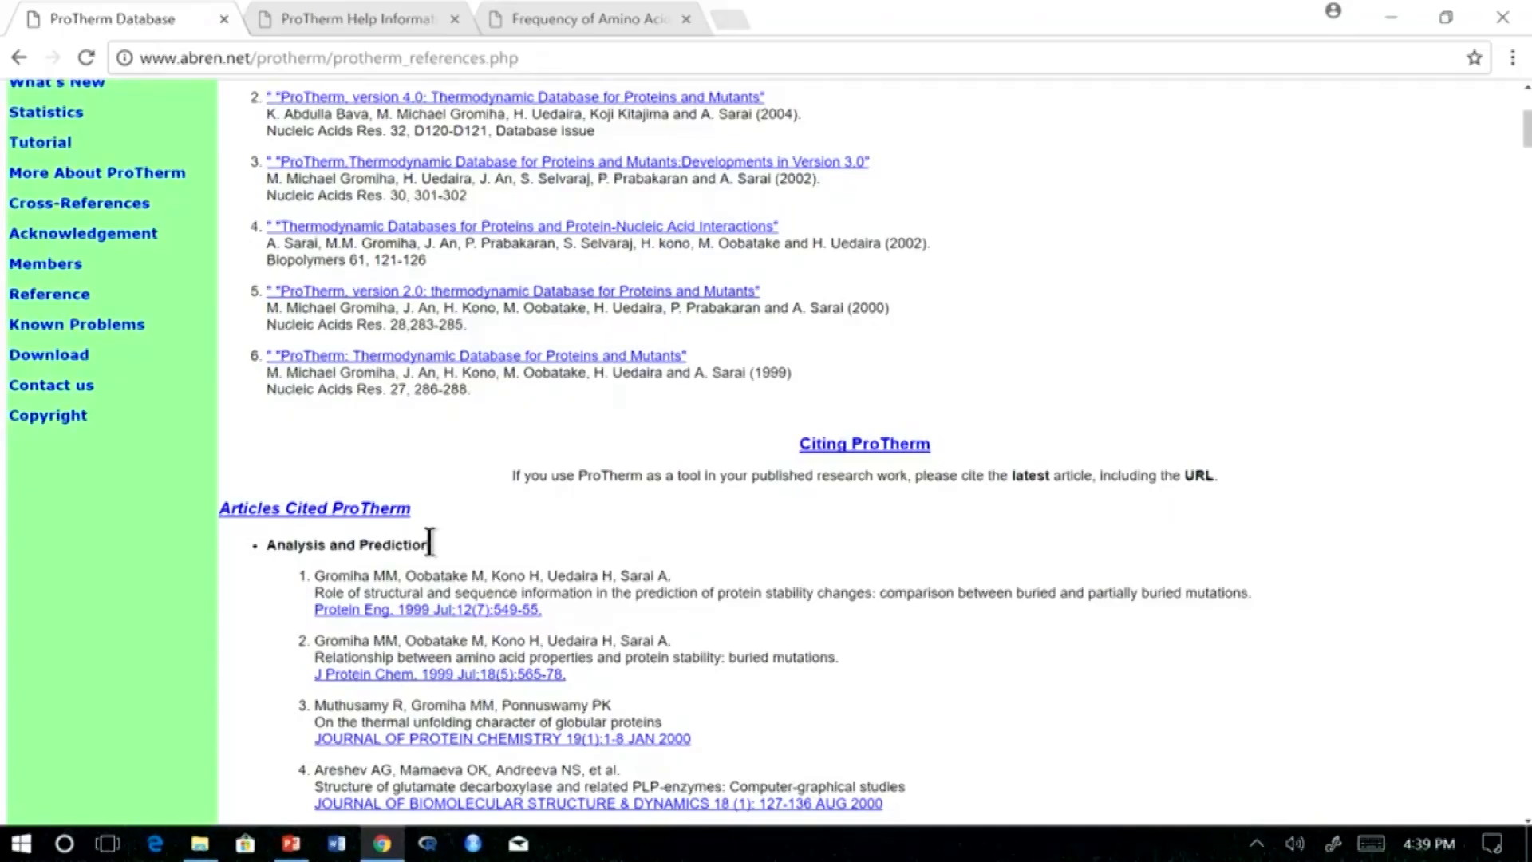
scroll(719, 650, down, 3)
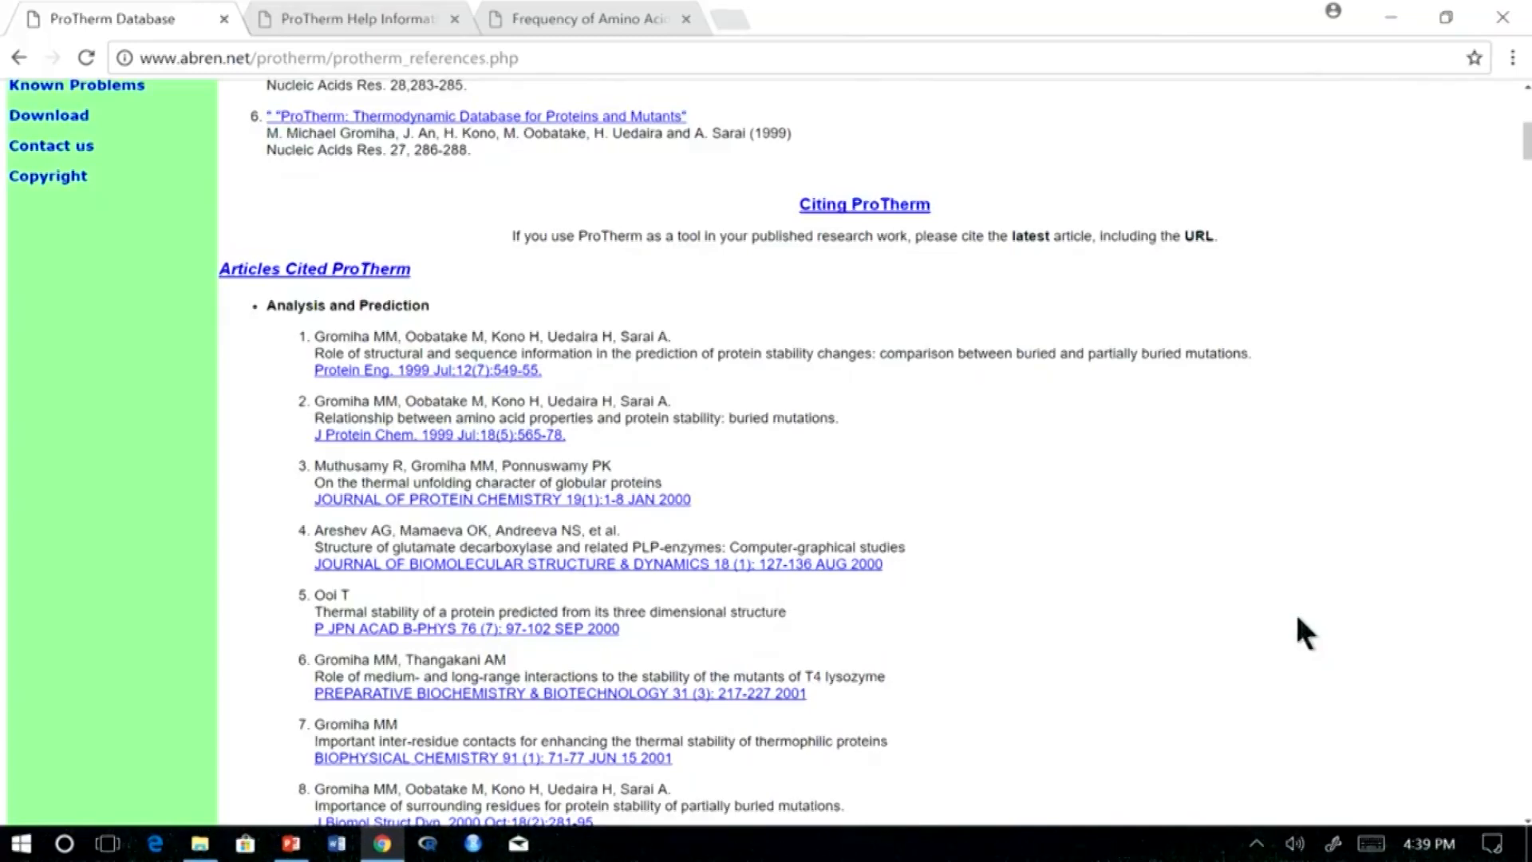
- Examine the list of Analysis and Prediction articles citing ProTherm through to the start of the Databases section
scroll(1220, 617, down, 15)
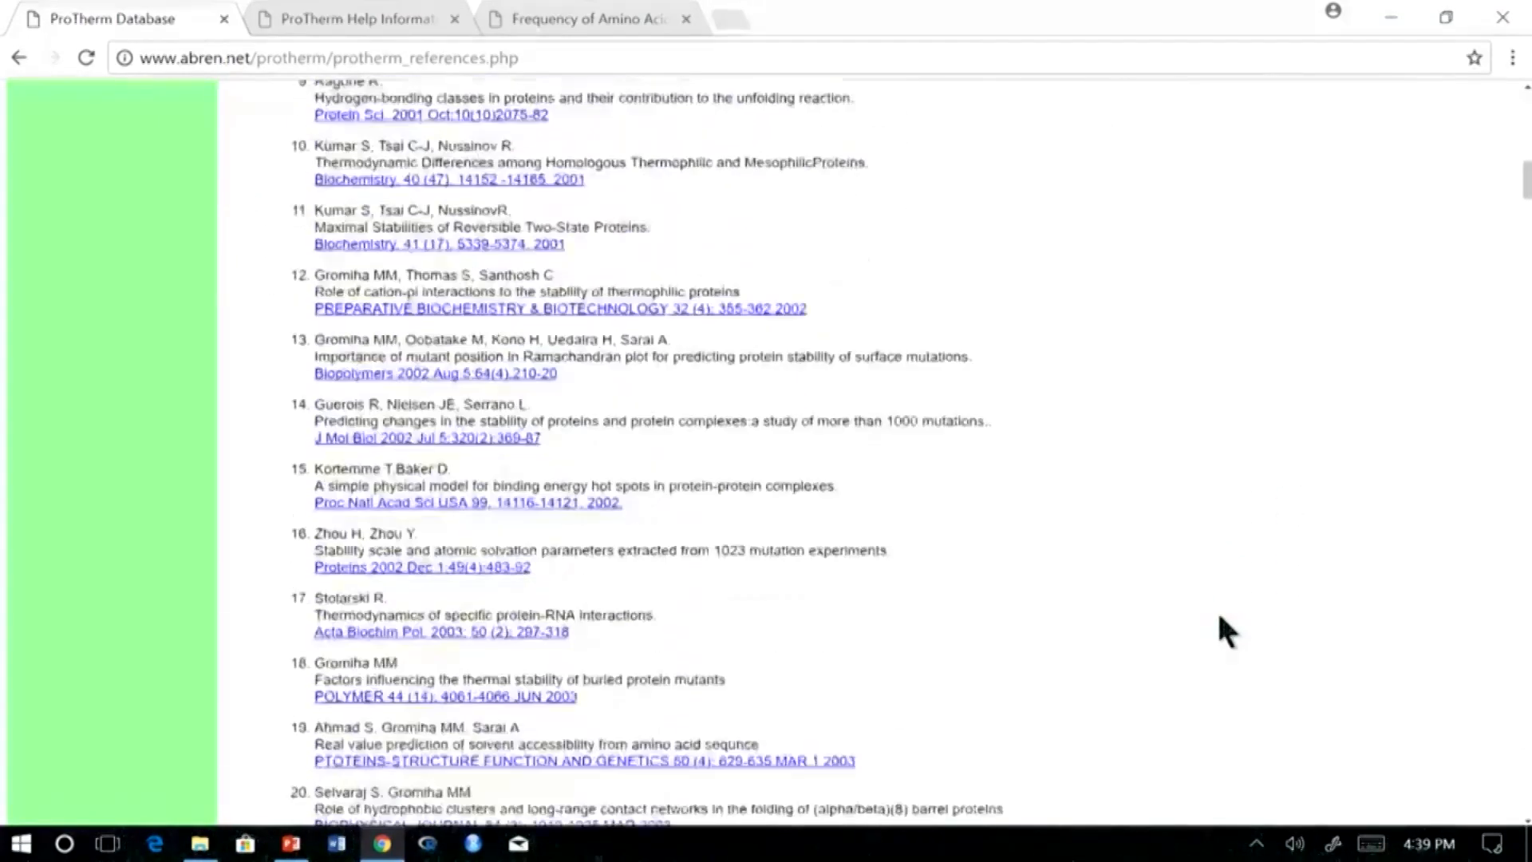
scroll(1220, 621, down, 14)
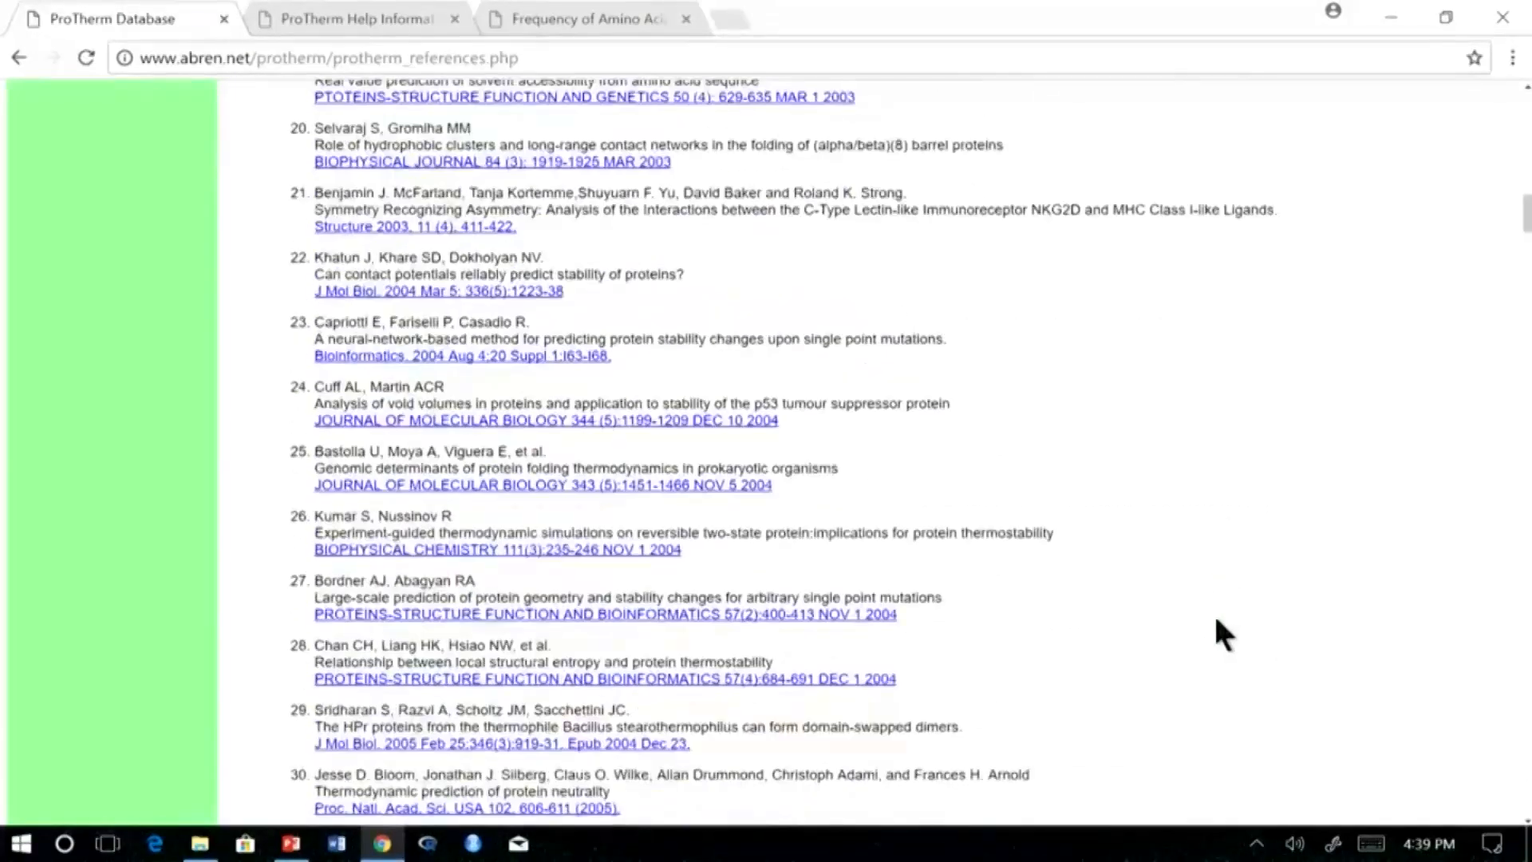
scroll(1215, 622, down, 20)
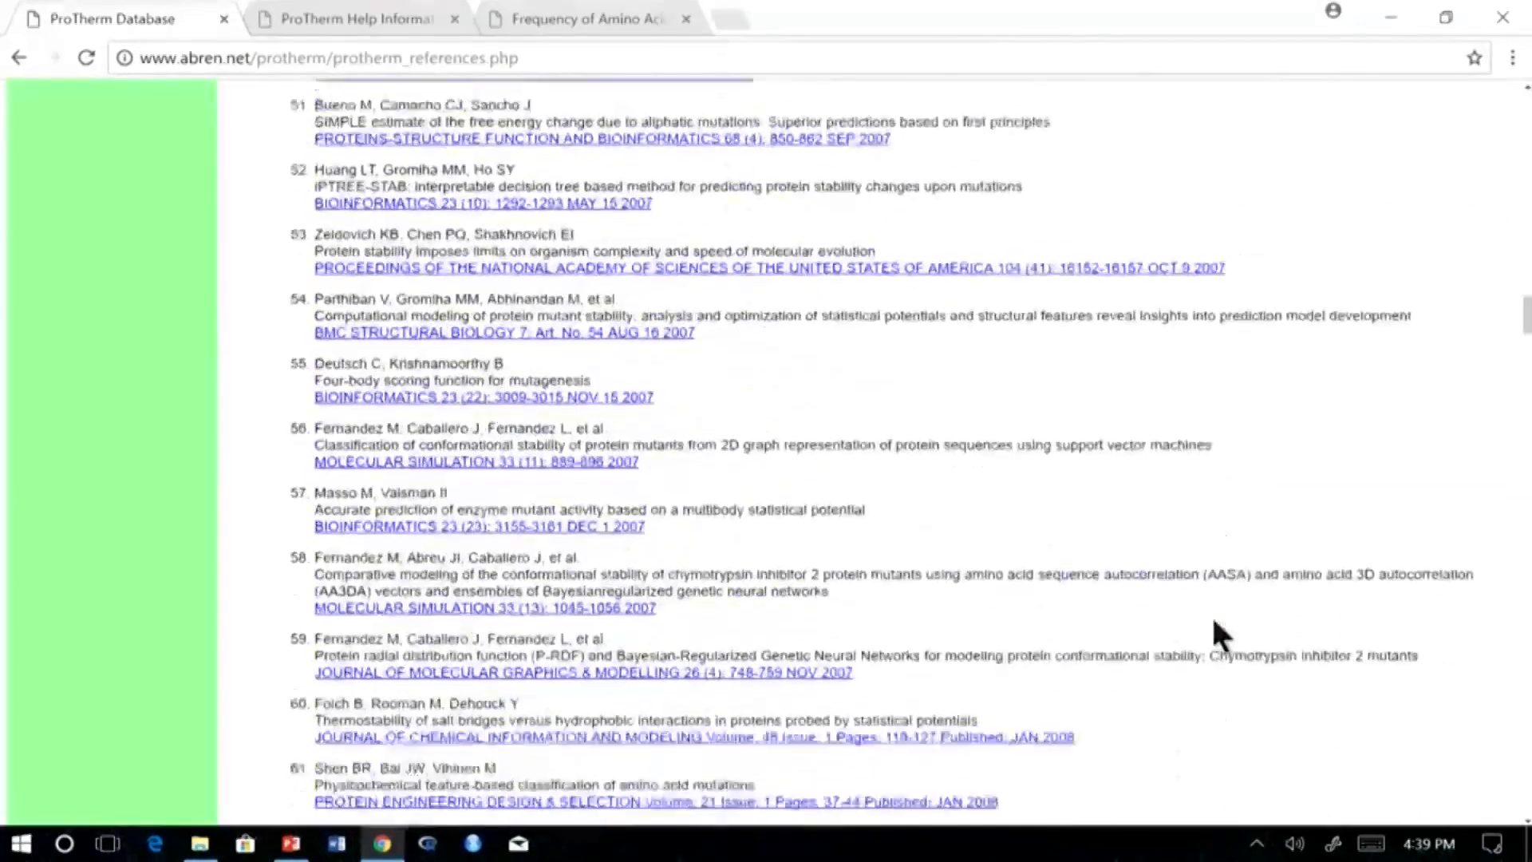
scroll(1213, 621, down, 9)
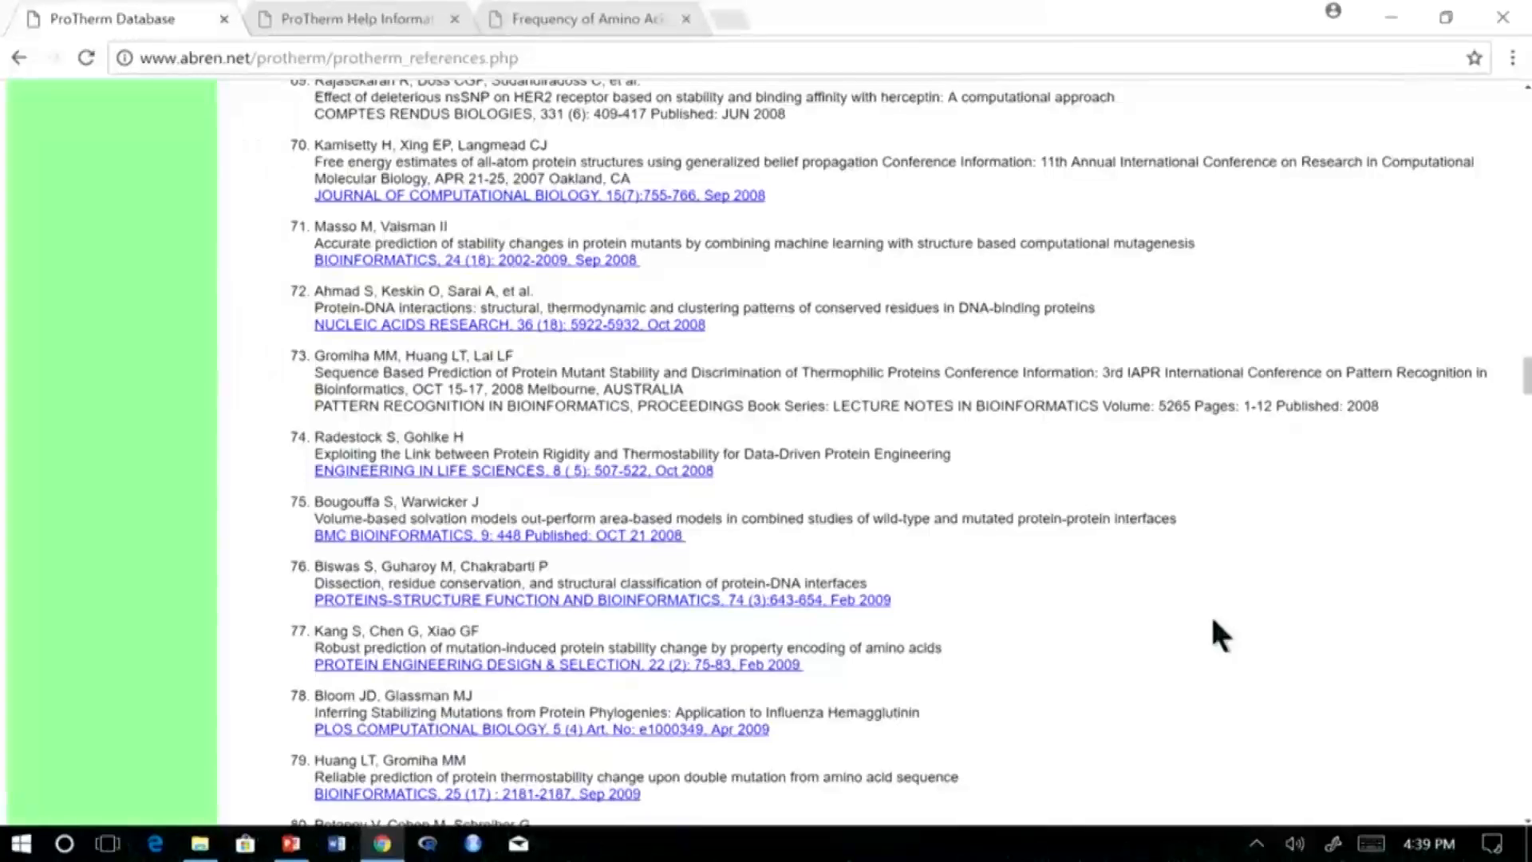
scroll(1213, 621, down, 13)
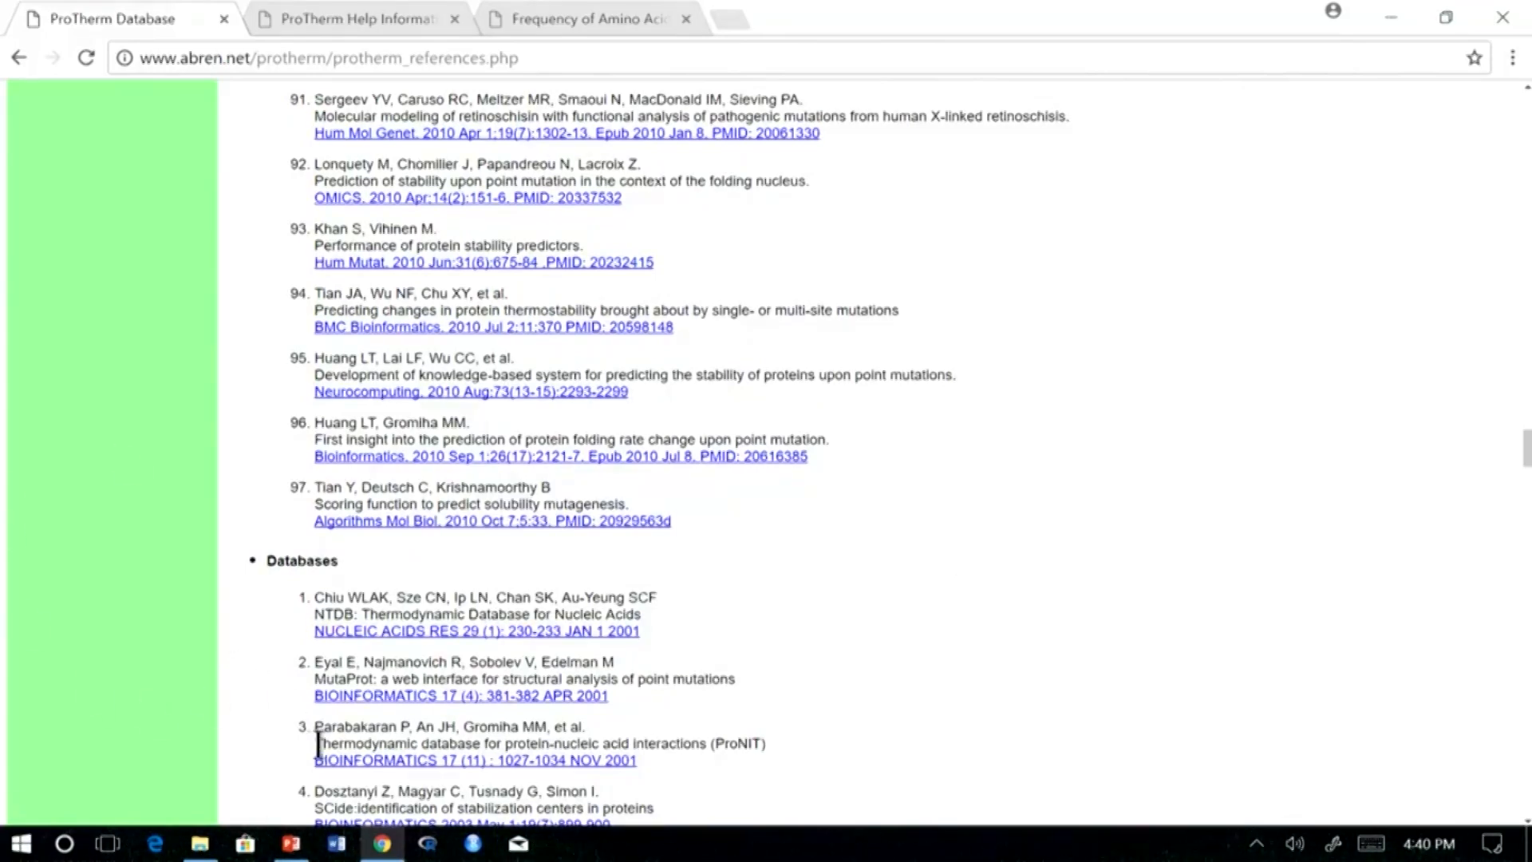
- Examine the citing articles in the Databases section up to the Comparing experimental data heading
scroll(395, 746, down, 3)
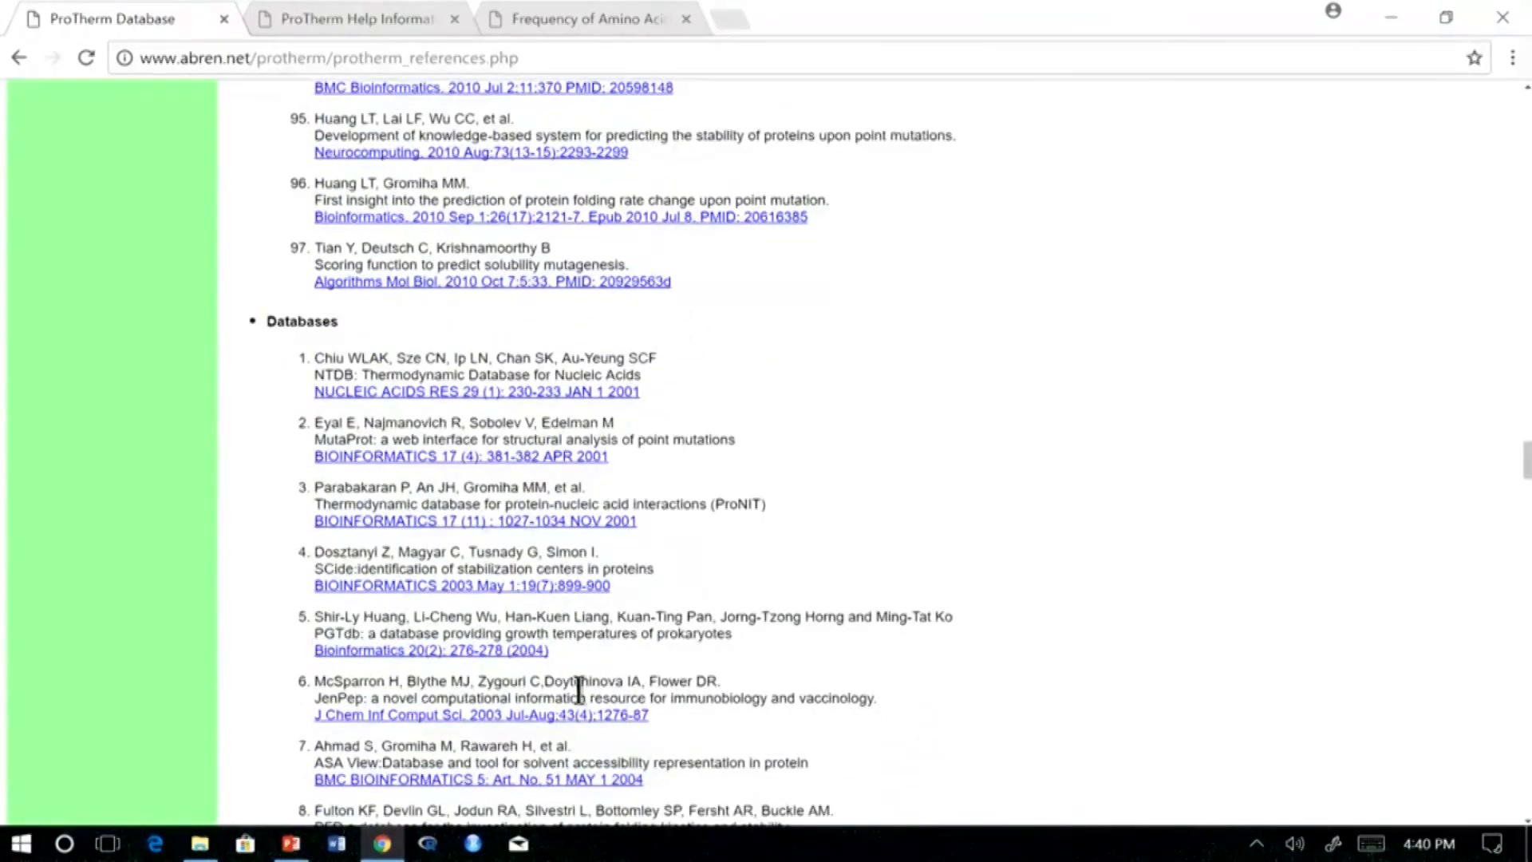
scroll(699, 655, down, 2)
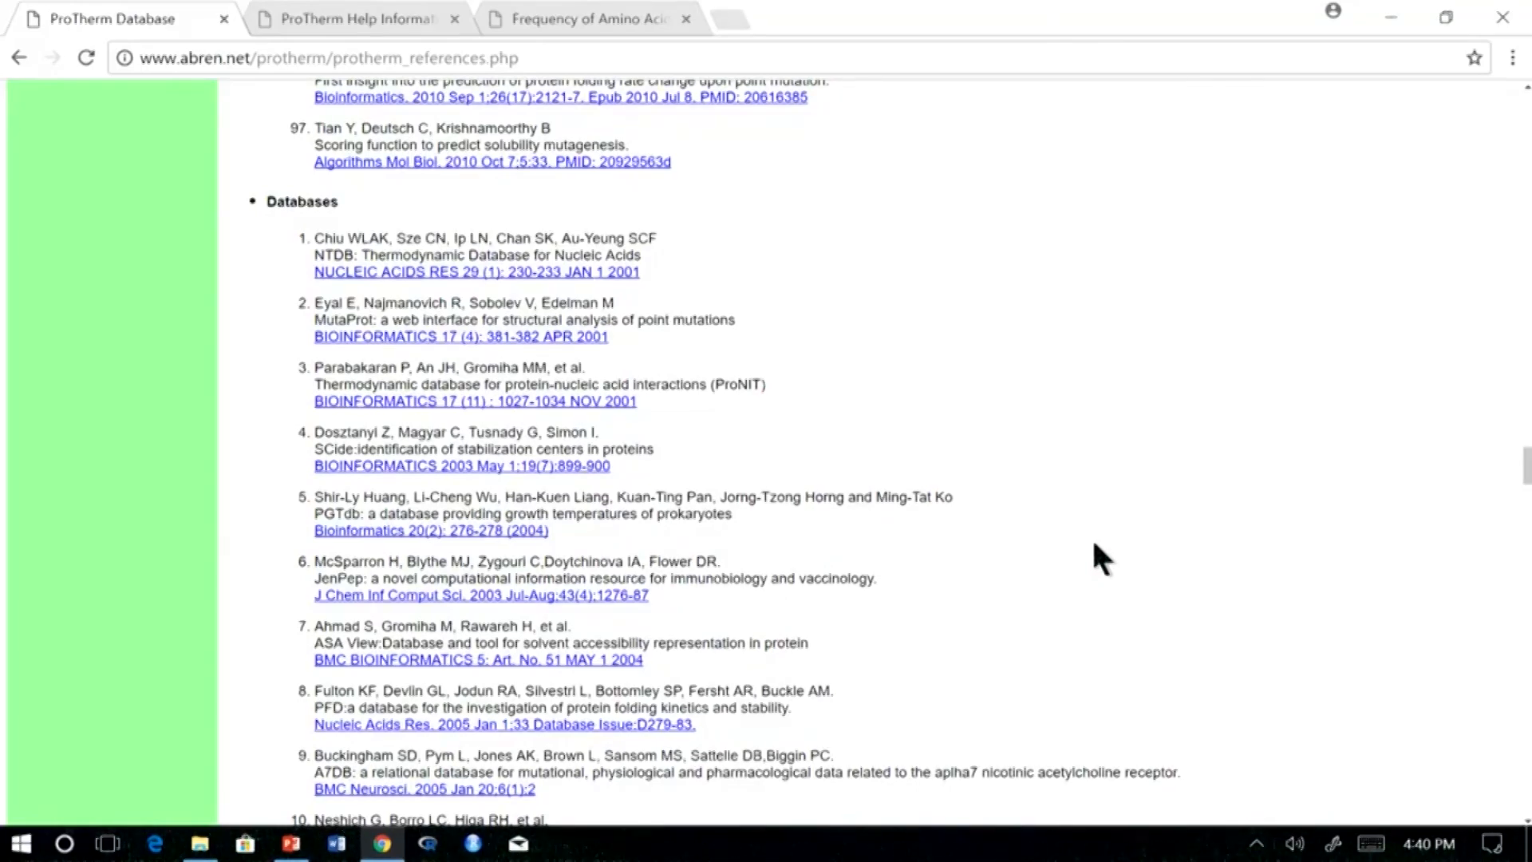
scroll(1028, 604, down, 3)
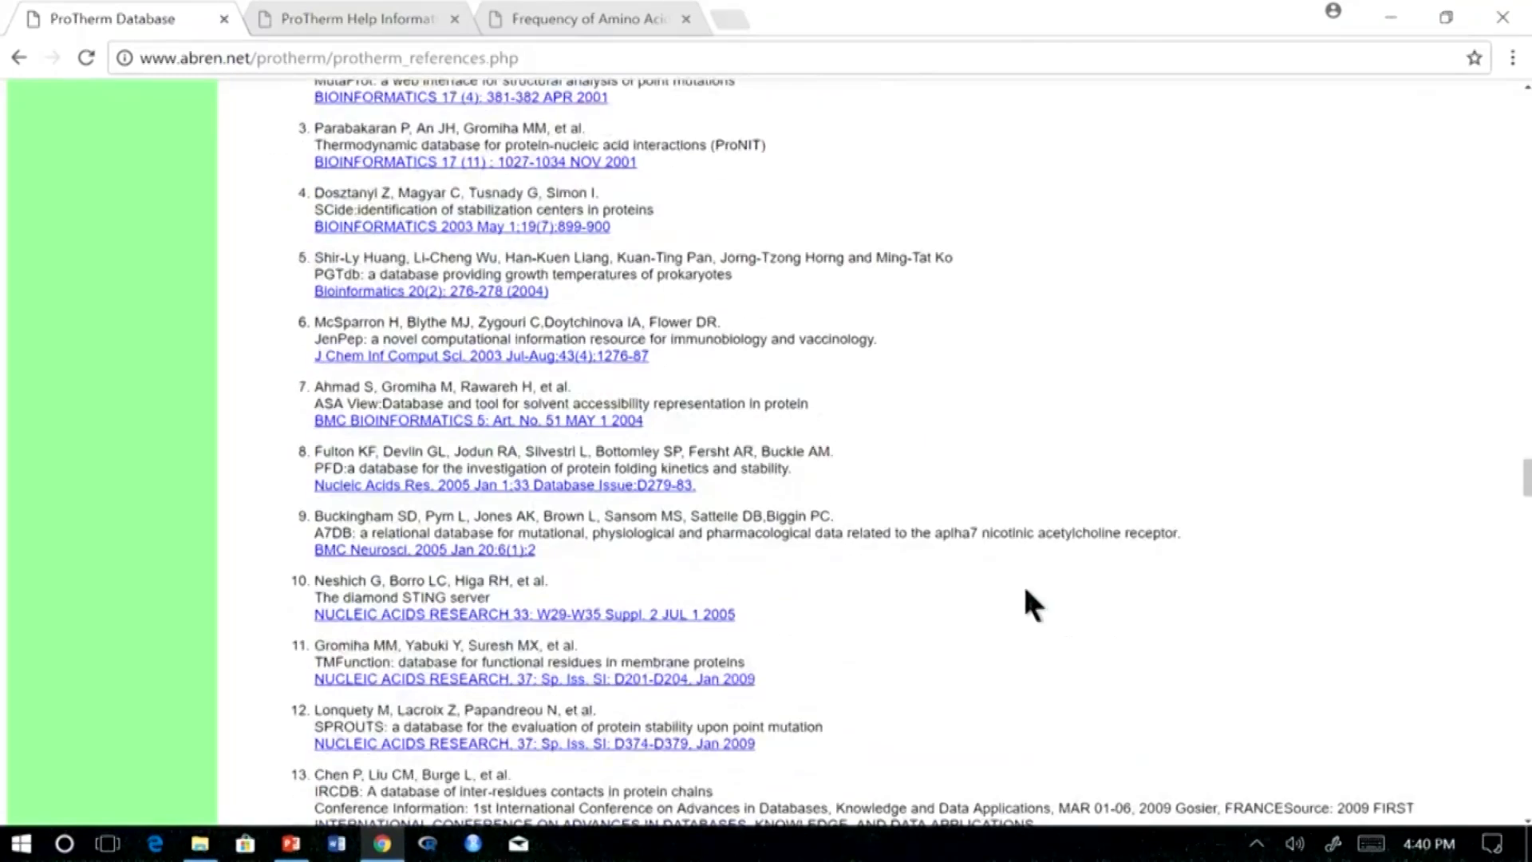
scroll(1026, 591, down, 5)
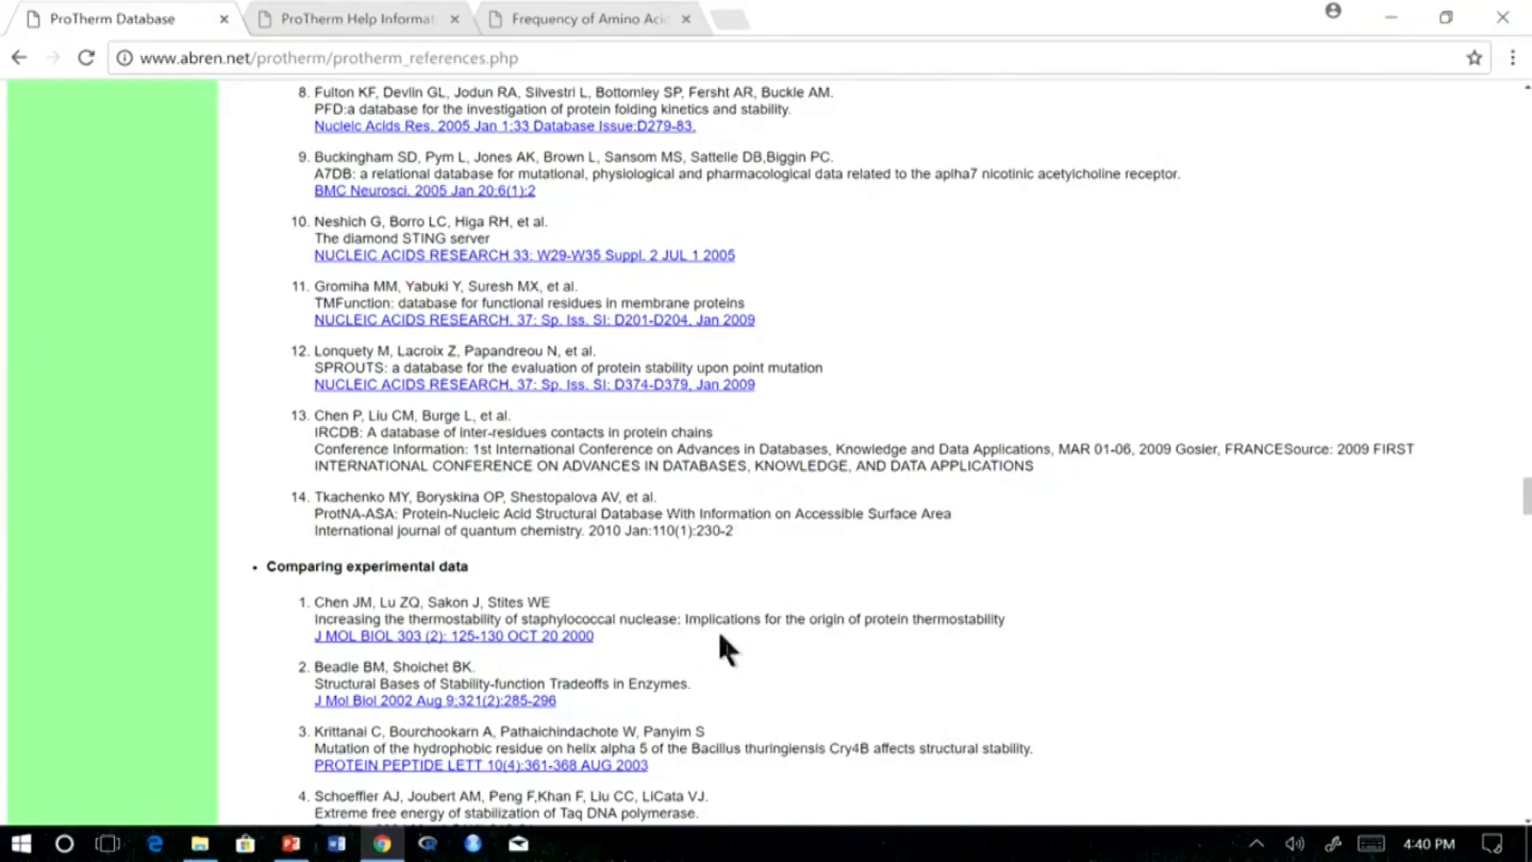
- Examine the citing articles on comparing experimental data and the first half of the General section
scroll(721, 636, down, 10)
scroll(813, 625, down, 8)
scroll(814, 621, down, 4)
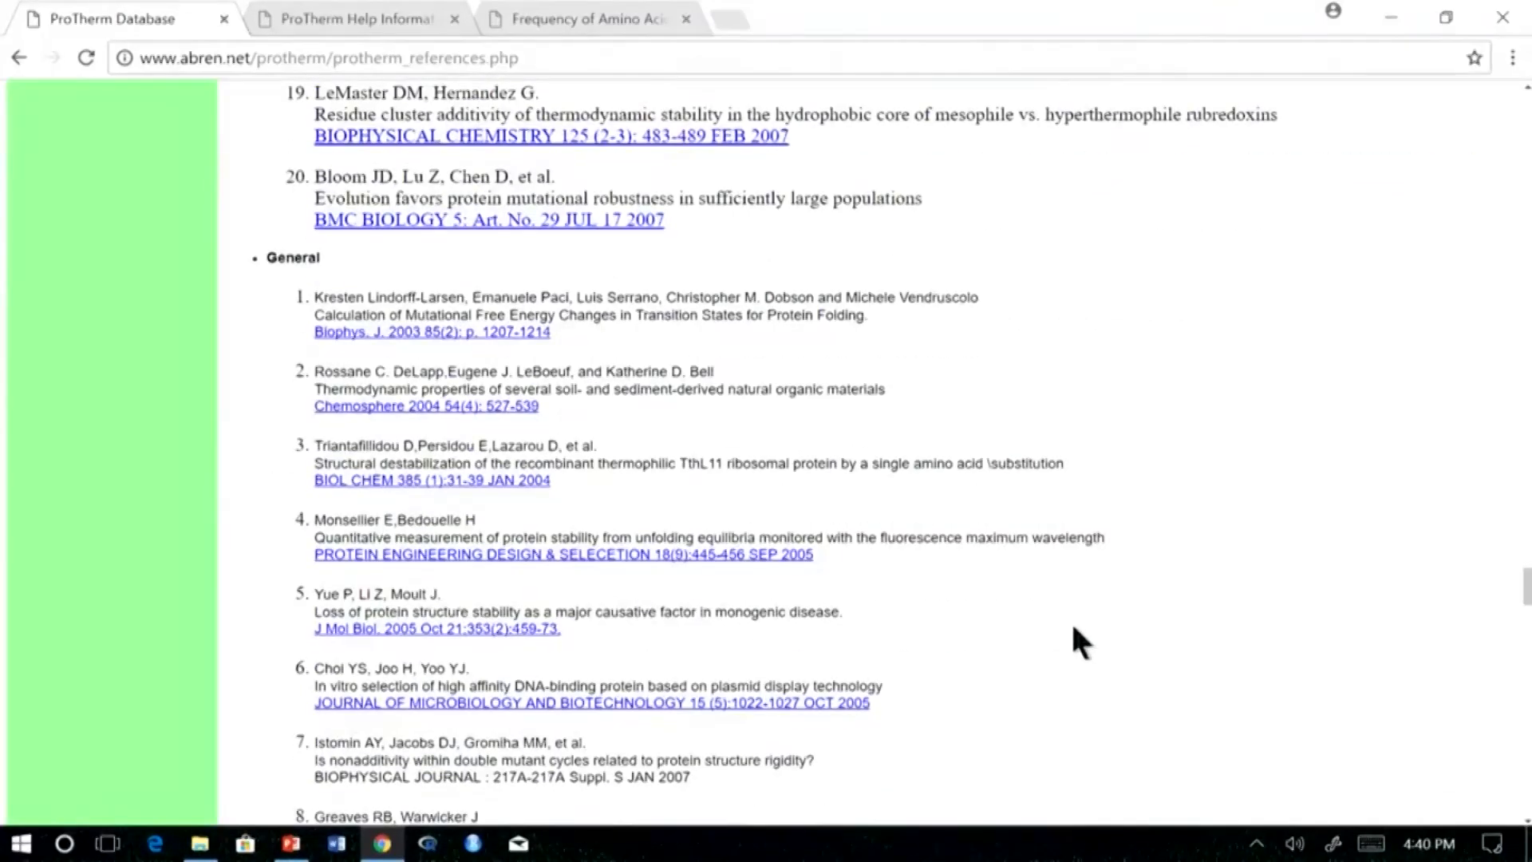
scroll(1072, 628, down, 2)
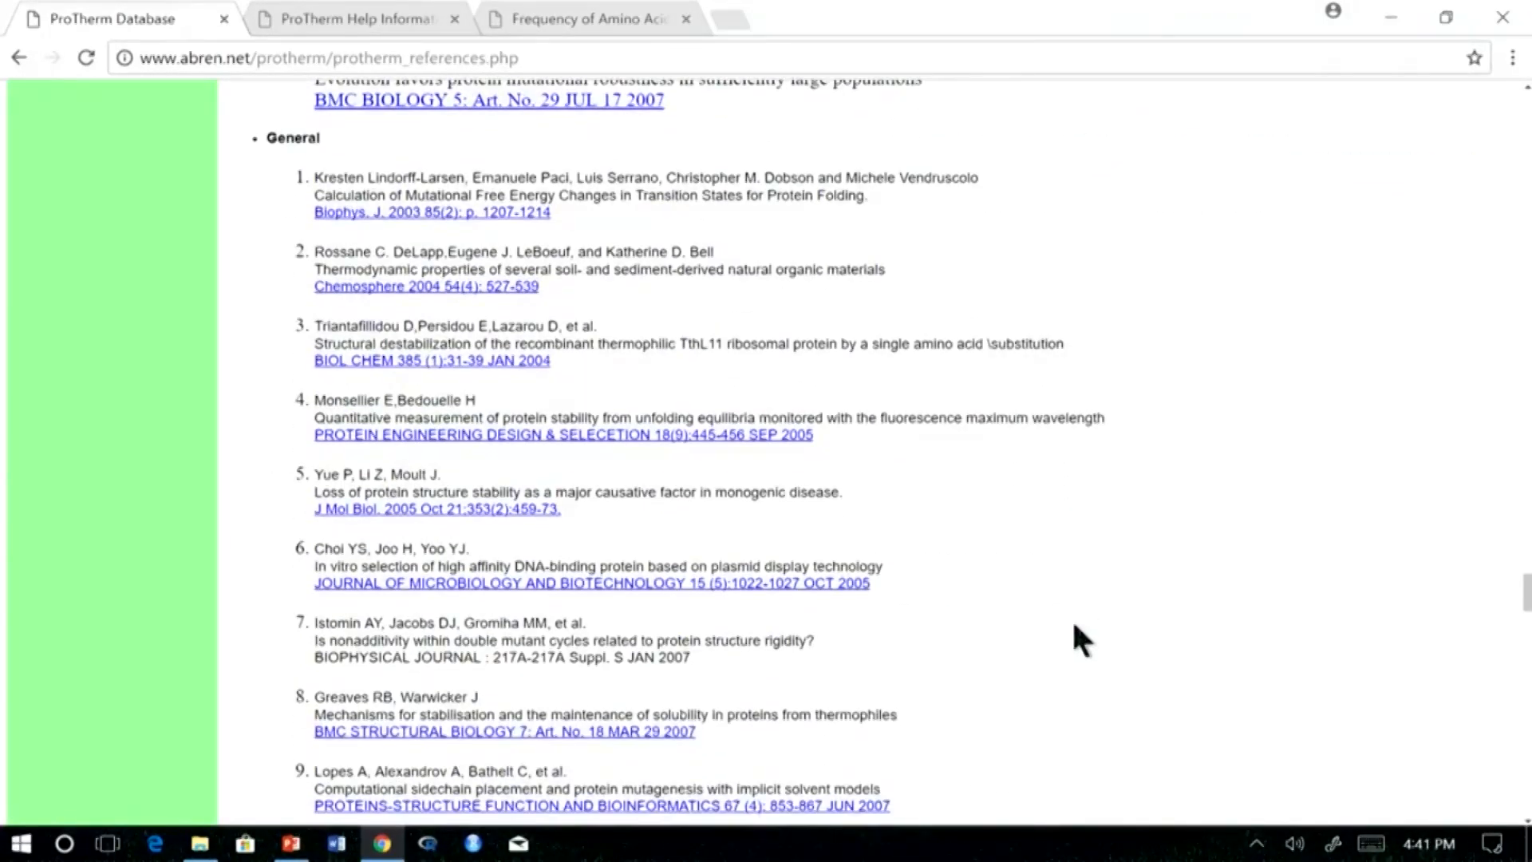
scroll(1074, 627, down, 3)
scroll(1074, 626, down, 3)
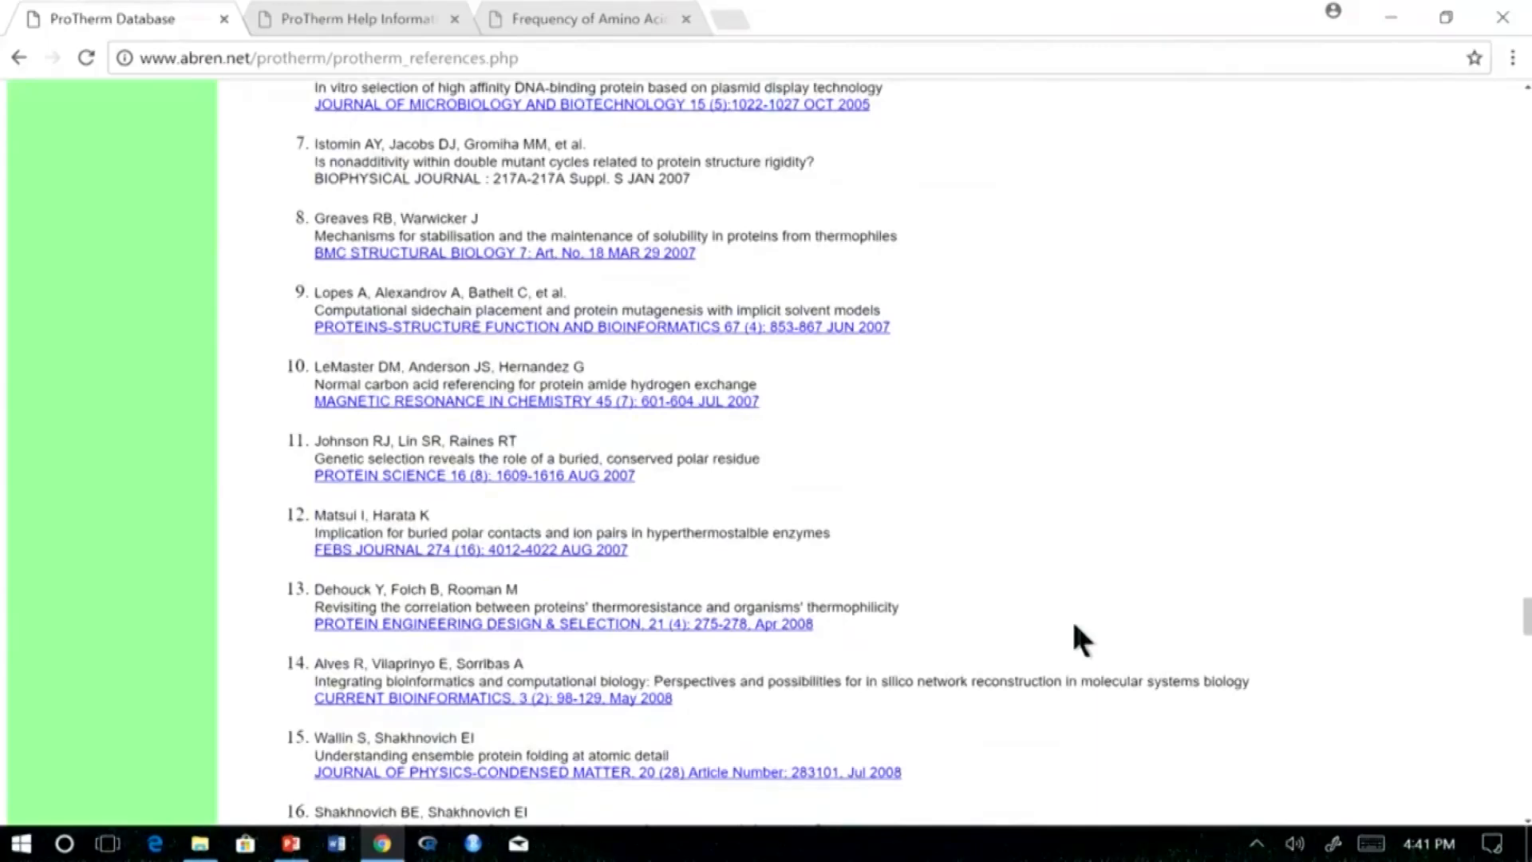
scroll(1074, 626, down, 4)
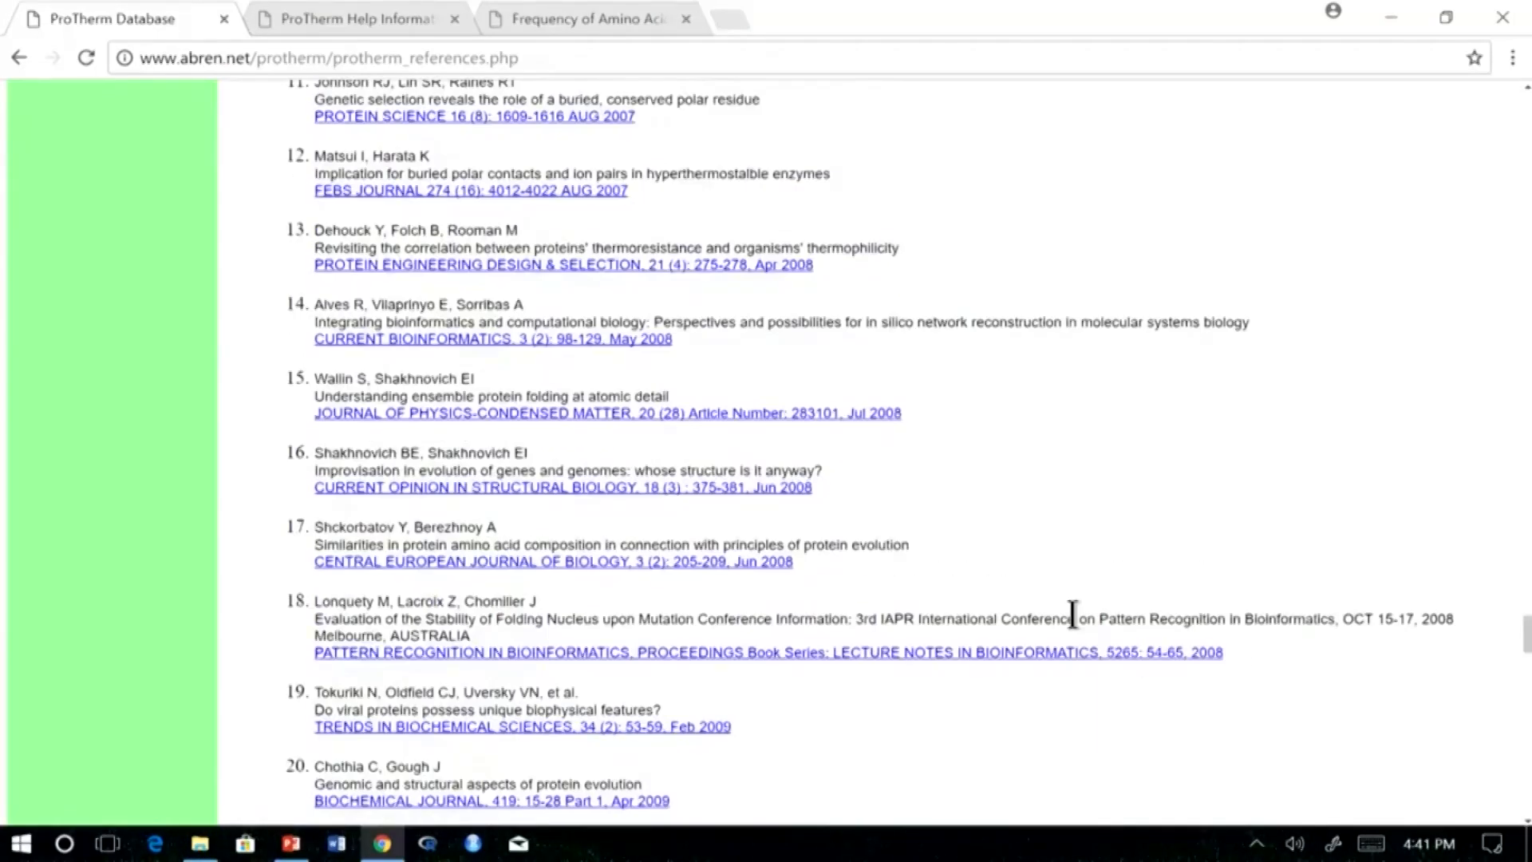
- Examine the remaining General articles, the Reviews and the Books, and return to the start of the reference page
scroll(1073, 614, down, 15)
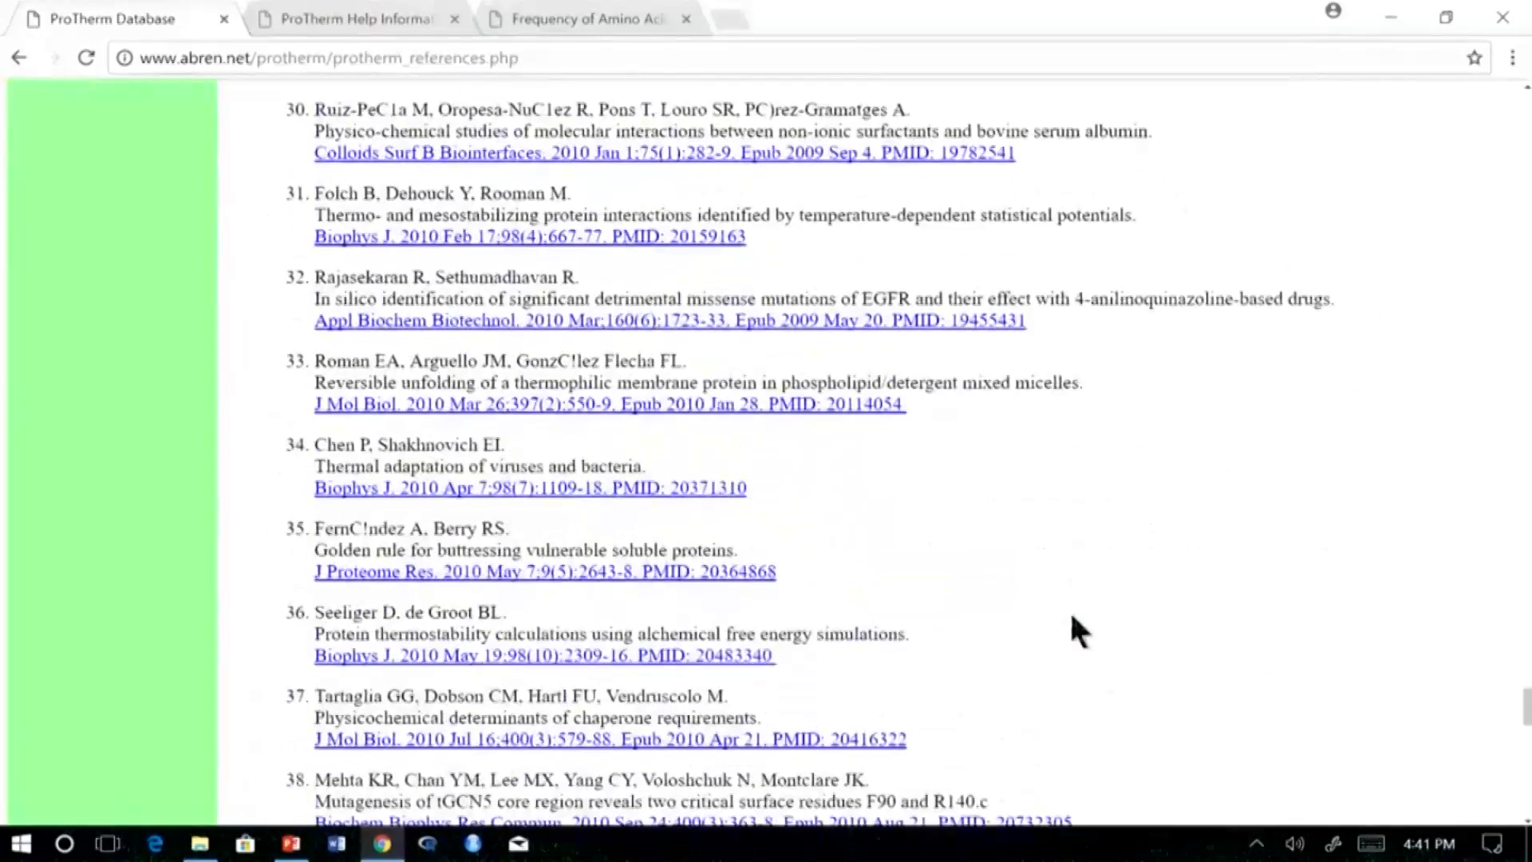
scroll(1073, 618, down, 6)
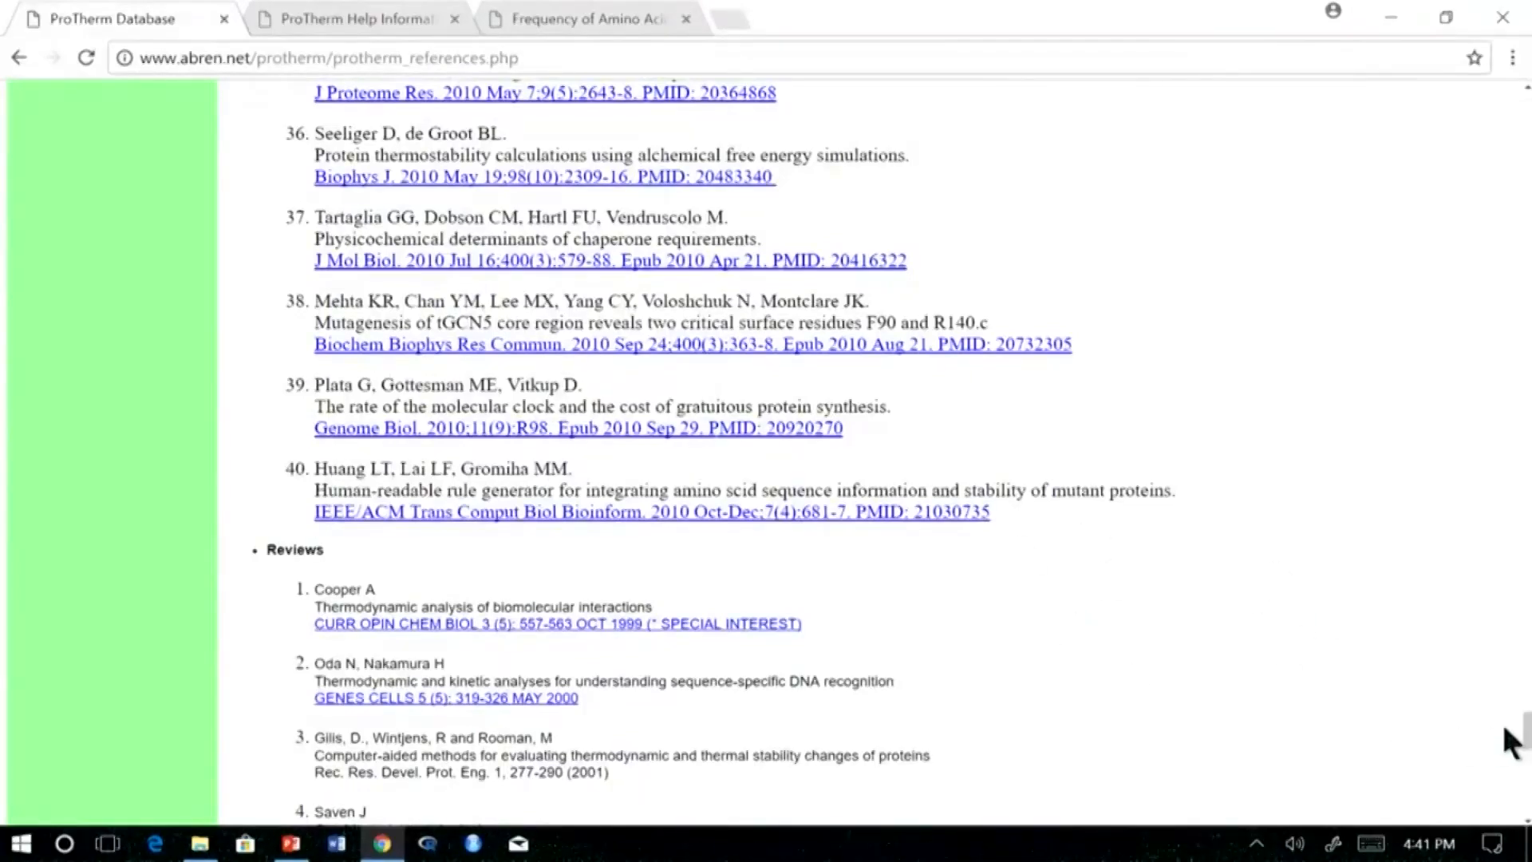
drag(1526, 730, 1527, 794)
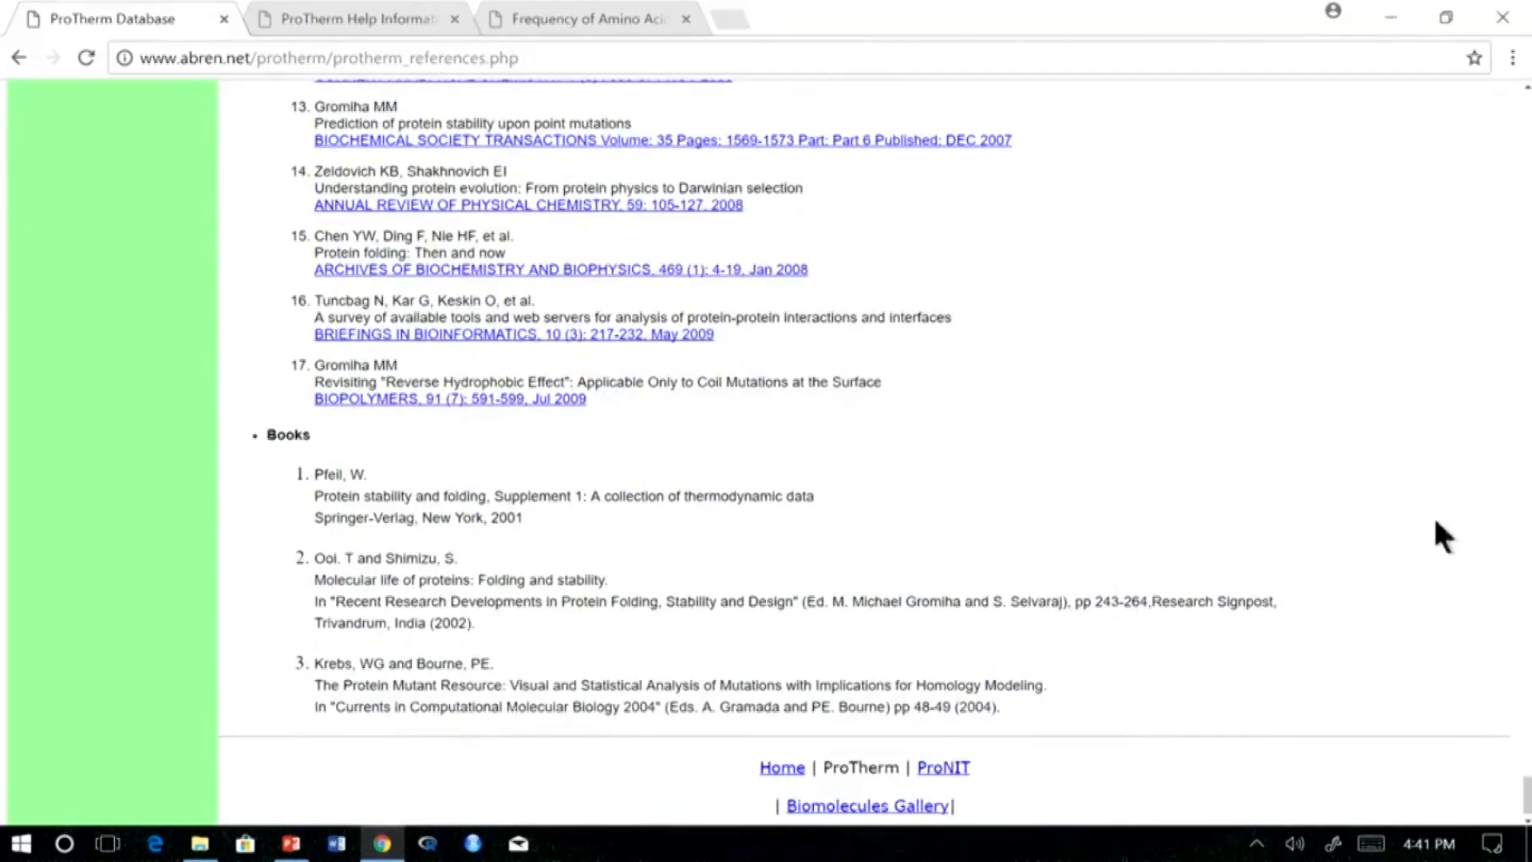
drag(1526, 794, 1505, 106)
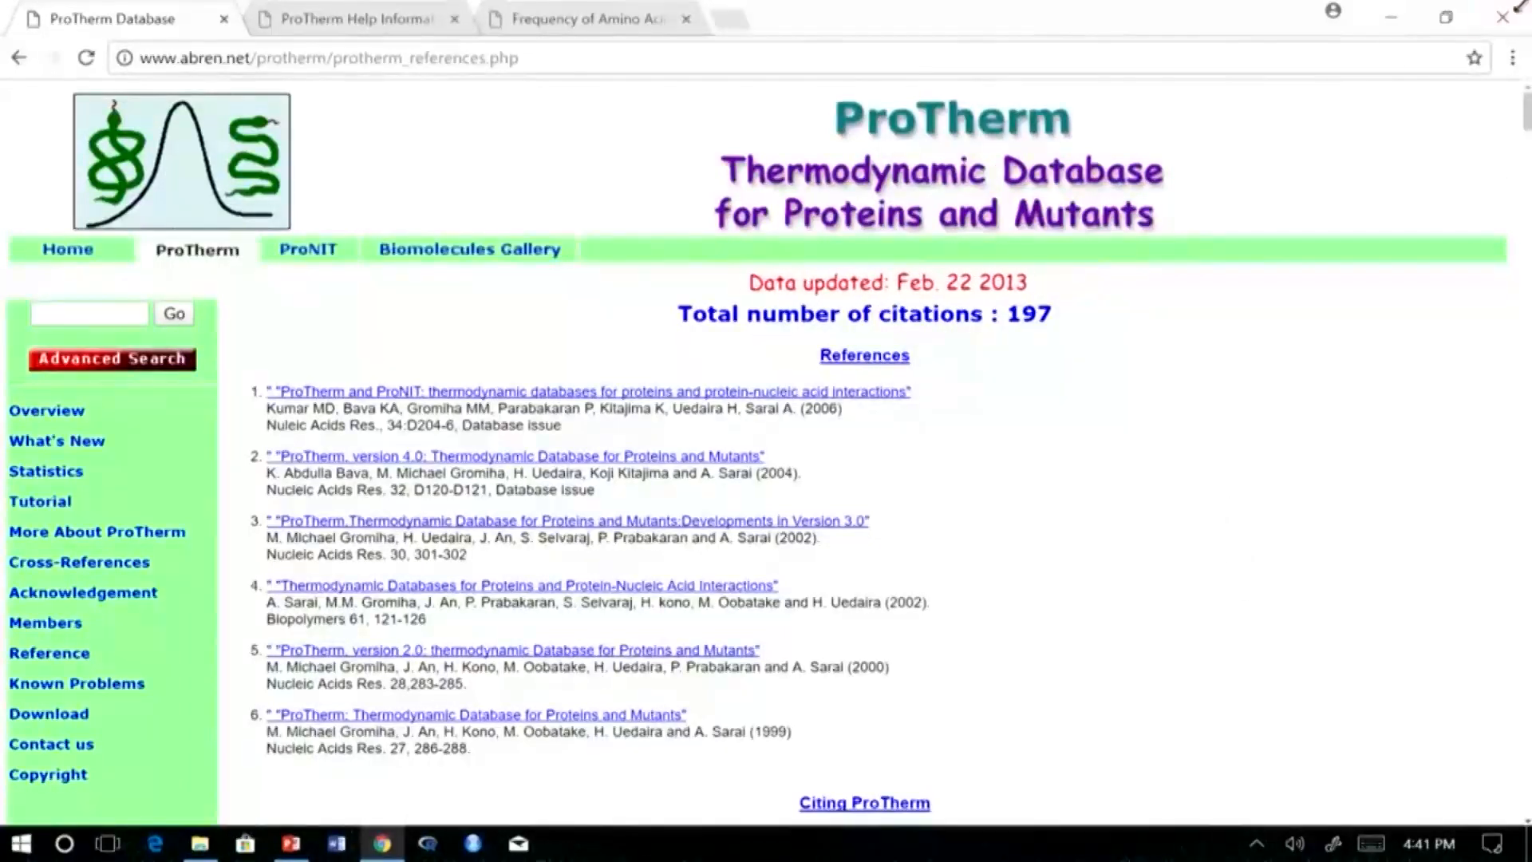
- Search the web for "protherm citations" in a new browser tab and examine the citation counts of the listed ProTherm articles
click(728, 19)
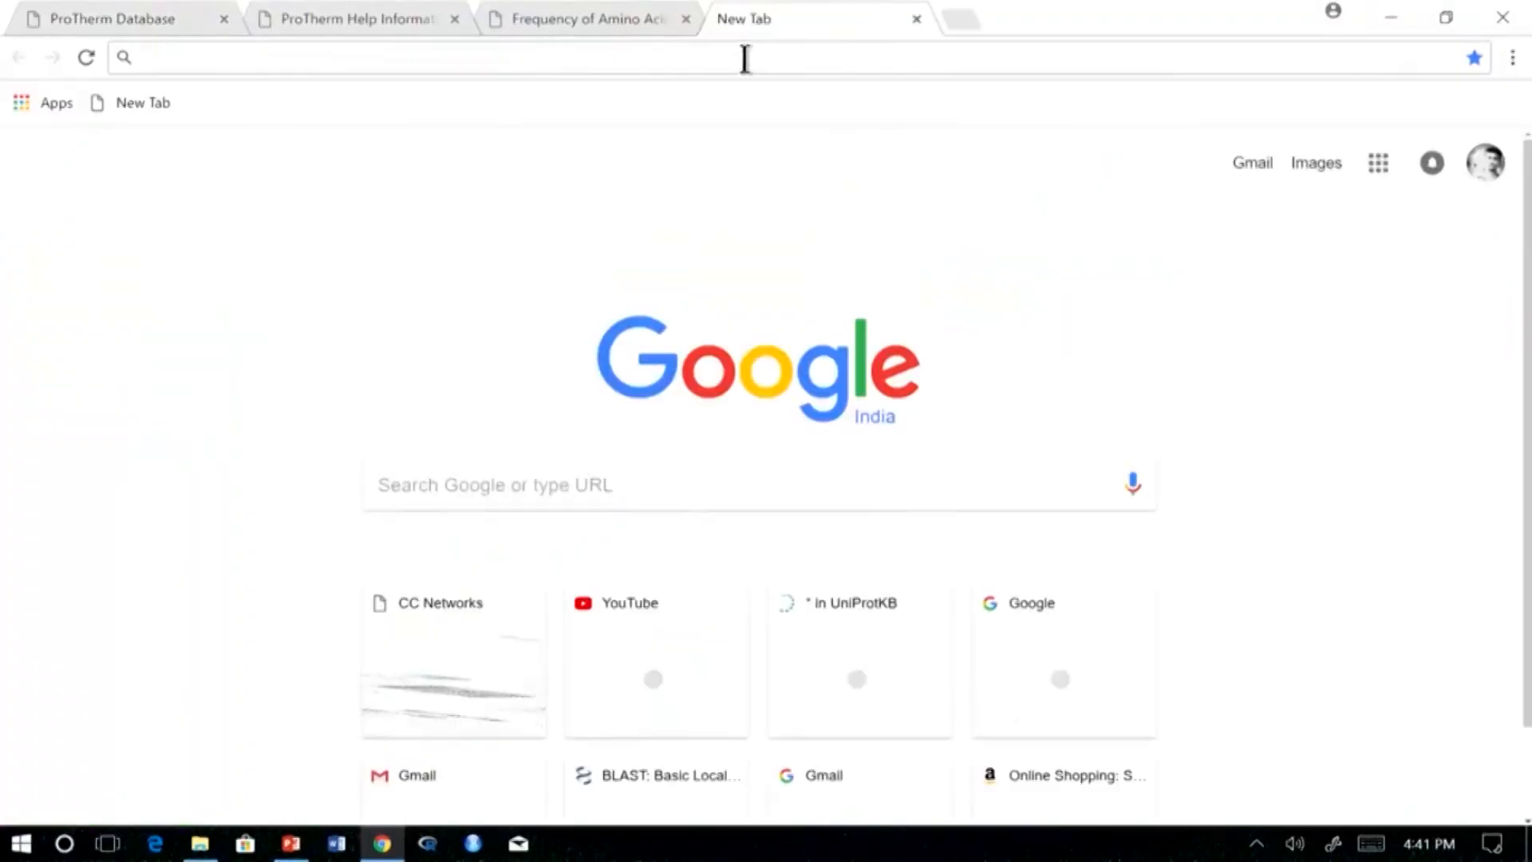
text(pro)
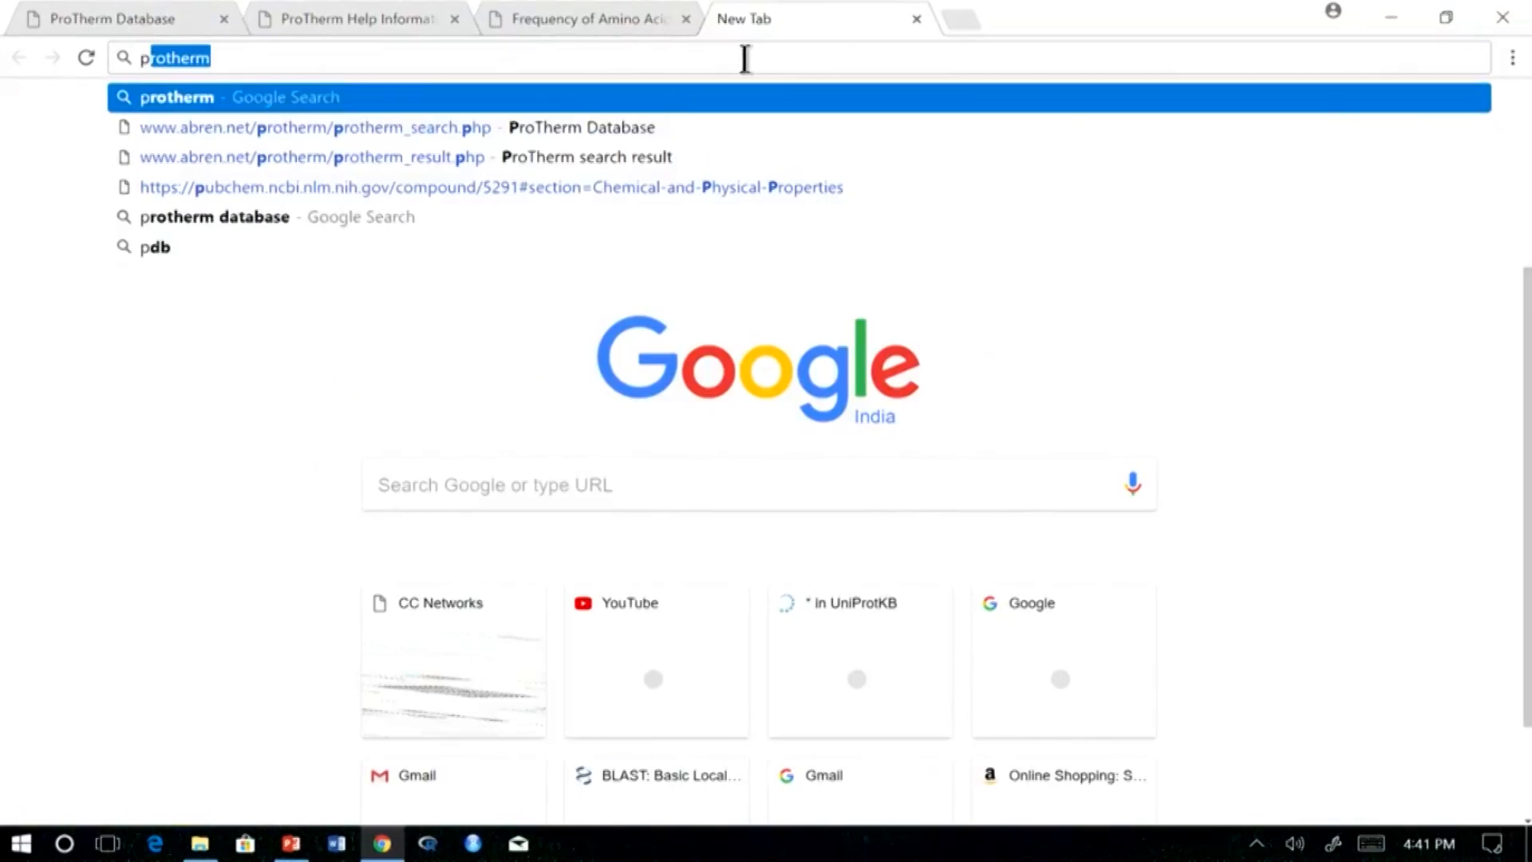
key(BackSpace)
text(the)
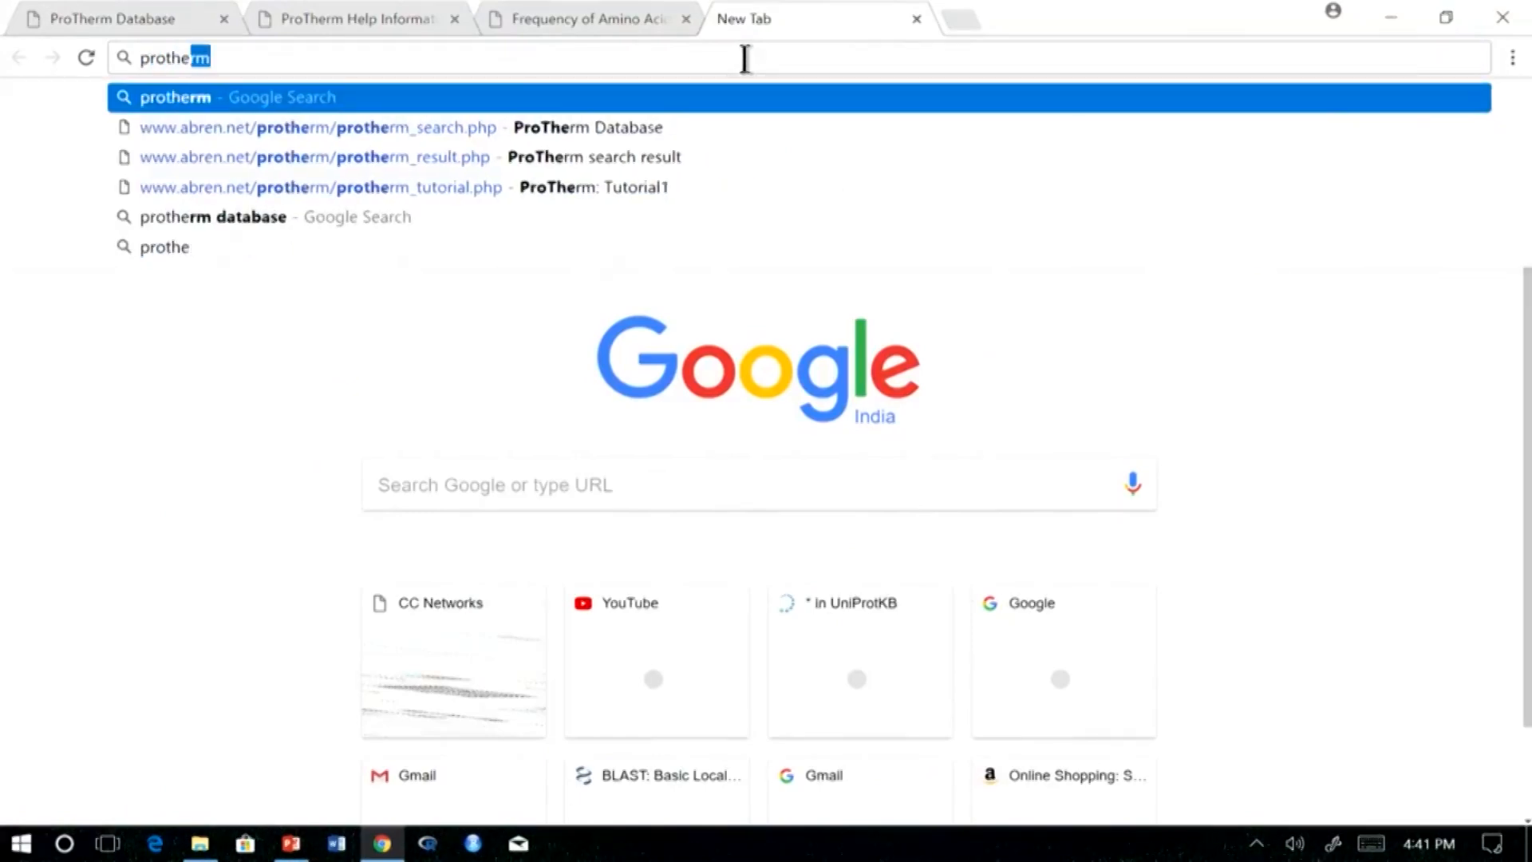
text(rm citations)
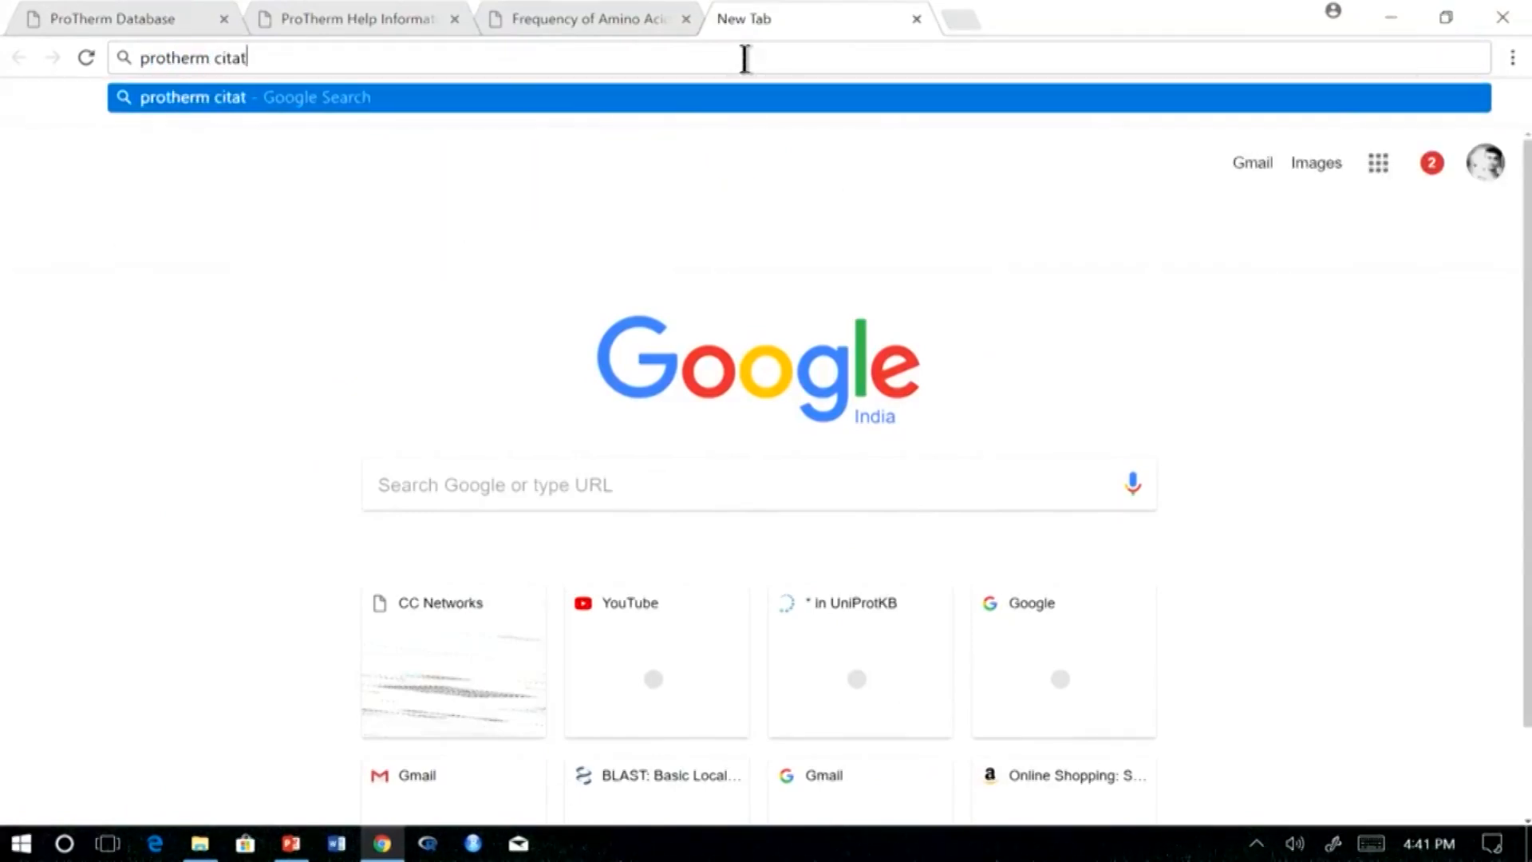
key(Return)
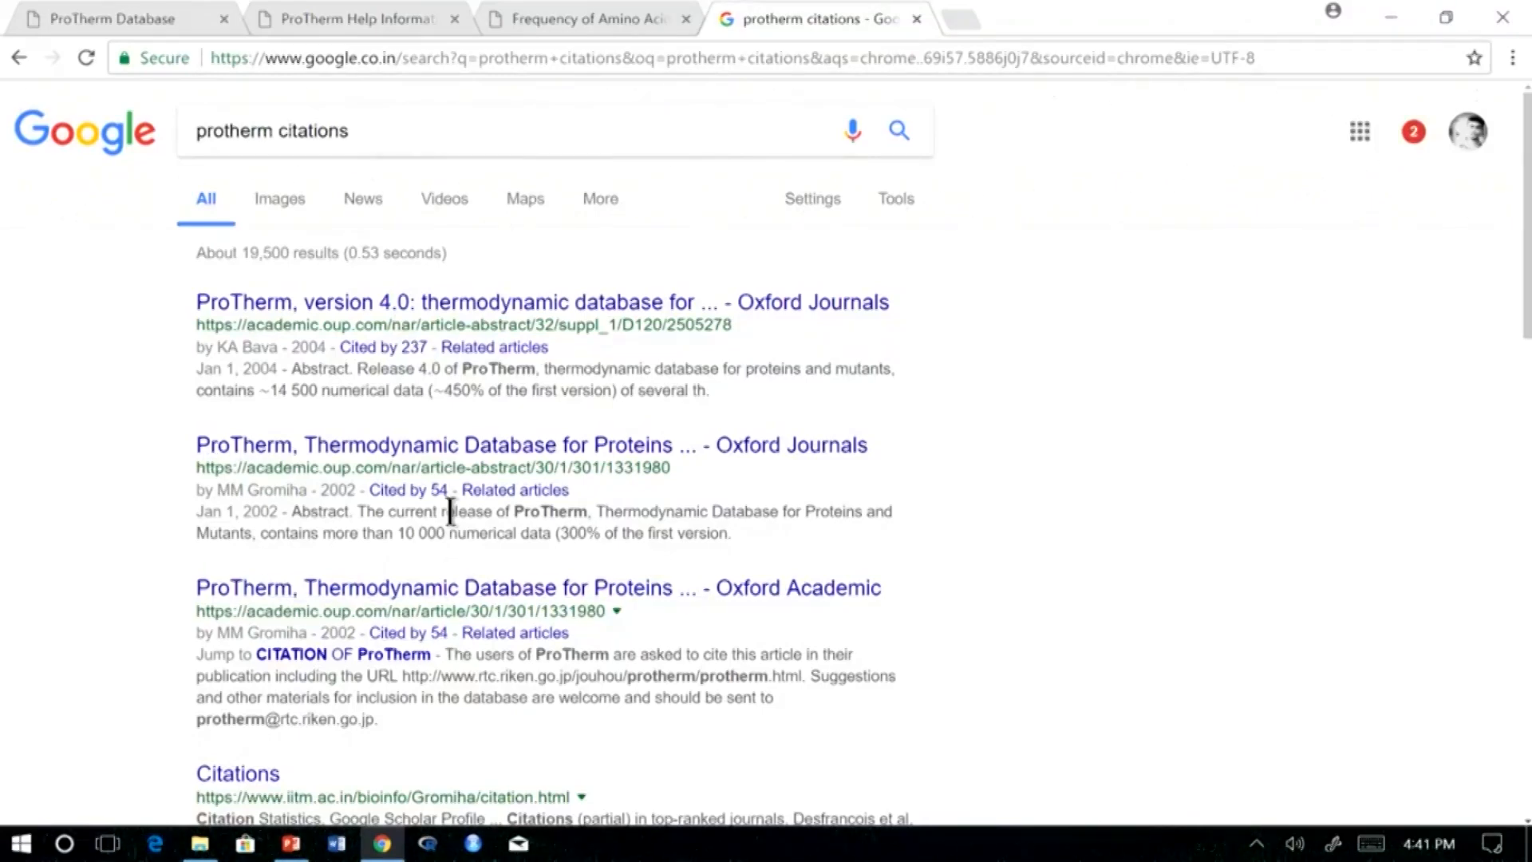
scroll(498, 625, down, 3)
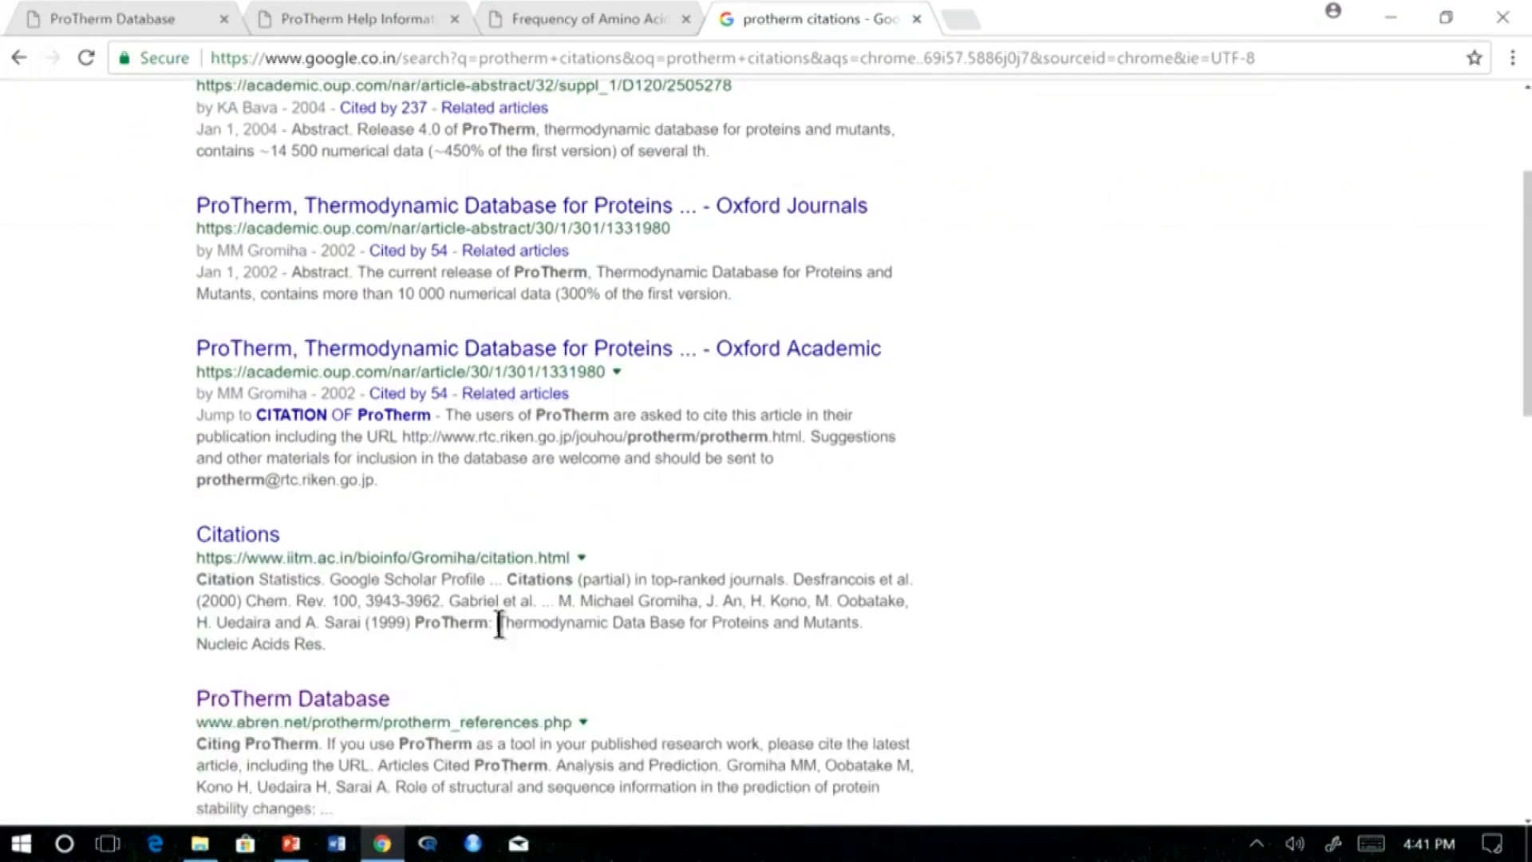
scroll(499, 625, down, 3)
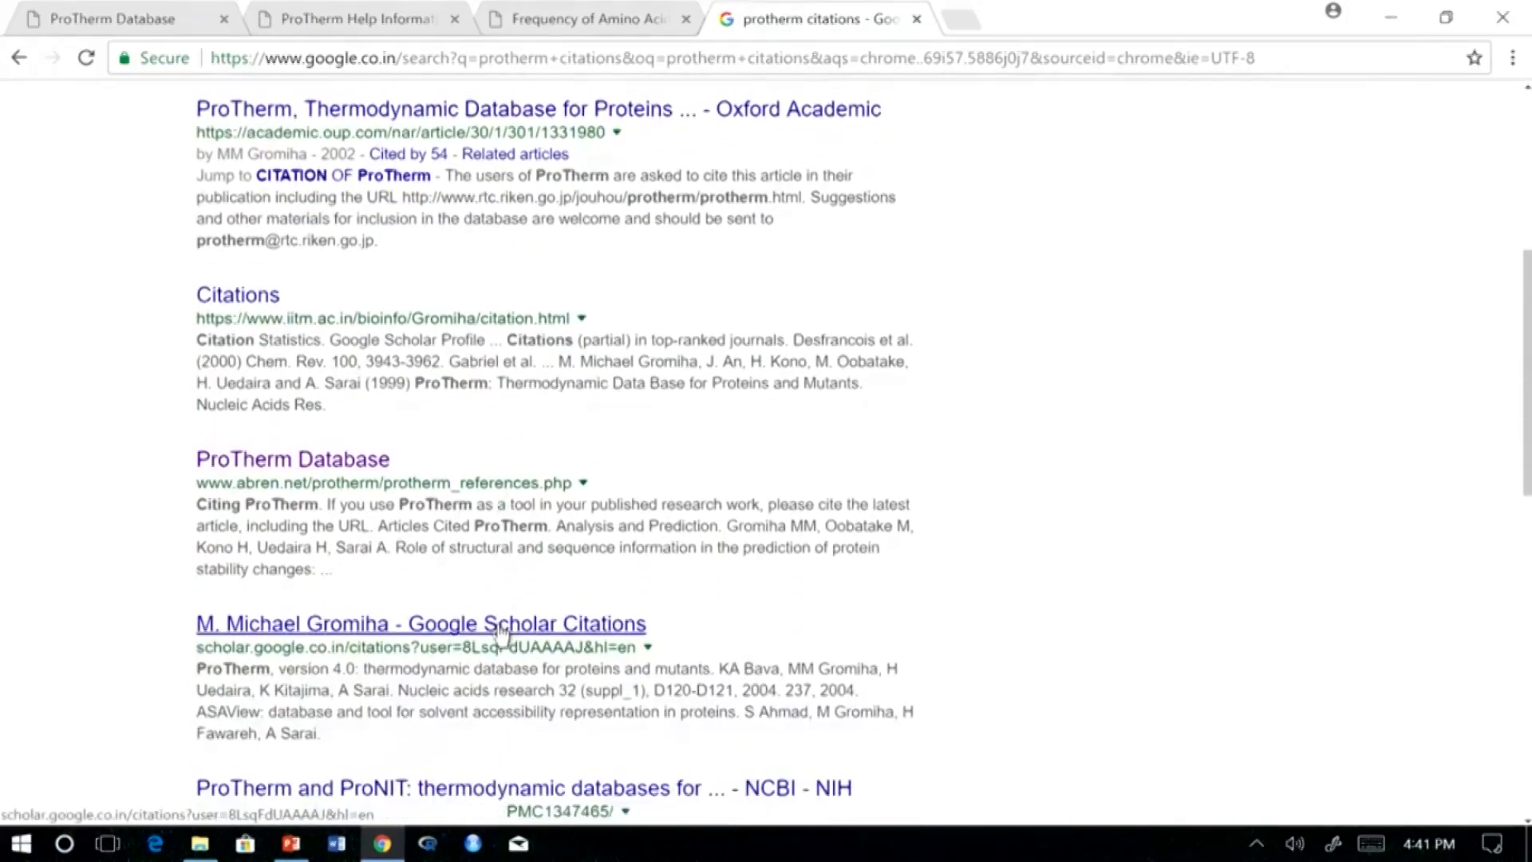
scroll(501, 630, down, 2)
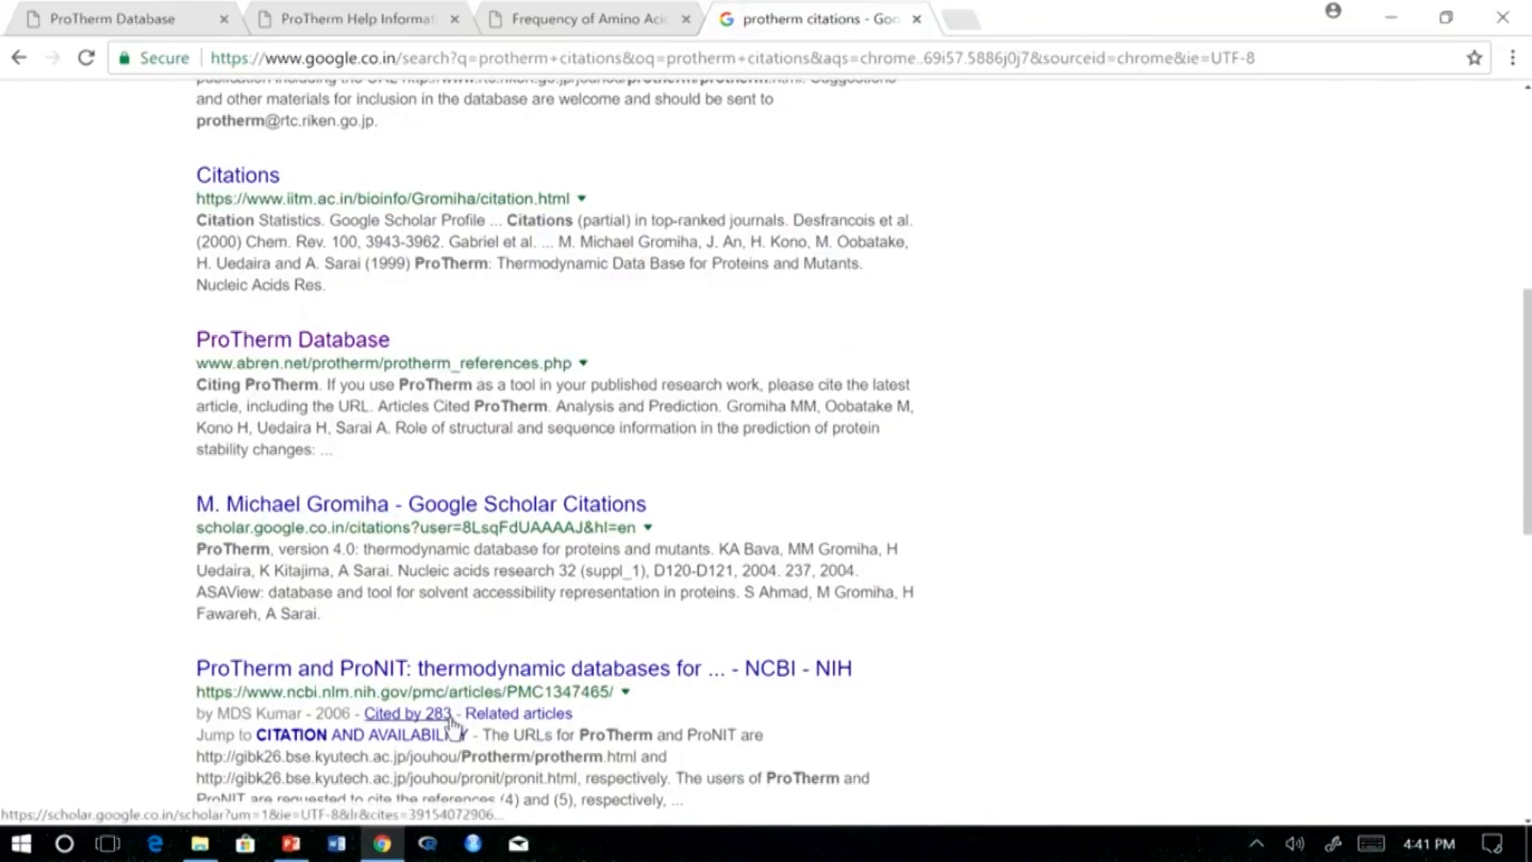
scroll(455, 721, up, 5)
scroll(451, 719, up, 3)
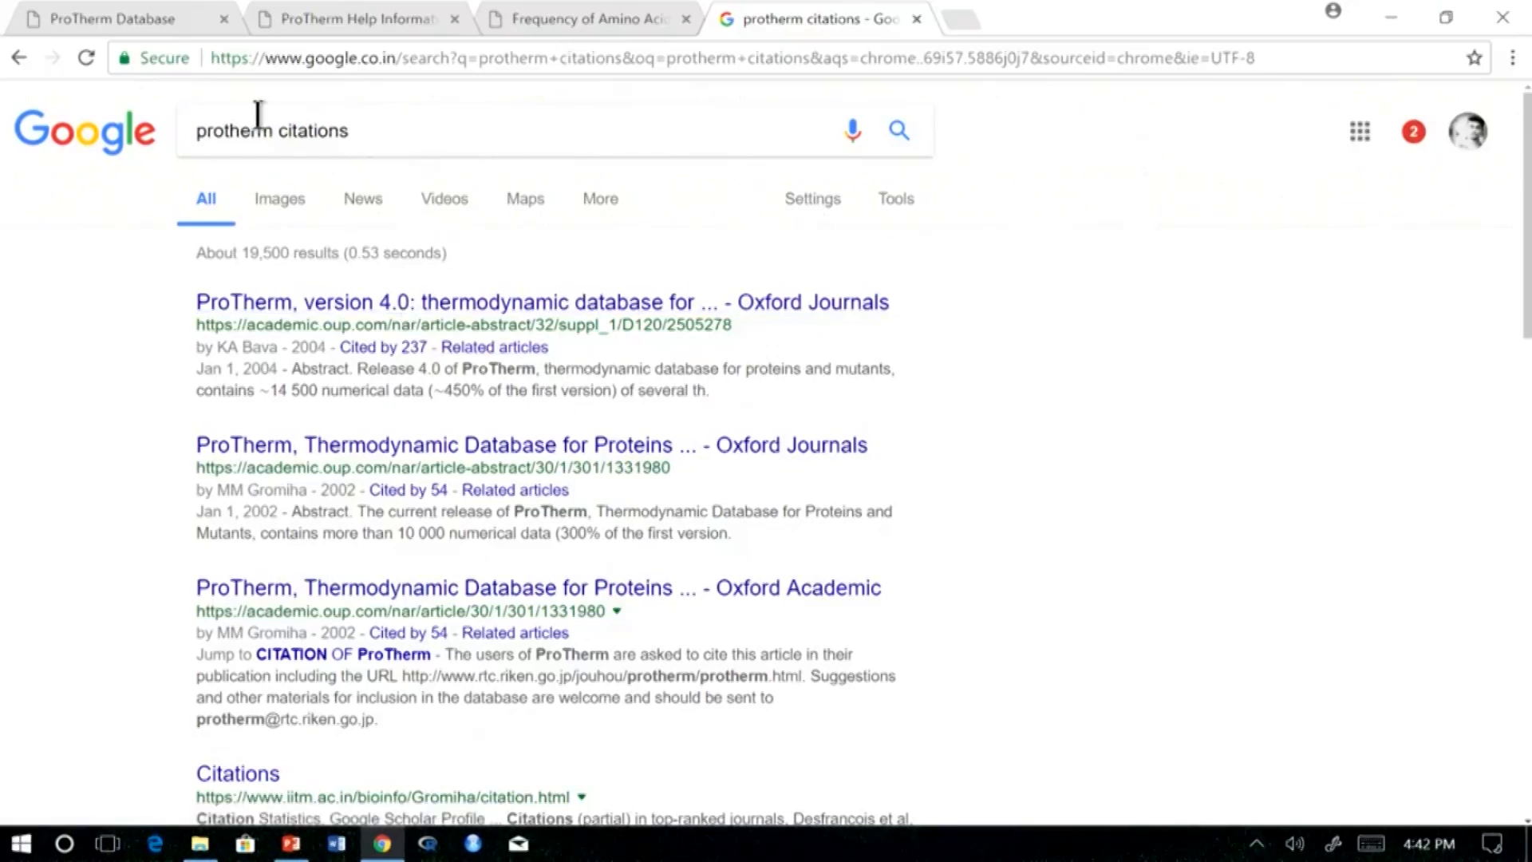
- Leave the web search results, return to the ProTherm reference page and open the site's BioInfo Bank home page
click(16, 58)
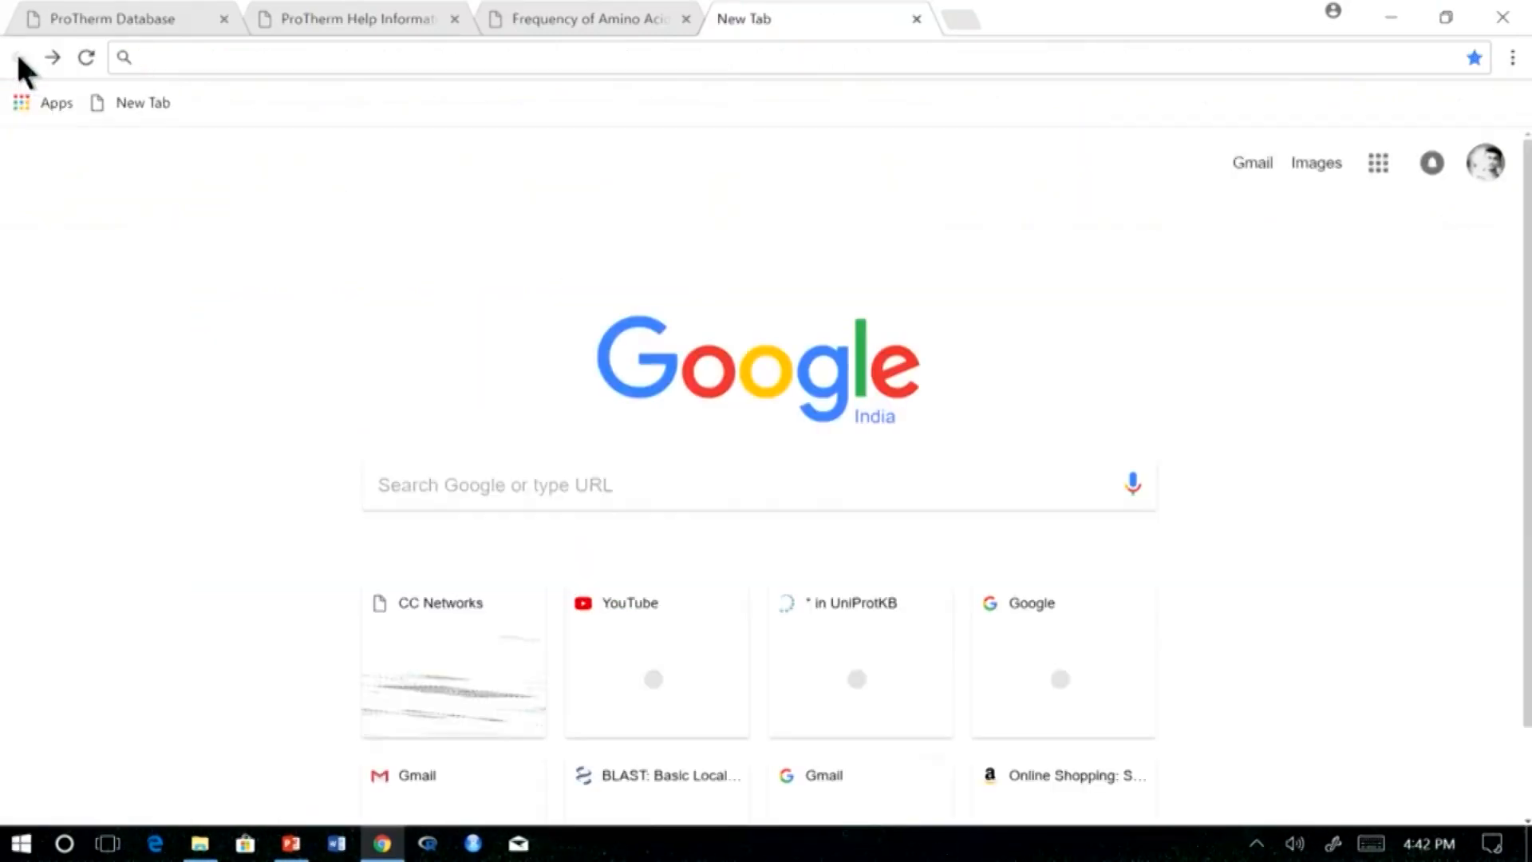
click(105, 14)
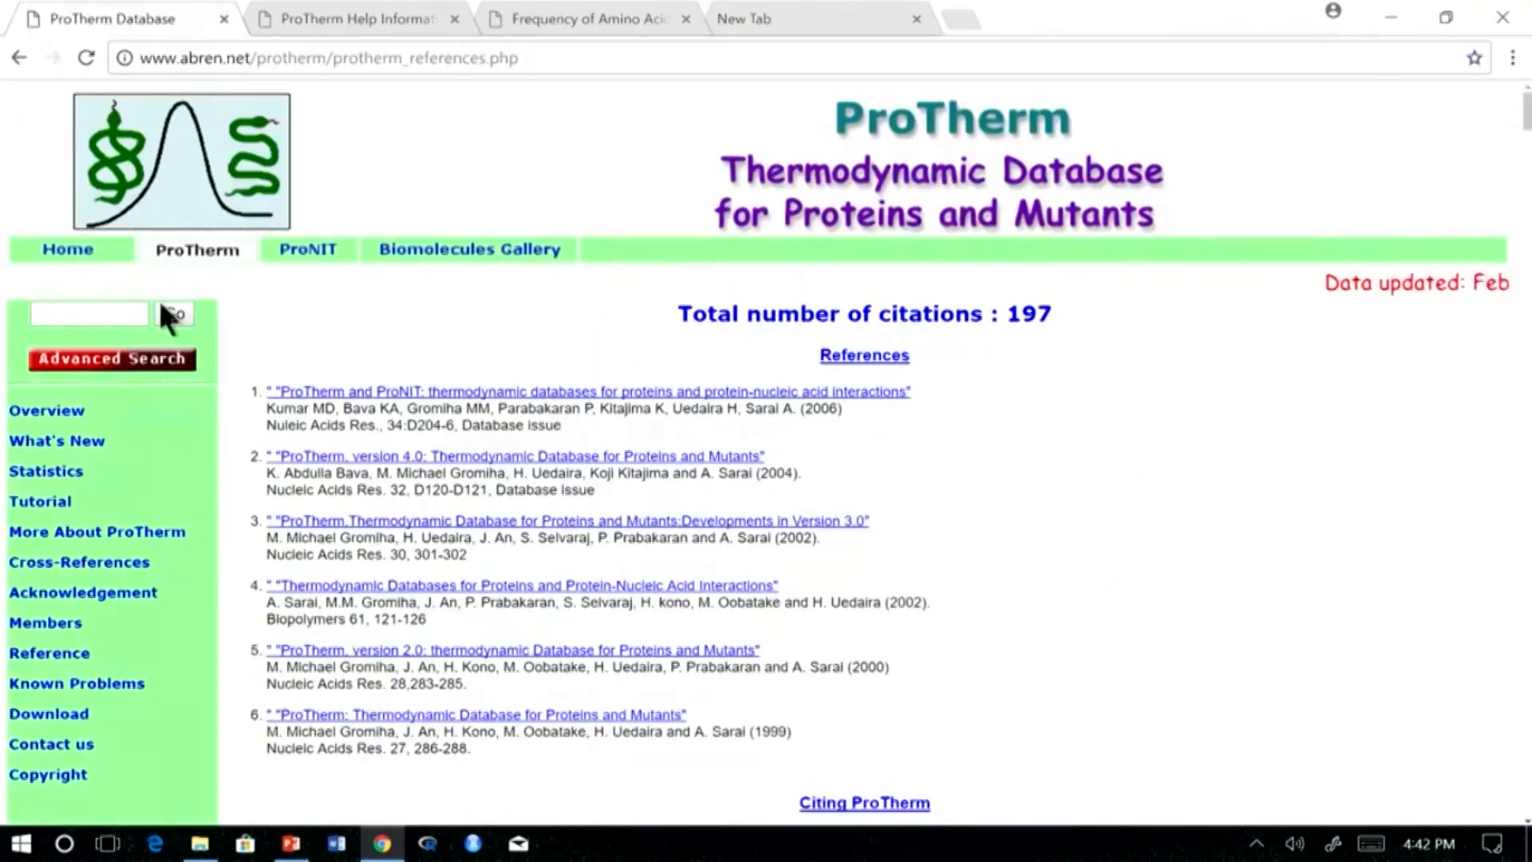
click(80, 254)
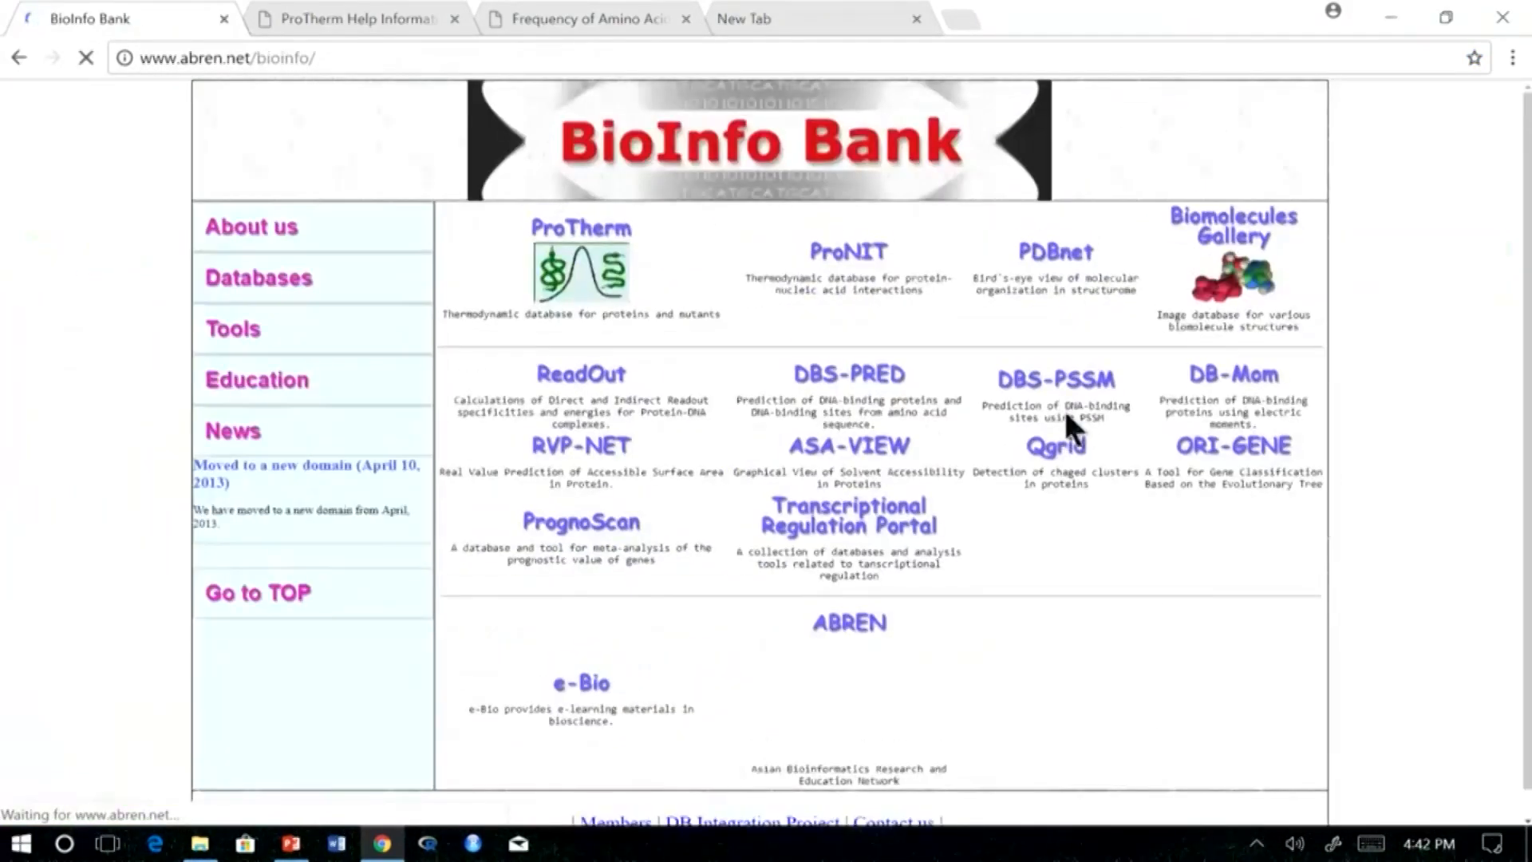